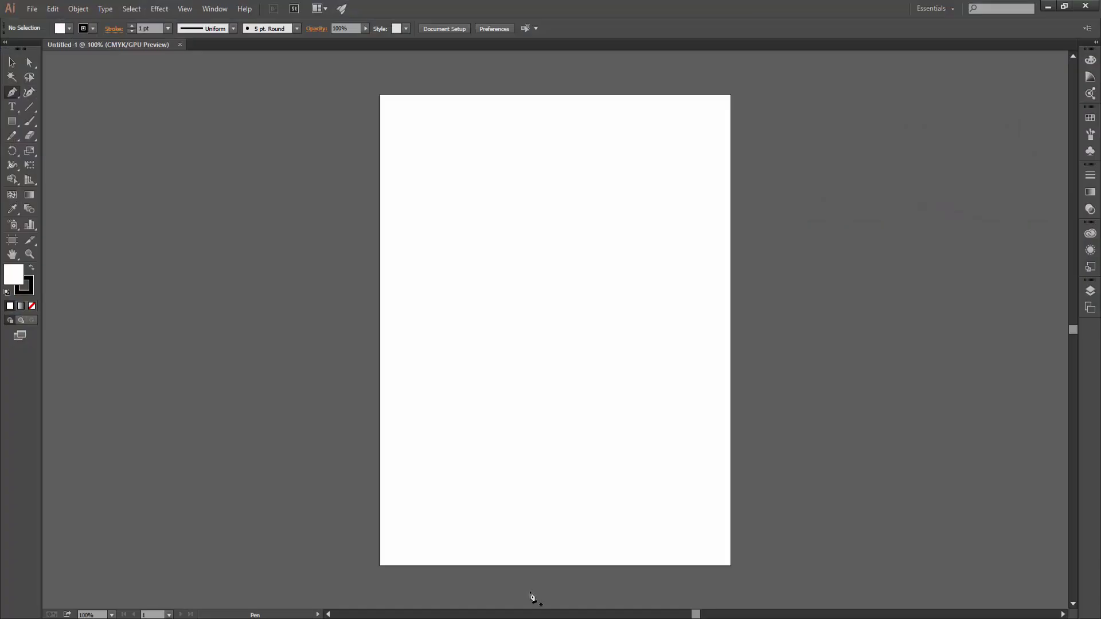
# Check the pen and selection tool variants, scroll the channel's older videos, then minimize Chrome.
pyautogui.click(15, 94)
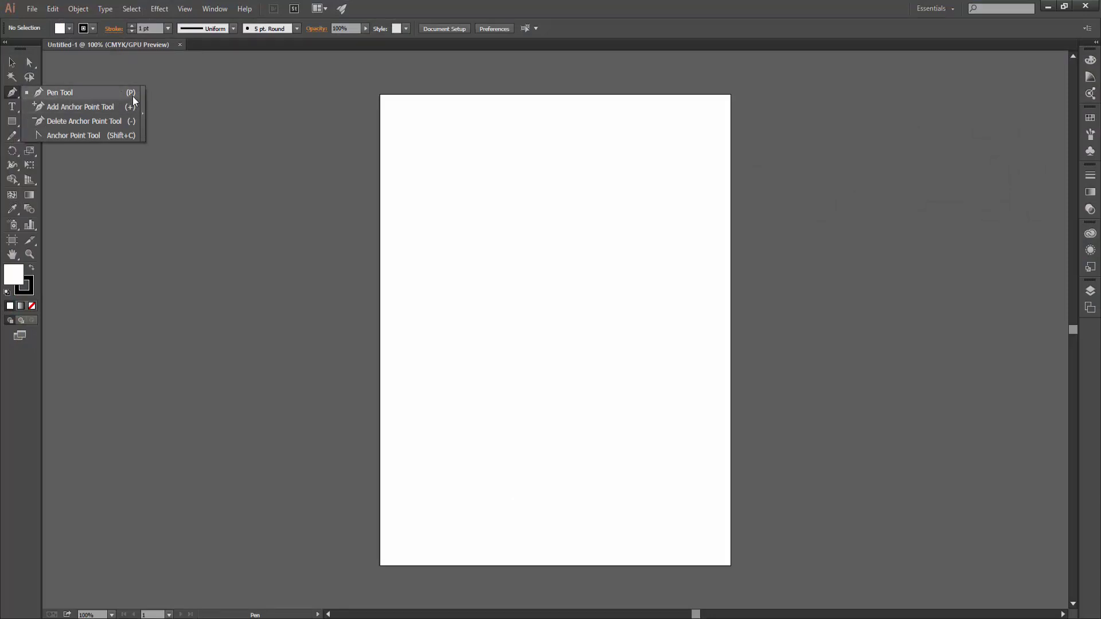
pyautogui.click(27, 58)
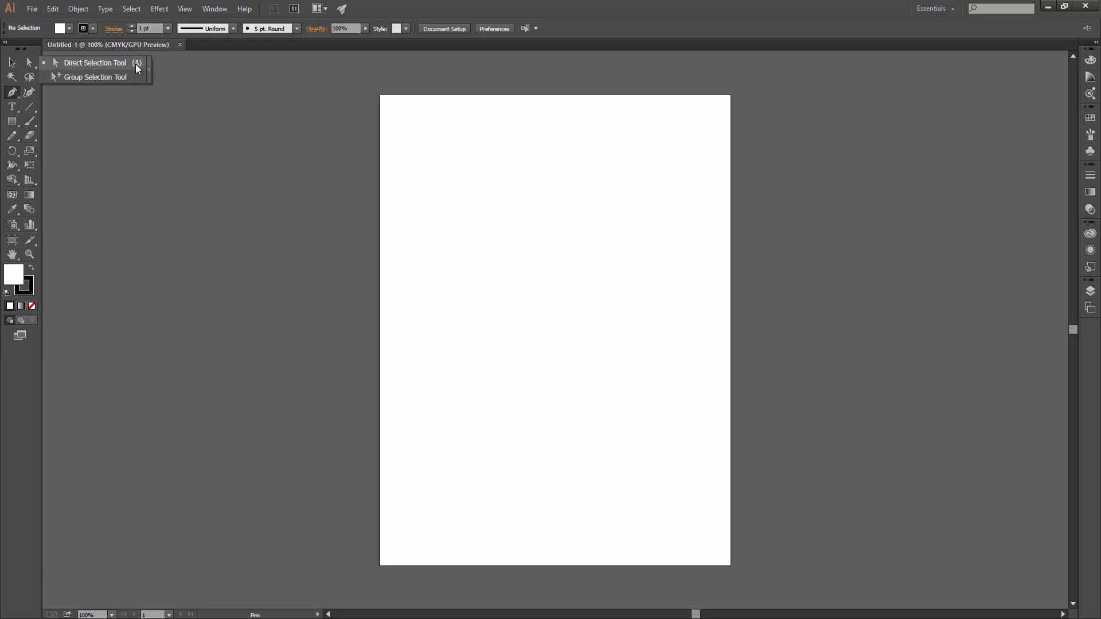
pyautogui.click(11, 92)
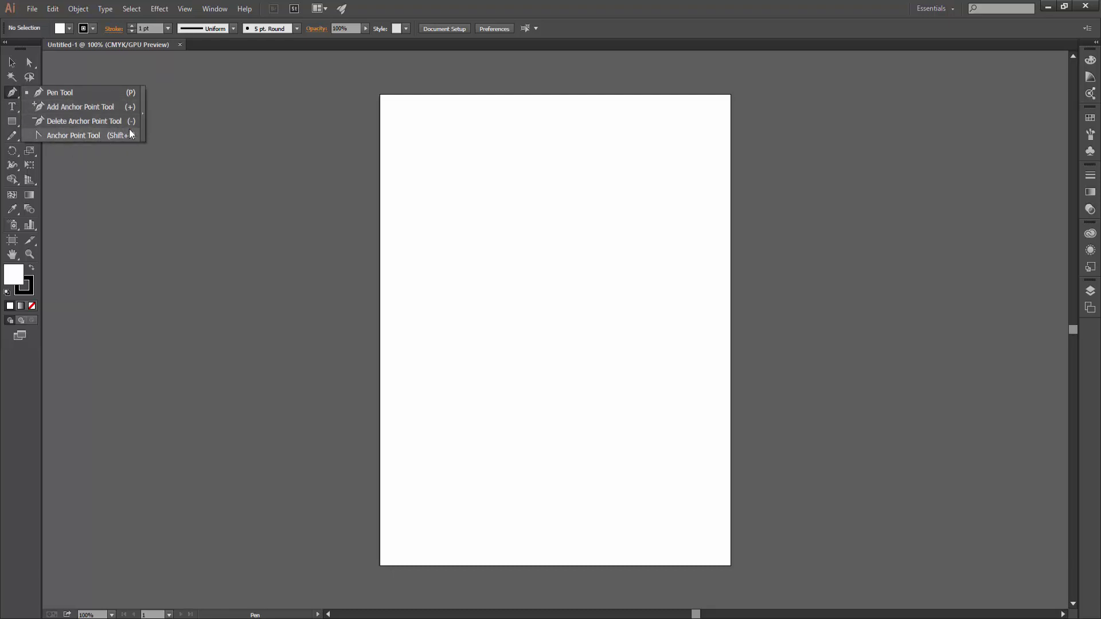
pyautogui.click(80, 93)
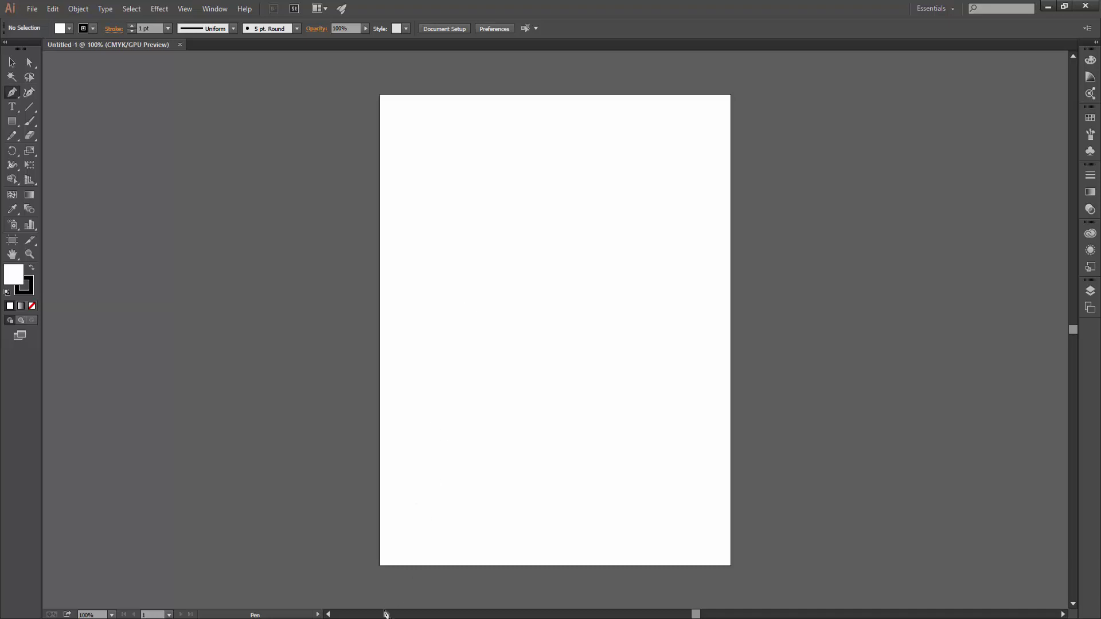
pyautogui.moveTo(549, 175)
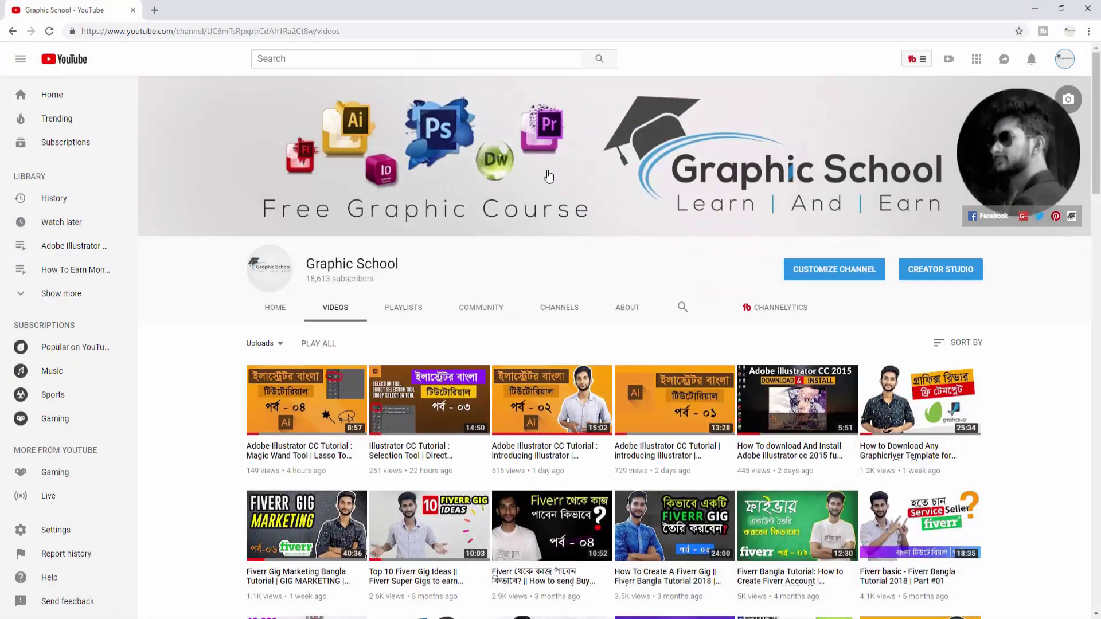
pyautogui.moveTo(1095, 145); pyautogui.dragTo(1096, 271)
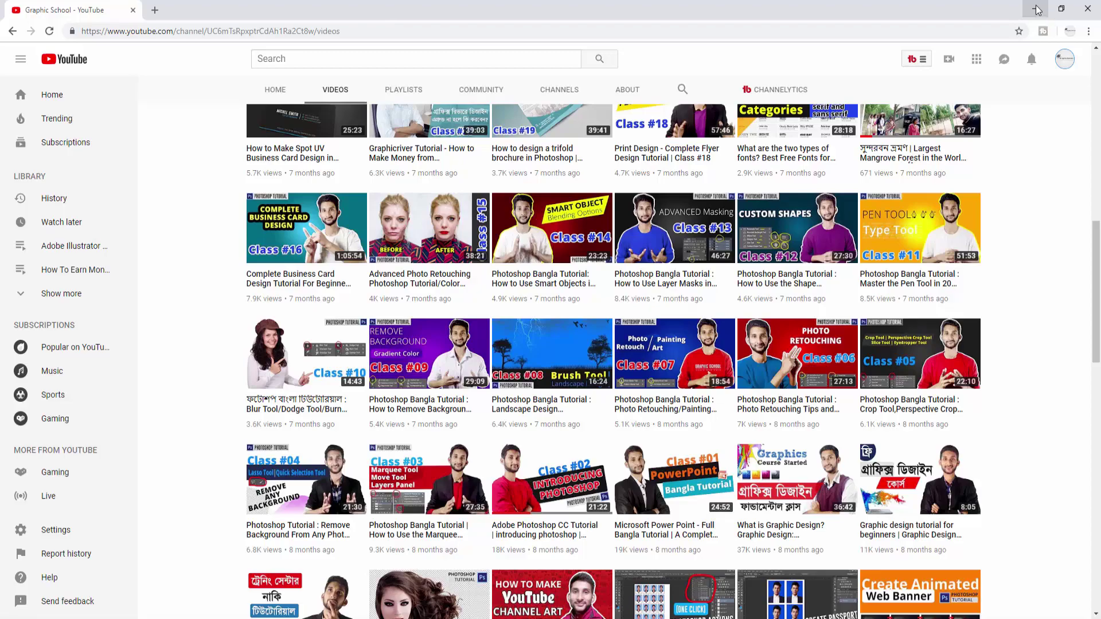
pyautogui.click(1036, 10)
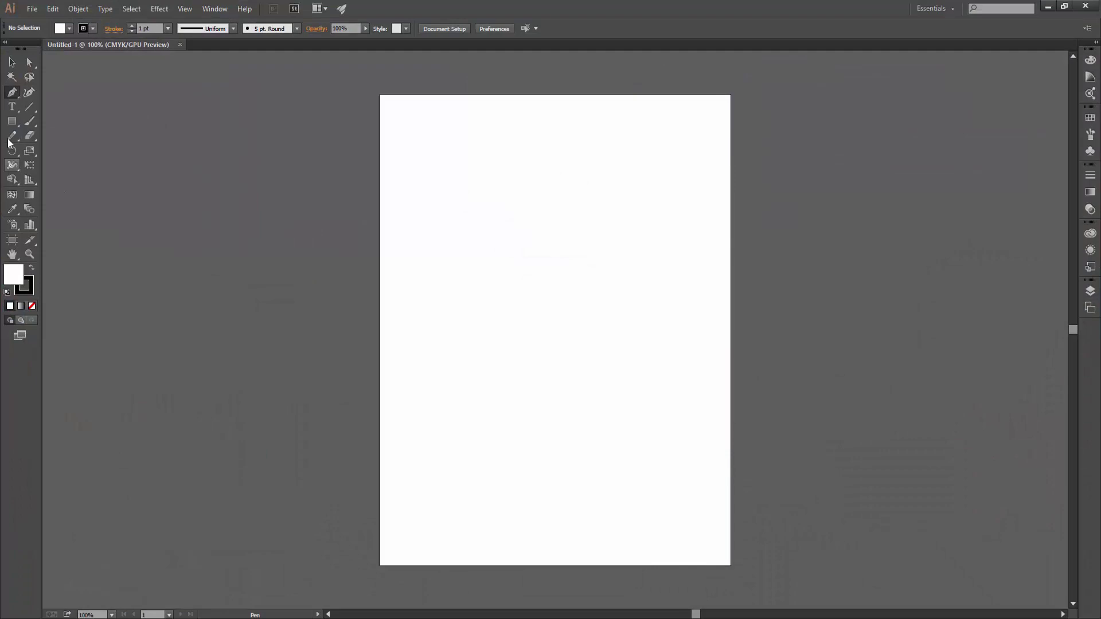
# With the Pen tool active, set stroke to None and fill to red.
pyautogui.moveTo(12, 92); pyautogui.dragTo(60, 94)
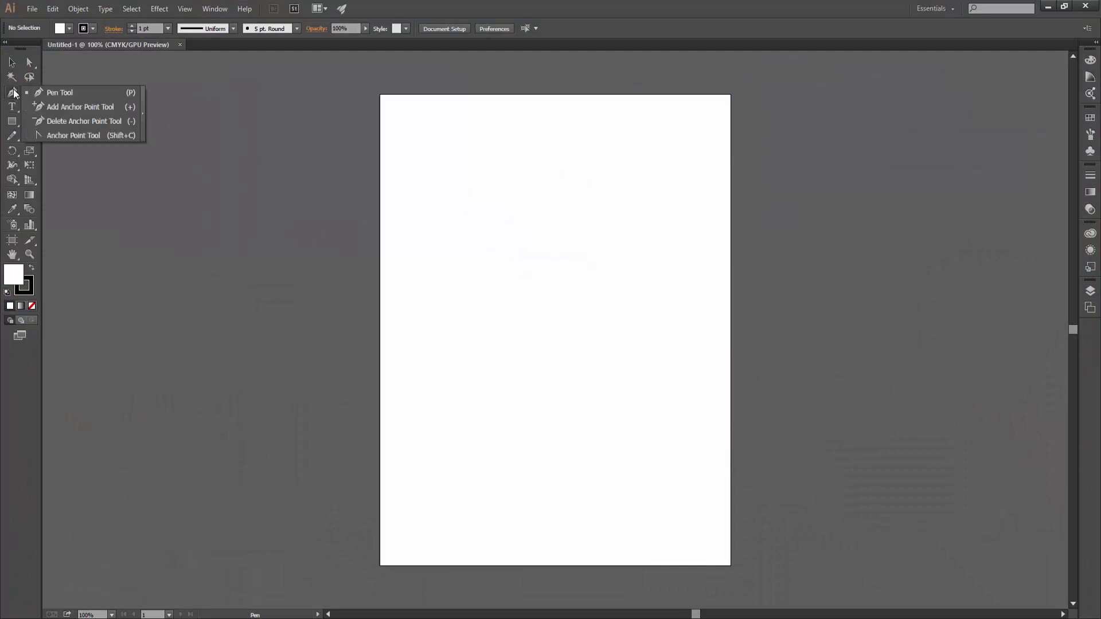
pyautogui.click(94, 30)
pyautogui.click(7, 48)
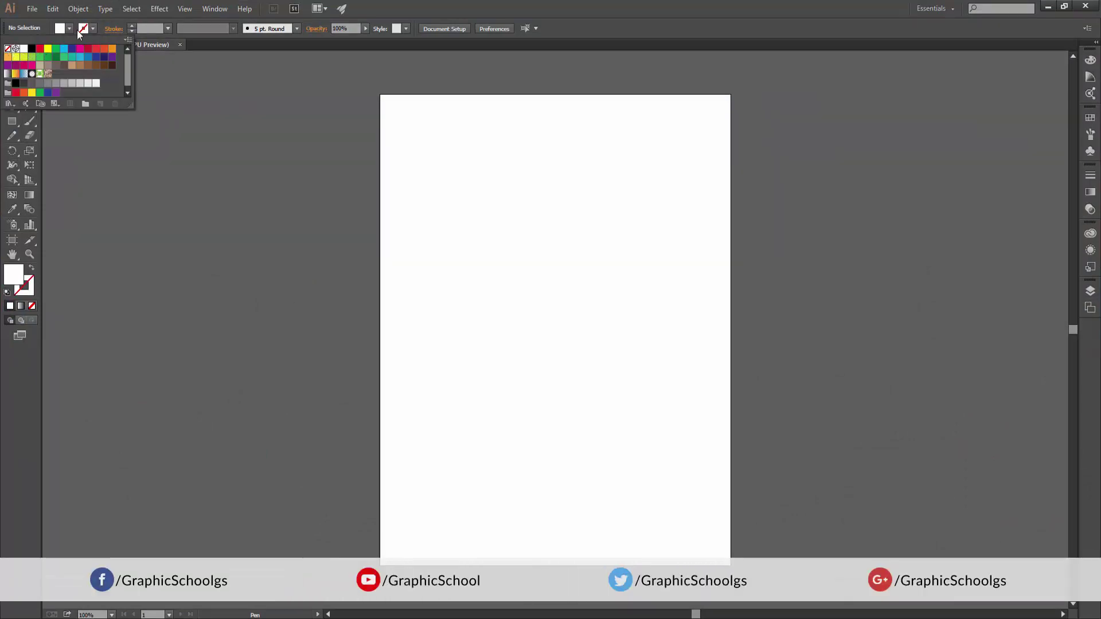
pyautogui.click(69, 29)
pyautogui.click(39, 48)
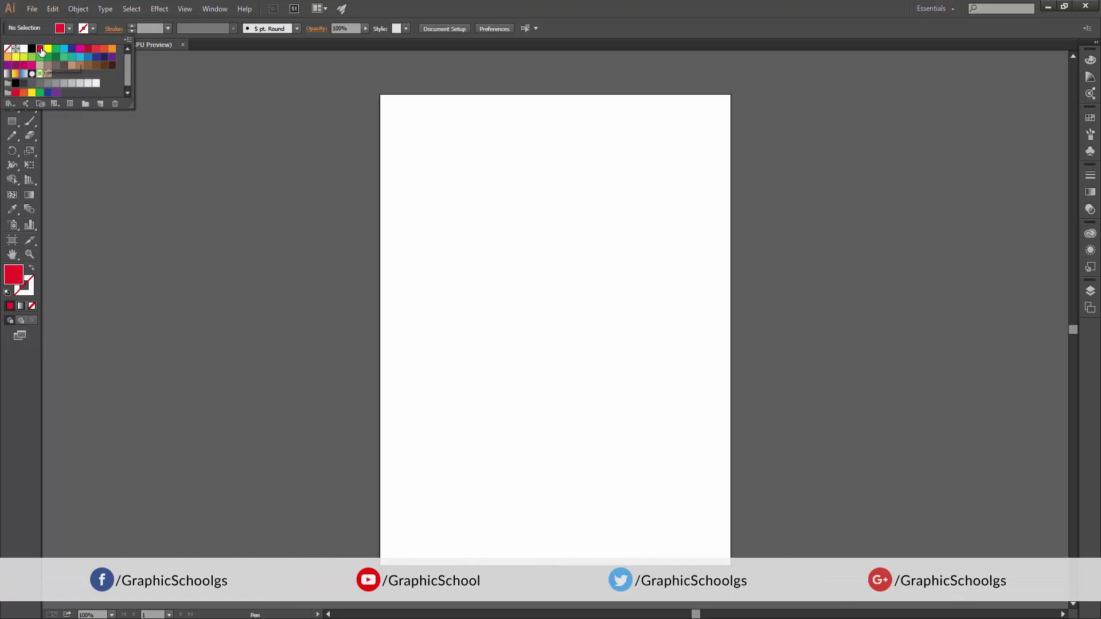
pyautogui.click(283, 159)
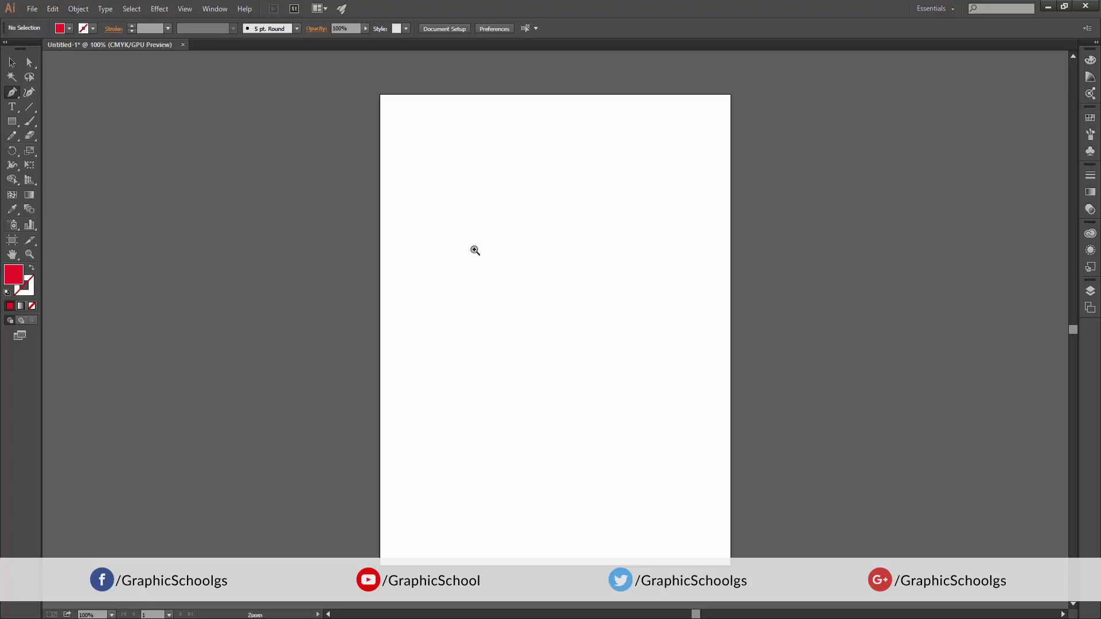
# Zoom in and pen a closed square from four corner anchors in the upper middle.
pyautogui.moveTo(501, 241); pyautogui.dragTo(534, 244)
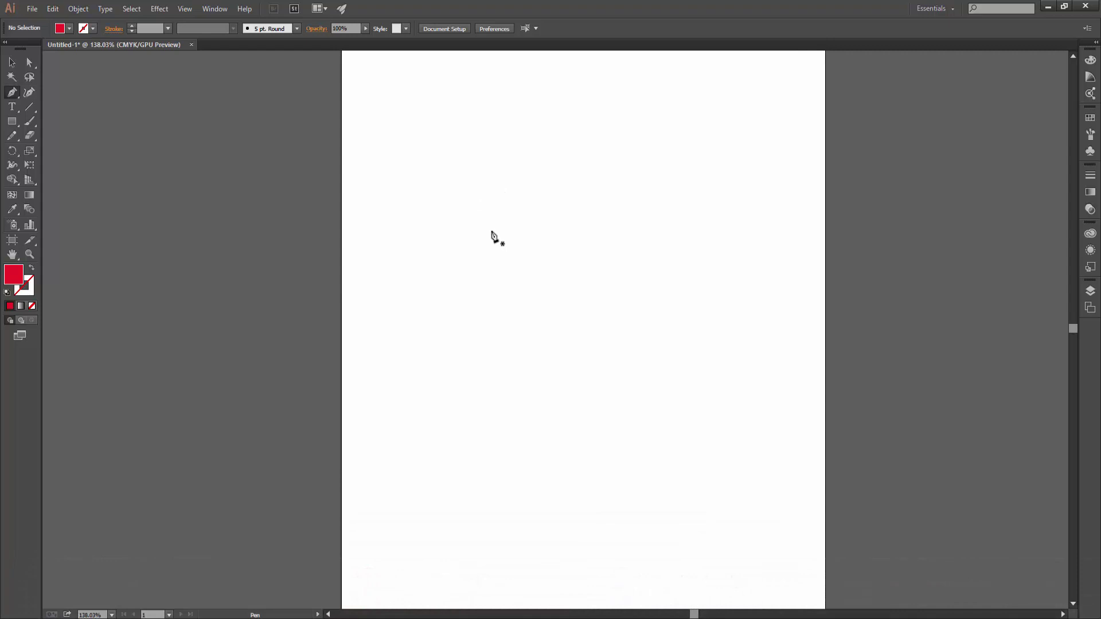
pyautogui.moveTo(491, 231); pyautogui.dragTo(494, 236)
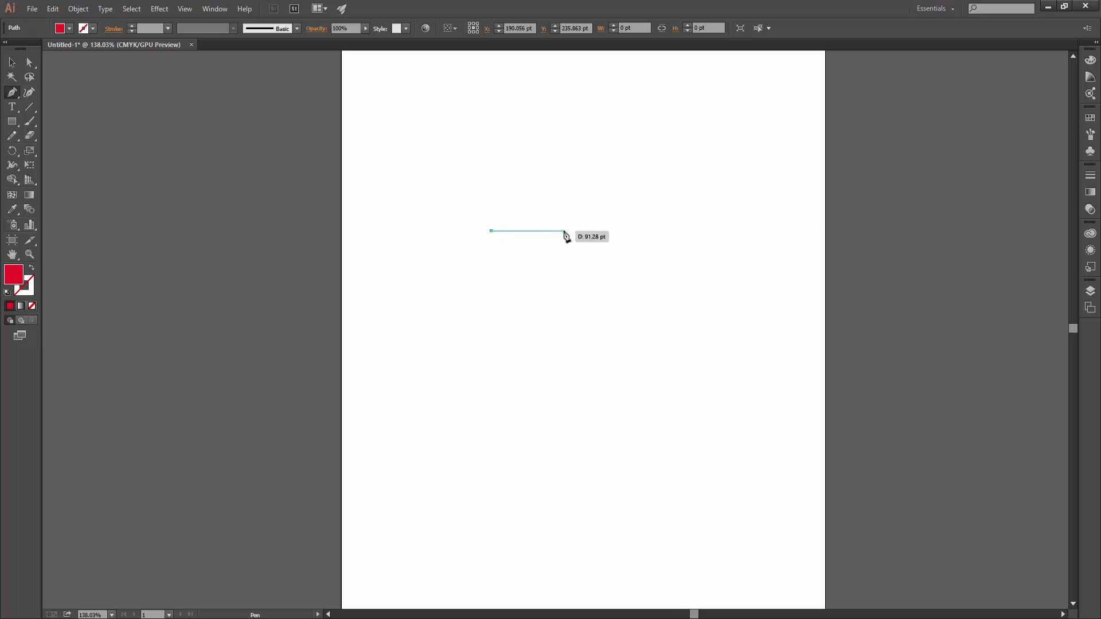
pyautogui.click(564, 231)
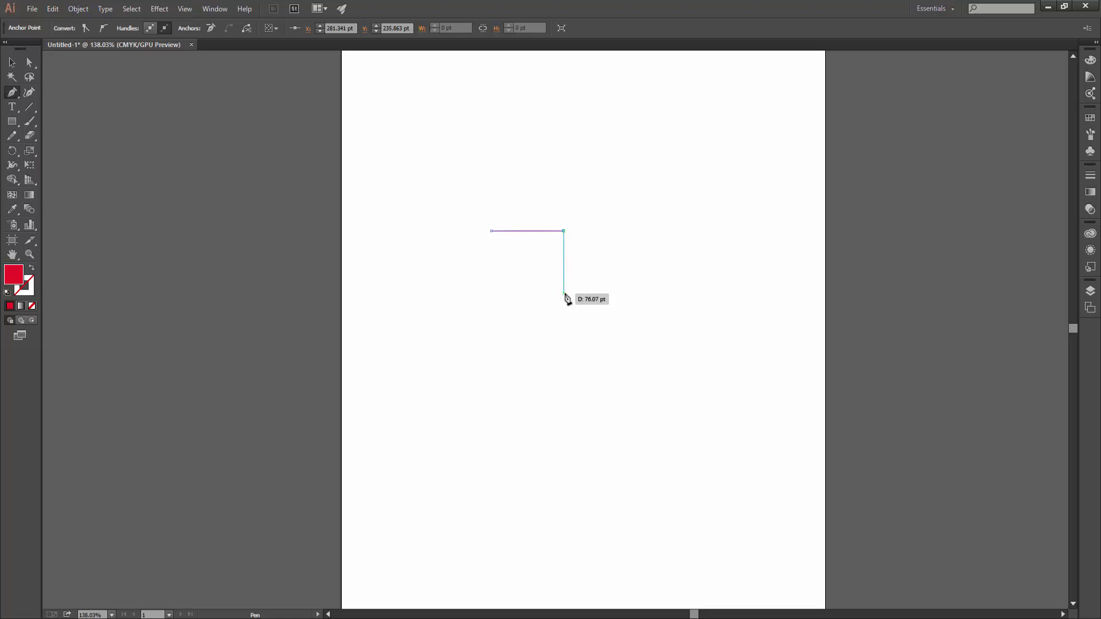
pyautogui.click(563, 294)
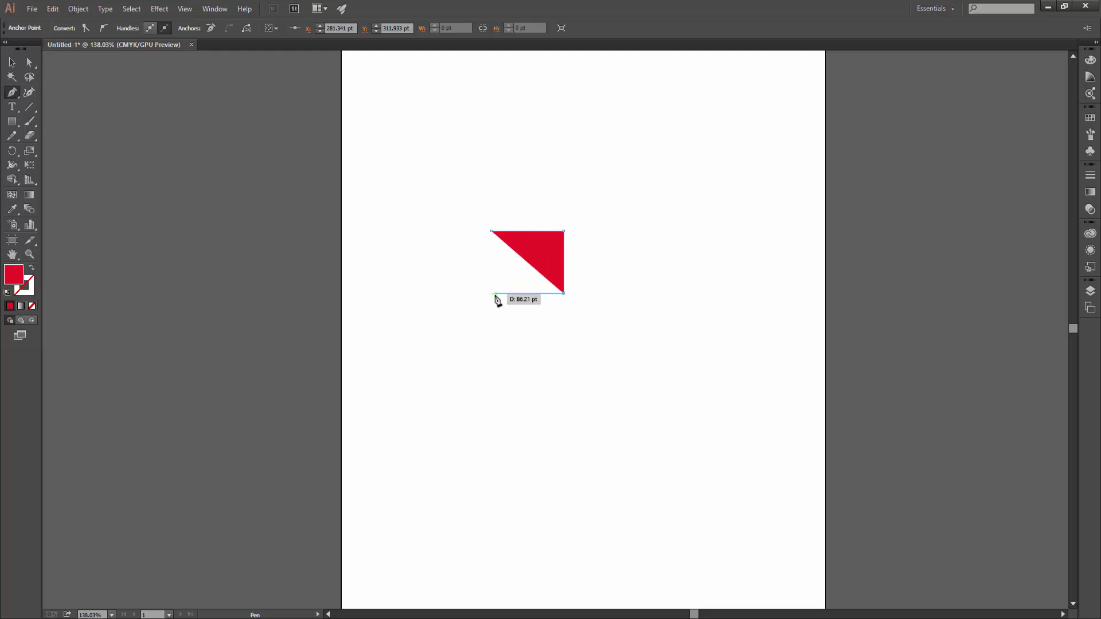
pyautogui.click(491, 294)
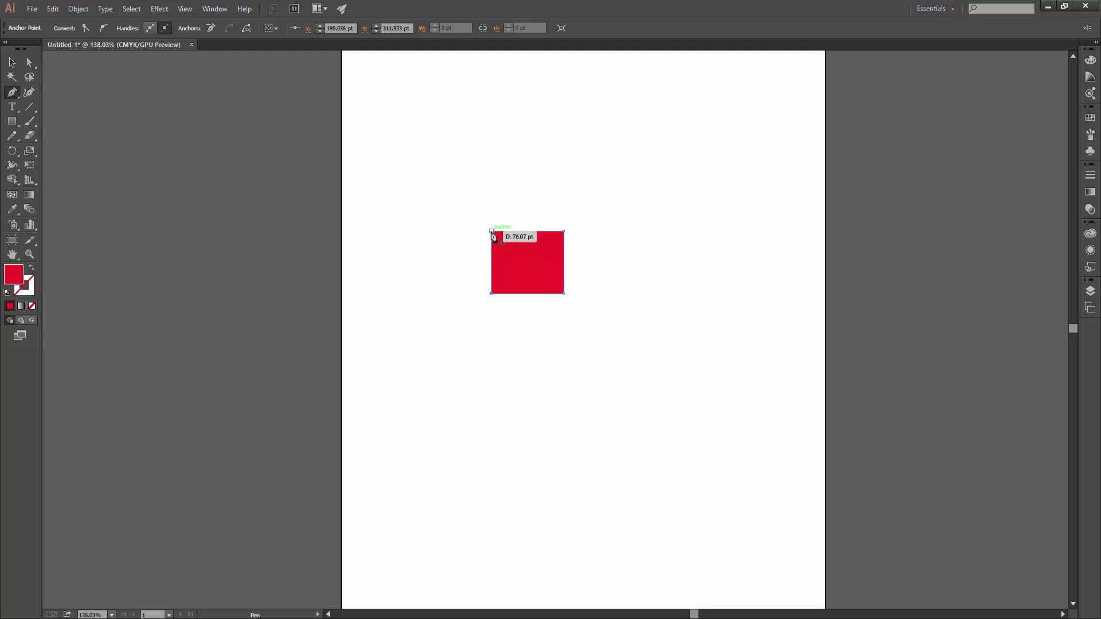
pyautogui.click(491, 231)
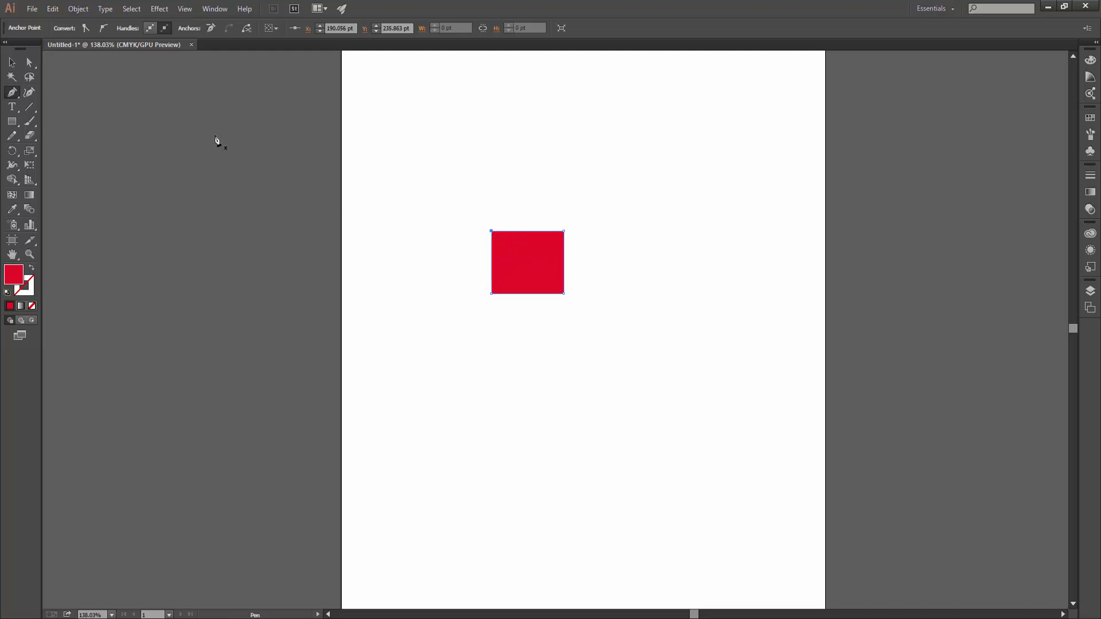
# Select the square and set its fill to None with a 3 pt black stroke.
pyautogui.click(13, 62)
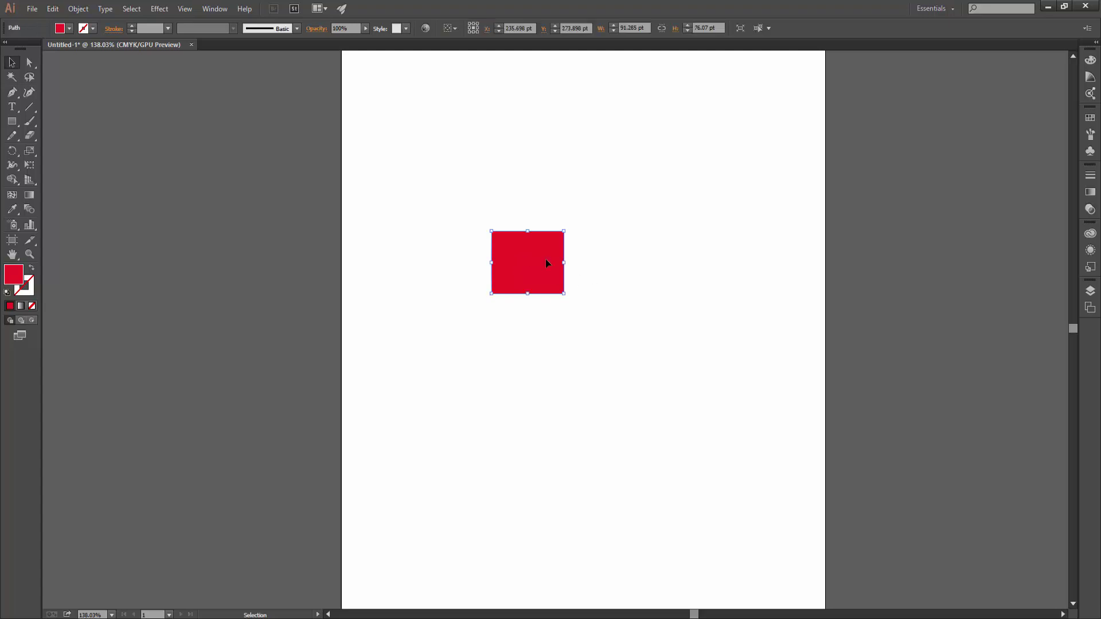
pyautogui.click(69, 28)
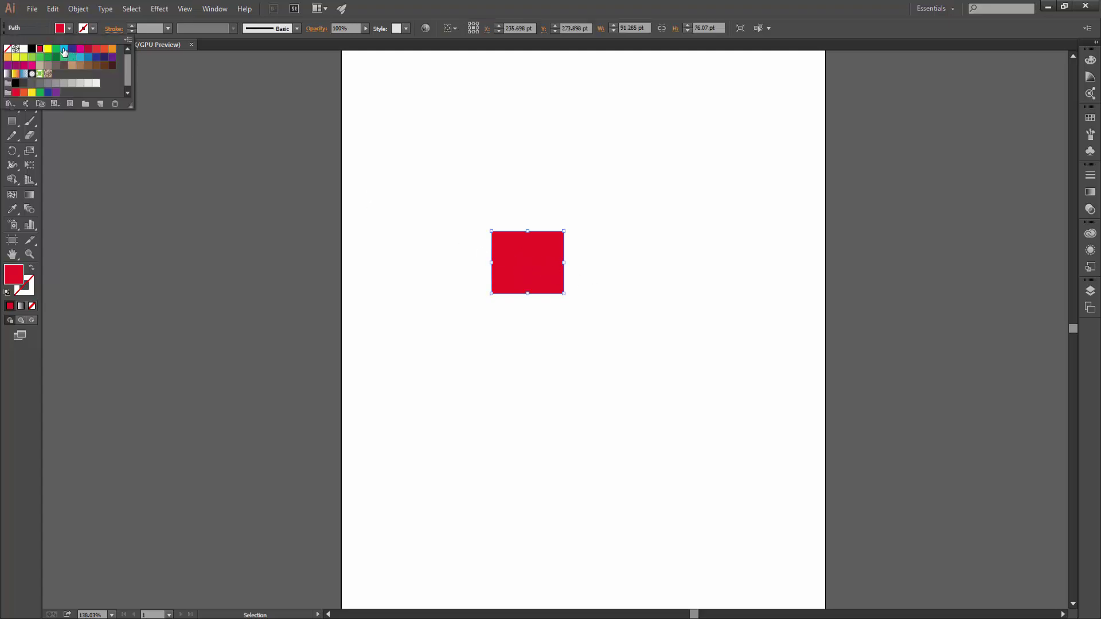
pyautogui.click(63, 49)
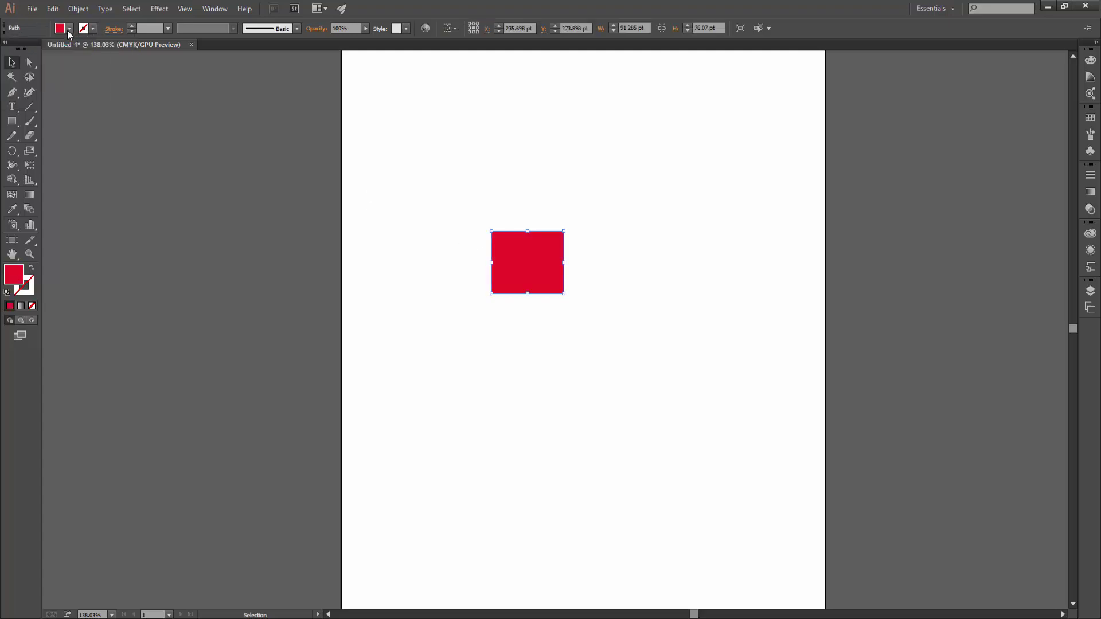
pyautogui.click(69, 30)
pyautogui.click(8, 49)
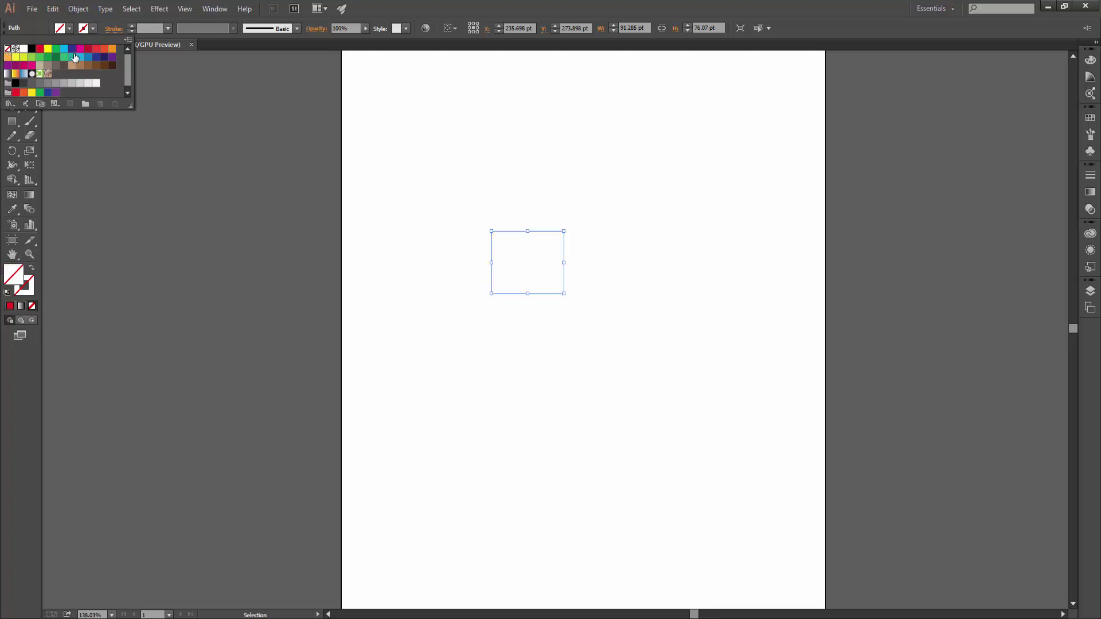
pyautogui.click(85, 30)
pyautogui.click(31, 49)
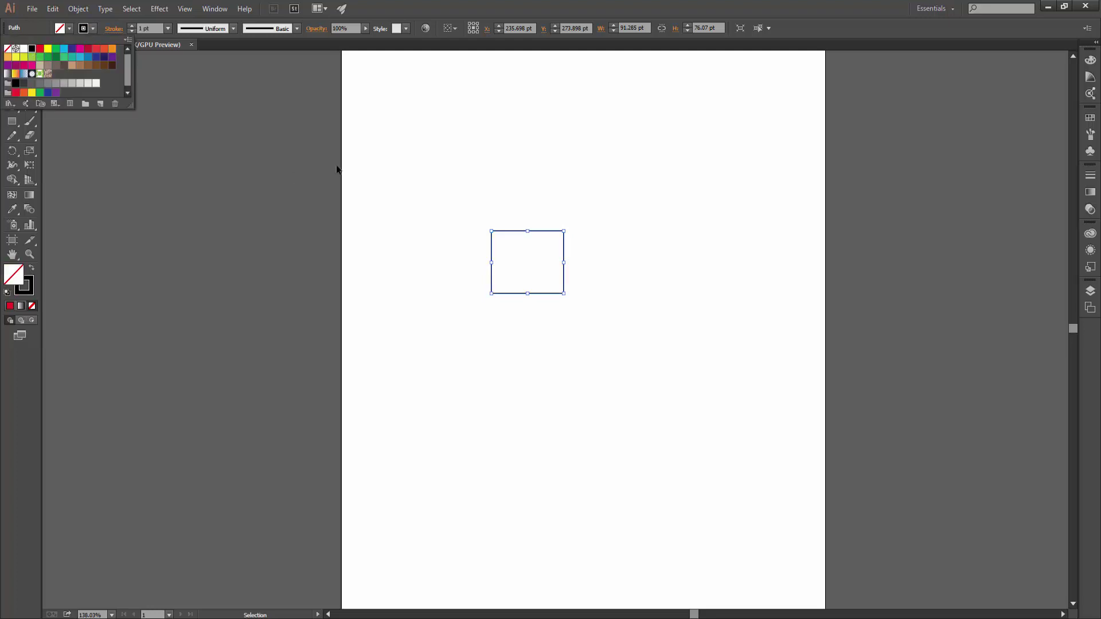
pyautogui.click(131, 25)
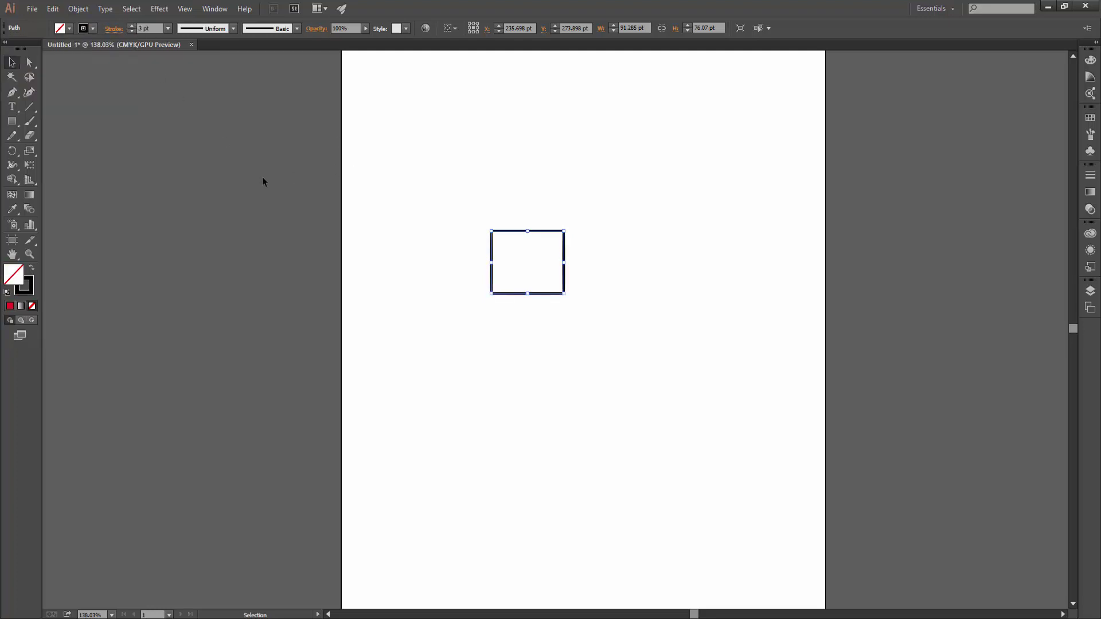
pyautogui.moveTo(12, 92); pyautogui.dragTo(46, 93)
# Pen a long open zigzag of straight segments above the square, ending with Escape.
pyautogui.click(437, 159)
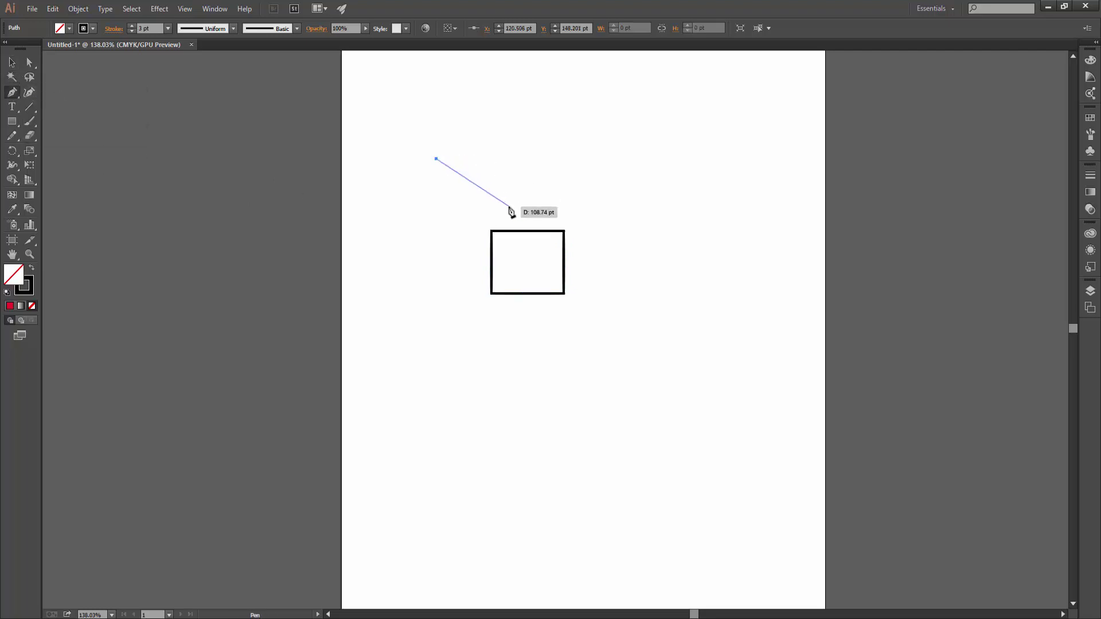
pyautogui.click(508, 204)
pyautogui.click(564, 143)
pyautogui.click(606, 211)
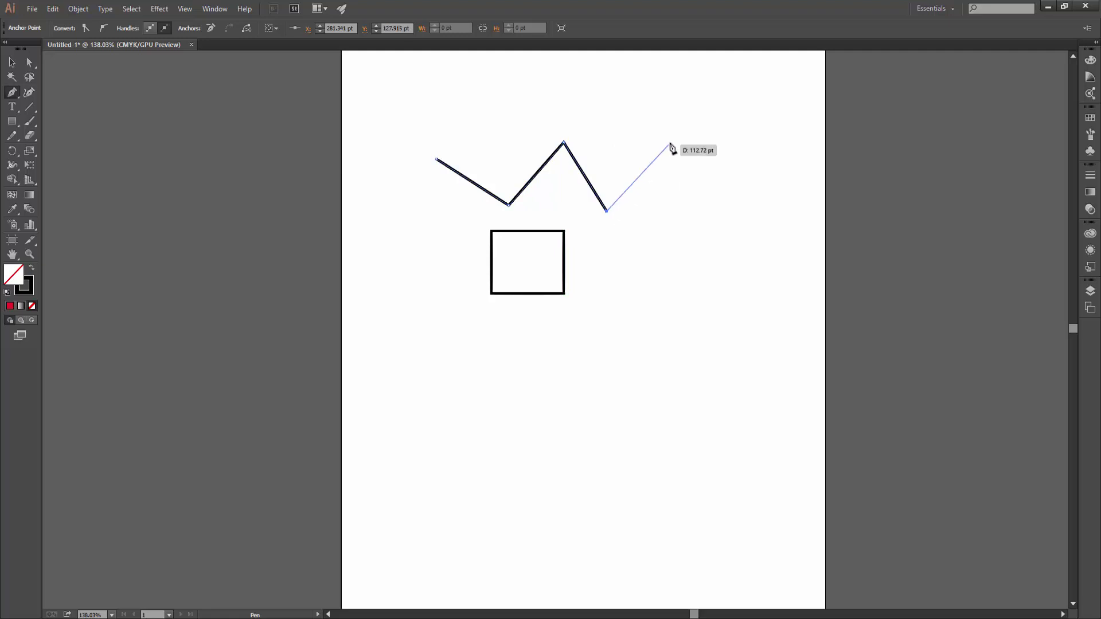
pyautogui.click(670, 142)
pyautogui.click(700, 220)
pyautogui.click(718, 129)
pyautogui.click(747, 235)
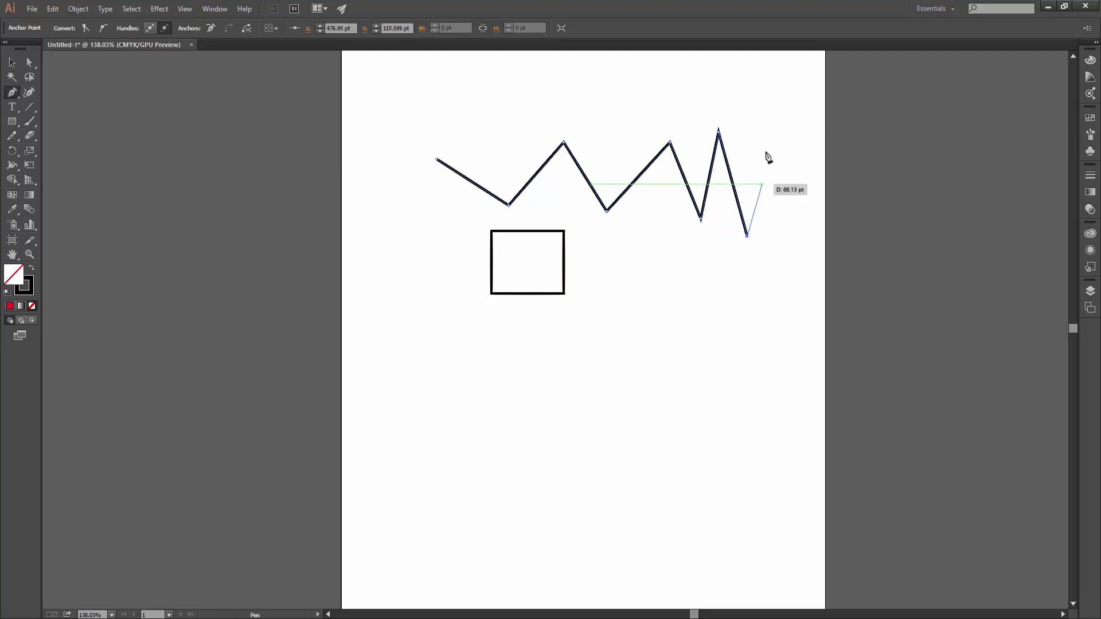
pyautogui.click(773, 131)
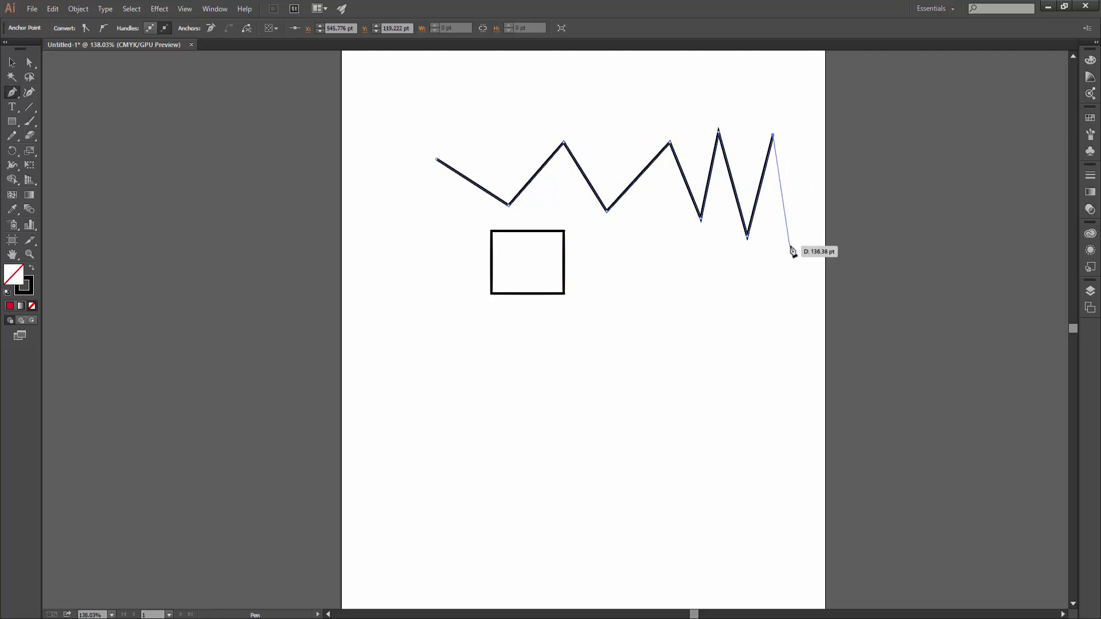
pyautogui.click(790, 246)
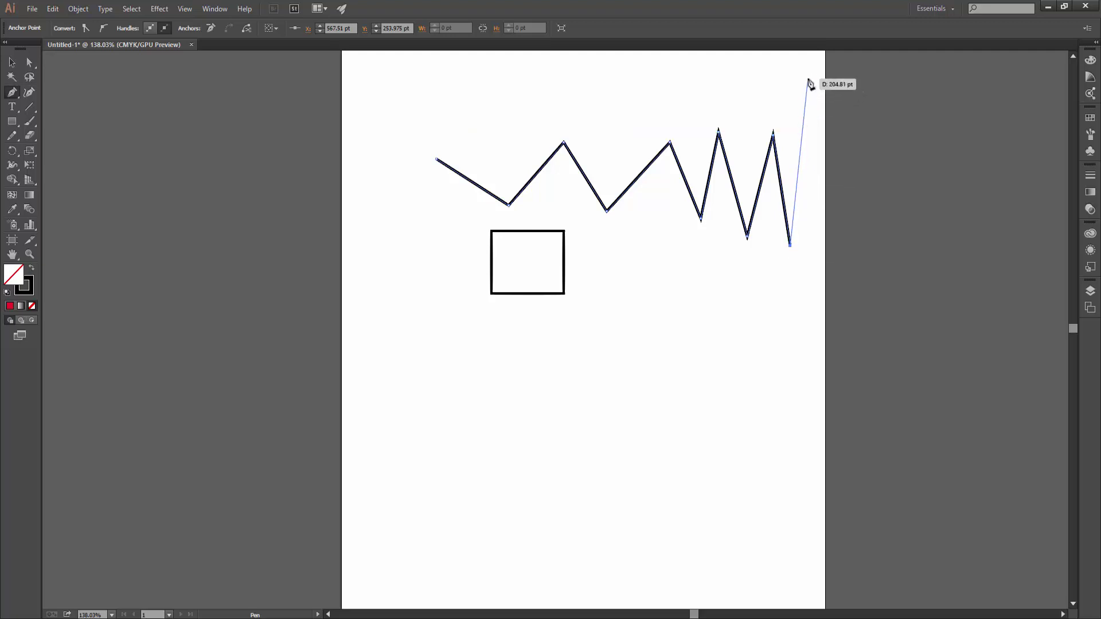
pyautogui.click(808, 79)
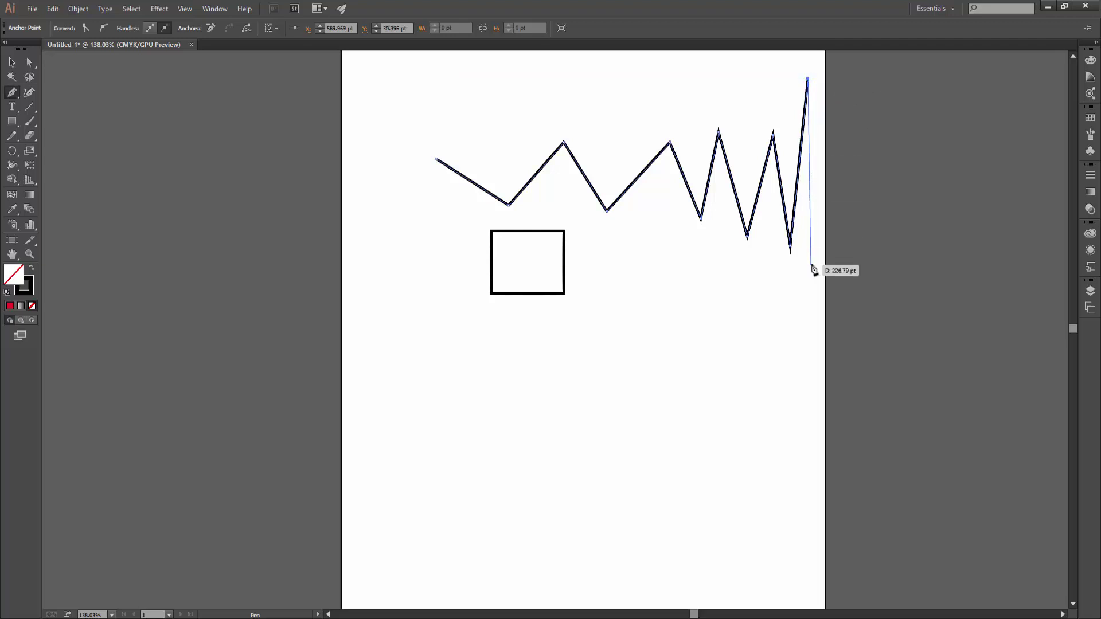
pyautogui.keyDown('ctrl'); pyautogui.click(814, 270); pyautogui.keyUp('ctrl')
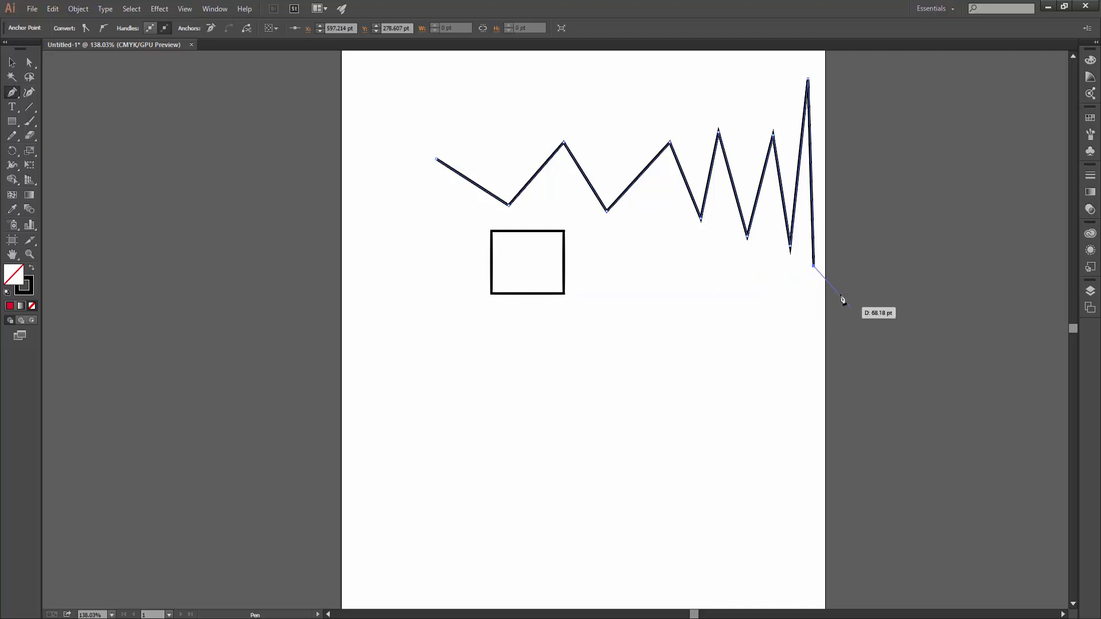
pyautogui.press('Escape')
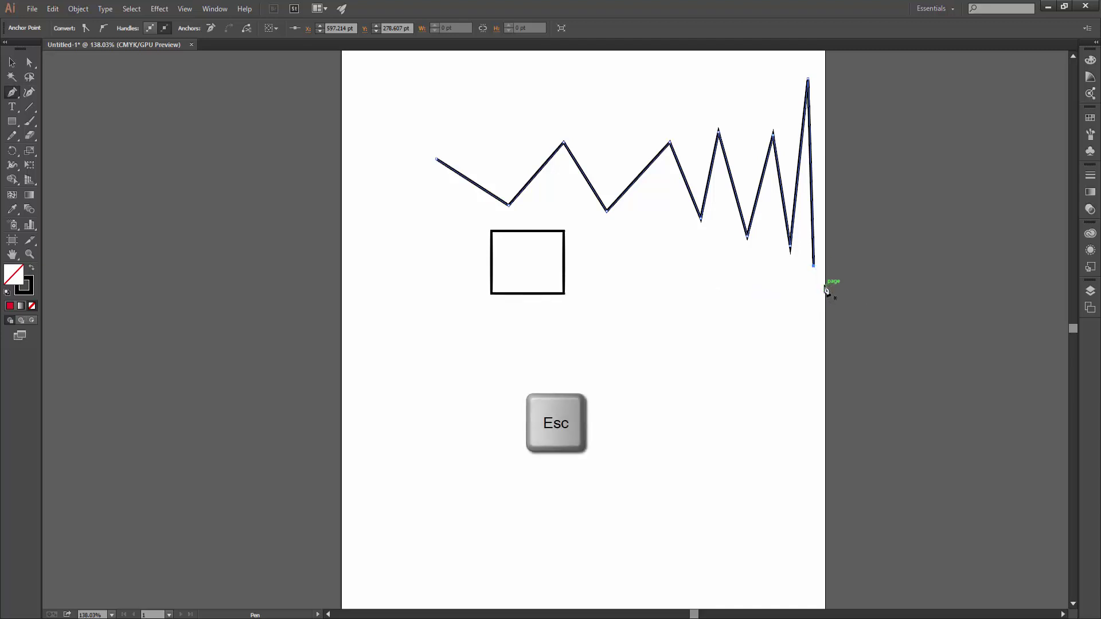
# Pen a second, shorter zigzag of four segments below the square.
pyautogui.click(396, 352)
pyautogui.click(494, 430)
pyautogui.click(606, 309)
pyautogui.click(635, 474)
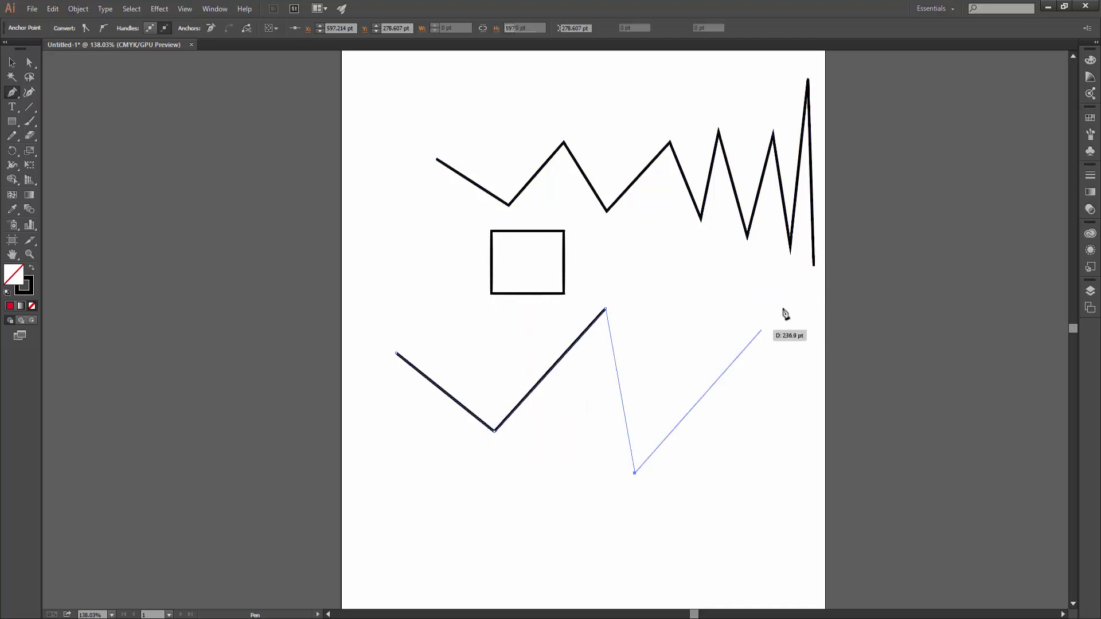
pyautogui.click(782, 309)
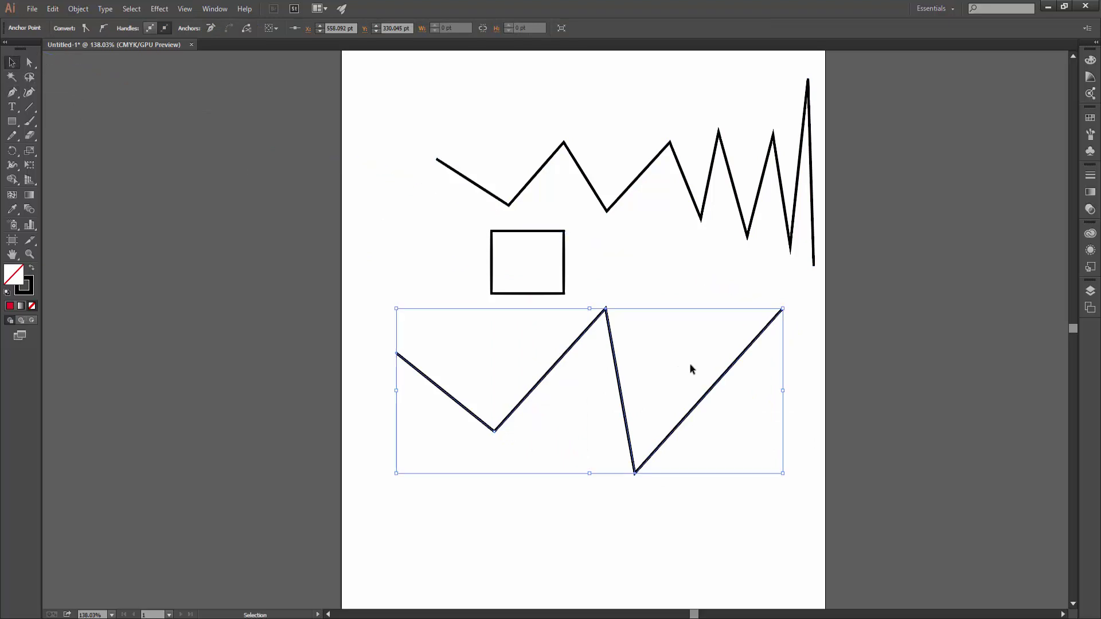
# Give the lower zigzag a brown stroke, then marquee-select all shapes and delete them.
pyautogui.click(872, 318)
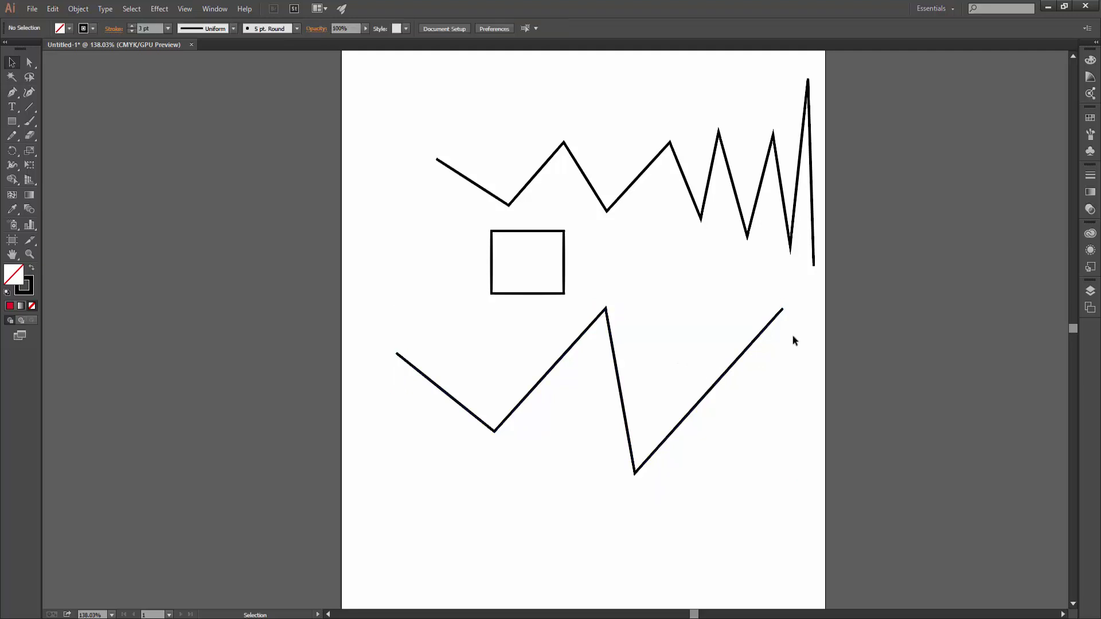
pyautogui.click(735, 367)
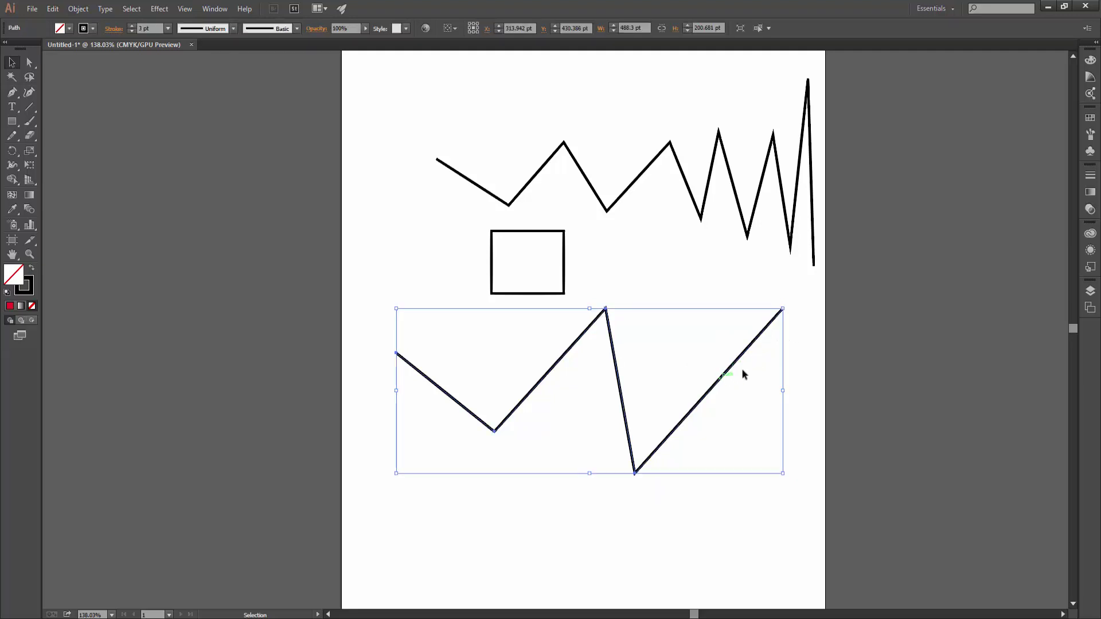
pyautogui.click(858, 303)
pyautogui.click(722, 377)
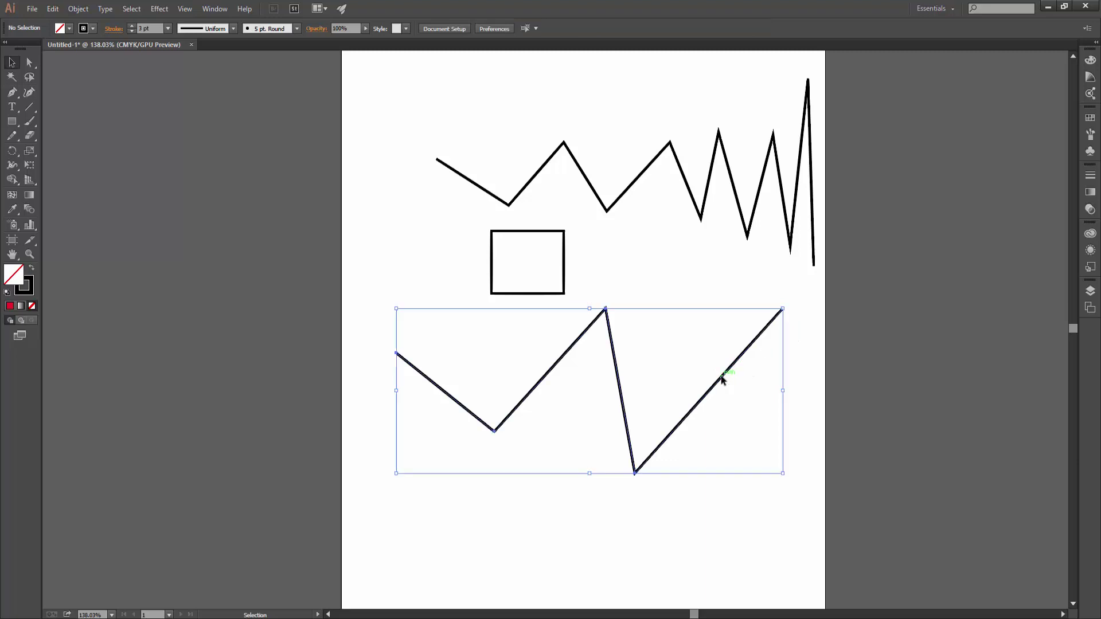
pyautogui.click(93, 28)
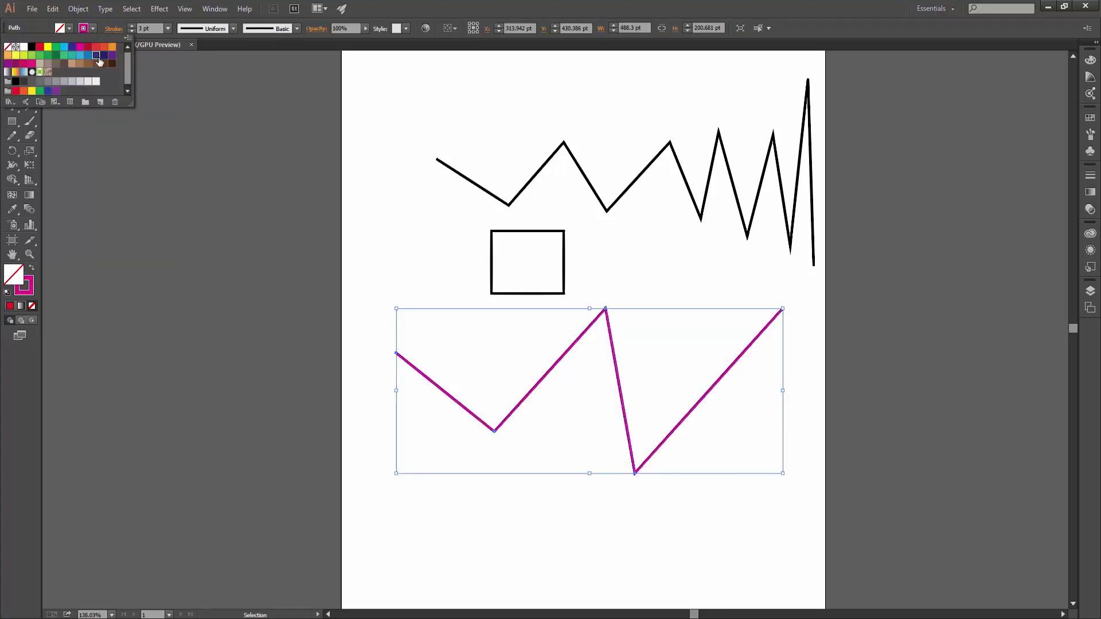
pyautogui.click(96, 63)
pyautogui.moveTo(943, 440); pyautogui.dragTo(416, 117)
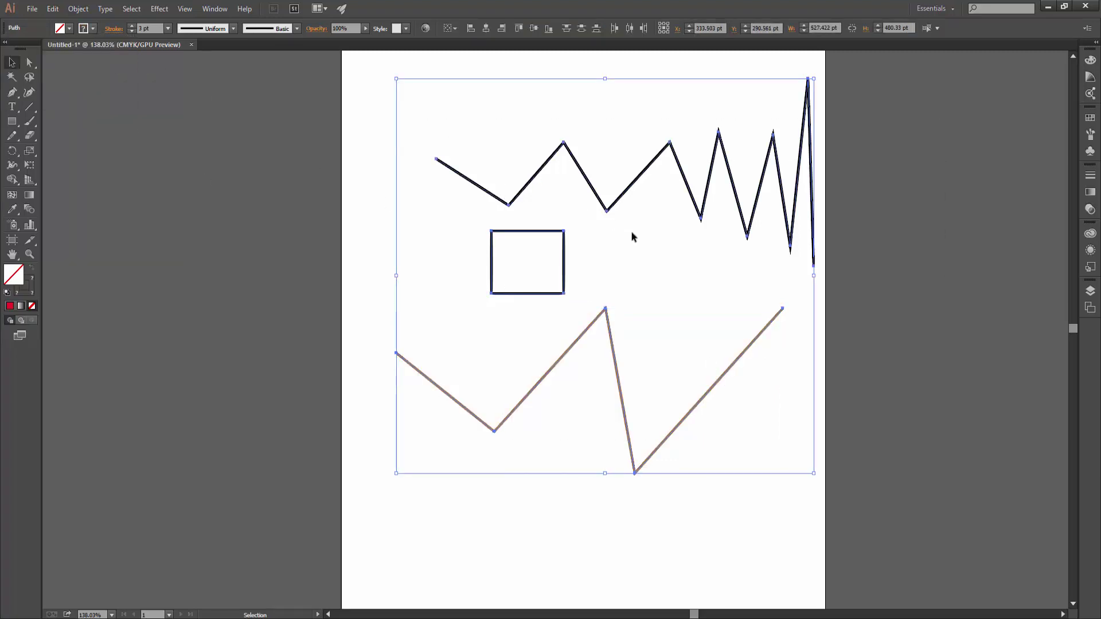
pyautogui.press('Delete')
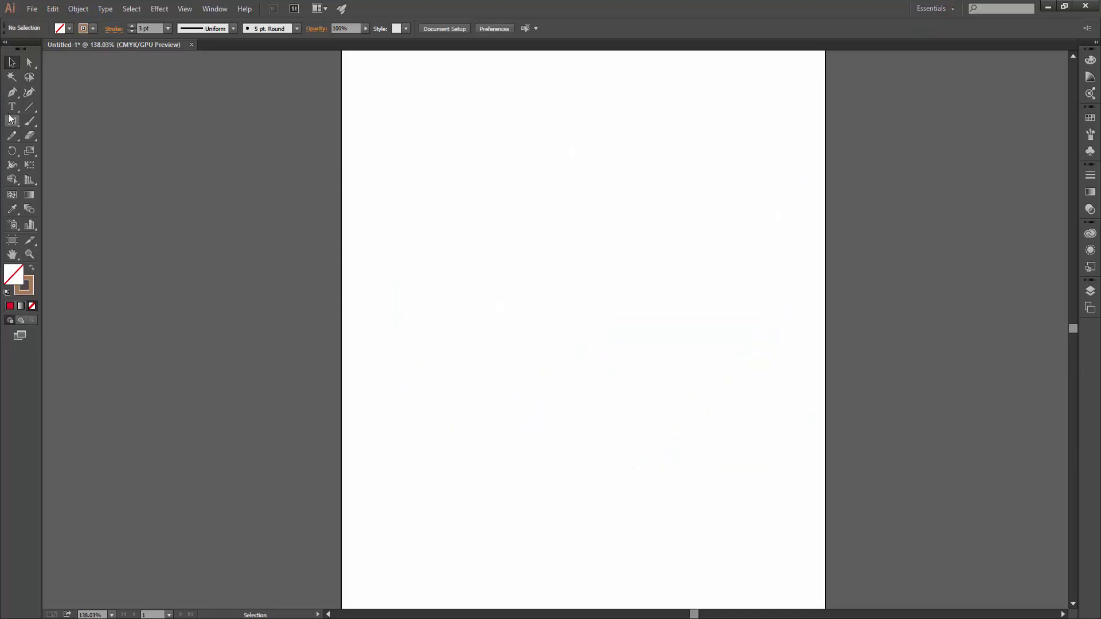
# Pen a practice path with a diagonal and a Shift-constrained horizontal segment, then delete it.
pyautogui.moveTo(12, 92); pyautogui.dragTo(43, 92)
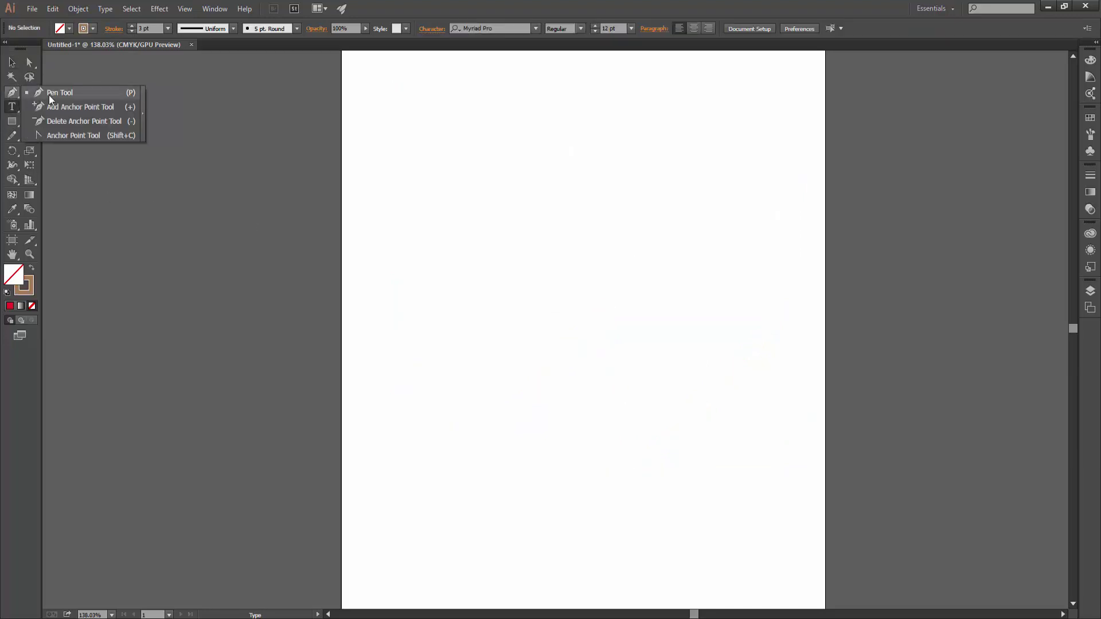
pyautogui.click(416, 243)
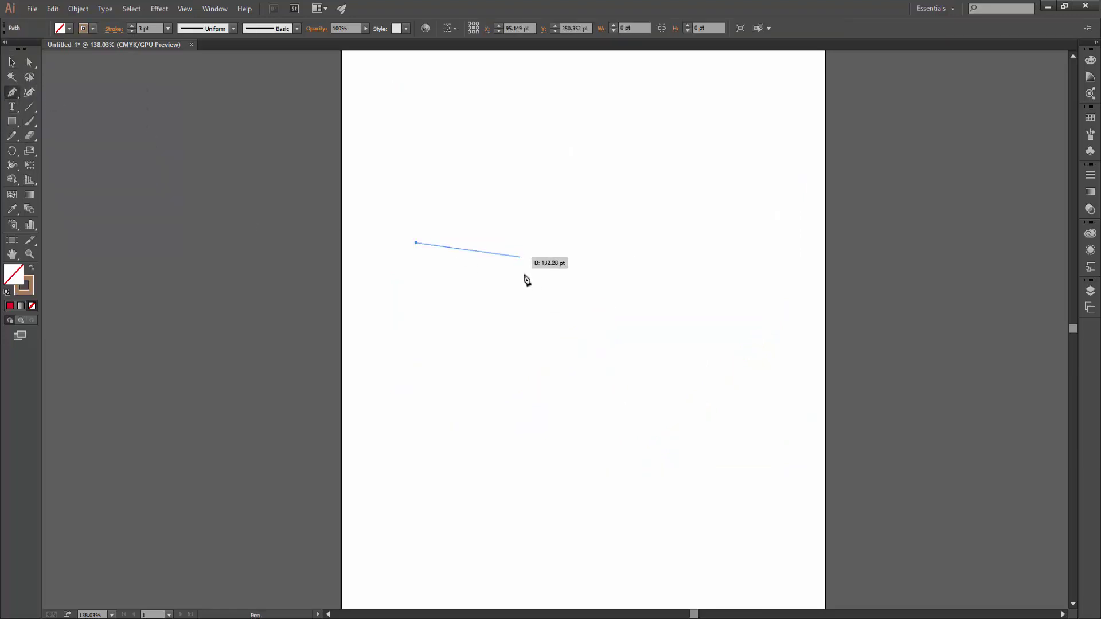
pyautogui.click(510, 336)
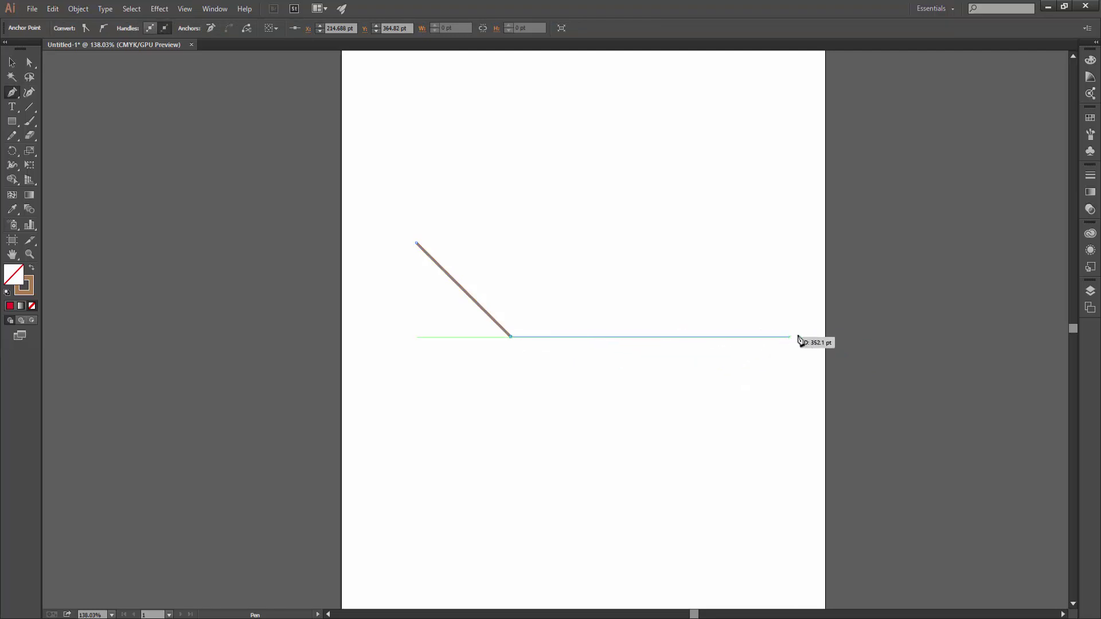
pyautogui.press('shift')
pyautogui.keyDown('shift'); pyautogui.click(213, 319); pyautogui.keyUp('shift')
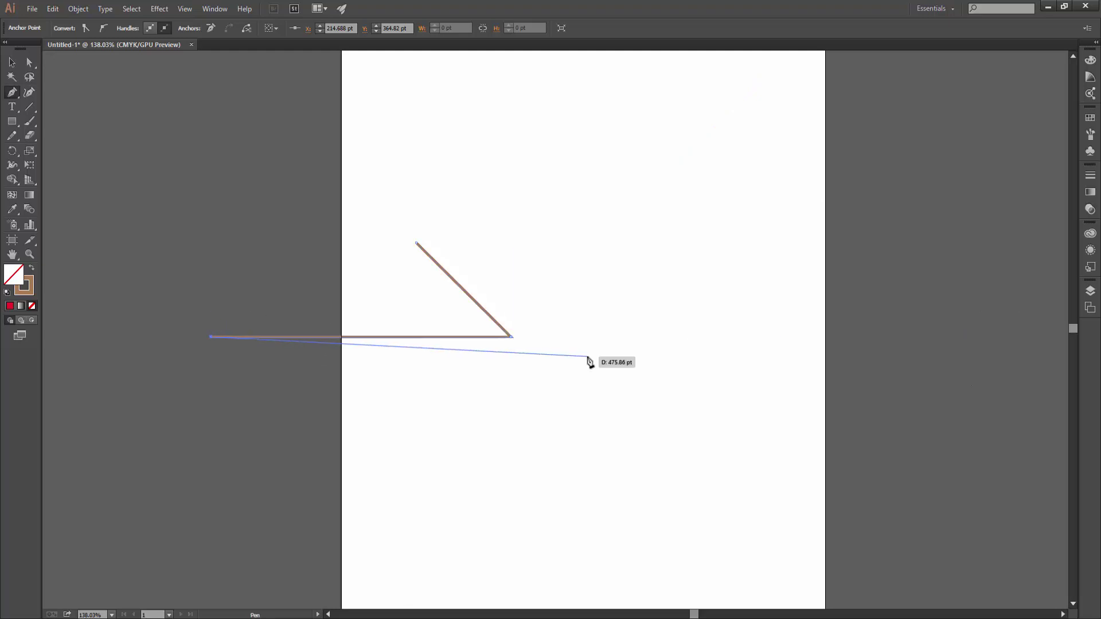
pyautogui.click(504, 435)
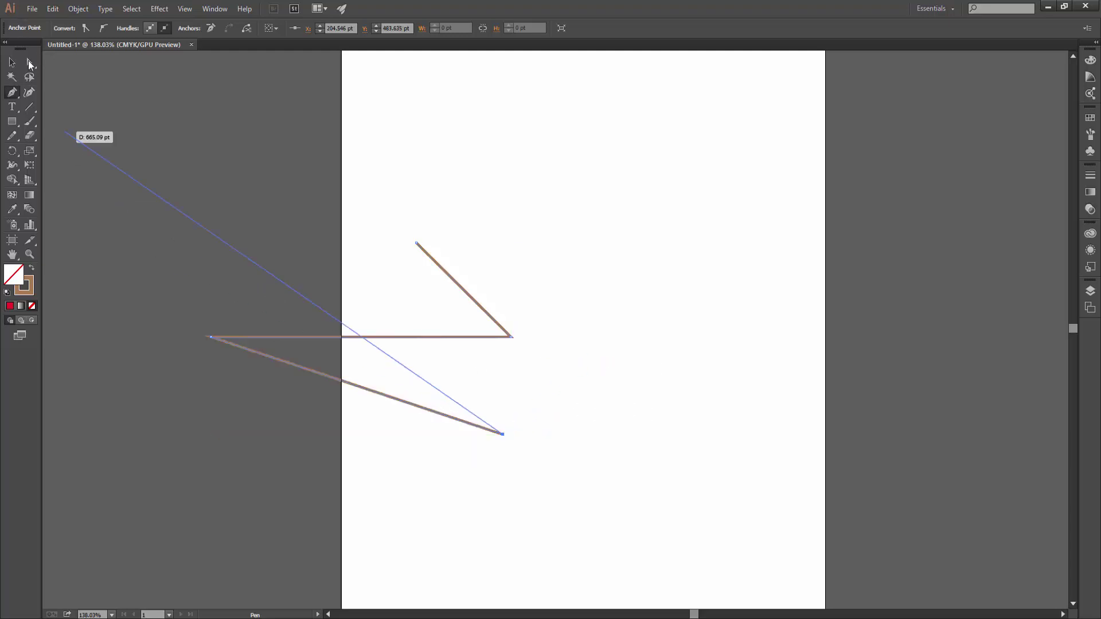
pyautogui.click(12, 62)
pyautogui.moveTo(627, 239)
pyautogui.mouseDown()
pyautogui.moveTo(373, 472)
pyautogui.moveTo(411, 446)
pyautogui.mouseUp()
pyautogui.press('Delete')
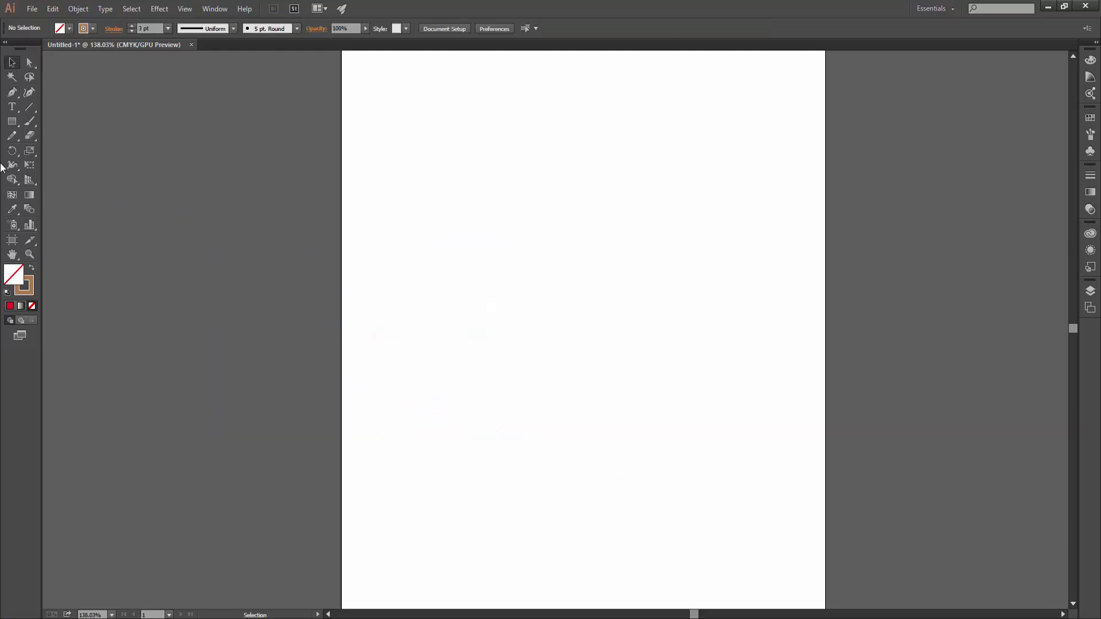
# Place the first anchor of a new pen path on the left of the page.
pyautogui.click(12, 91)
pyautogui.click(57, 92)
pyautogui.click(428, 253)
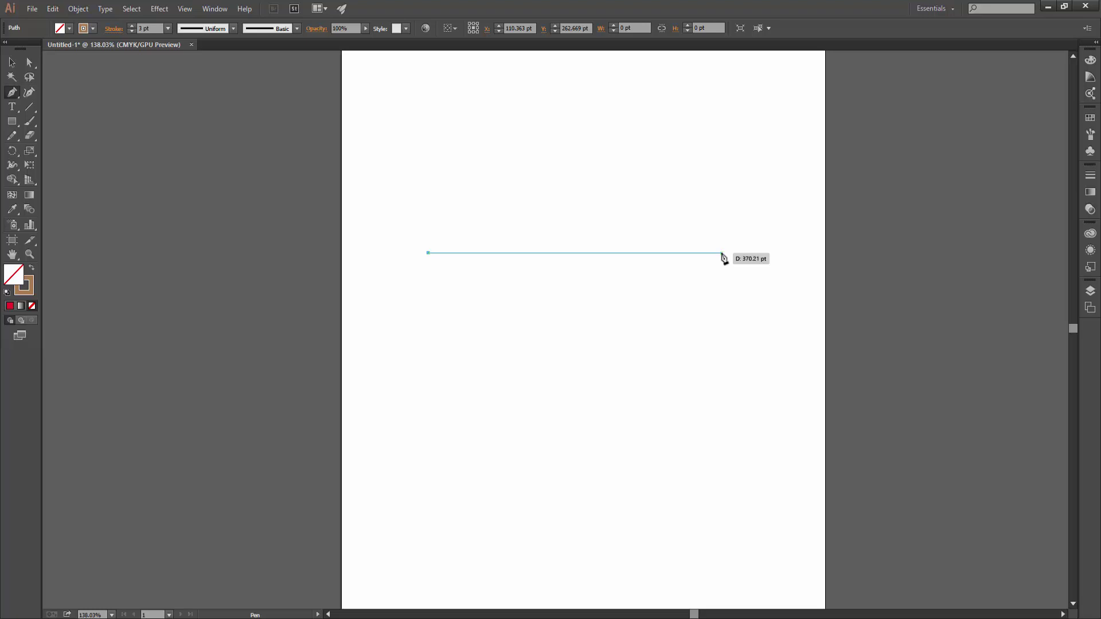
# Finish the long horizontal line, then pen a sharp zigzag of peaks across it.
pyautogui.click(722, 253)
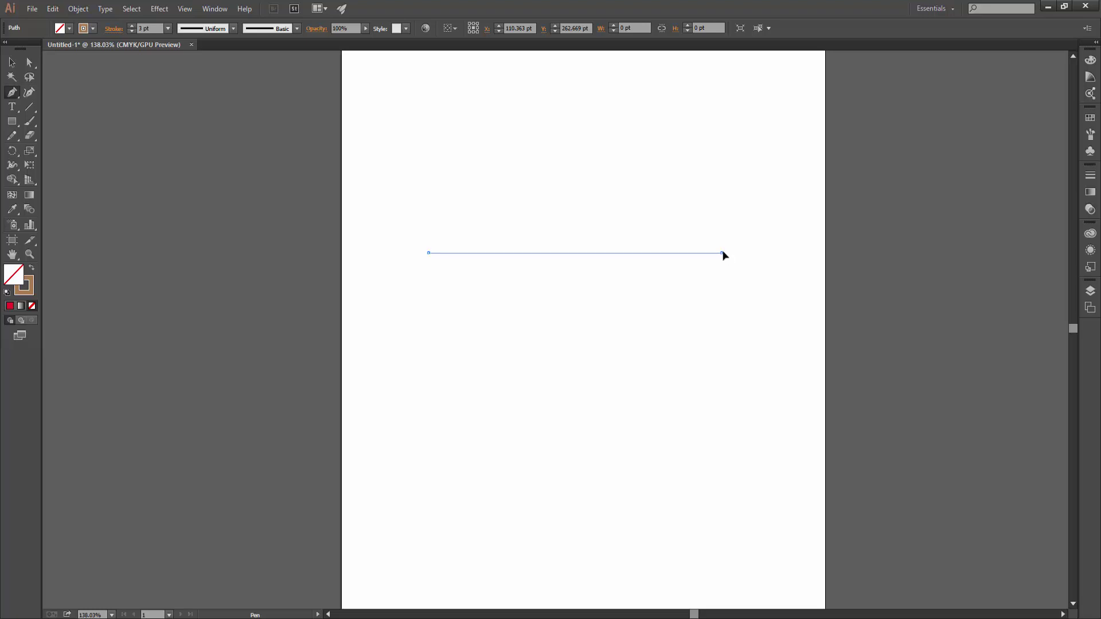
pyautogui.press('Escape')
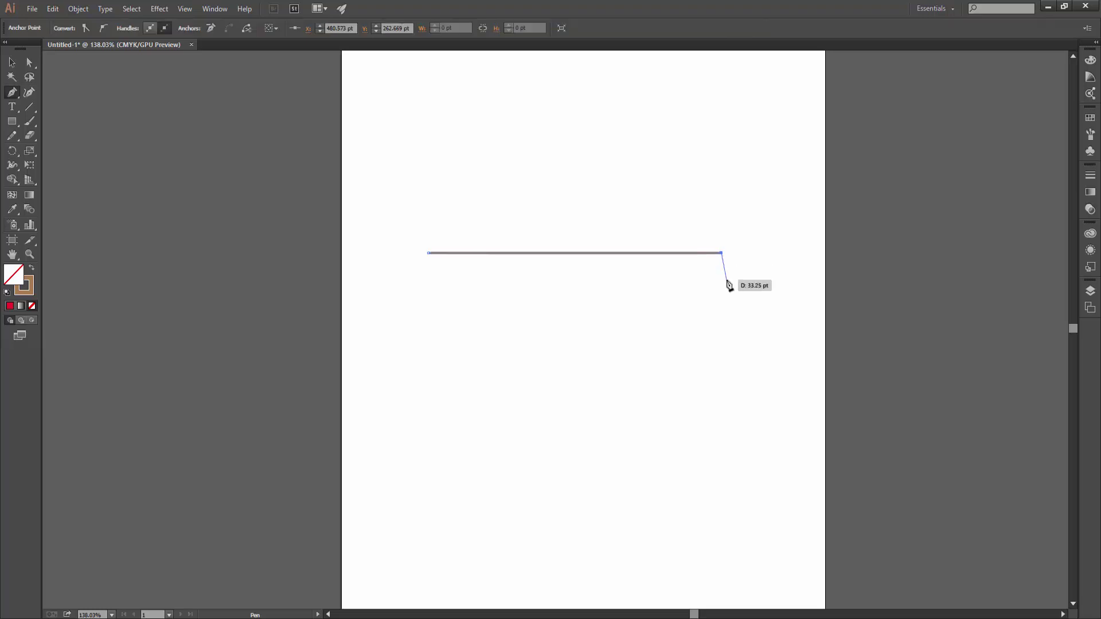
pyautogui.click(522, 238)
pyautogui.click(571, 307)
pyautogui.click(625, 170)
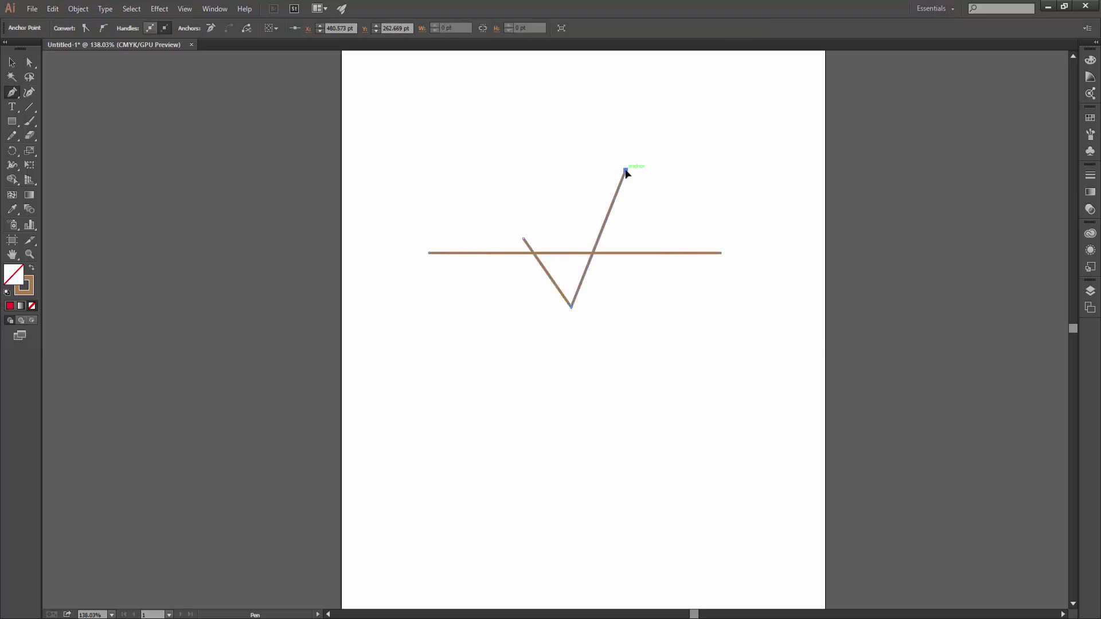
pyautogui.click(686, 394)
pyautogui.click(750, 170)
pyautogui.click(774, 378)
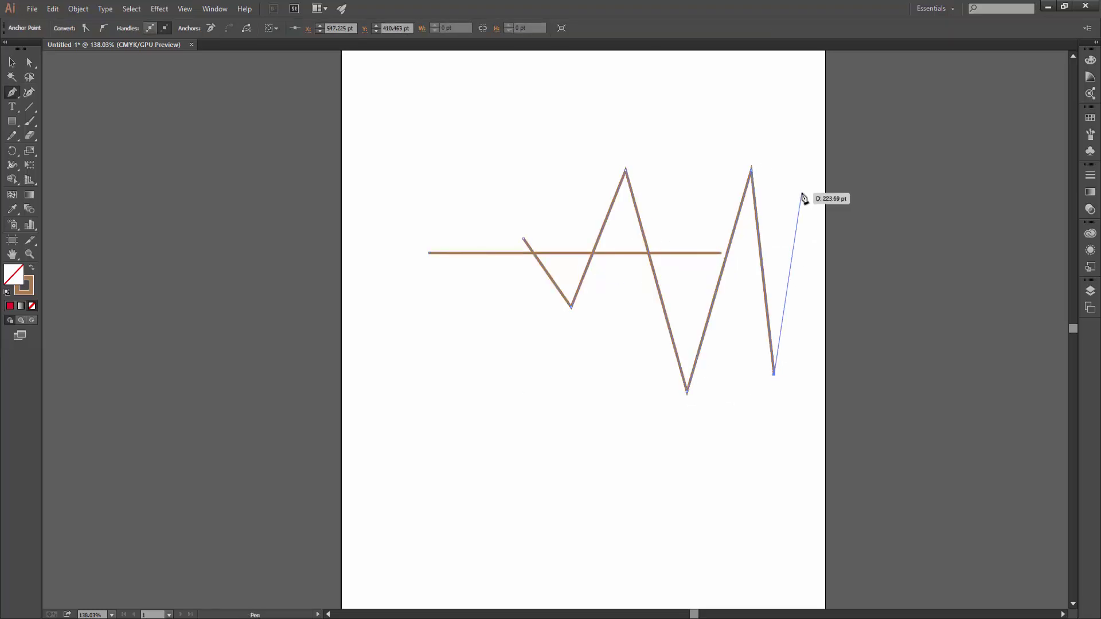
pyautogui.click(800, 194)
pyautogui.click(807, 396)
pyautogui.click(869, 149)
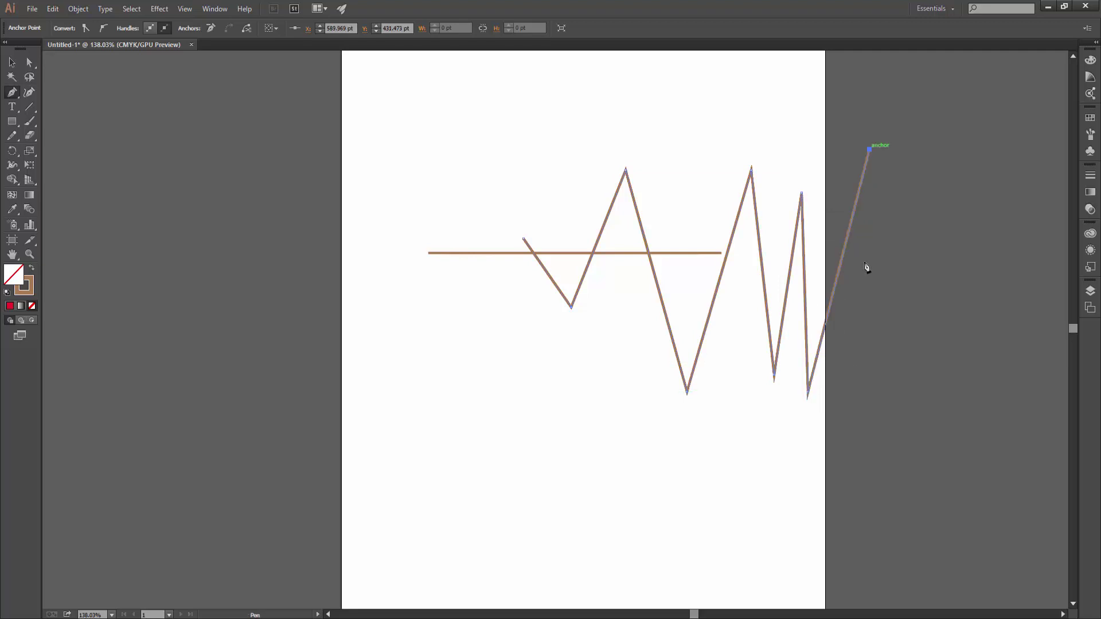
# Trace the zigzag's lower edge back left, then select all with Ctrl+A and delete.
pyautogui.click(869, 412)
pyautogui.click(791, 455)
pyautogui.click(692, 459)
pyautogui.click(572, 424)
pyautogui.click(534, 391)
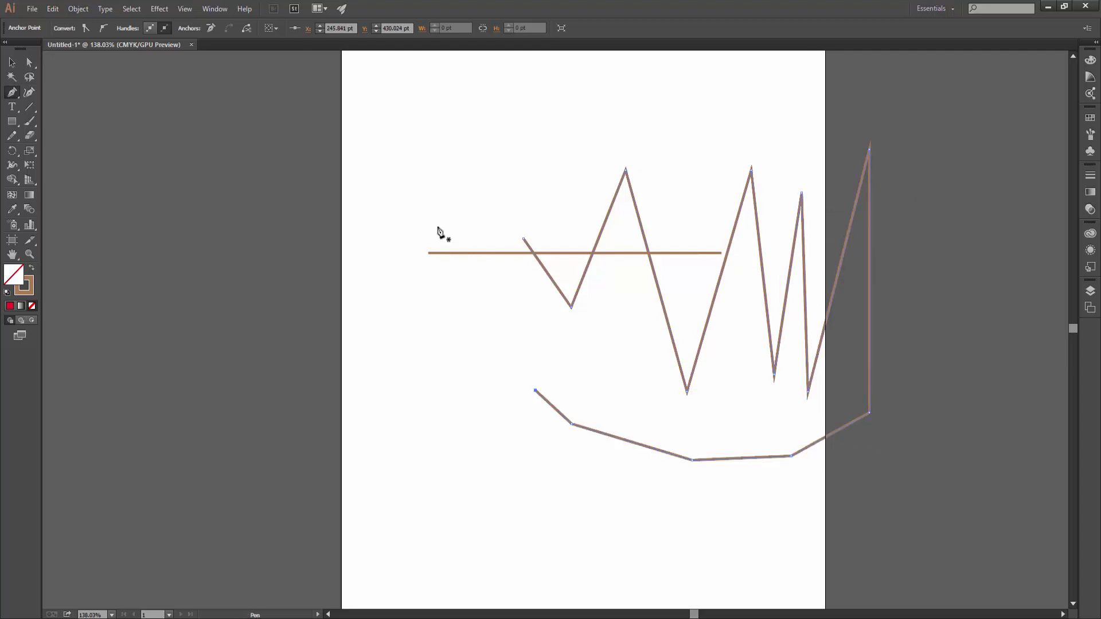
pyautogui.click(11, 62)
pyautogui.hotkey('ctrl', 'a')
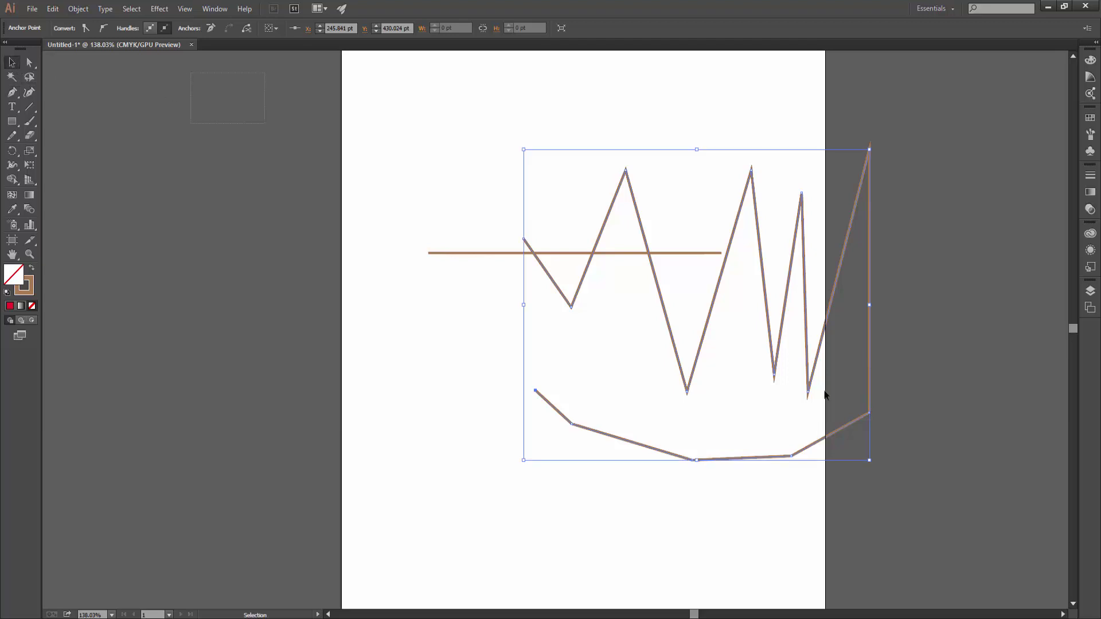
pyautogui.press('Delete')
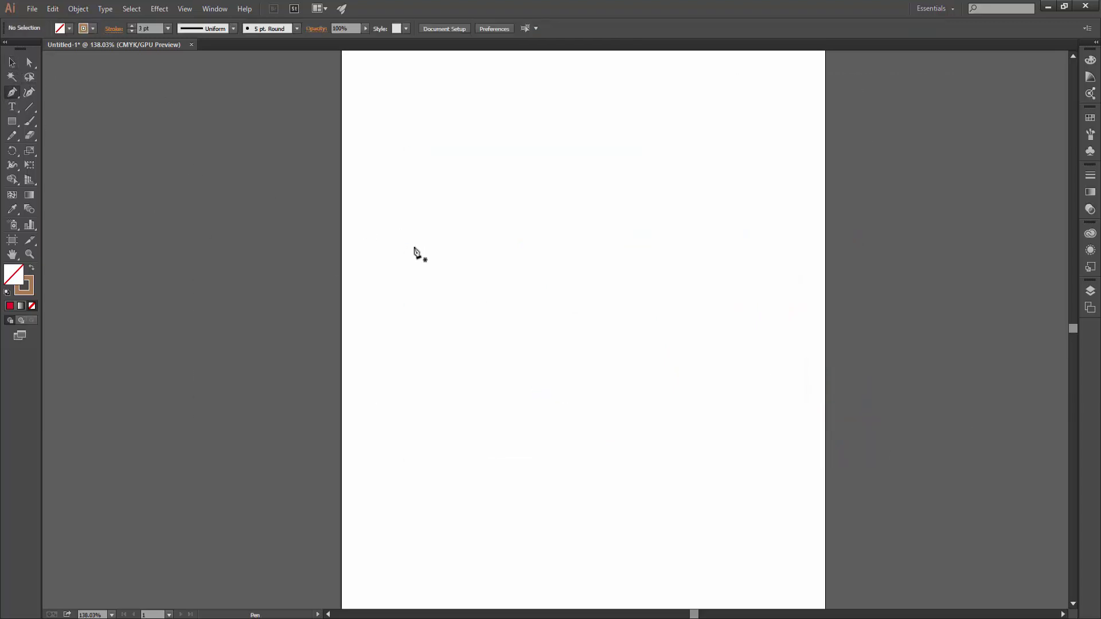
# Start a wave path and drag out anchor handles to bend its first curve.
pyautogui.click(412, 247)
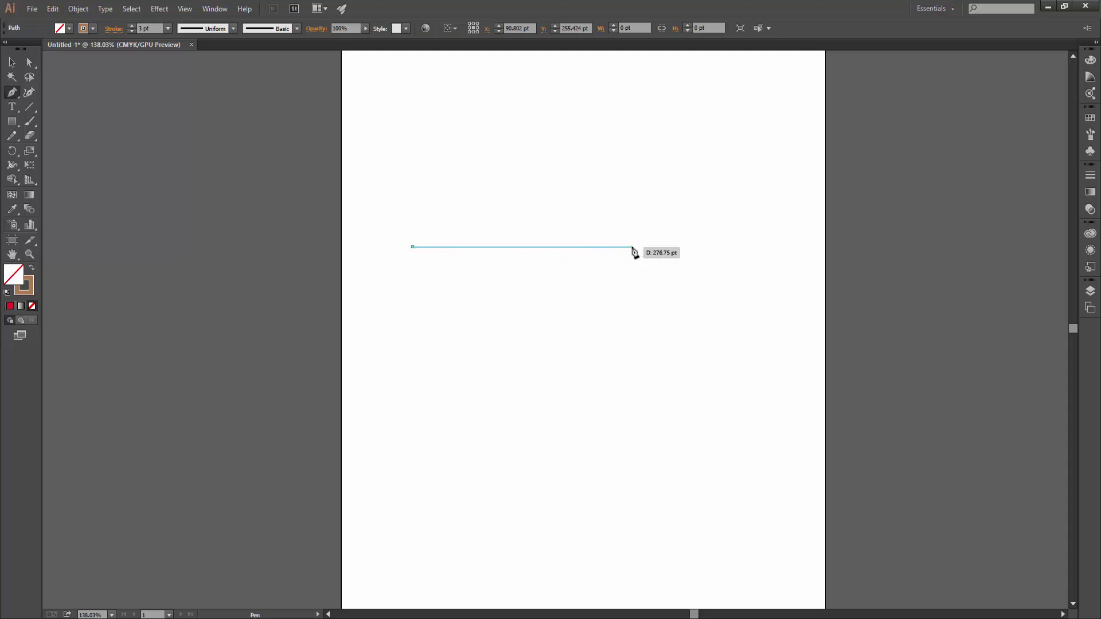
pyautogui.click(632, 247)
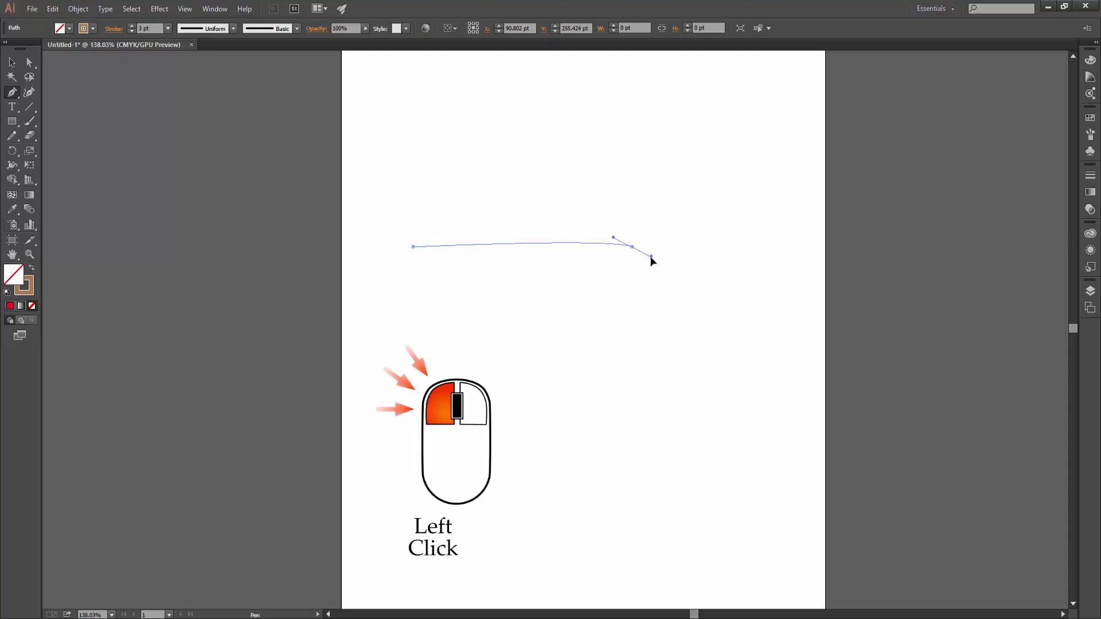
pyautogui.moveTo(650, 257); pyautogui.dragTo(653, 261)
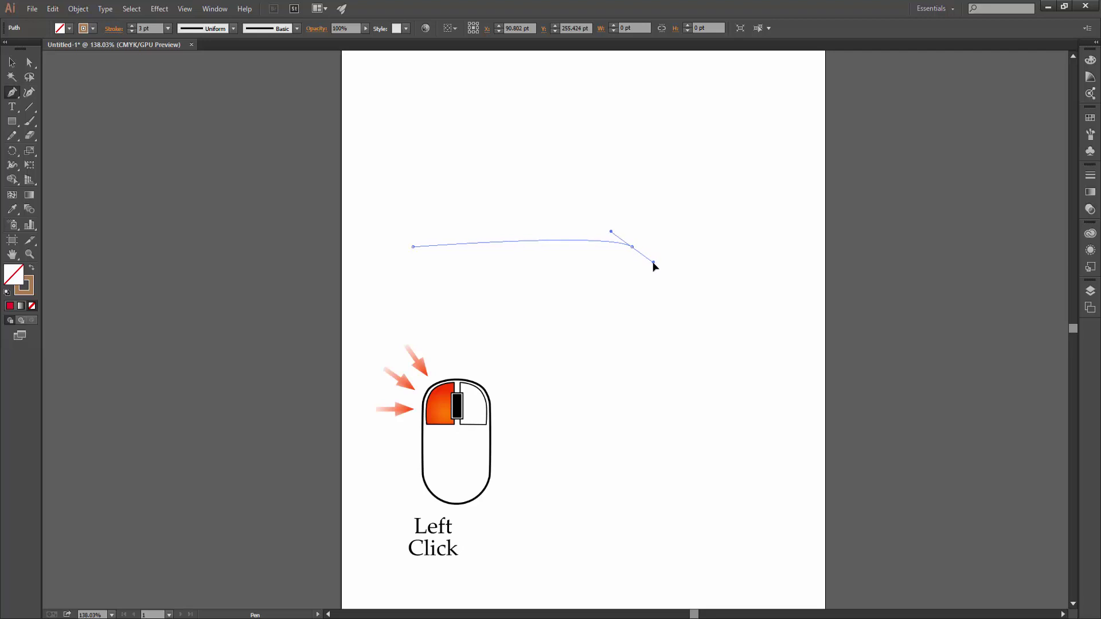
pyautogui.moveTo(653, 262)
pyautogui.mouseDown()
pyautogui.moveTo(732, 363)
pyautogui.moveTo(732, 275)
pyautogui.moveTo(763, 148)
pyautogui.moveTo(712, 405)
pyautogui.moveTo(727, 122)
pyautogui.moveTo(798, 111)
pyautogui.moveTo(705, 339)
pyautogui.moveTo(714, 152)
pyautogui.moveTo(714, 294)
pyautogui.moveTo(696, 253)
pyautogui.moveTo(705, 342)
pyautogui.mouseUp()
pyautogui.moveTo(632, 246)
pyautogui.mouseDown()
pyautogui.moveTo(554, 147)
pyautogui.moveTo(718, 307)
pyautogui.moveTo(784, 334)
pyautogui.mouseUp()
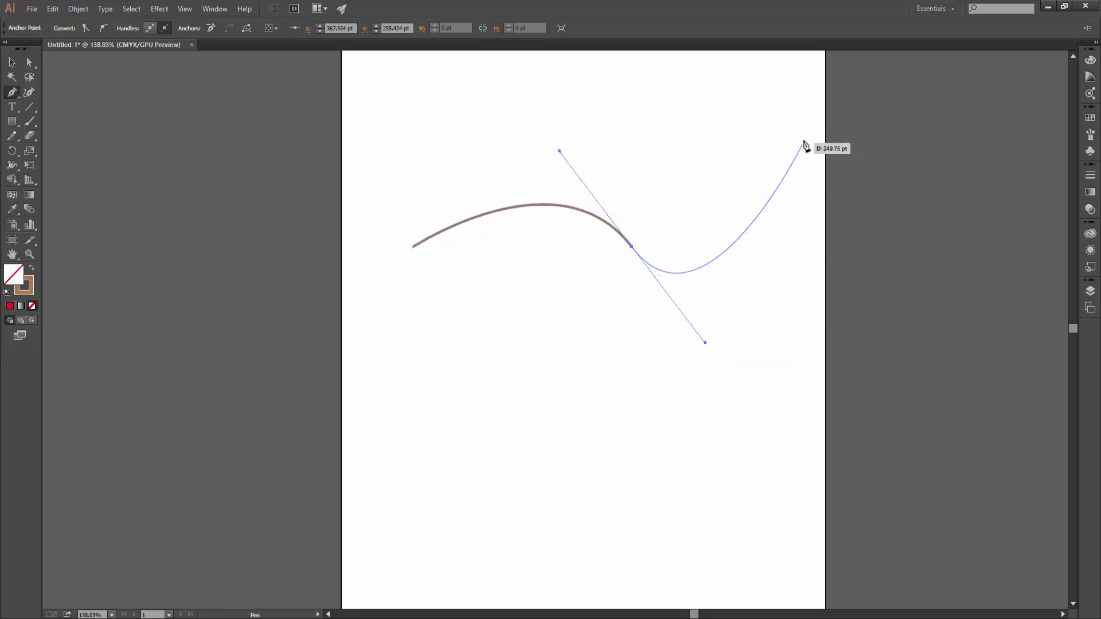
# Alt-drag a handle into a corner, add the next curve, then begin an arched path below.
pyautogui.press('alt')
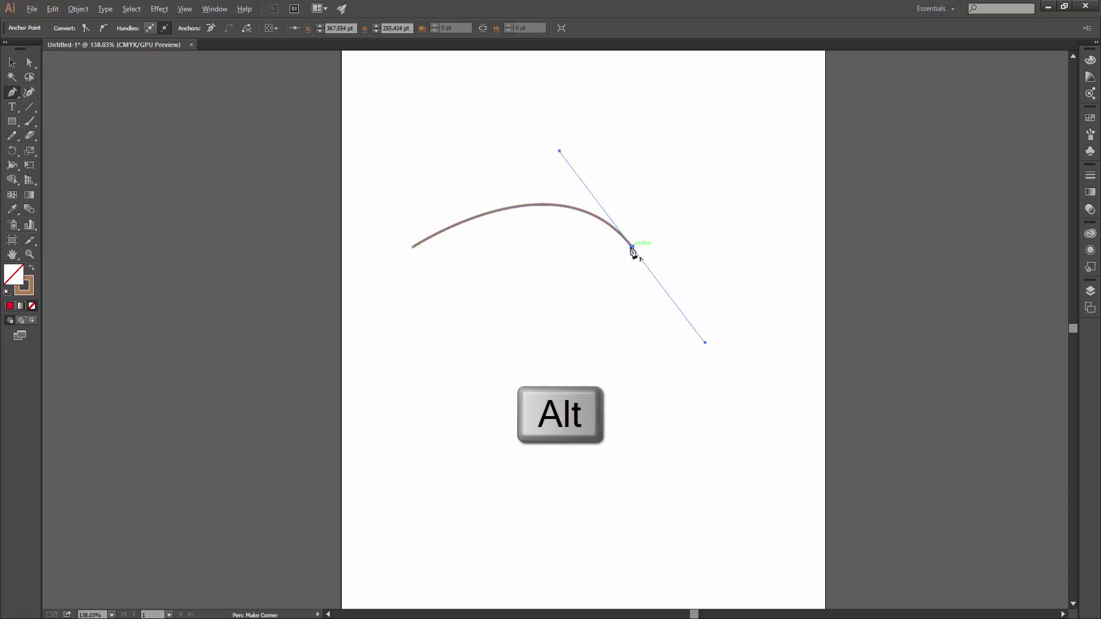
pyautogui.moveTo(631, 247)
pyautogui.mouseDown()
pyautogui.moveTo(766, 274)
pyautogui.moveTo(796, 241)
pyautogui.mouseUp()
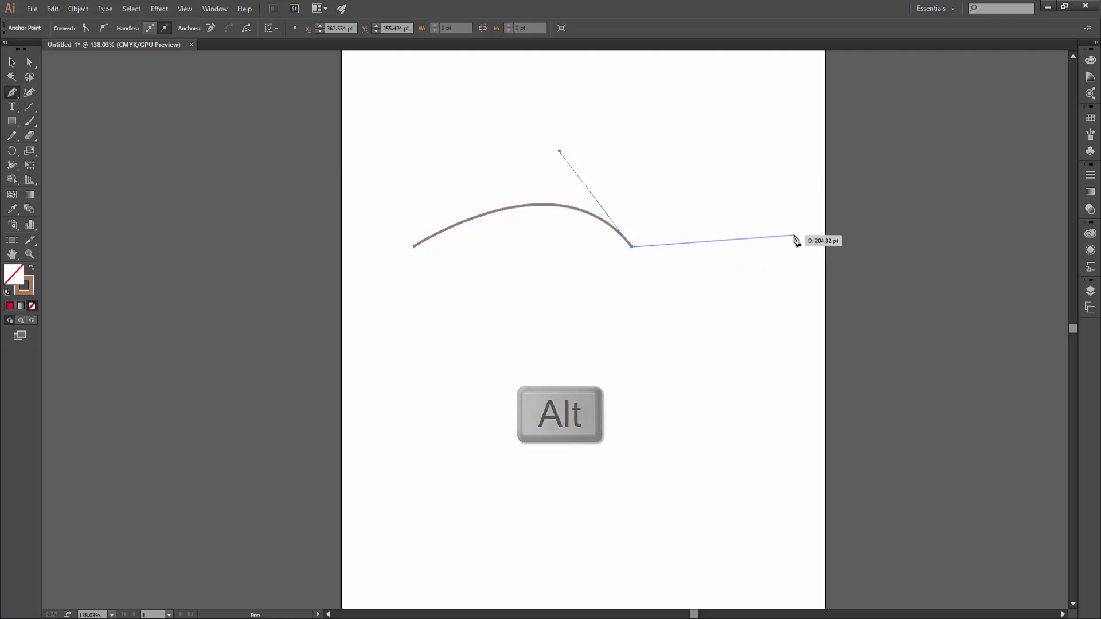
pyautogui.moveTo(794, 236); pyautogui.dragTo(881, 113)
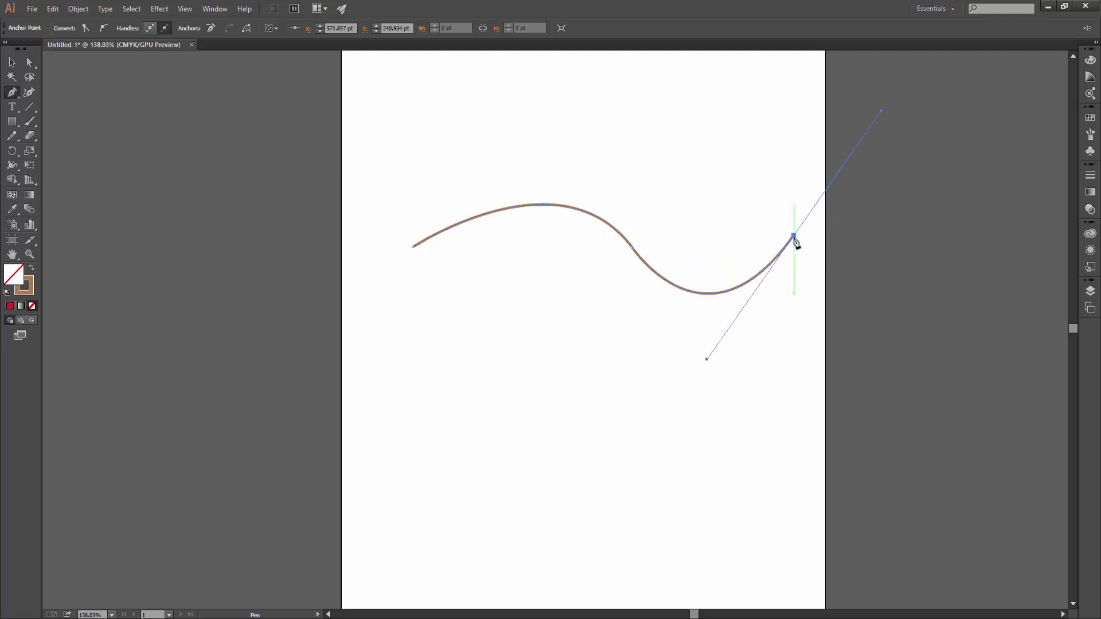
pyautogui.moveTo(793, 235); pyautogui.dragTo(243, 113)
pyautogui.moveTo(18, 72); pyautogui.dragTo(15, 99)
pyautogui.click(342, 375)
pyautogui.moveTo(516, 371); pyautogui.dragTo(599, 499)
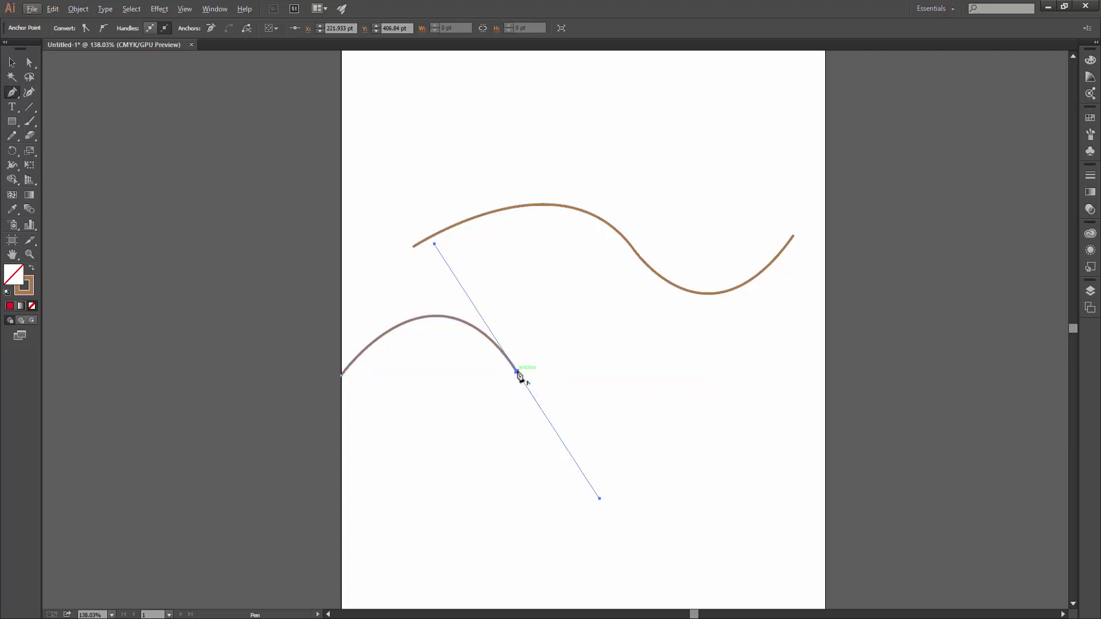
# Extend the lower curve with two more bends, then deselect and marquee-select both curves.
pyautogui.press('alt')
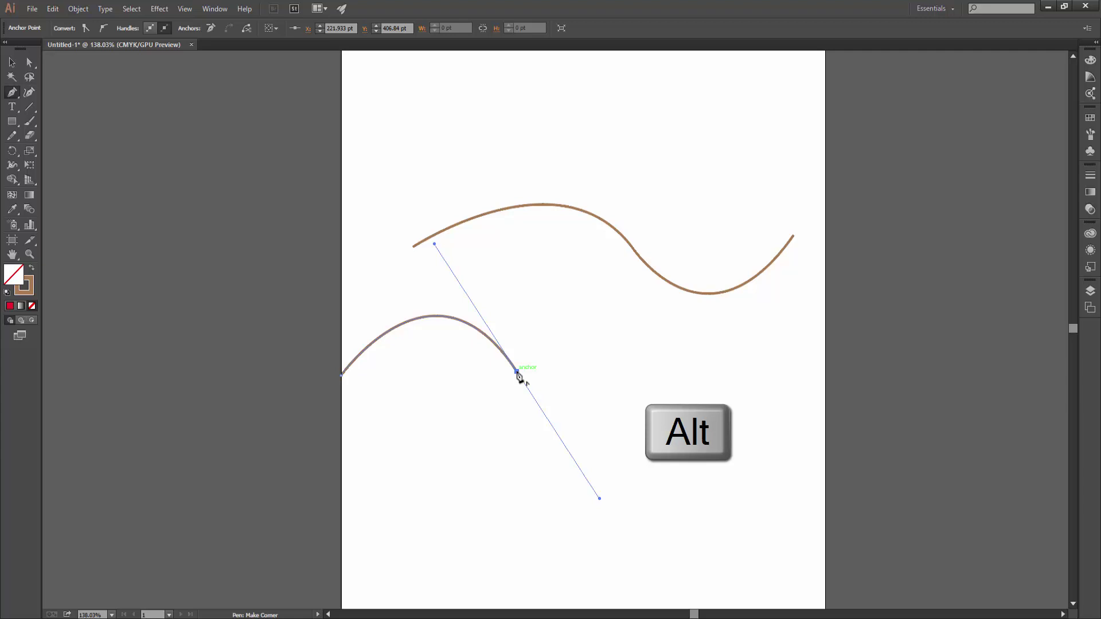
pyautogui.moveTo(517, 374)
pyautogui.keyDown('alt'); pyautogui.mouseDown()
pyautogui.moveTo(701, 369)
pyautogui.moveTo(803, 215)
pyautogui.moveTo(795, 160)
pyautogui.moveTo(749, 155)
pyautogui.mouseUp(); pyautogui.keyUp('alt')
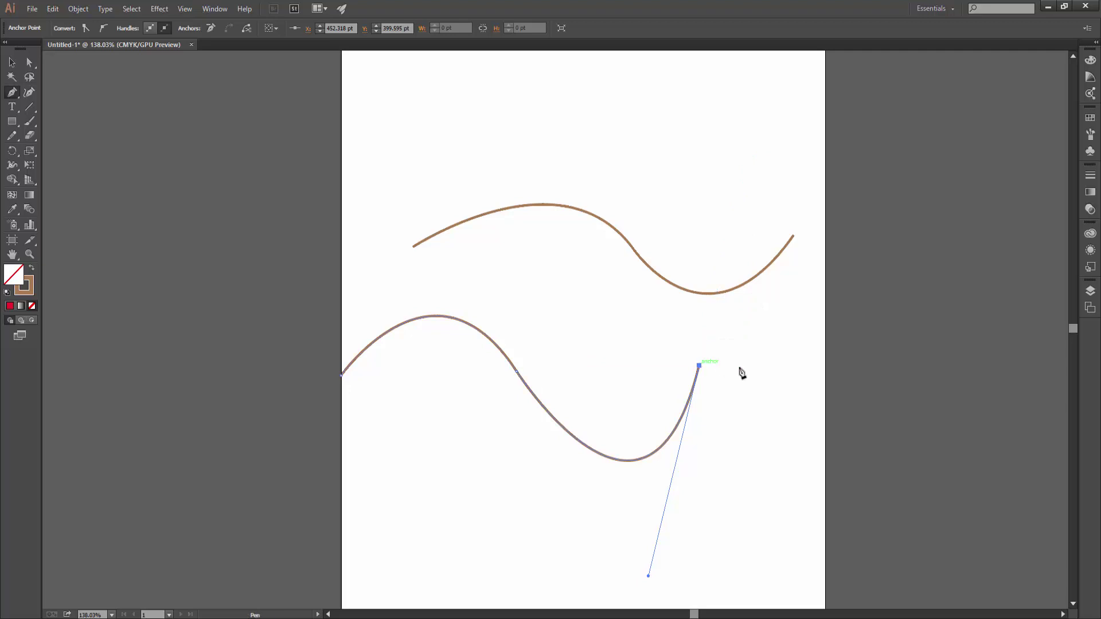
pyautogui.moveTo(788, 380)
pyautogui.mouseDown()
pyautogui.moveTo(827, 551)
pyautogui.moveTo(802, 410)
pyautogui.moveTo(795, 476)
pyautogui.mouseUp()
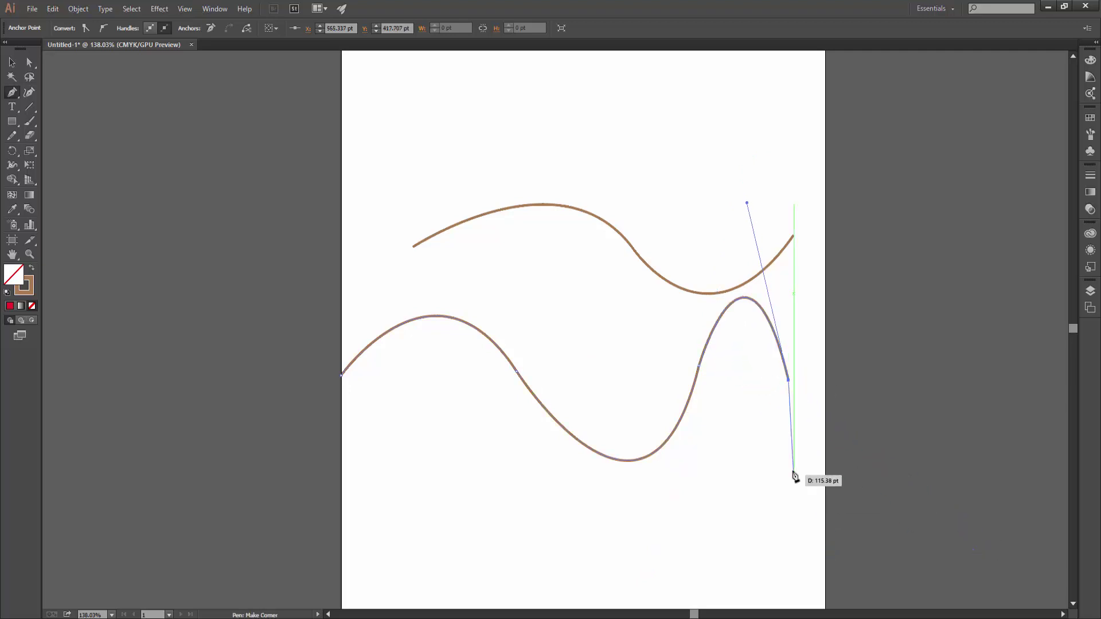
pyautogui.press('v')
pyautogui.click(886, 384)
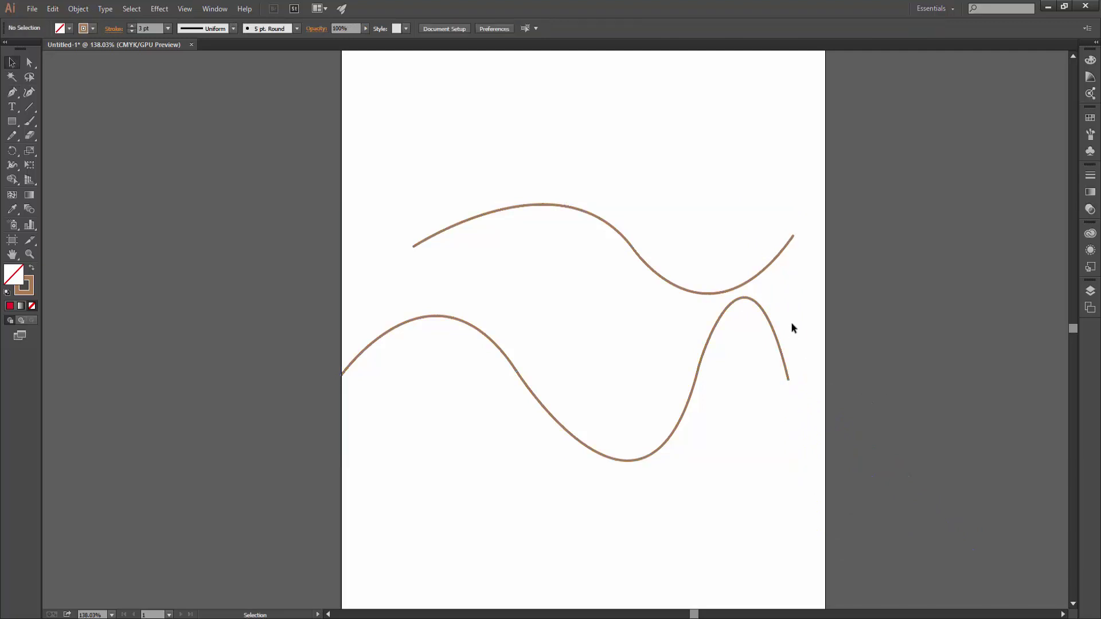
pyautogui.moveTo(823, 401); pyautogui.dragTo(287, 113)
# Delete the curves, then drag the yellow star PNG from the desktop onto the artboard, scaled and centred.
pyautogui.press('Delete')
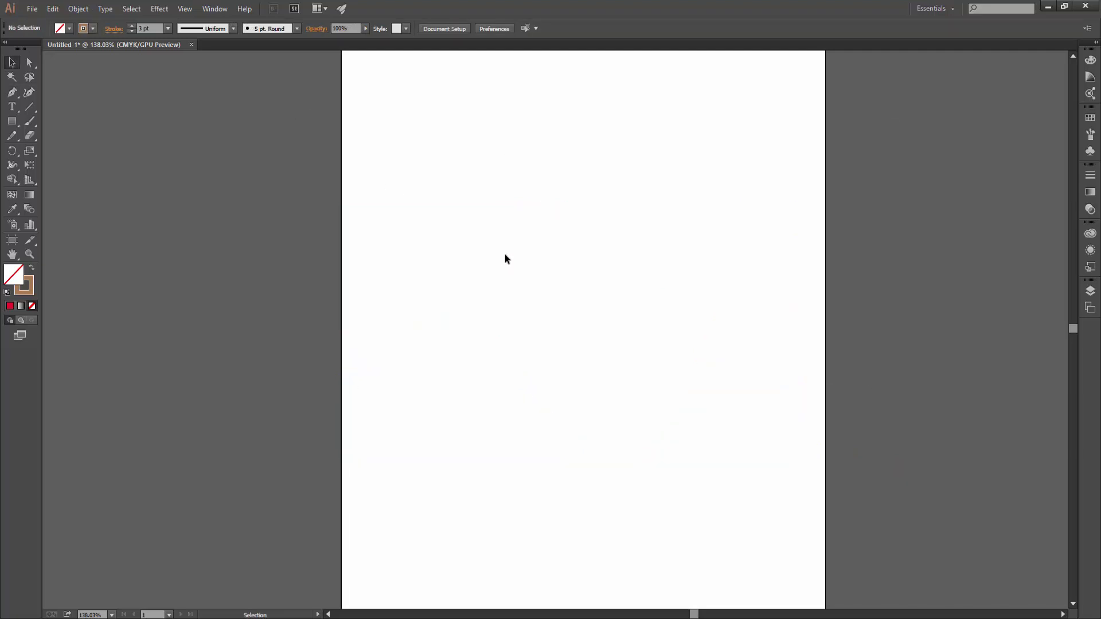
pyautogui.click(1049, 5)
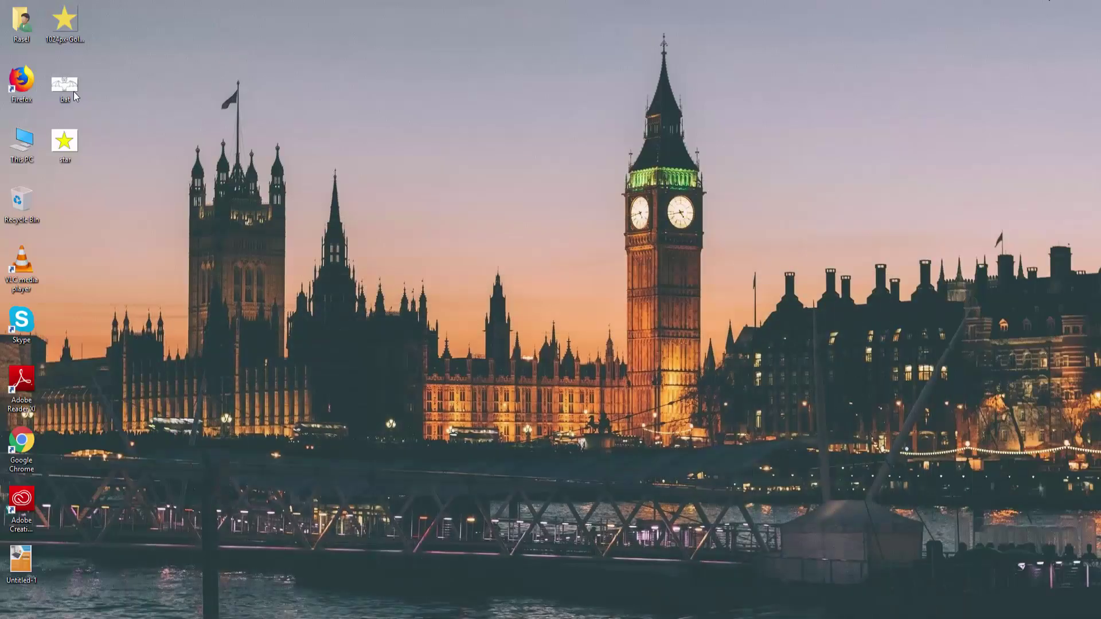
pyautogui.moveTo(89, 44)
pyautogui.mouseDown()
pyautogui.moveTo(504, 516)
pyautogui.moveTo(417, 613)
pyautogui.moveTo(583, 347)
pyautogui.mouseUp()
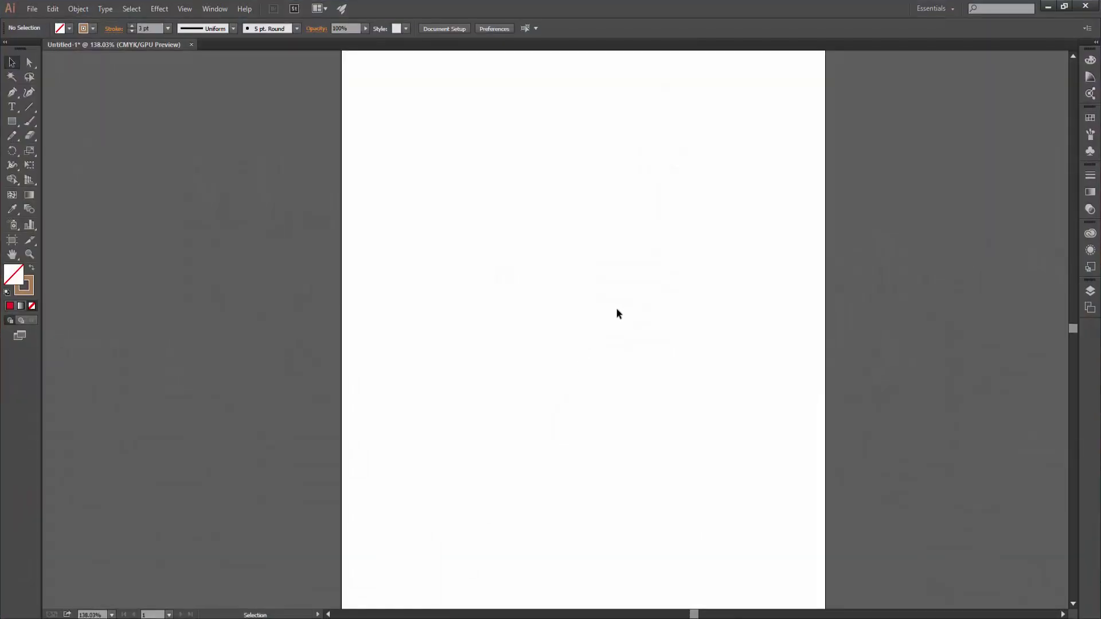
pyautogui.moveTo(617, 313); pyautogui.dragTo(619, 302)
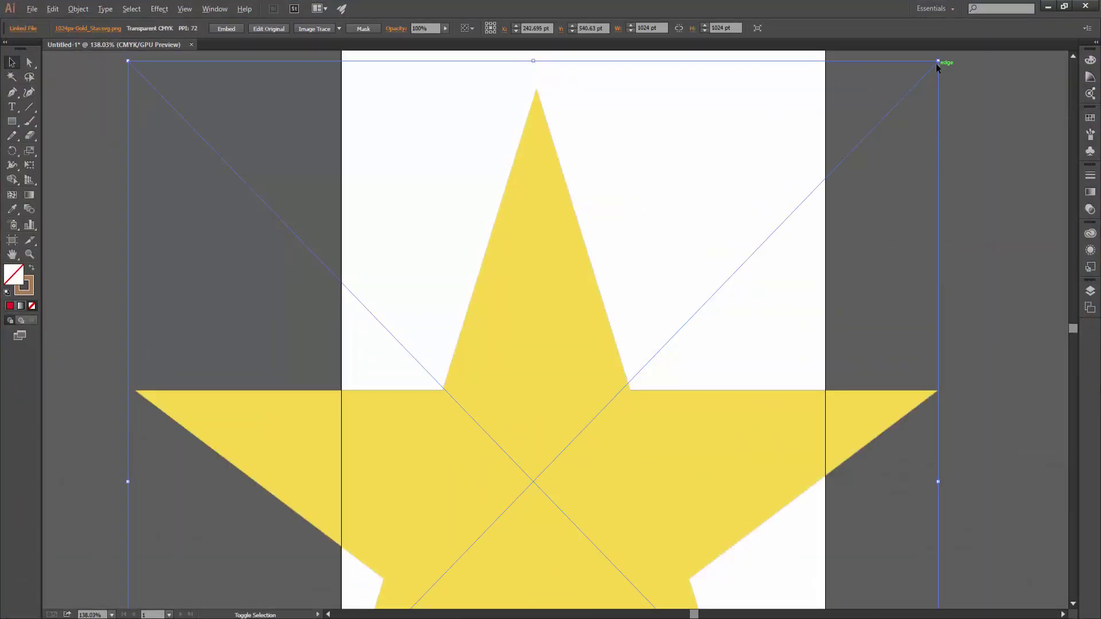
pyautogui.moveTo(937, 61); pyautogui.dragTo(657, 357)
pyautogui.moveTo(570, 445); pyautogui.dragTo(616, 285)
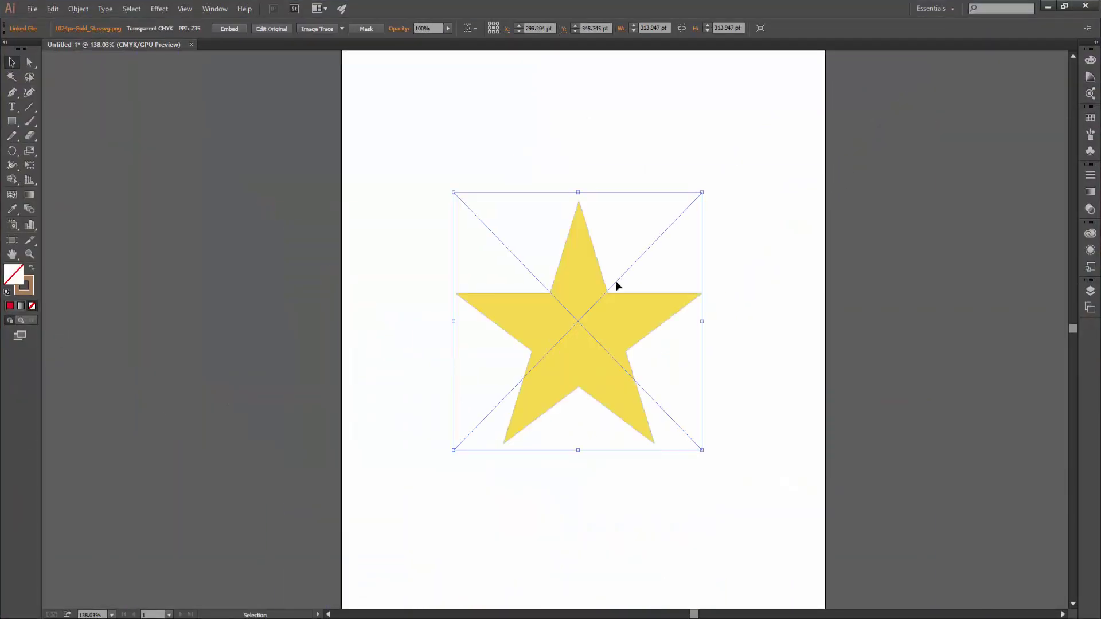
pyautogui.click(777, 271)
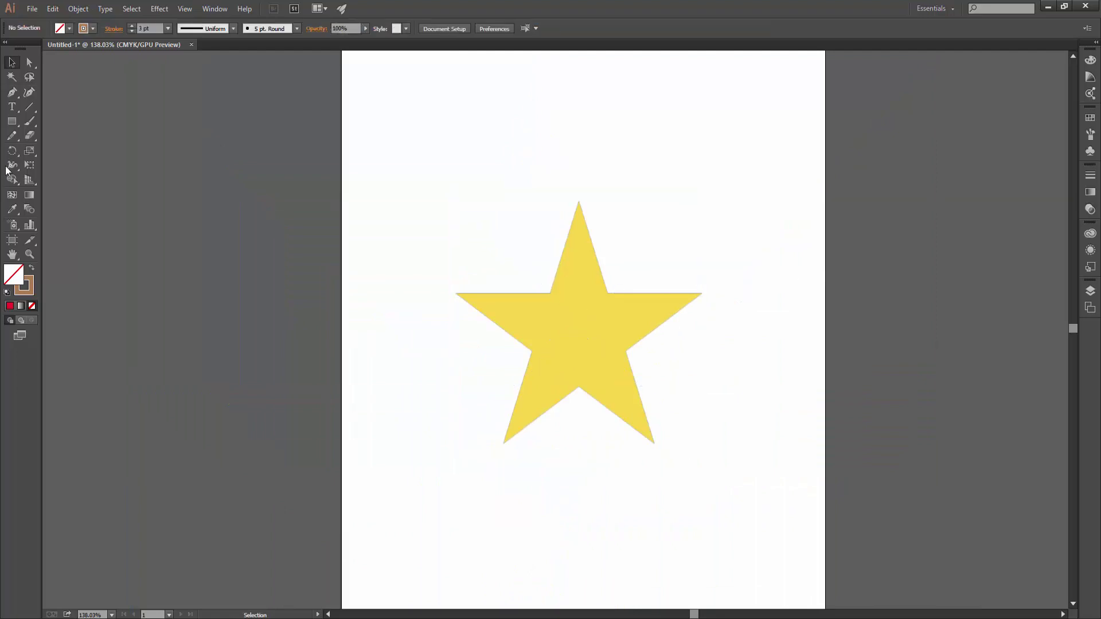
# Undo a false-start path and move the yellow star image to the right.
pyautogui.click(586, 213)
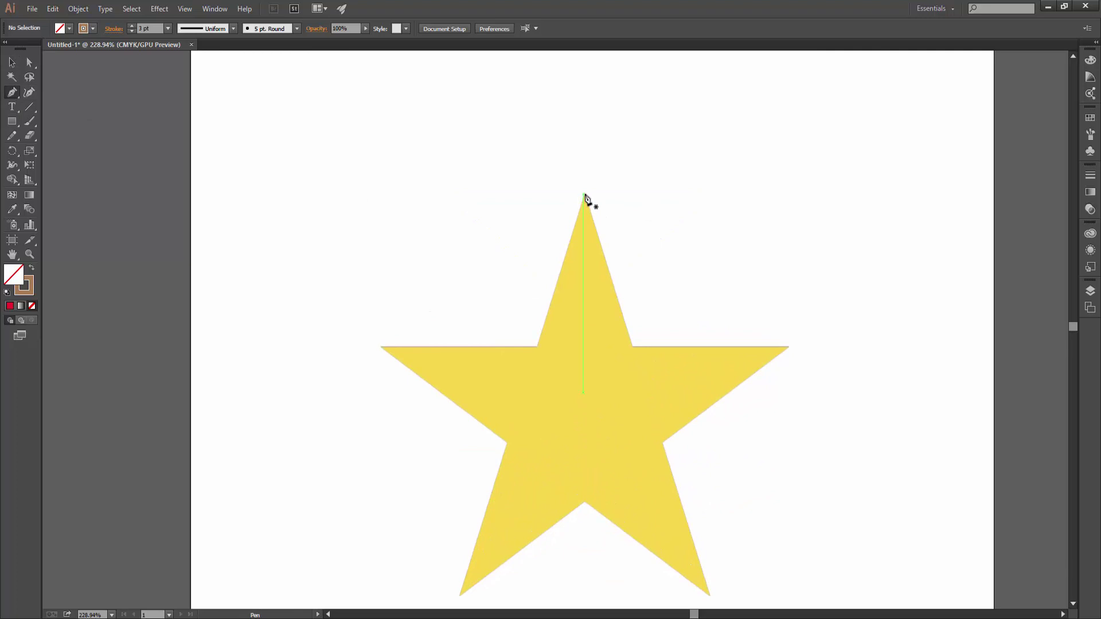
pyautogui.click(584, 194)
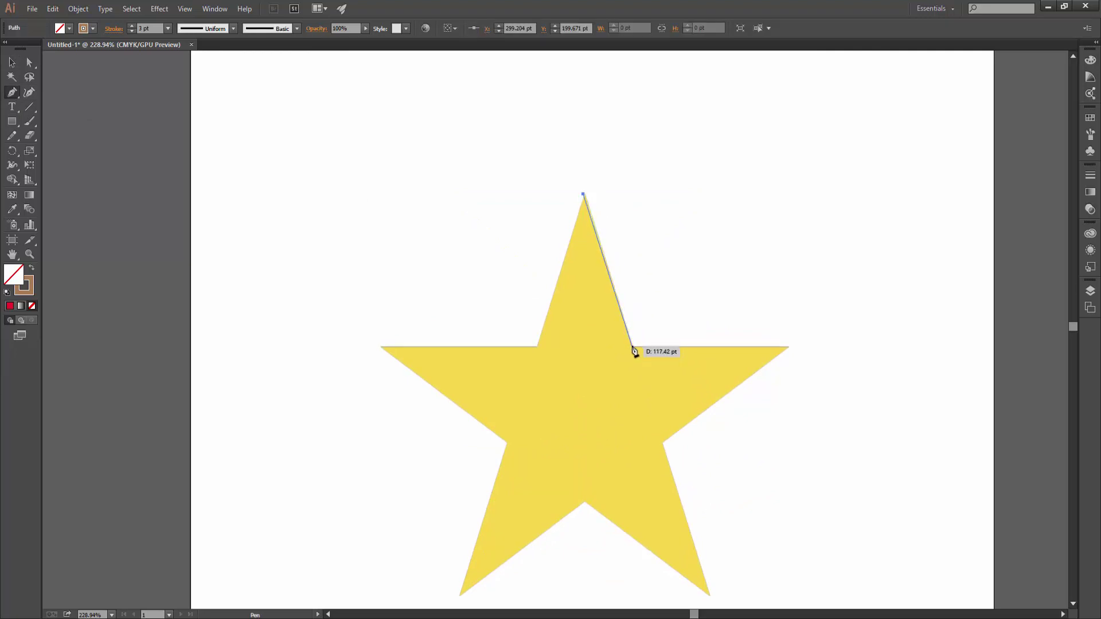
pyautogui.hotkey('ctrl', 'z')
pyautogui.hotkey('ctrl', 'shift', 'a')
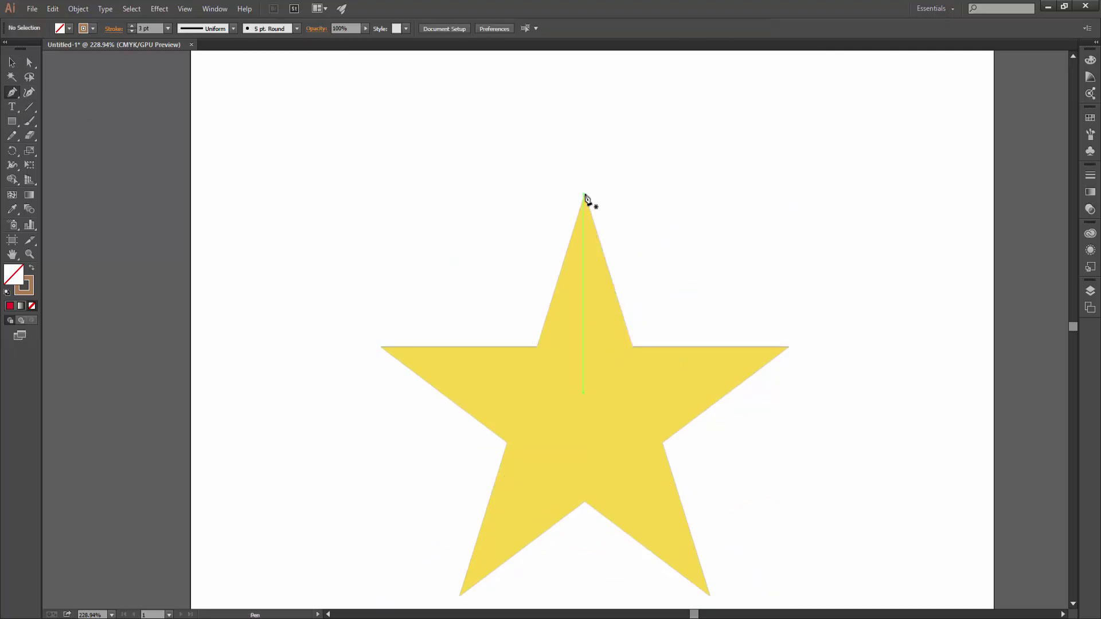
pyautogui.click(584, 195)
pyautogui.hotkey('ctrl', 'z')
pyautogui.moveTo(577, 213); pyautogui.dragTo(665, 198)
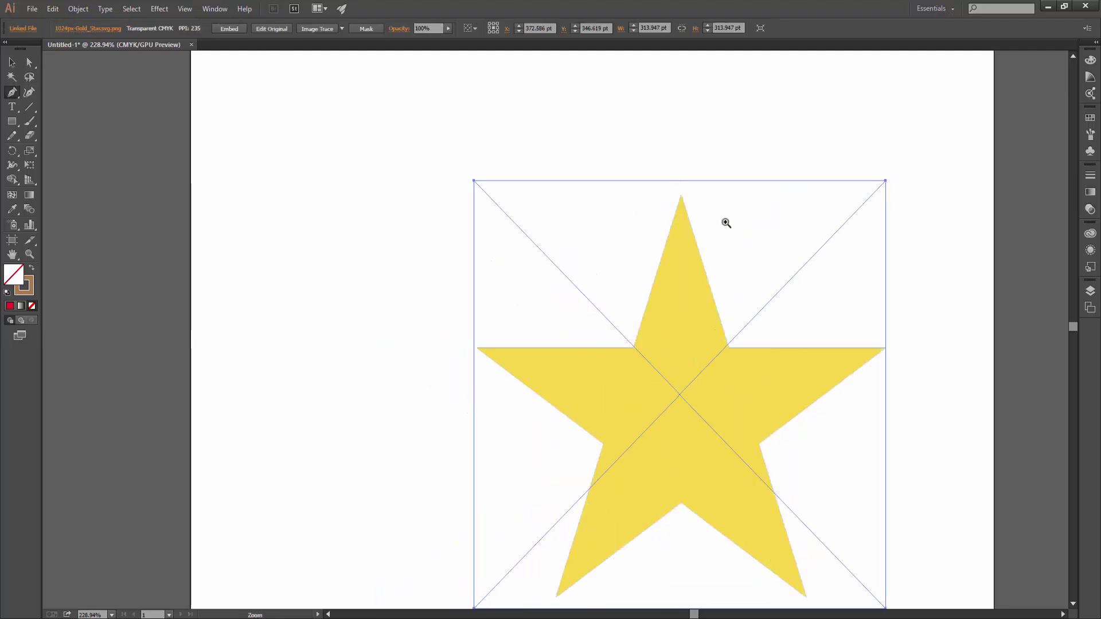
pyautogui.scroll(5, 725, 222)
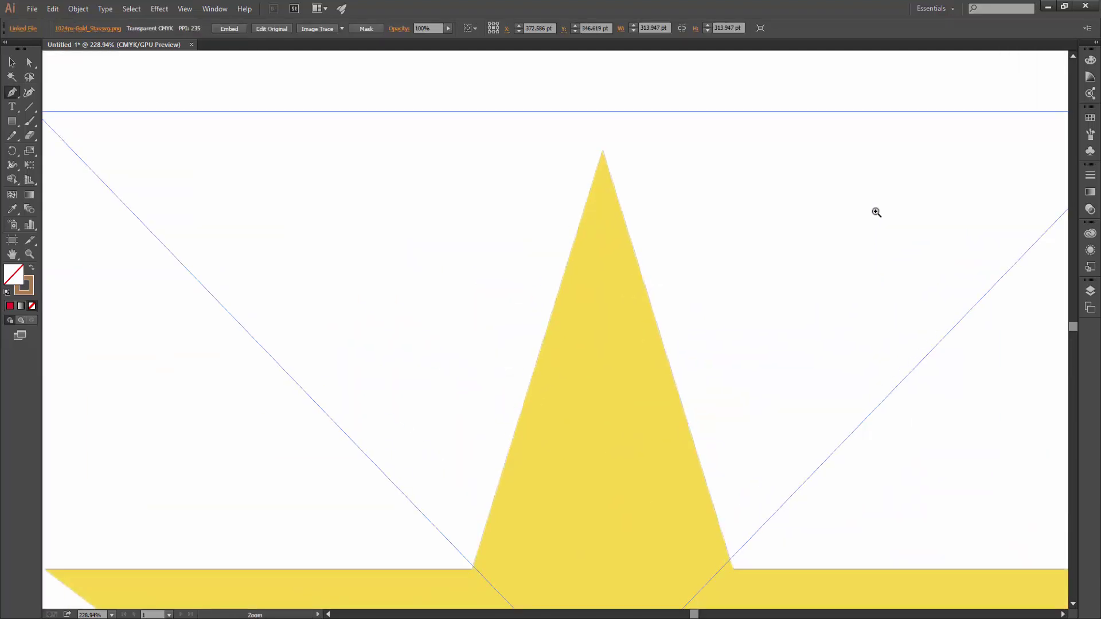
# Pen-trace the star from its top tip around the right tip to the bottom inner corner.
pyautogui.click(602, 155)
pyautogui.scroll(-3, 663, 310)
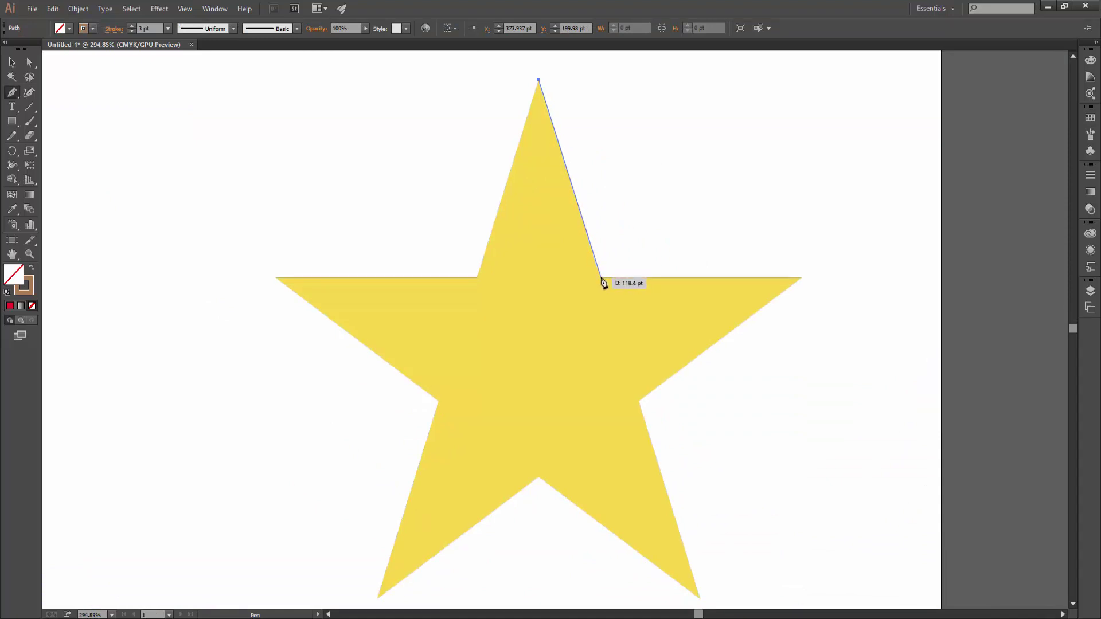
pyautogui.click(601, 279)
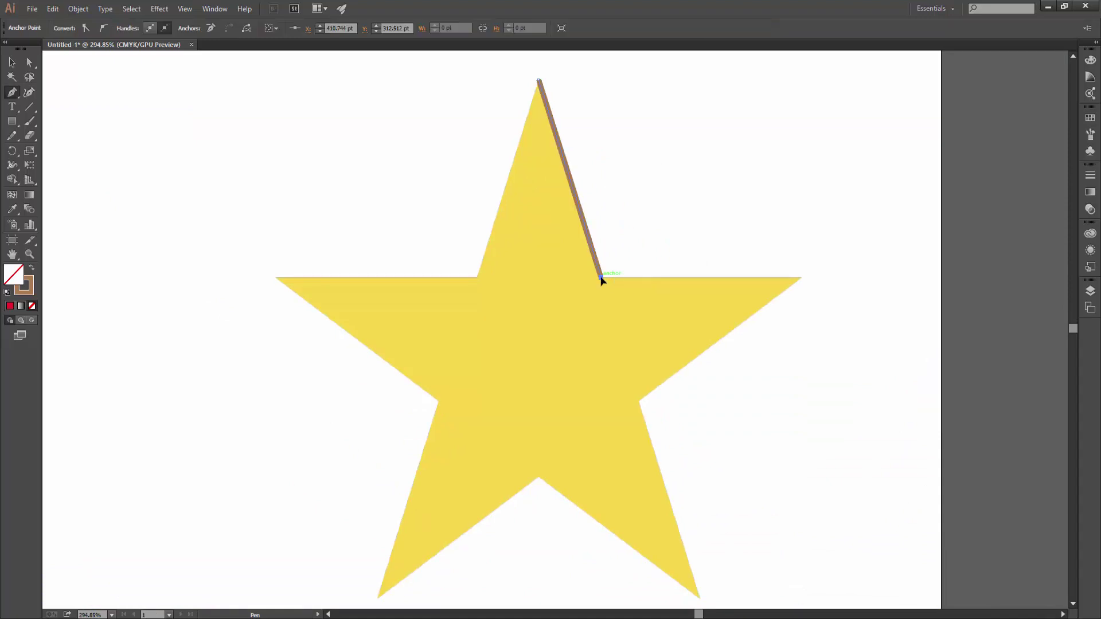
pyautogui.click(801, 278)
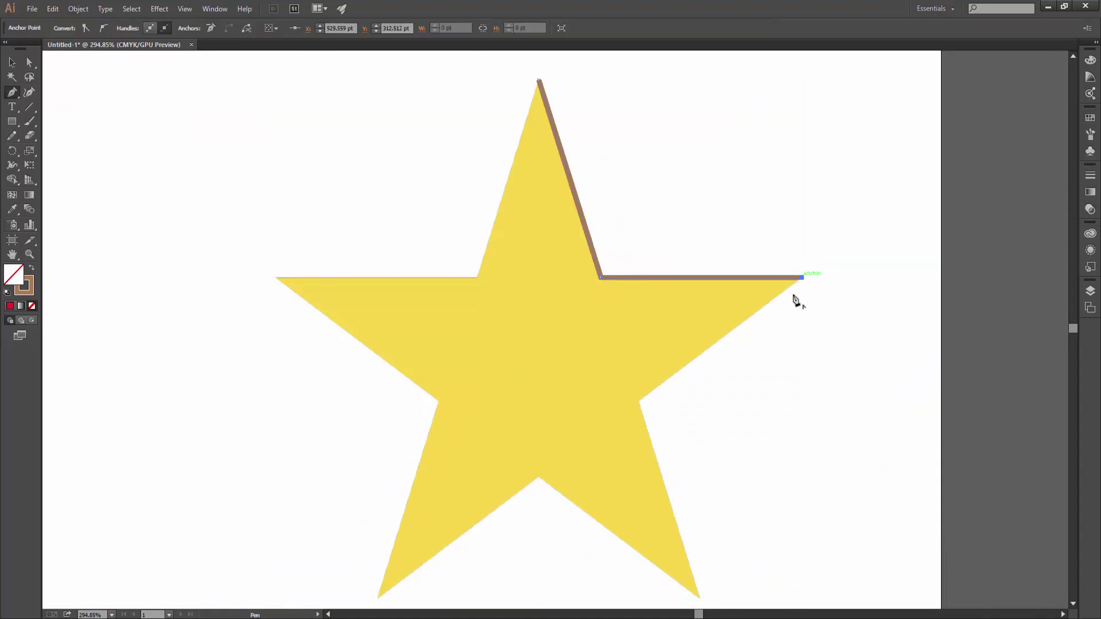
pyautogui.click(640, 401)
pyautogui.moveTo(656, 511); pyautogui.dragTo(629, 302)
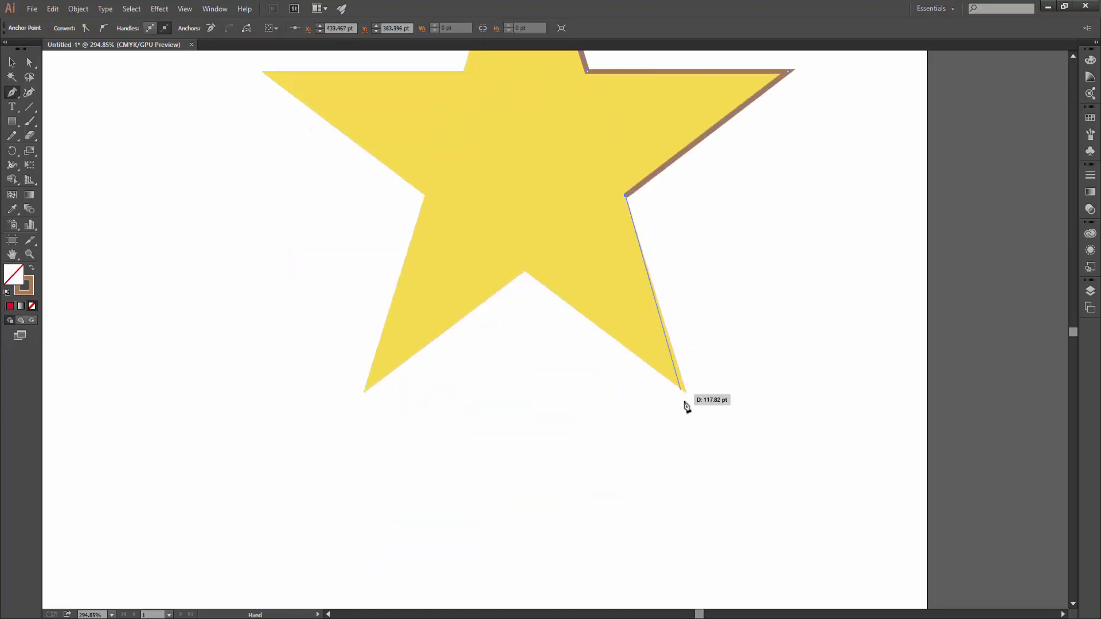
pyautogui.click(686, 392)
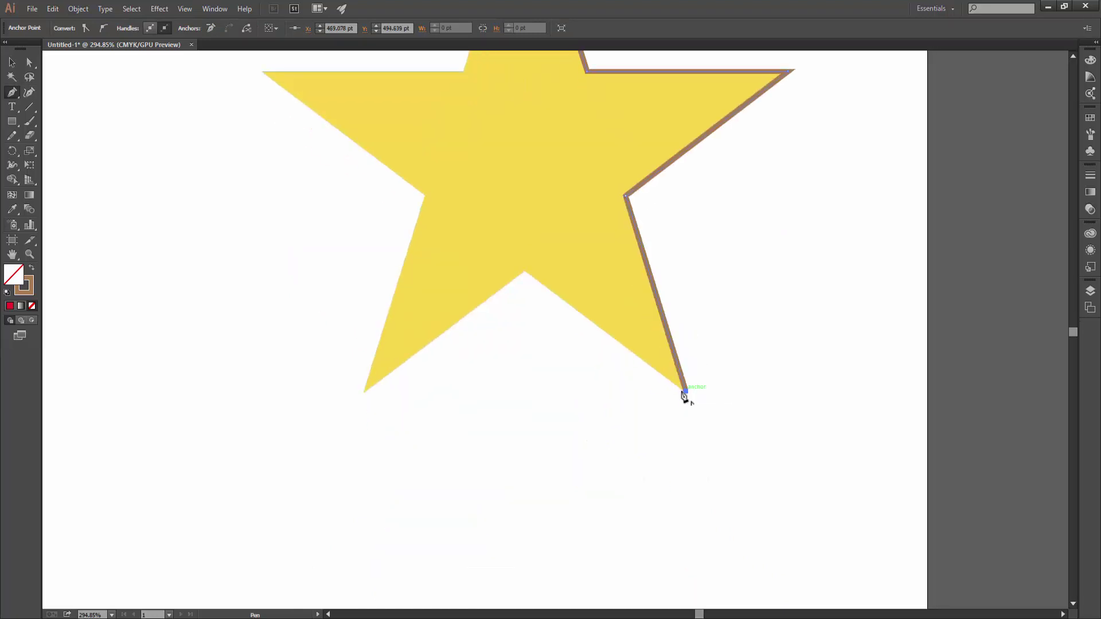
pyautogui.click(523, 270)
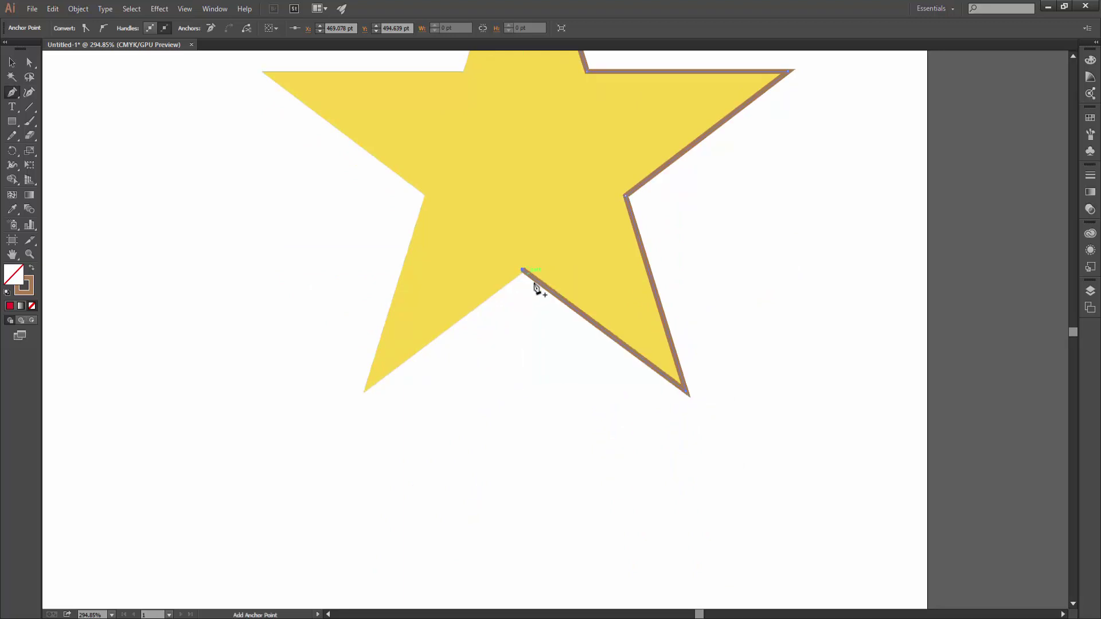
# Continue through the lower-left and left tips and close the brown outline at the top tip.
pyautogui.click(365, 393)
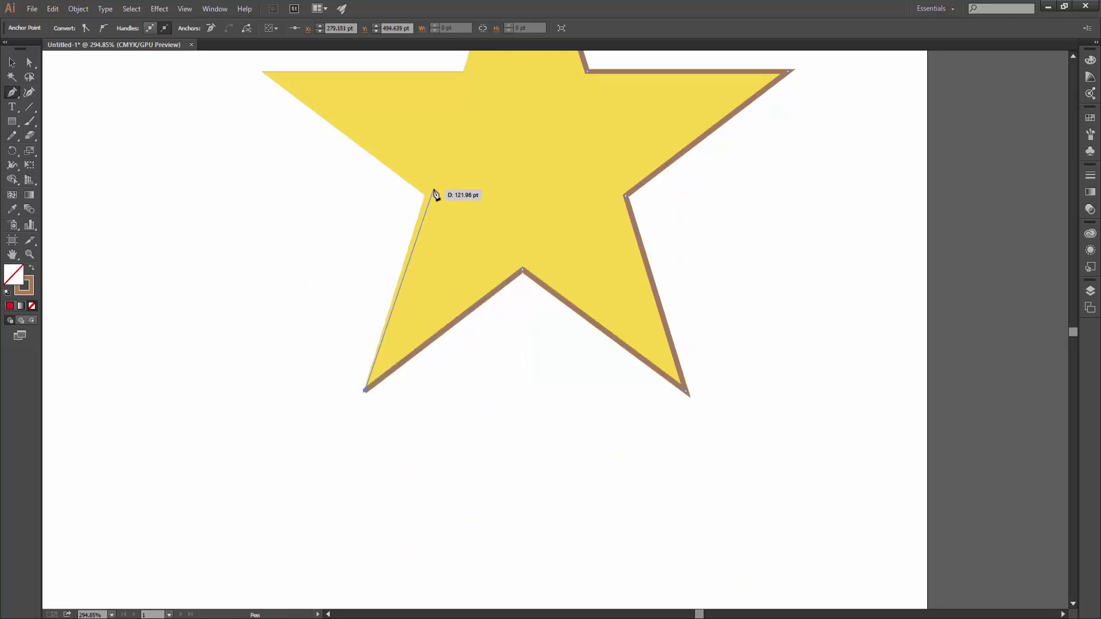
pyautogui.moveTo(385, 131); pyautogui.dragTo(475, 328)
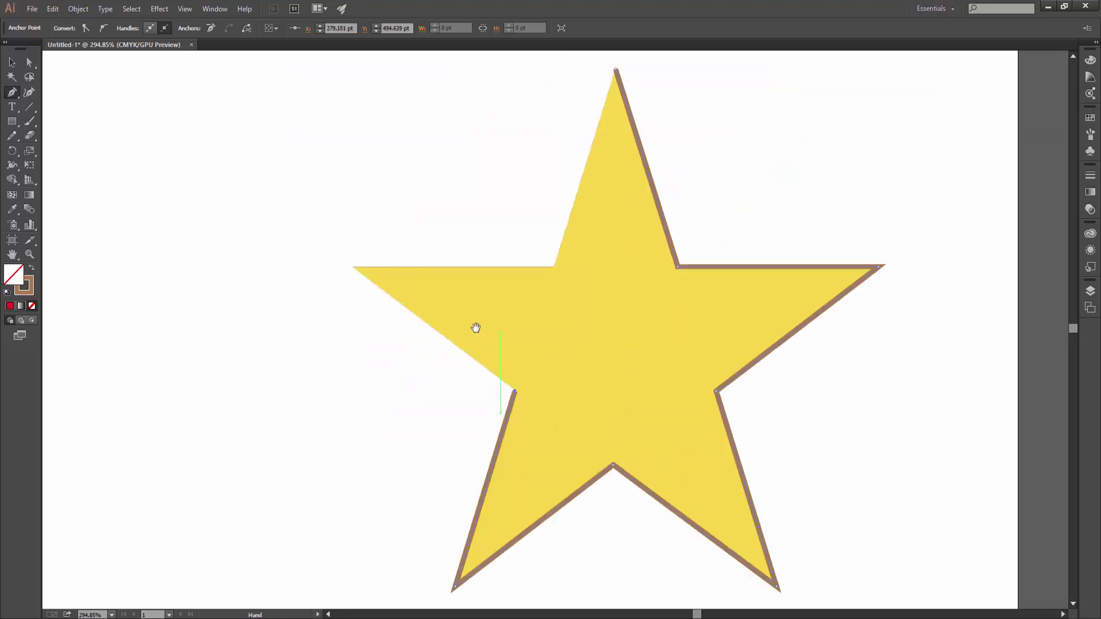
pyautogui.click(353, 267)
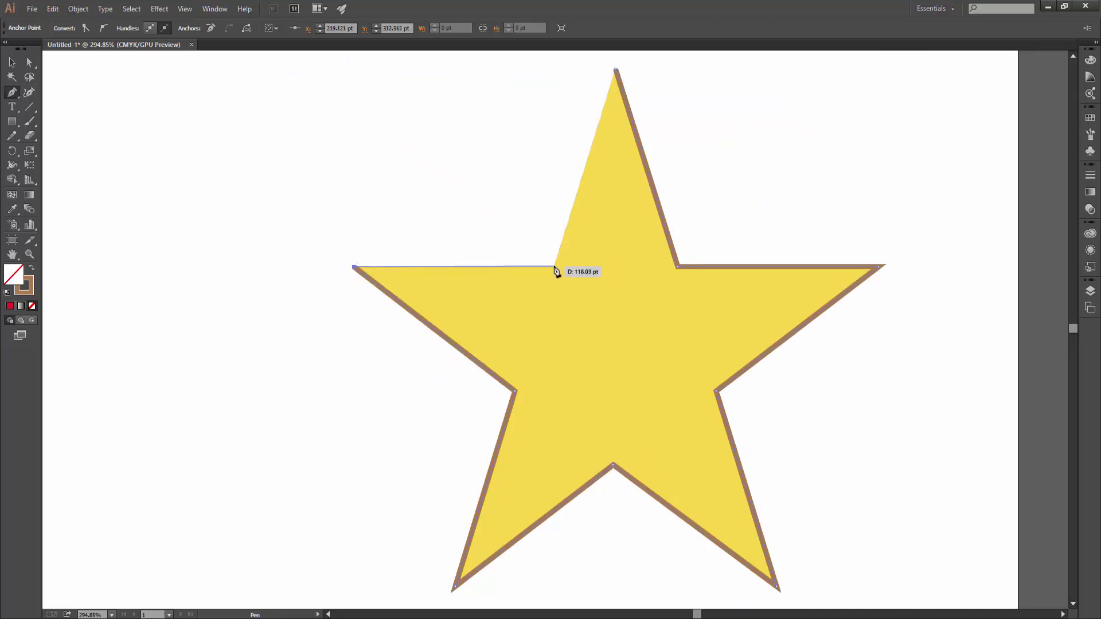
pyautogui.click(553, 267)
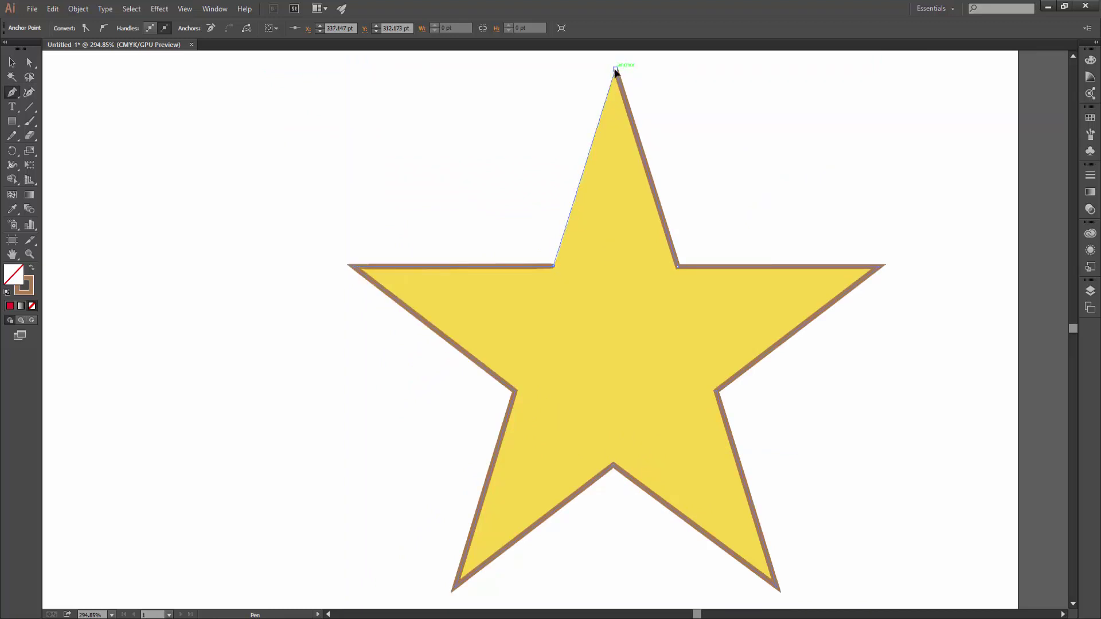
pyautogui.click(615, 70)
# Select the yellow star image and then the traced star outline.
pyautogui.press('v')
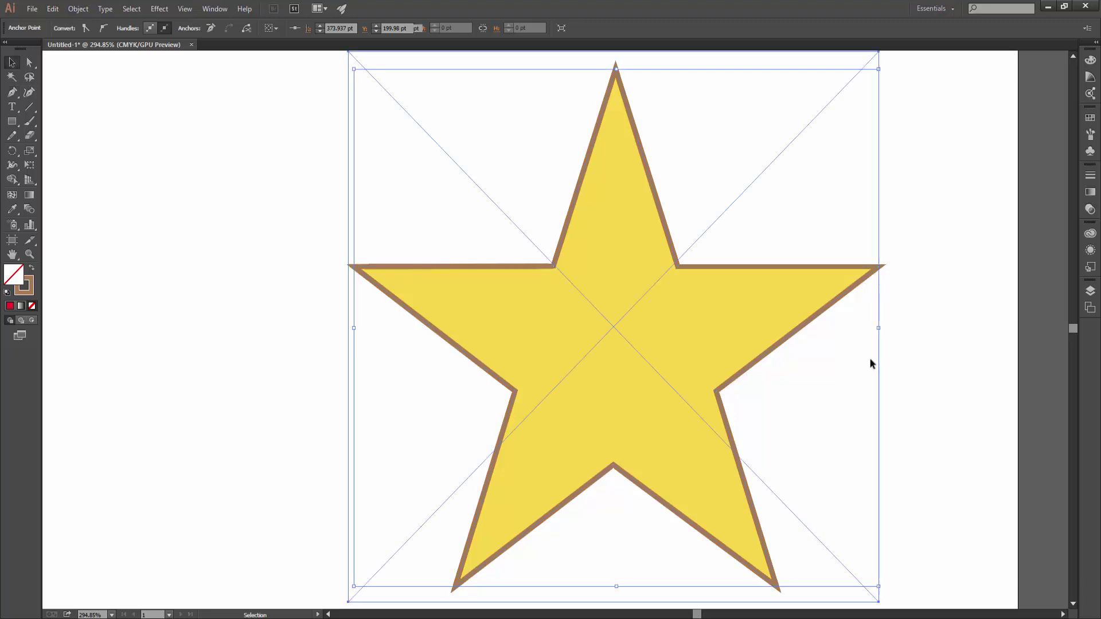
pyautogui.click(868, 373)
pyautogui.click(674, 261)
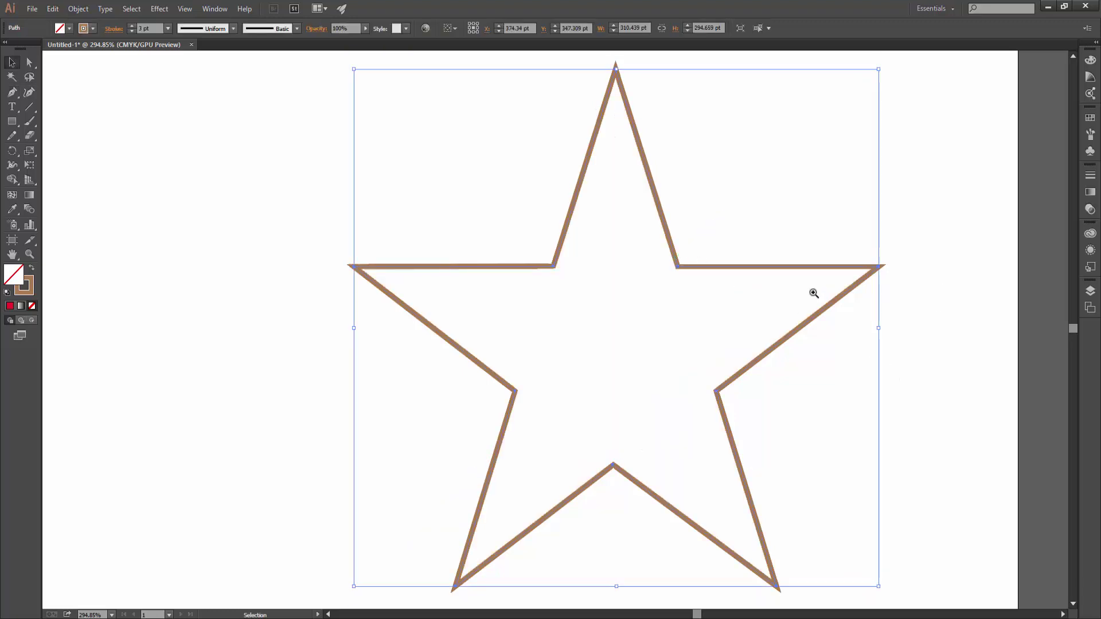
pyautogui.scroll(-2, 802, 296)
# Set the traced star's stroke to None and its fill to yellow.
pyautogui.click(92, 31)
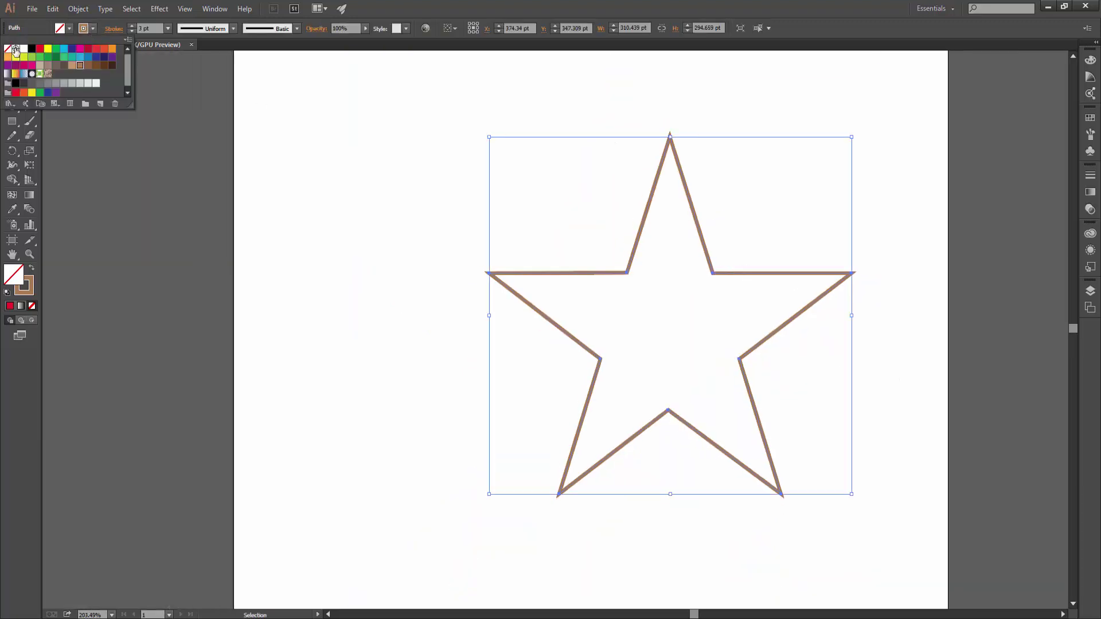
pyautogui.click(10, 49)
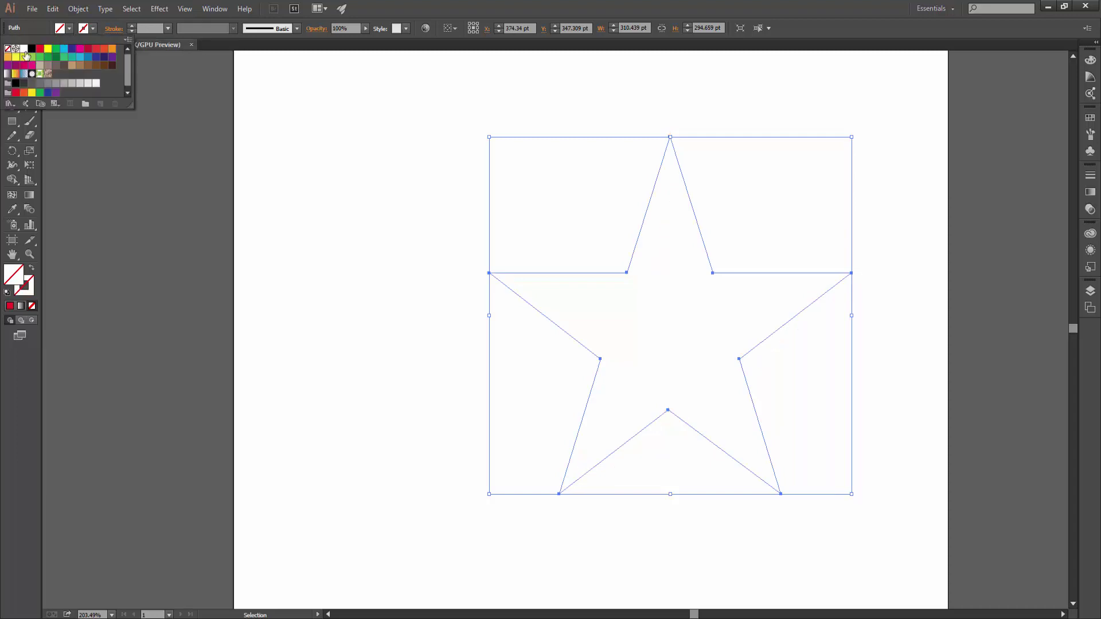
pyautogui.click(49, 50)
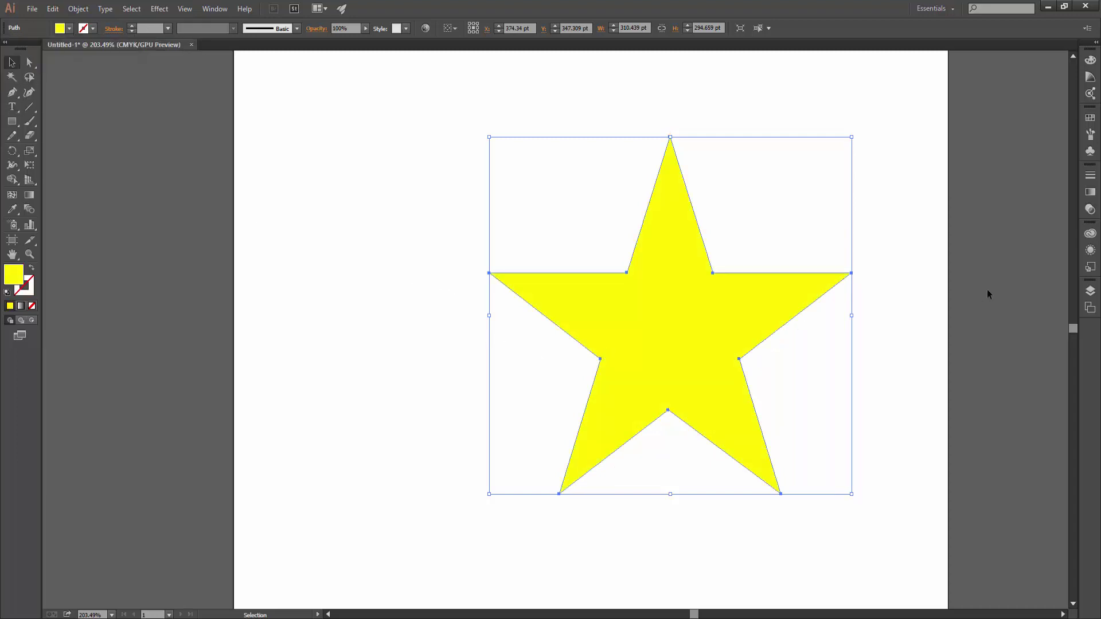
pyautogui.keyDown('alt'); pyautogui.scroll(-2, 891, 304); pyautogui.keyUp('alt')
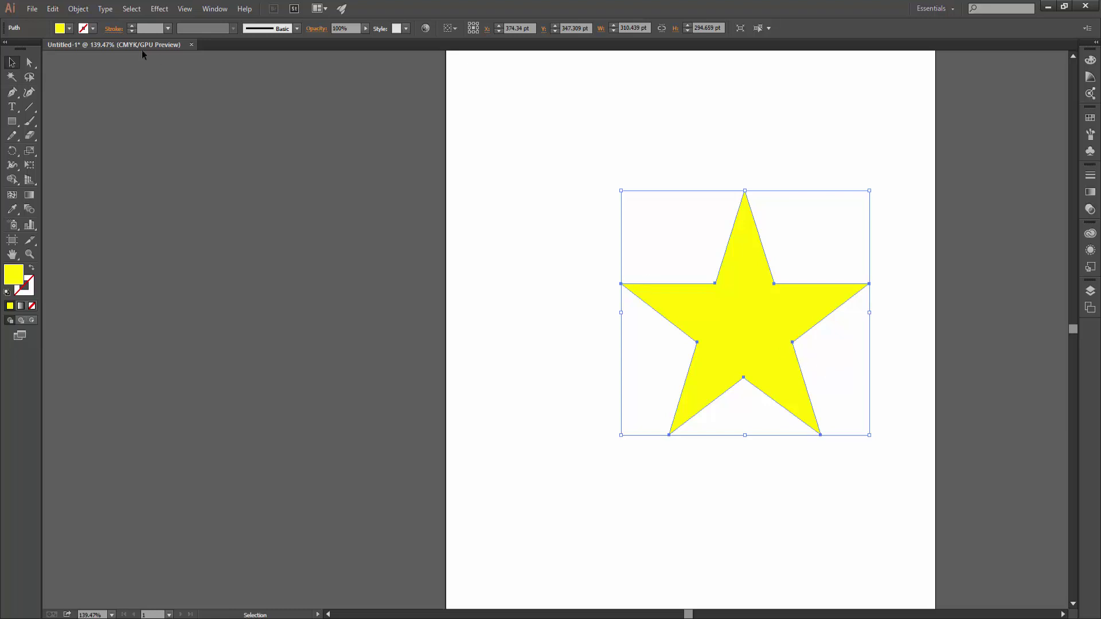
# Pull the star's top anchor downward with the Direct Selection tool.
pyautogui.moveTo(29, 63); pyautogui.dragTo(46, 71)
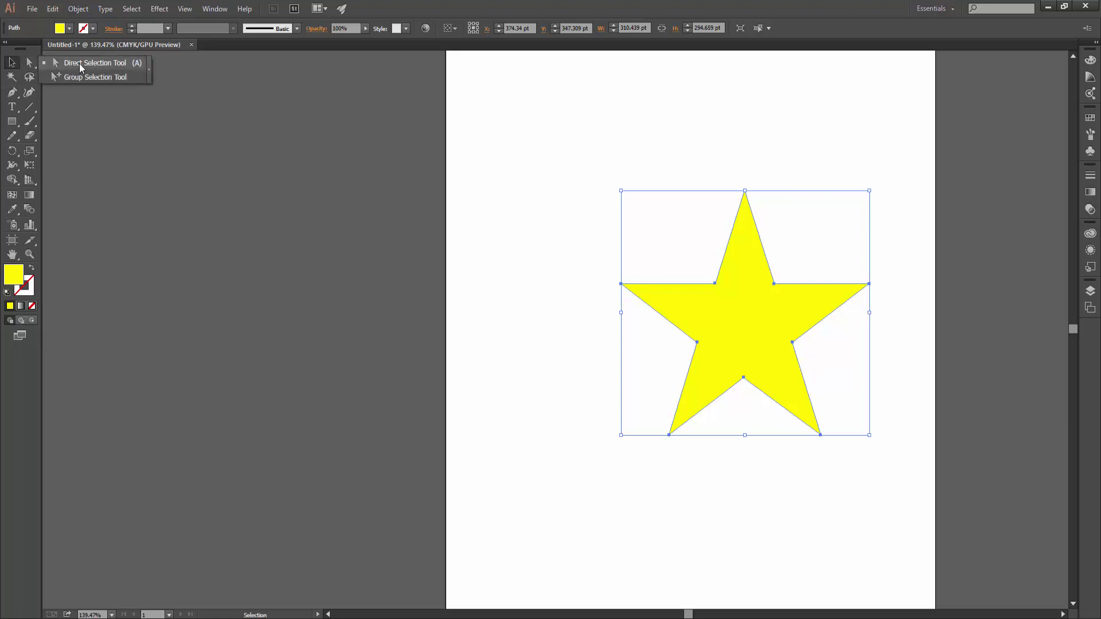
pyautogui.click(80, 63)
pyautogui.click(730, 218)
pyautogui.click(741, 295)
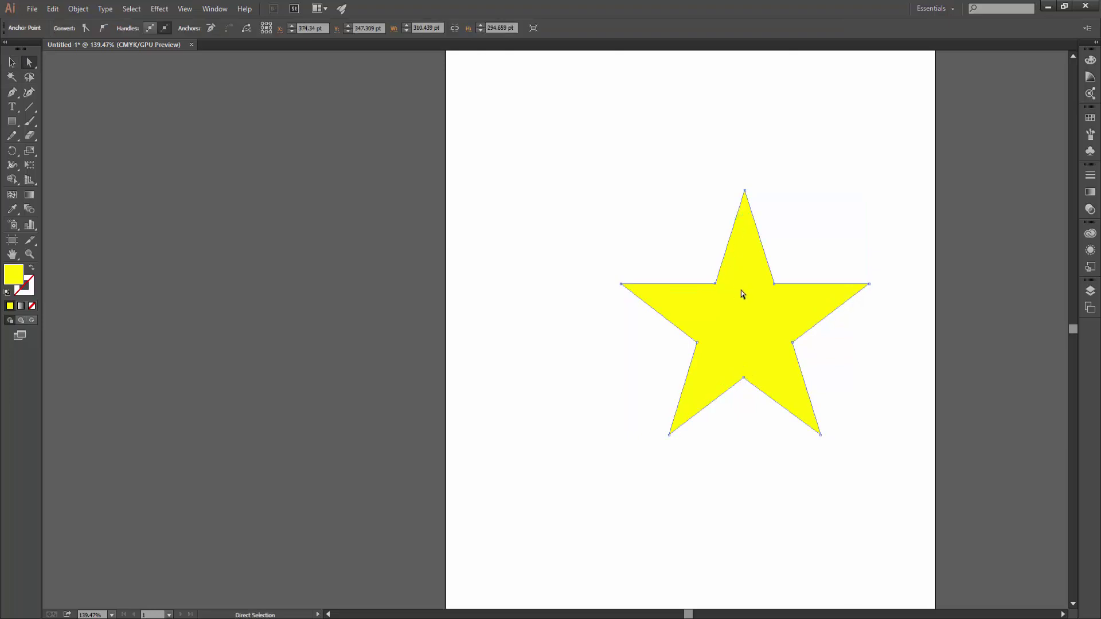
pyautogui.moveTo(744, 191); pyautogui.dragTo(745, 223)
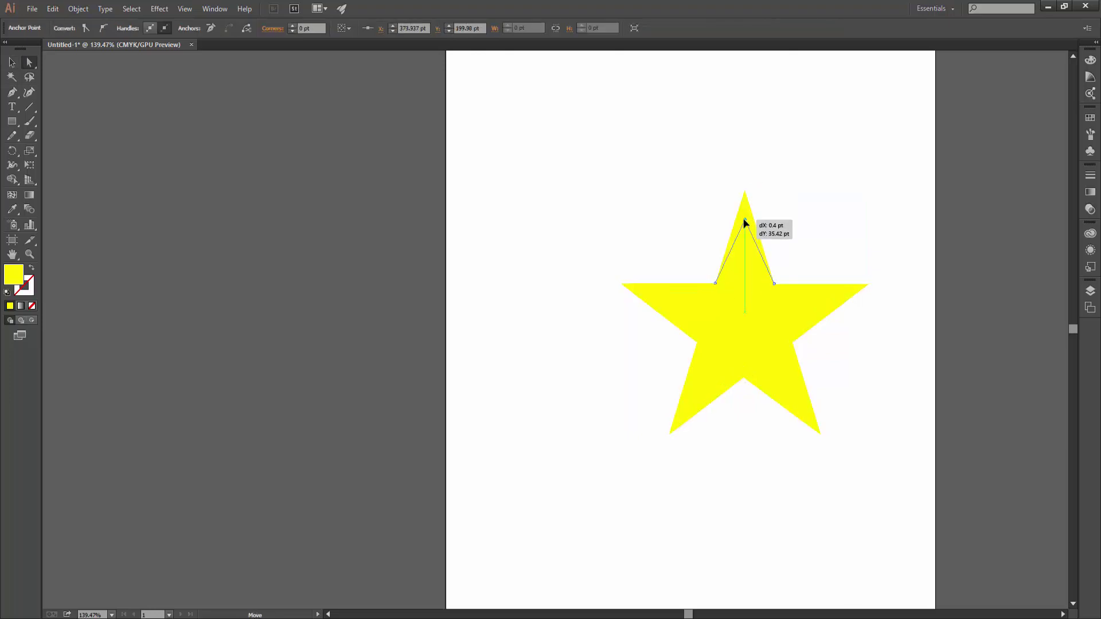
# Drop a new star.jpg image from the desktop onto the artboard.
pyautogui.click(879, 212)
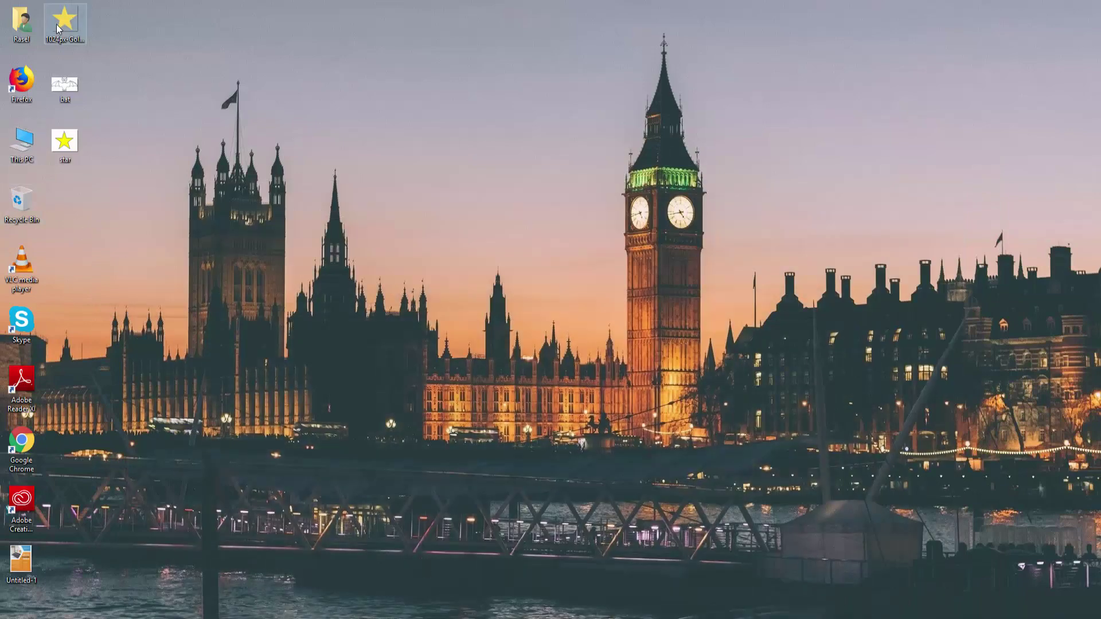
pyautogui.moveTo(76, 144)
pyautogui.mouseDown()
pyautogui.moveTo(419, 593)
pyautogui.moveTo(490, 531)
pyautogui.mouseUp()
pyautogui.moveTo(523, 449)
pyautogui.mouseDown()
pyautogui.moveTo(558, 346)
pyautogui.moveTo(628, 300)
pyautogui.moveTo(678, 332)
pyautogui.mouseUp()
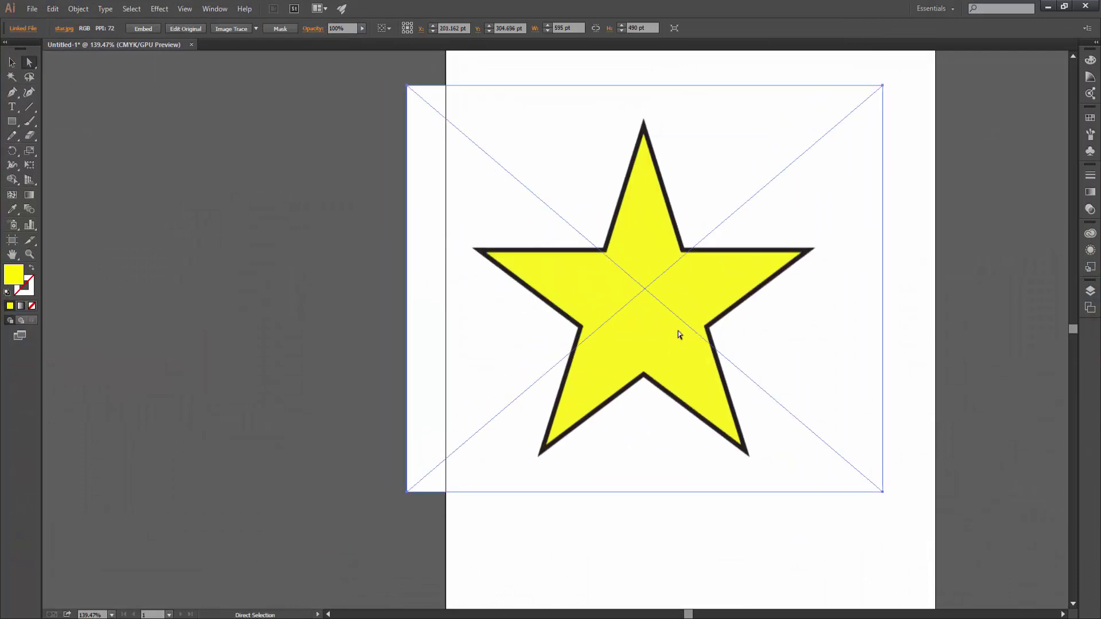
# Pen-trace the new star clockwise from its top tip through each tip and inner corner to the left tip.
pyautogui.click(281, 246)
pyautogui.click(11, 91)
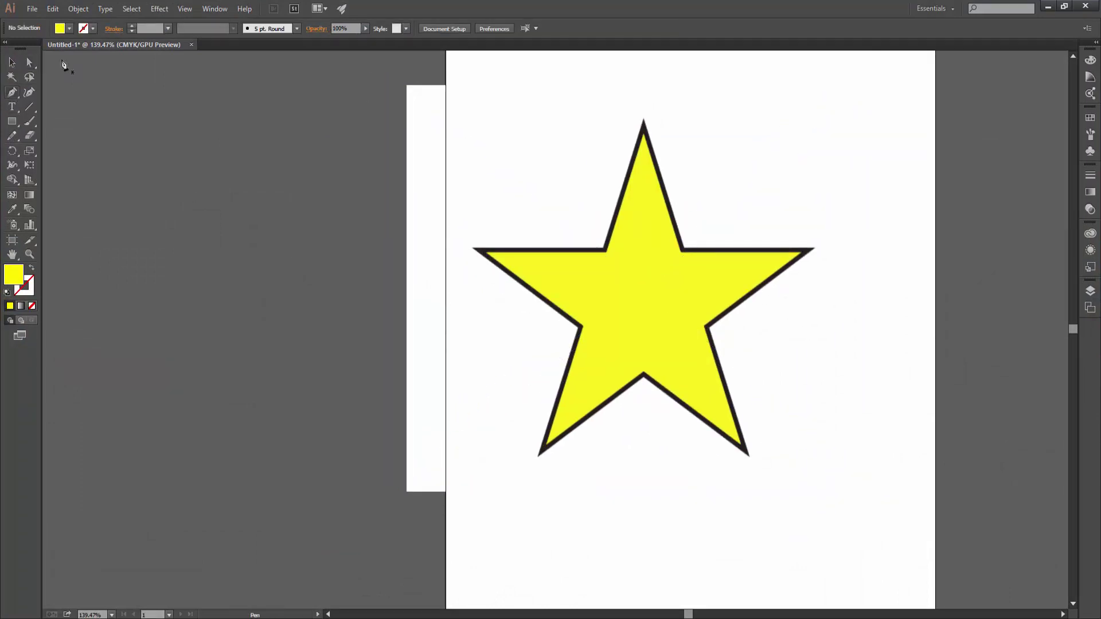
pyautogui.click(644, 136)
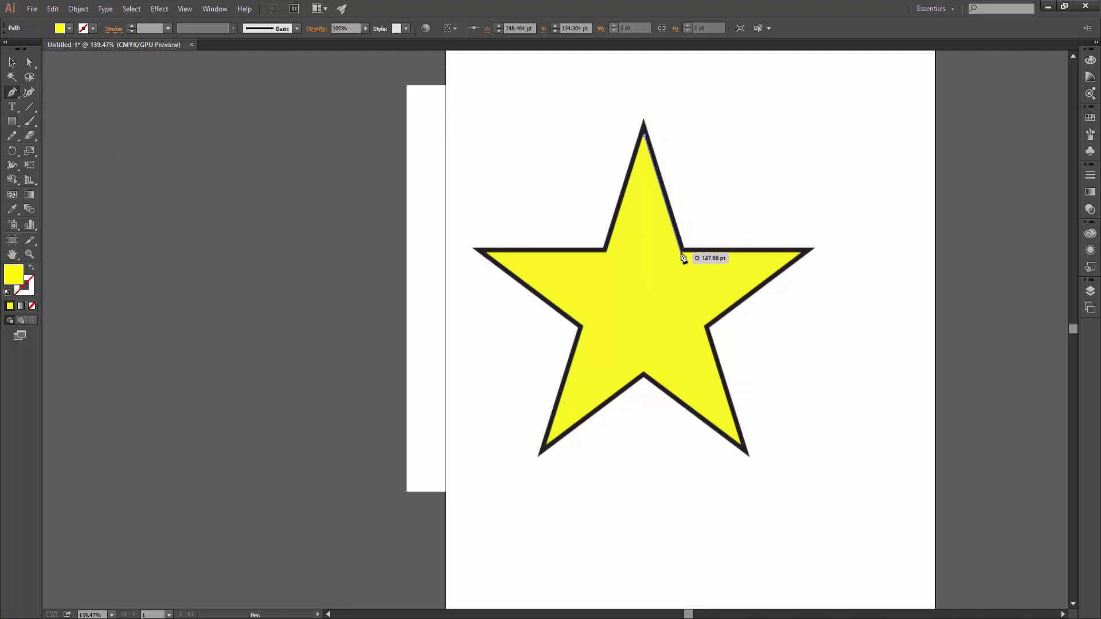
pyautogui.click(800, 250)
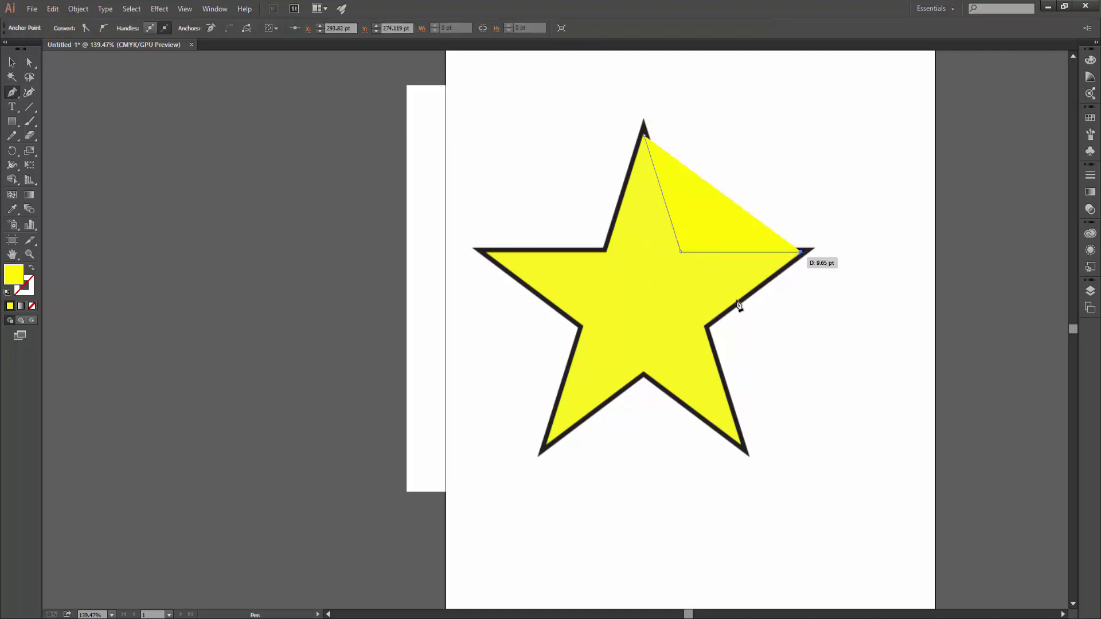
pyautogui.click(705, 326)
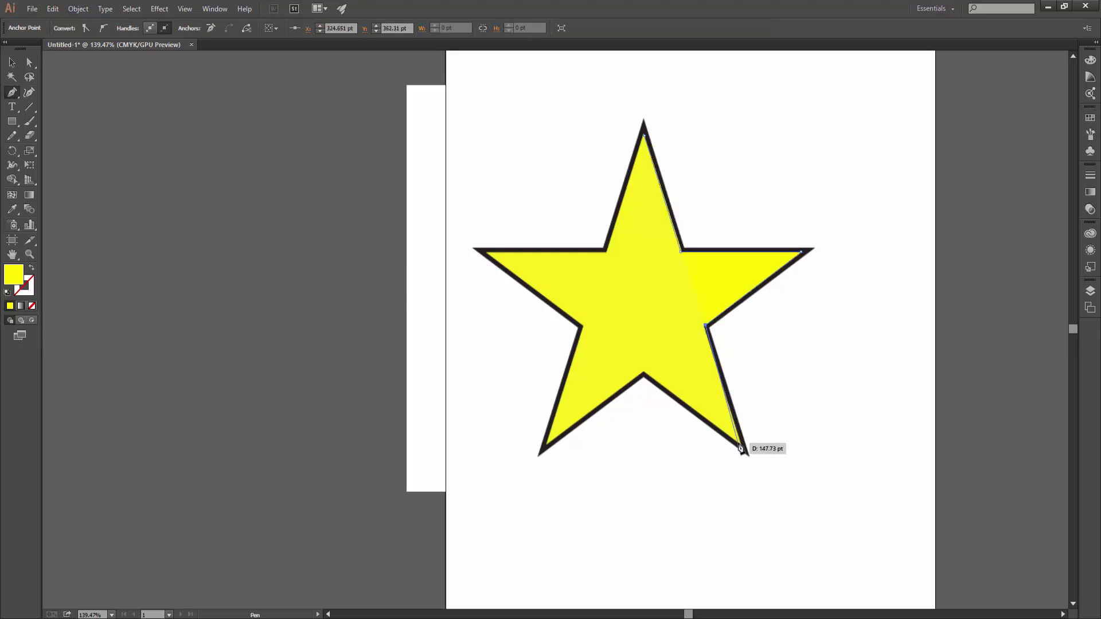
pyautogui.click(740, 444)
pyautogui.click(644, 371)
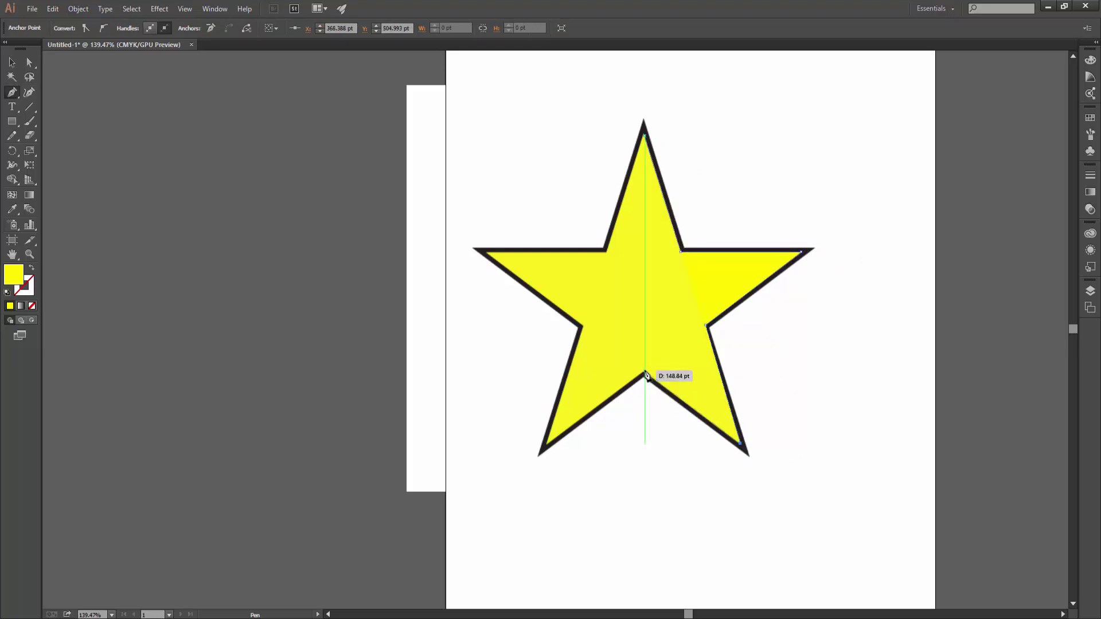
pyautogui.click(547, 444)
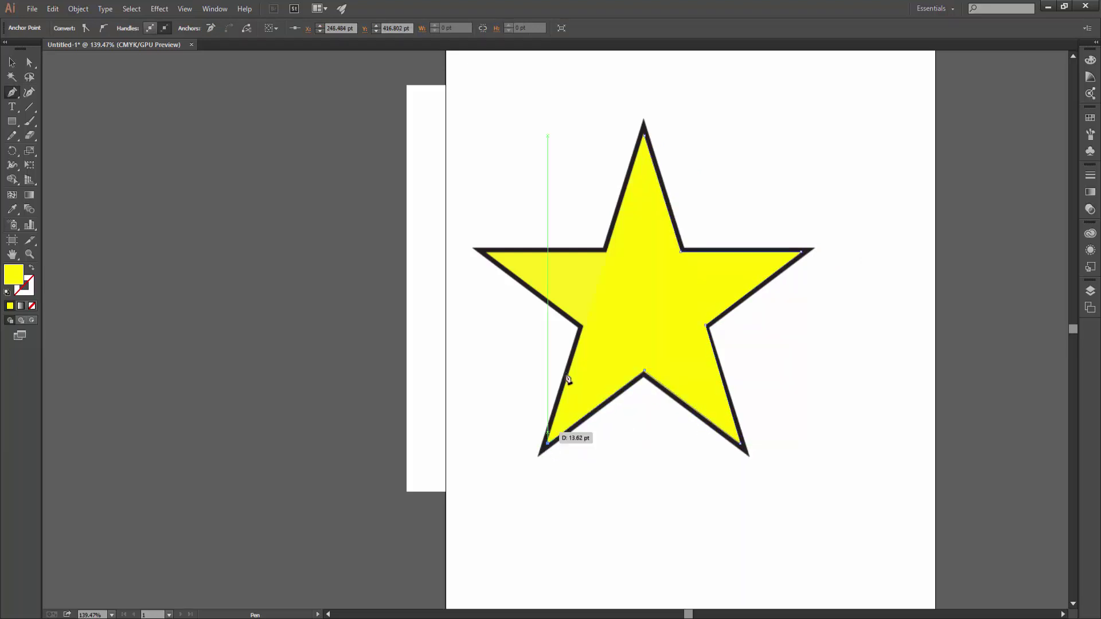
pyautogui.click(583, 328)
pyautogui.click(483, 252)
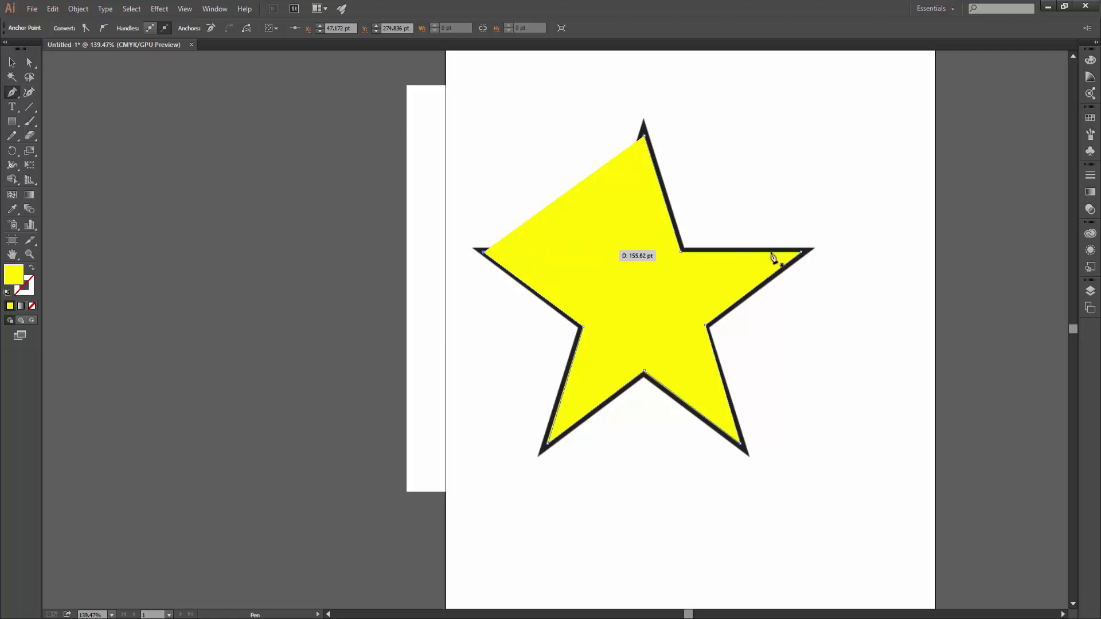
pyautogui.click(9, 65)
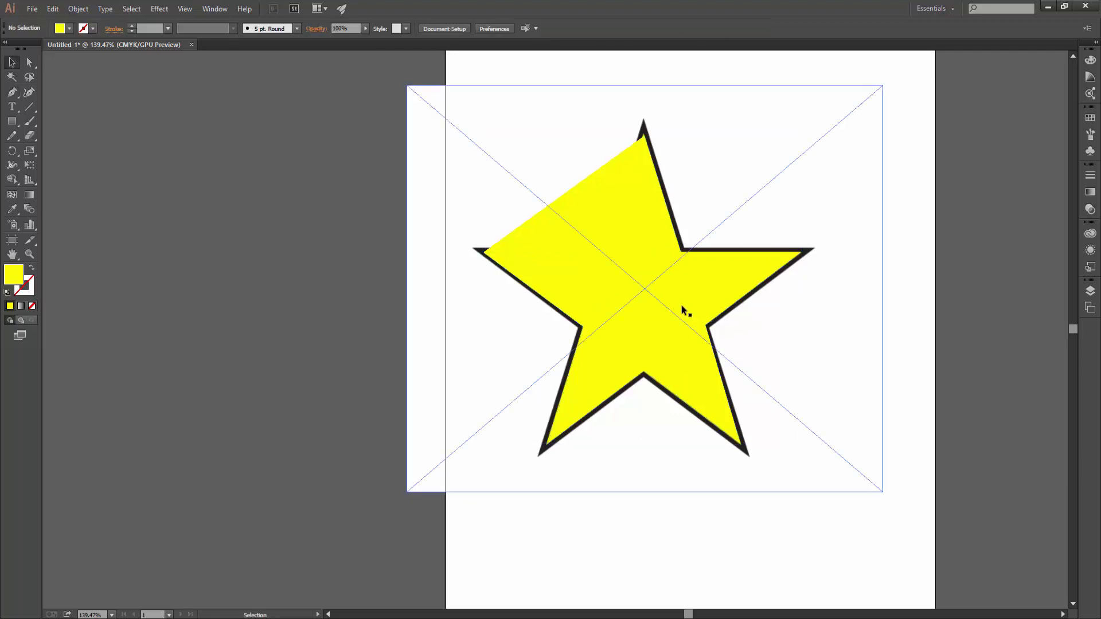
# Resume the open path at the left tip, add the upper-left inner corner, and close it at the top.
pyautogui.click(695, 285)
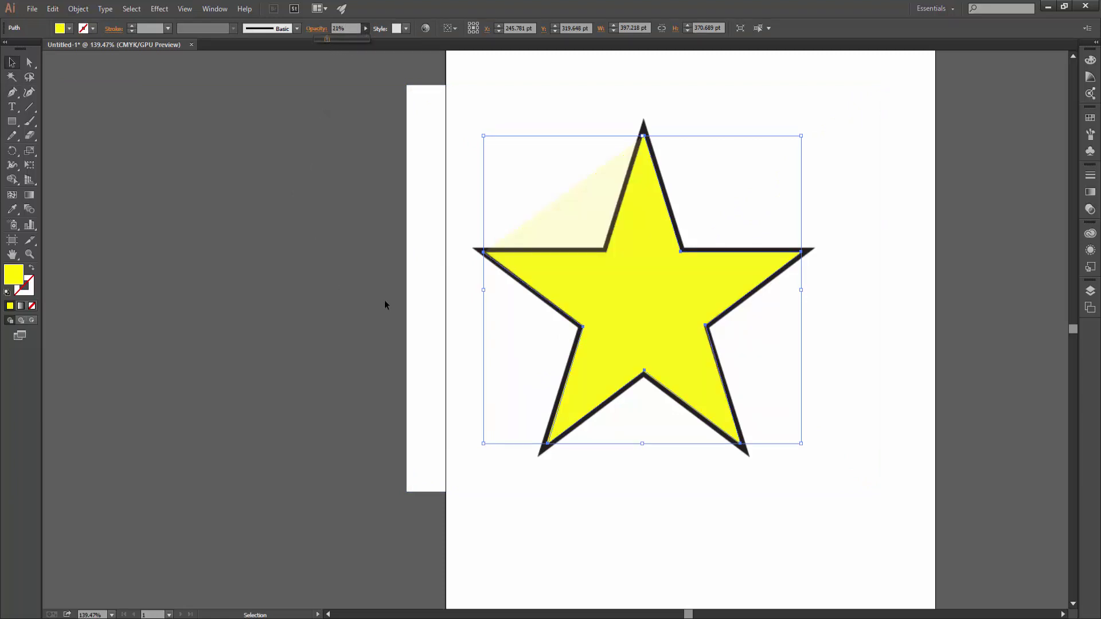
pyautogui.scroll(3, 601, 261)
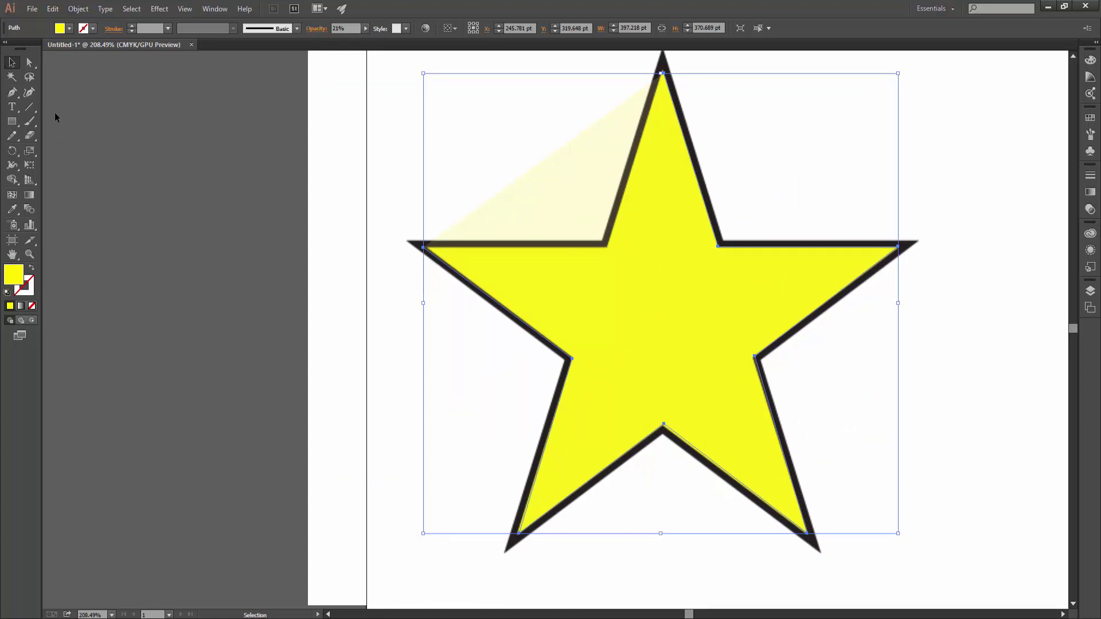
pyautogui.click(11, 91)
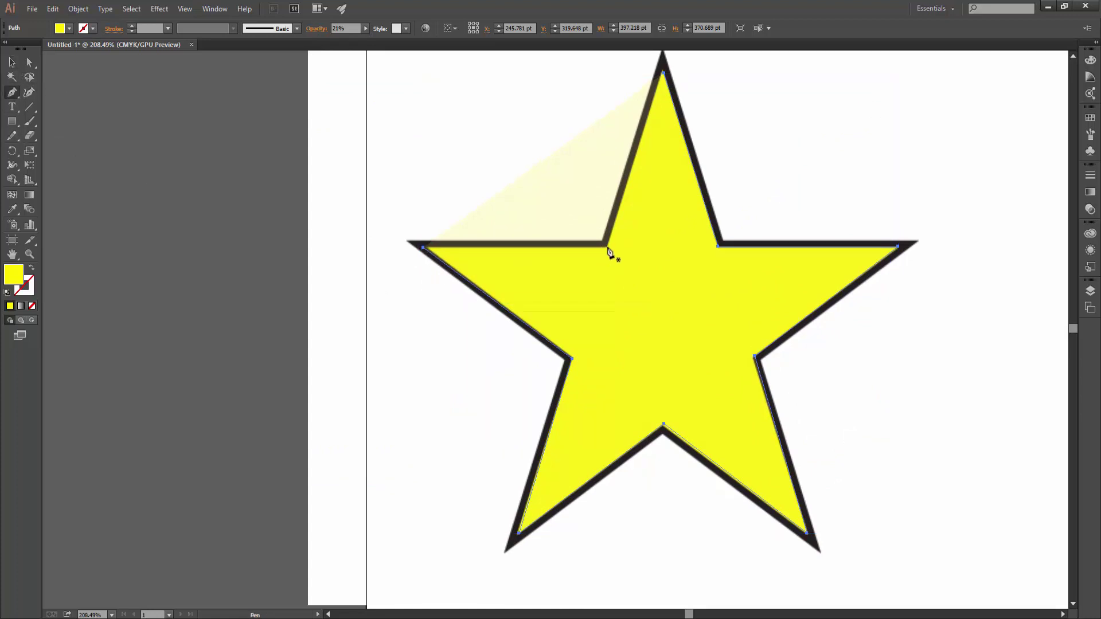
pyautogui.keyDown('ctrl'); pyautogui.click(423, 248); pyautogui.keyUp('ctrl')
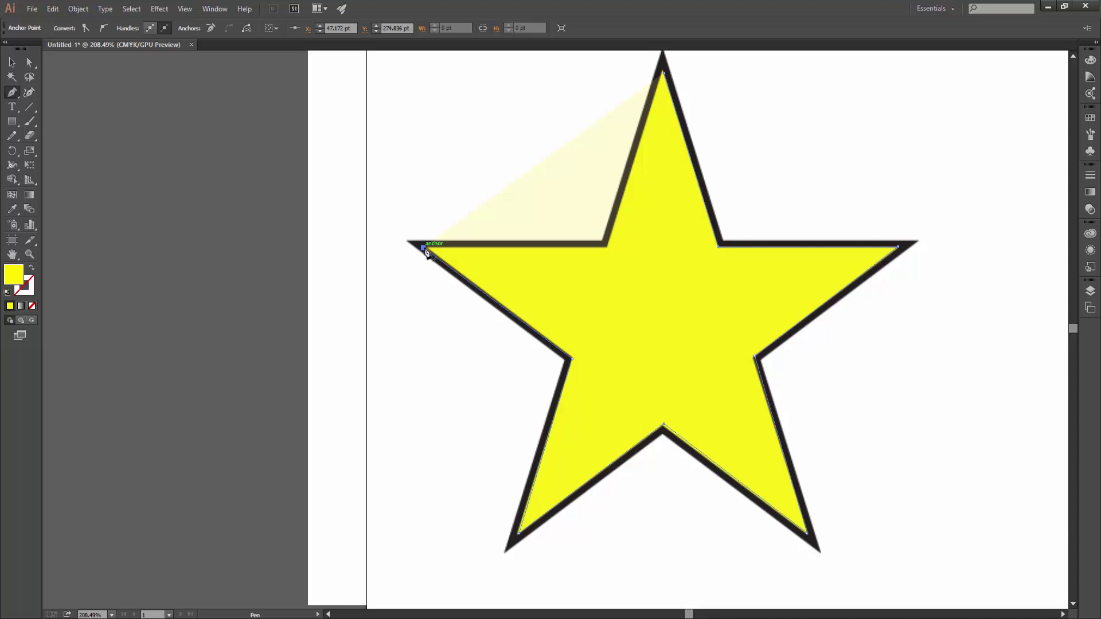
pyautogui.moveTo(423, 248); pyautogui.dragTo(609, 252)
pyautogui.click(607, 248)
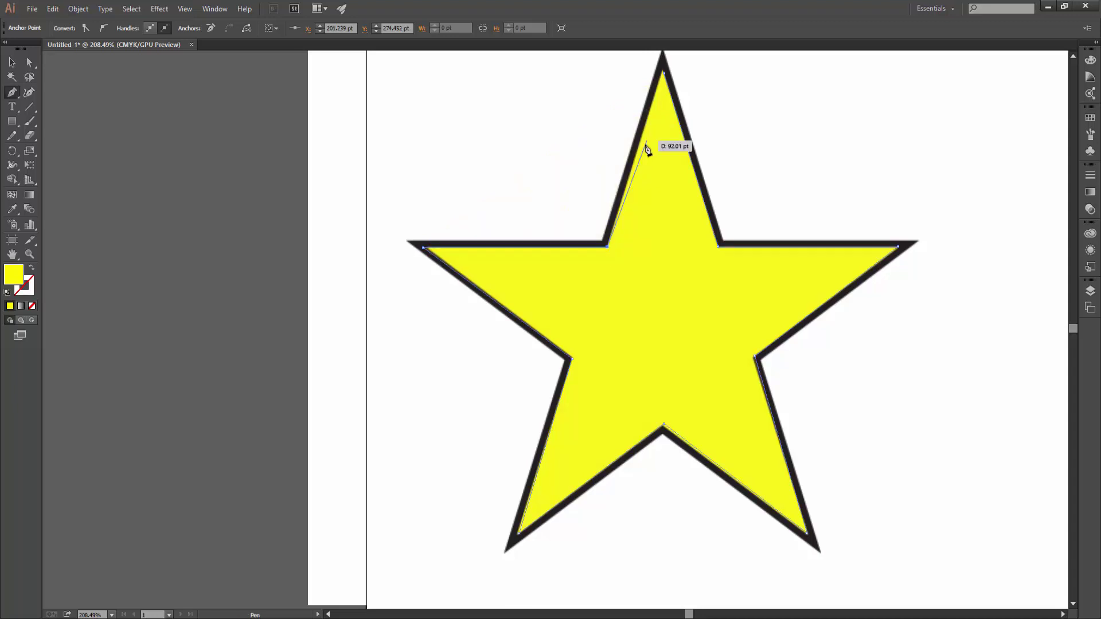
pyautogui.click(663, 73)
pyautogui.press('v')
pyautogui.hotkey('ctrl', 'a')
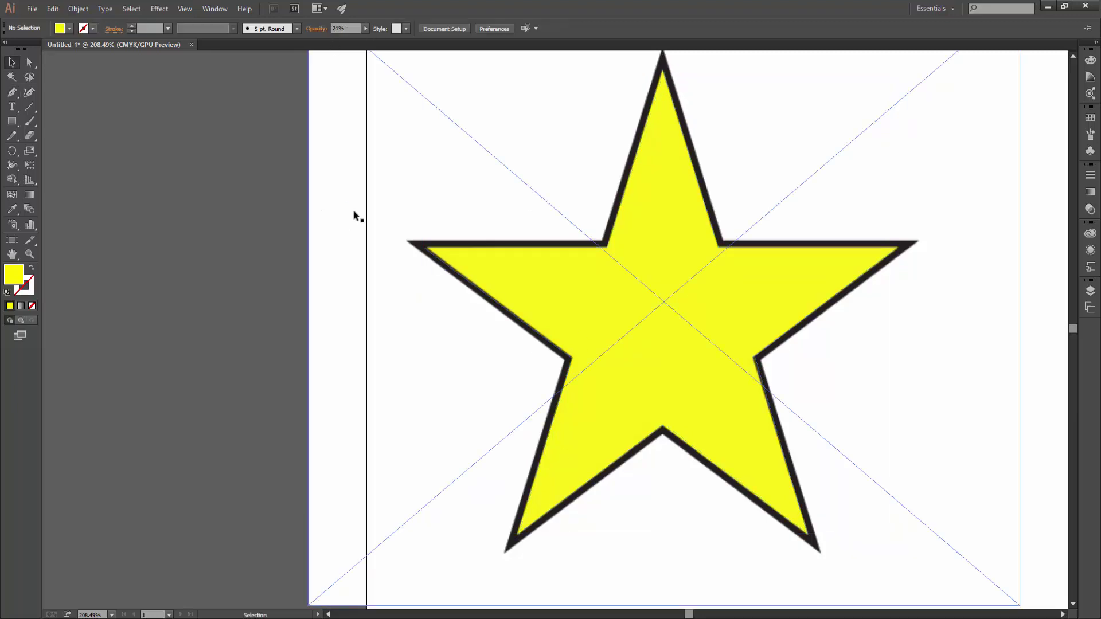
# Delete the star image and give the traced star 100% opacity and a 4 pt black stroke.
pyautogui.press('Delete')
pyautogui.click(628, 296)
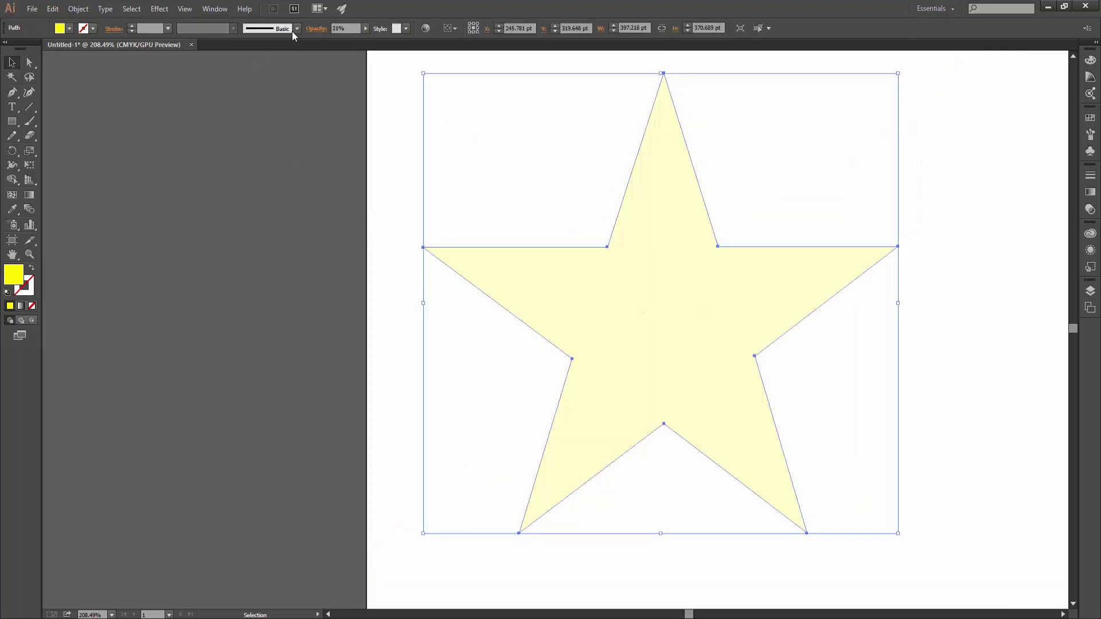
pyautogui.moveTo(329, 38); pyautogui.dragTo(462, 53)
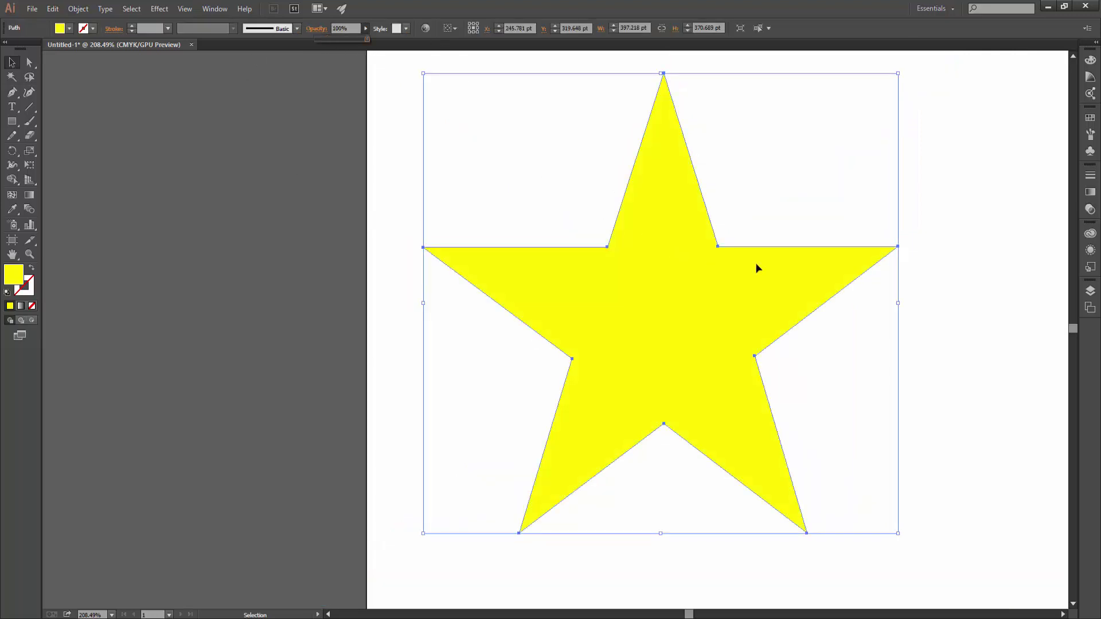
pyautogui.click(92, 28)
pyautogui.click(32, 49)
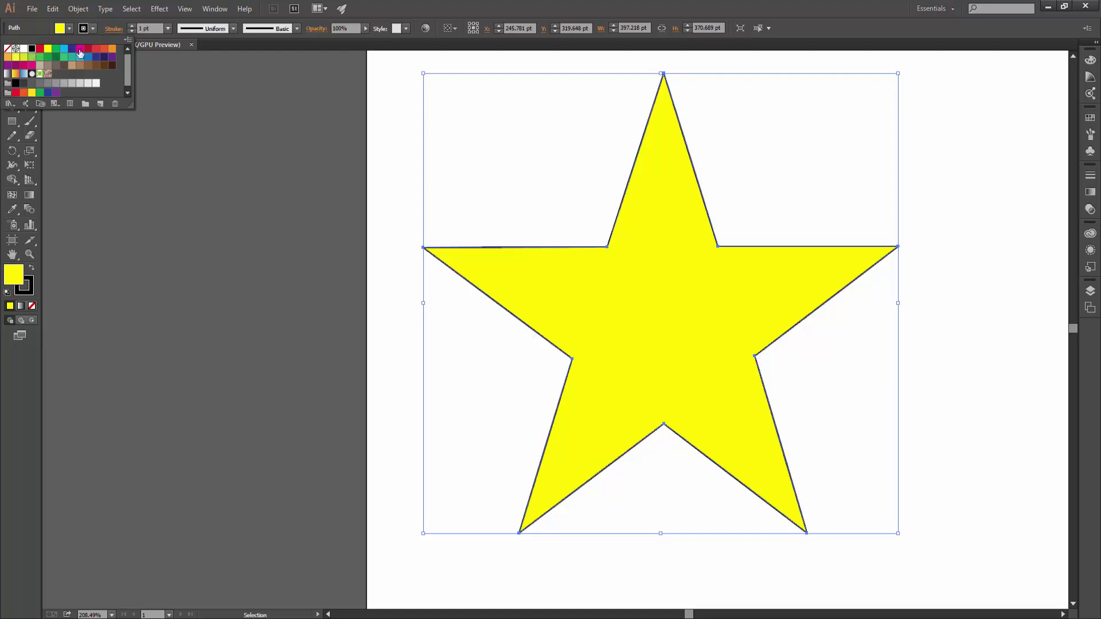
pyautogui.click(131, 26)
pyautogui.click(423, 446)
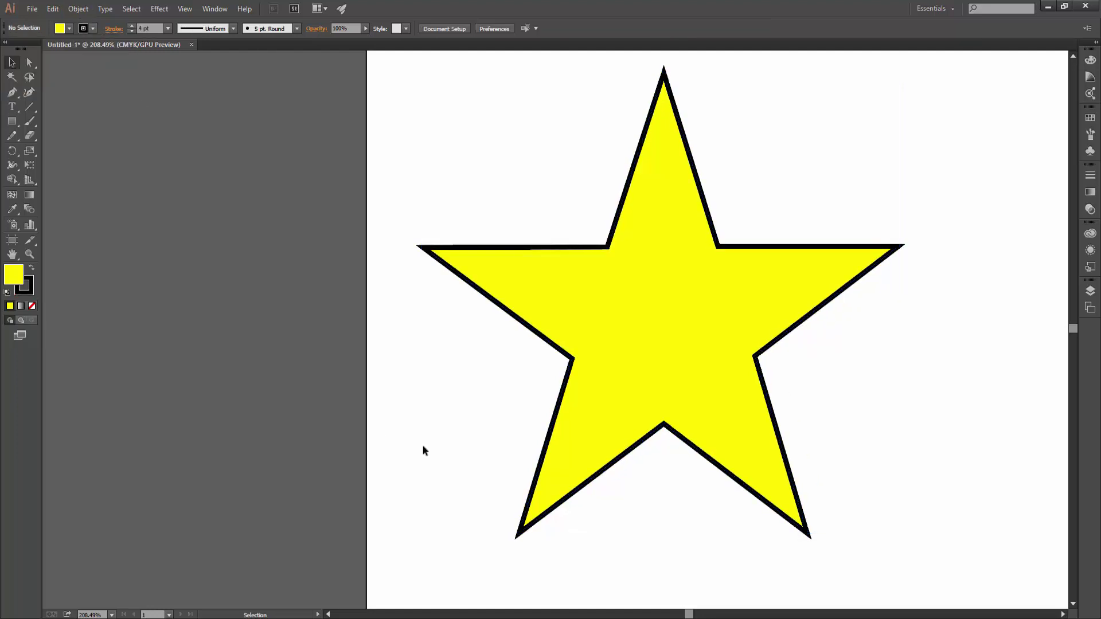
# Delete the traced star and drag the DIGIMAR flyer image from the desktop into Illustrator.
pyautogui.press('z')
pyautogui.keyDown('alt'); pyautogui.click(647, 312); pyautogui.keyUp('alt')
pyautogui.click(761, 280)
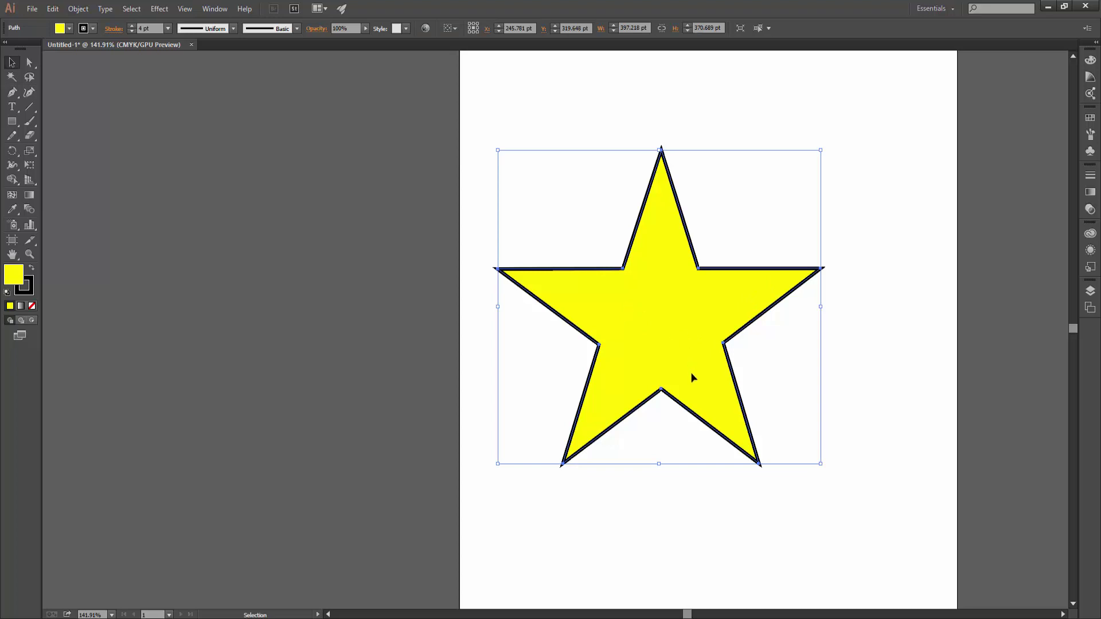
pyautogui.click(841, 344)
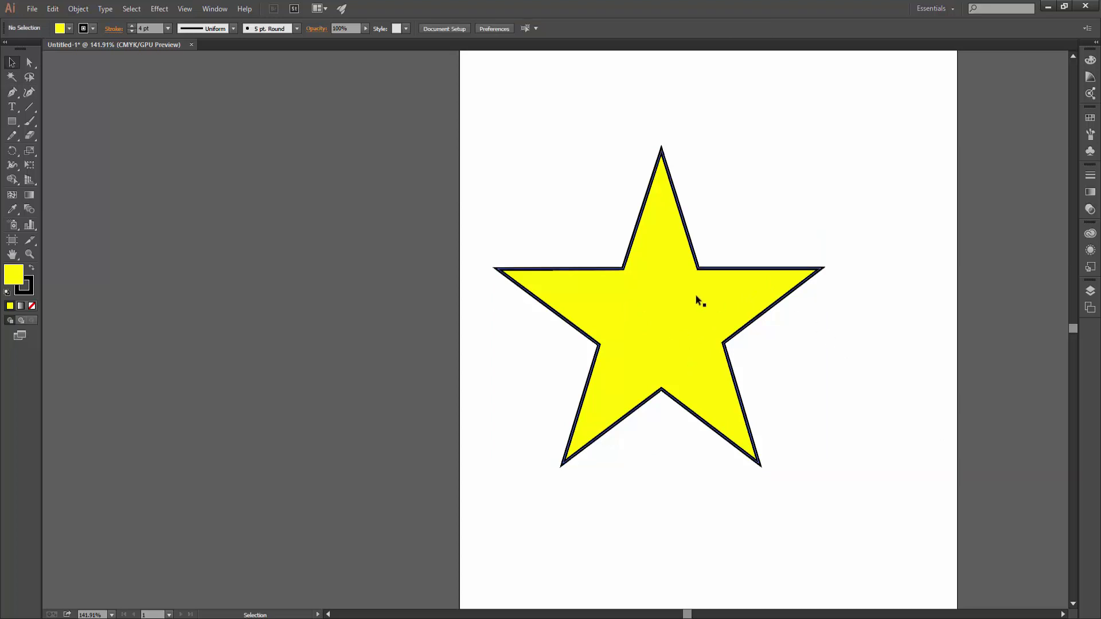
pyautogui.click(682, 316)
pyautogui.press('Delete')
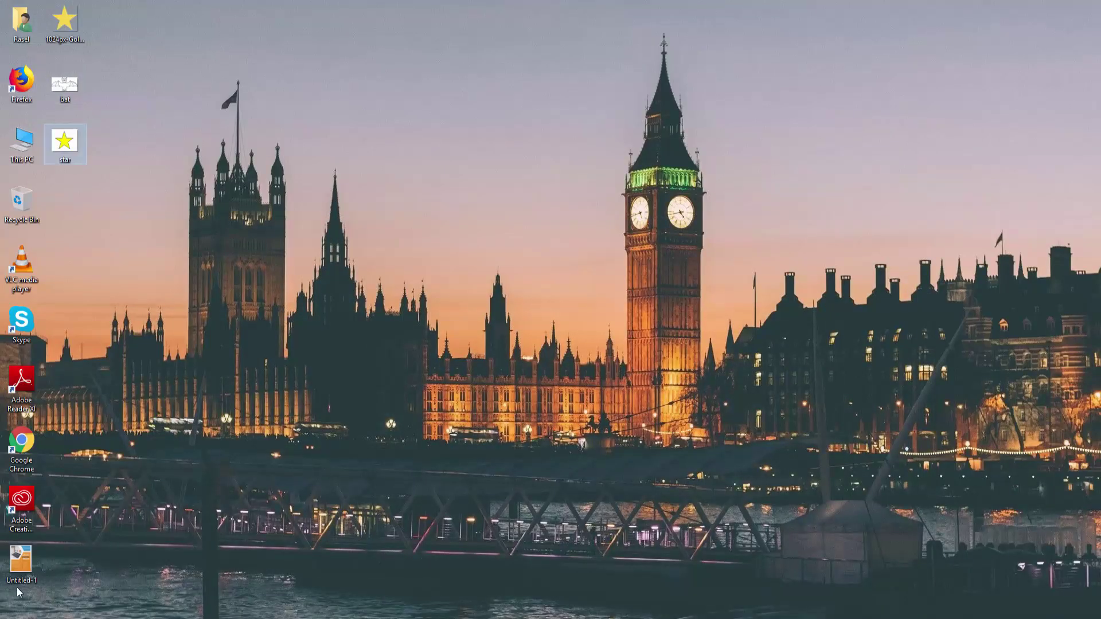
pyautogui.moveTo(21, 561)
pyautogui.mouseDown()
pyautogui.moveTo(439, 613)
pyautogui.moveTo(537, 420)
pyautogui.mouseUp()
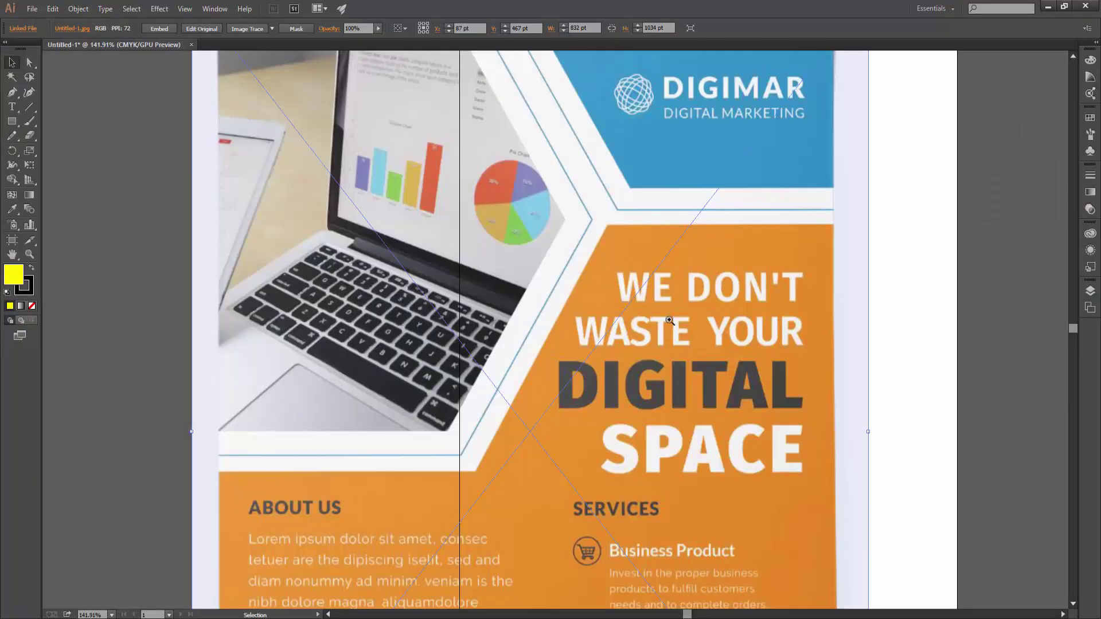
# Scale the flyer image down proportionally, move it onto the page, and zoom in on it.
pyautogui.scroll(-3, 669, 320)
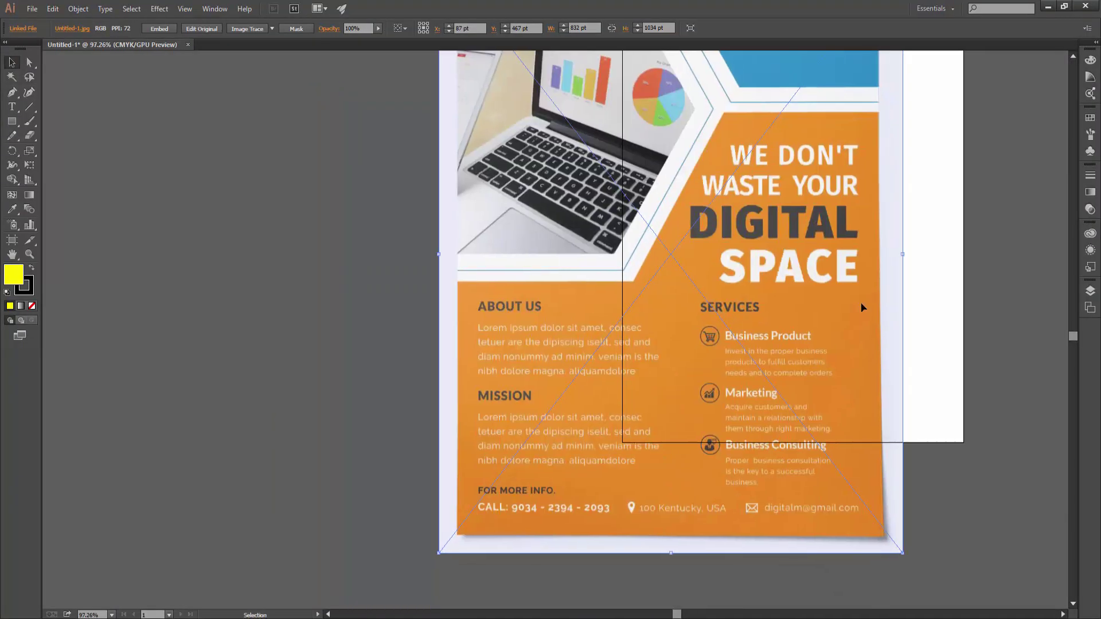
pyautogui.moveTo(863, 308)
pyautogui.mouseDown()
pyautogui.moveTo(723, 358)
pyautogui.moveTo(767, 389)
pyautogui.mouseUp()
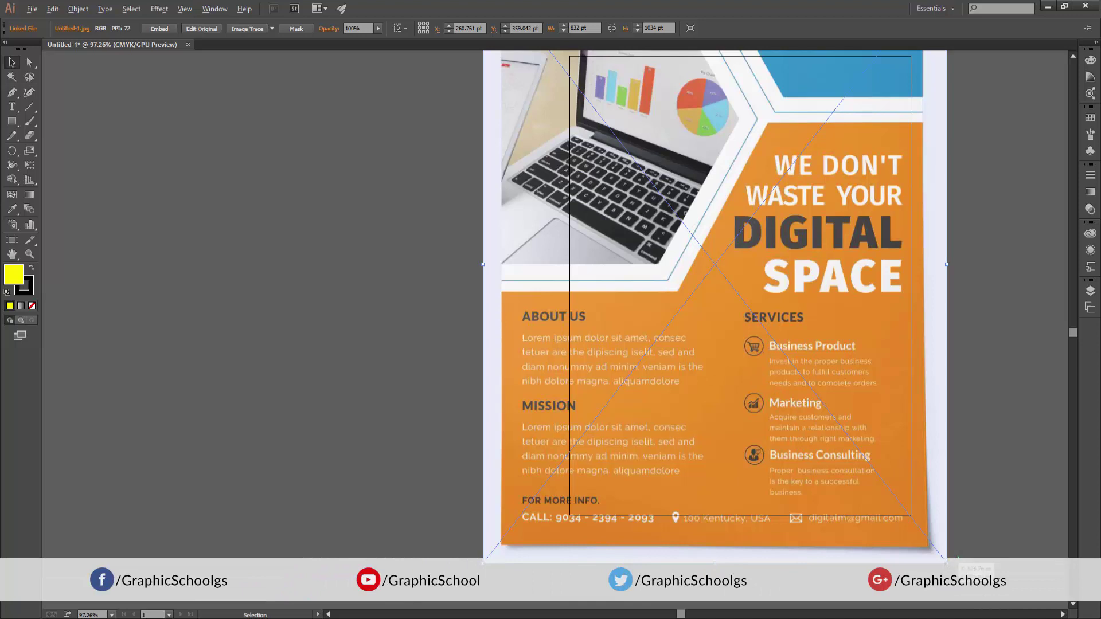
pyautogui.moveTo(945, 554); pyautogui.dragTo(854, 446)
pyautogui.moveTo(813, 302); pyautogui.dragTo(851, 309)
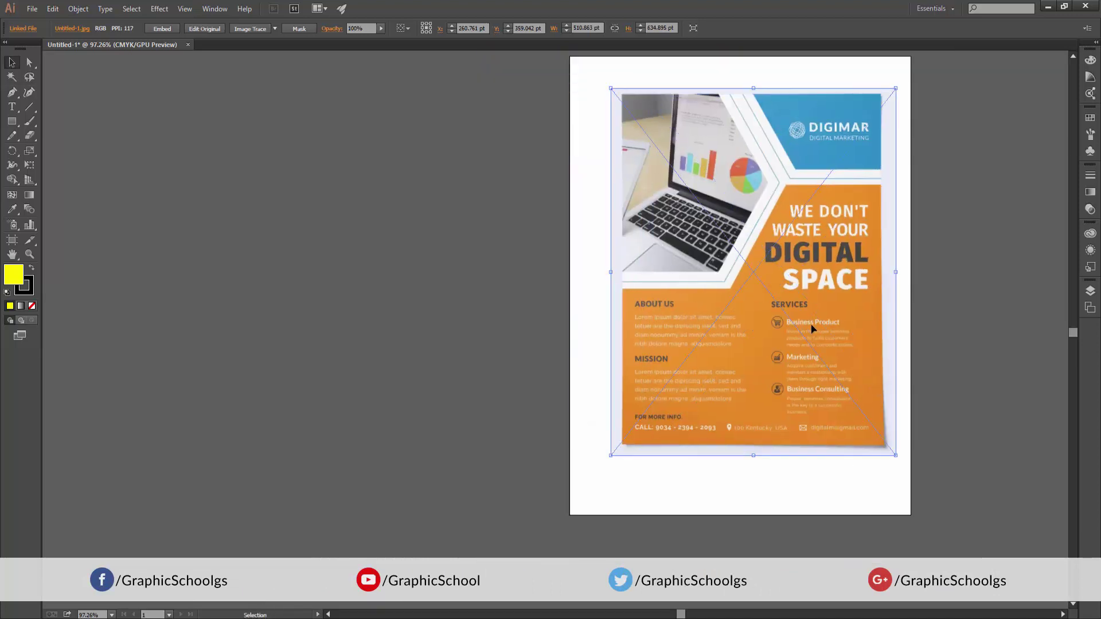
pyautogui.press('z')
pyautogui.moveTo(860, 385); pyautogui.dragTo(678, 442)
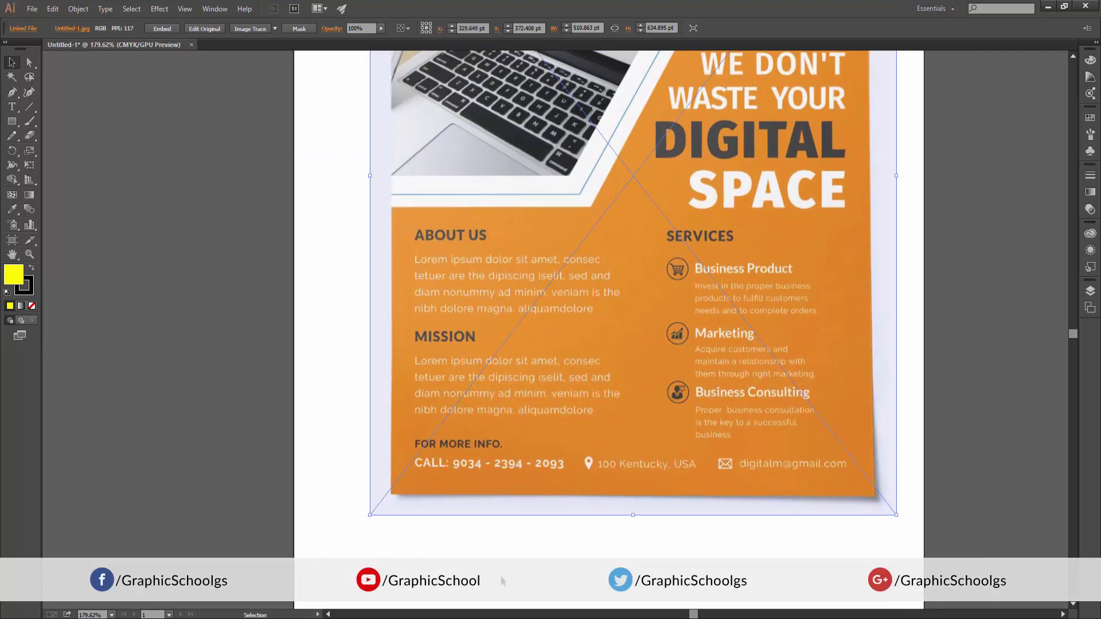
pyautogui.press('v')
pyautogui.hotkey('ctrl', 'shift', 'a')
pyautogui.moveTo(724, 193); pyautogui.dragTo(692, 284)
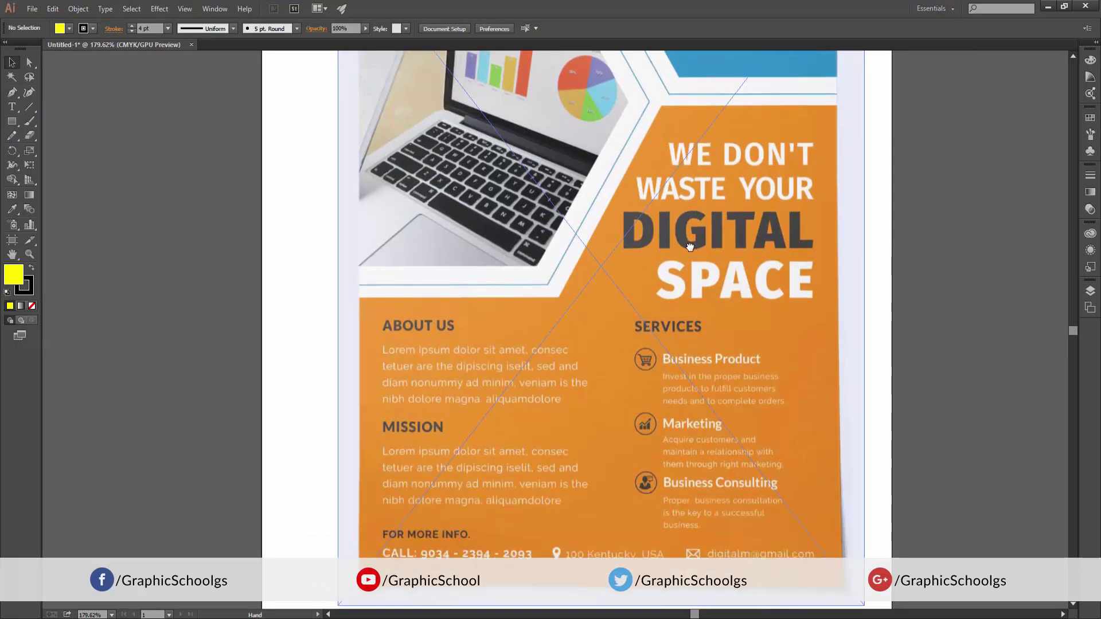
pyautogui.press('p')
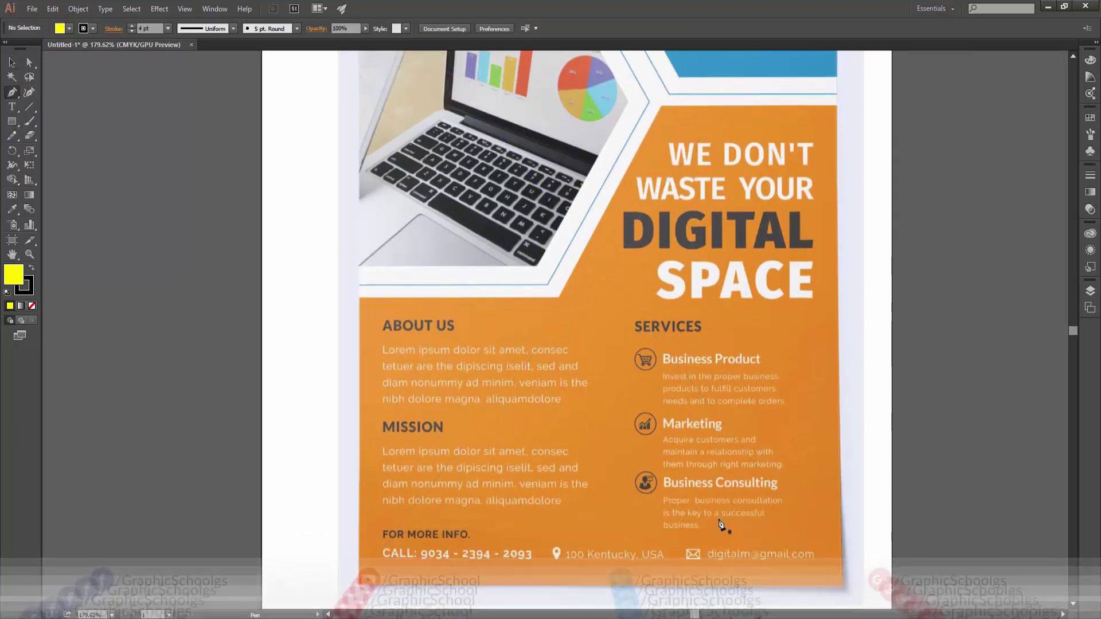
# Sample the flyer's orange as the fill colour with the Eyedropper.
pyautogui.doubleClick(14, 274)
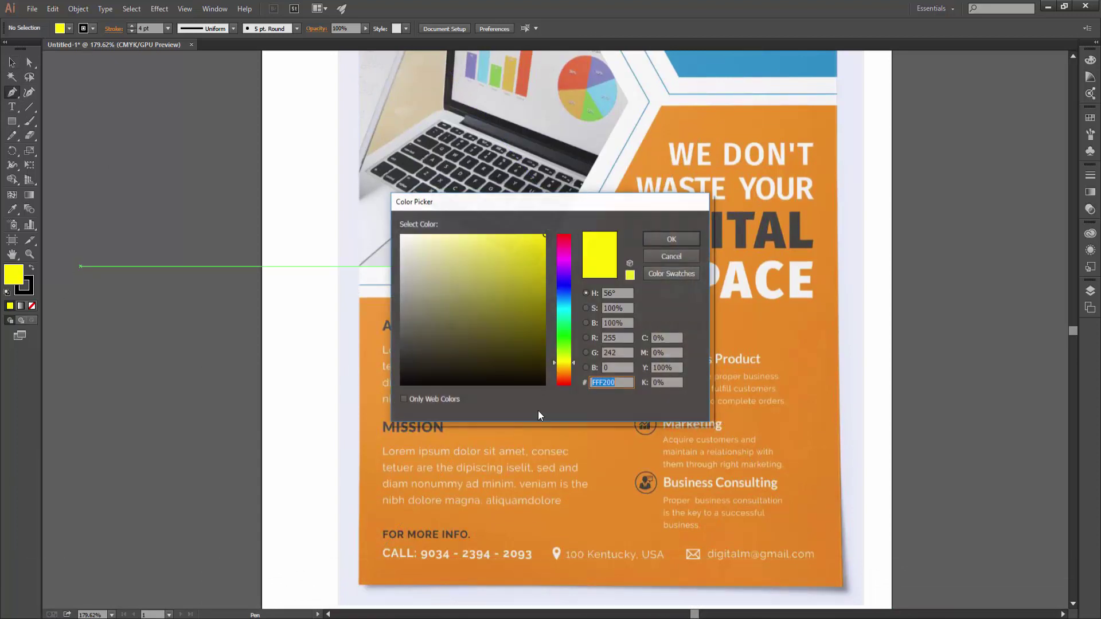
pyautogui.click(674, 256)
pyautogui.click(12, 210)
pyautogui.click(616, 425)
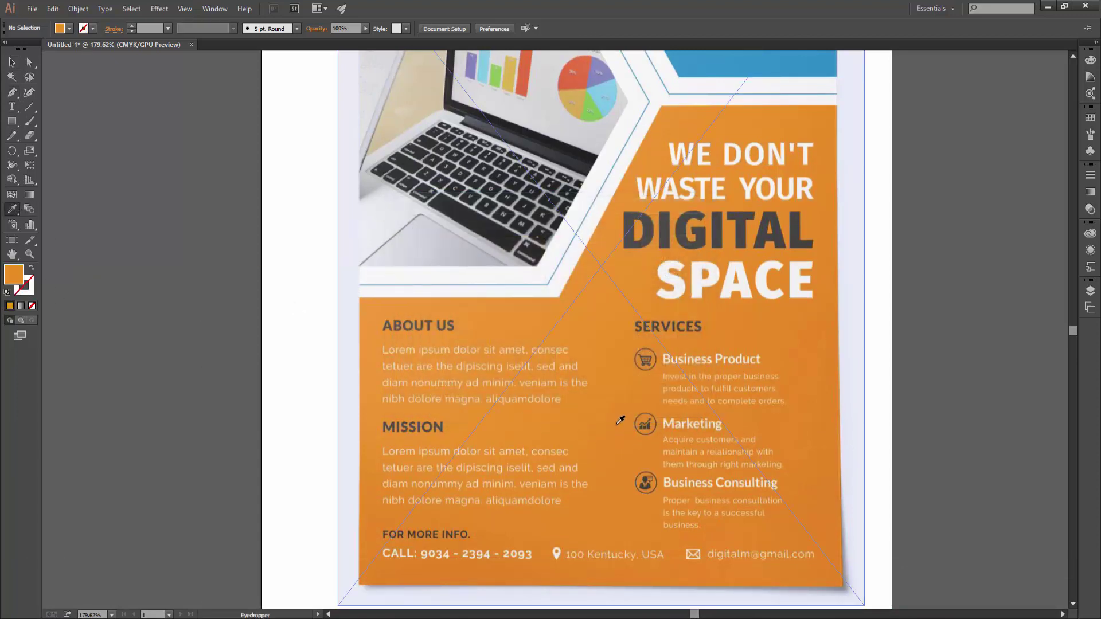
pyautogui.click(13, 94)
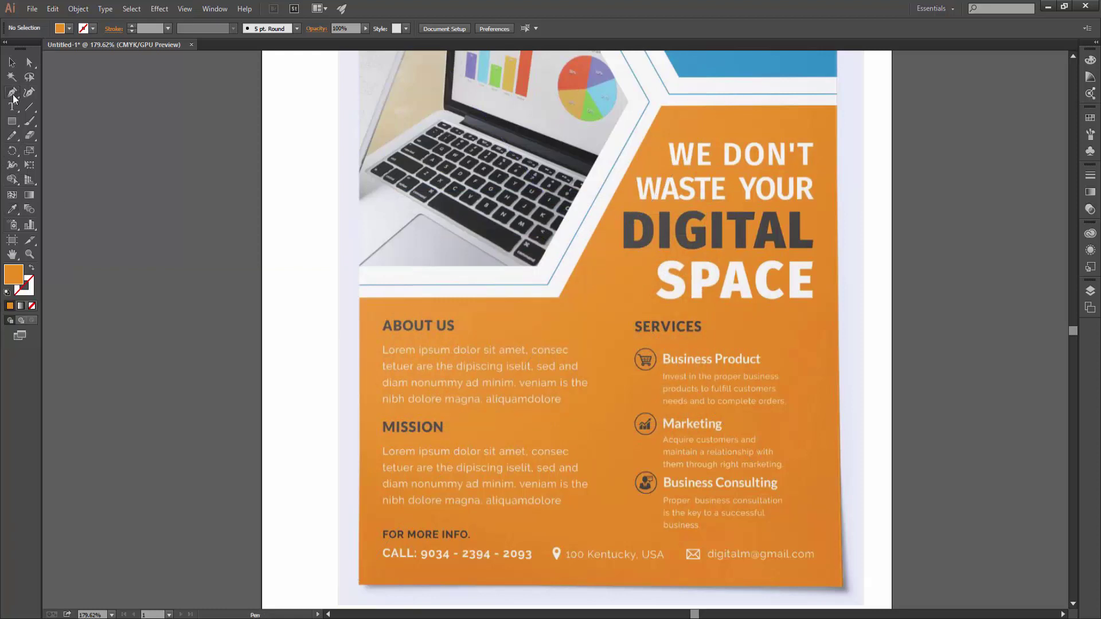
# Trace the lower orange panel's corners, including its diagonal edge, as a closed orange shape.
pyautogui.click(358, 584)
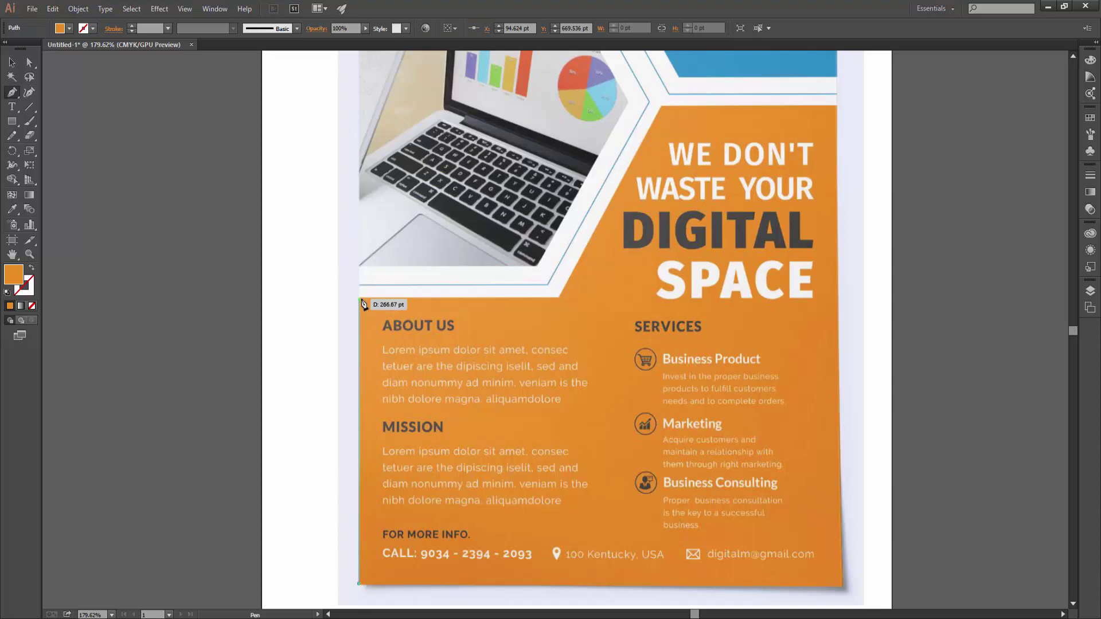
pyautogui.click(359, 297)
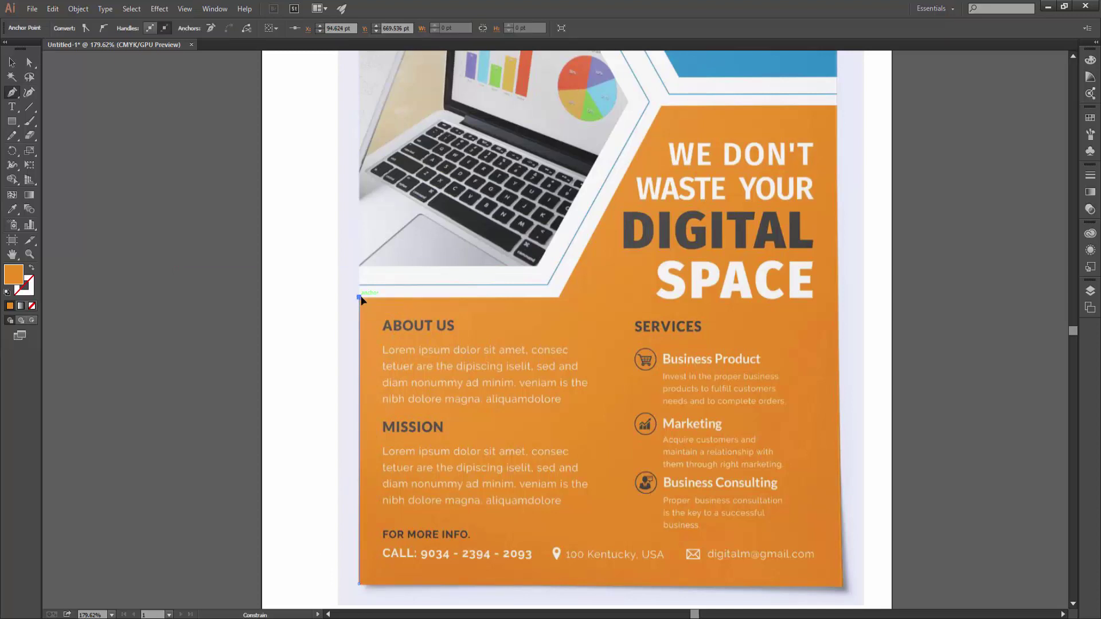
pyautogui.click(560, 297)
pyautogui.click(662, 105)
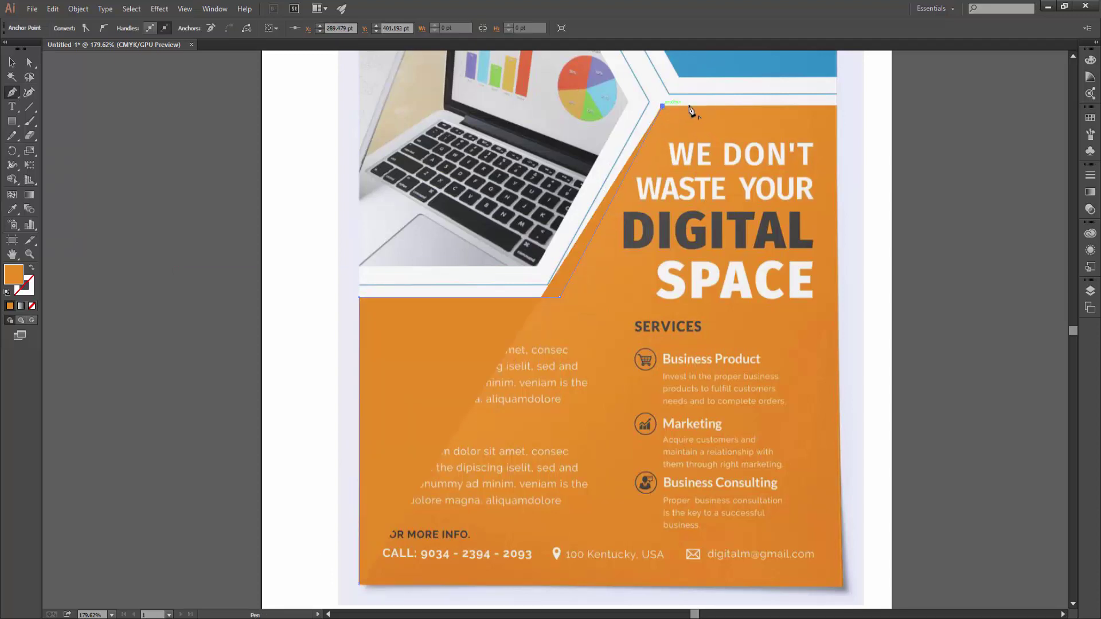
pyautogui.click(837, 106)
pyautogui.scroll(-4, 843, 435)
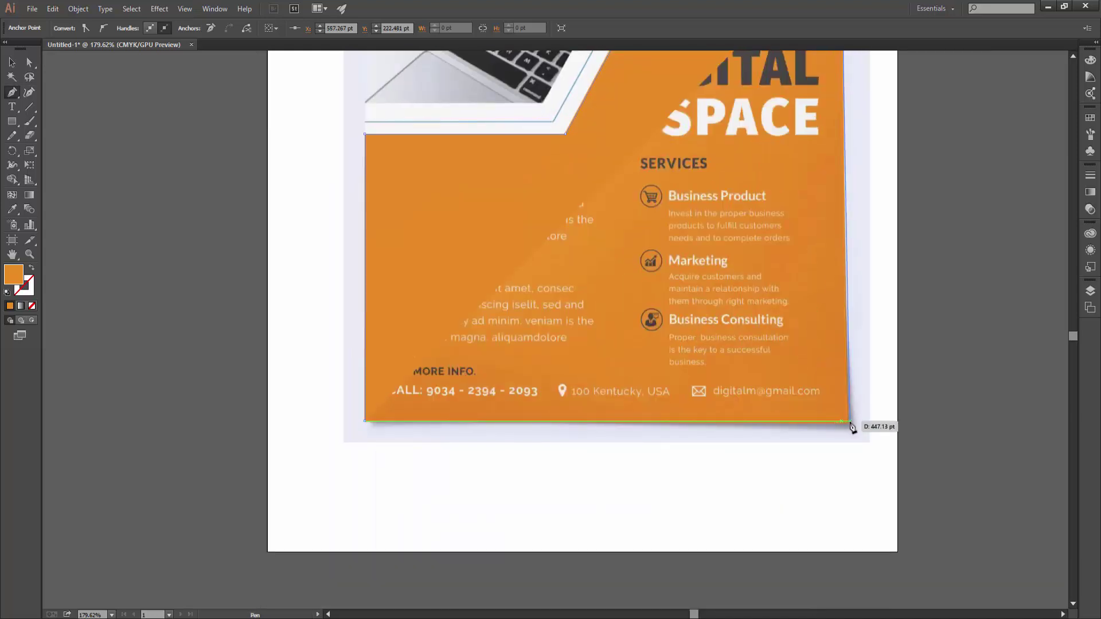
pyautogui.click(848, 421)
pyautogui.click(365, 421)
pyautogui.moveTo(749, 229); pyautogui.dragTo(727, 414)
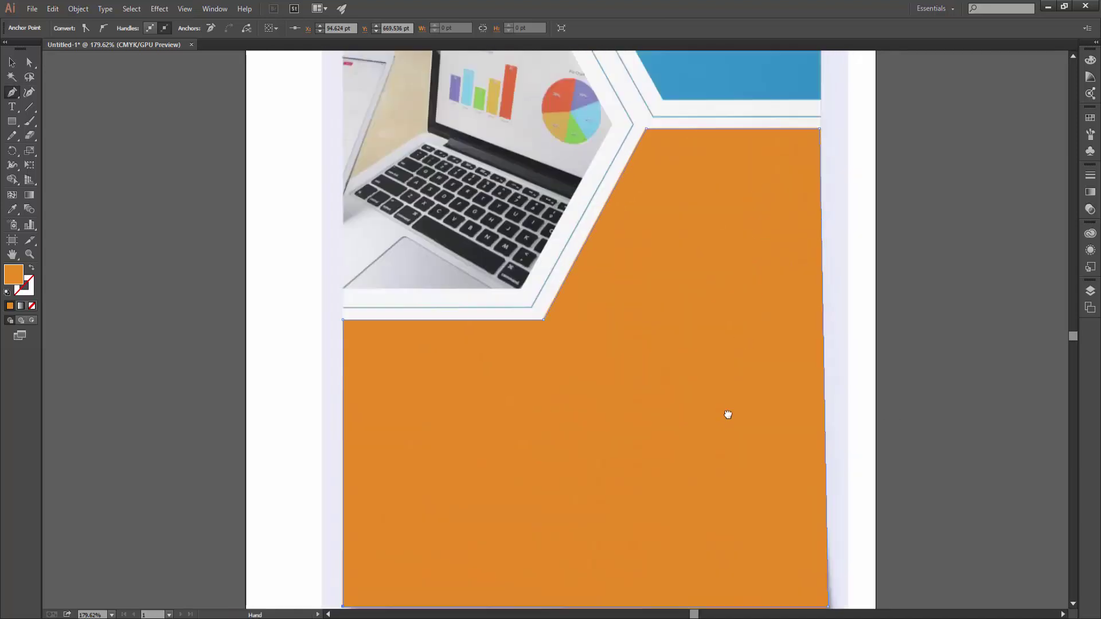
pyautogui.scroll(1, 717, 189)
pyautogui.scroll(4, 722, 258)
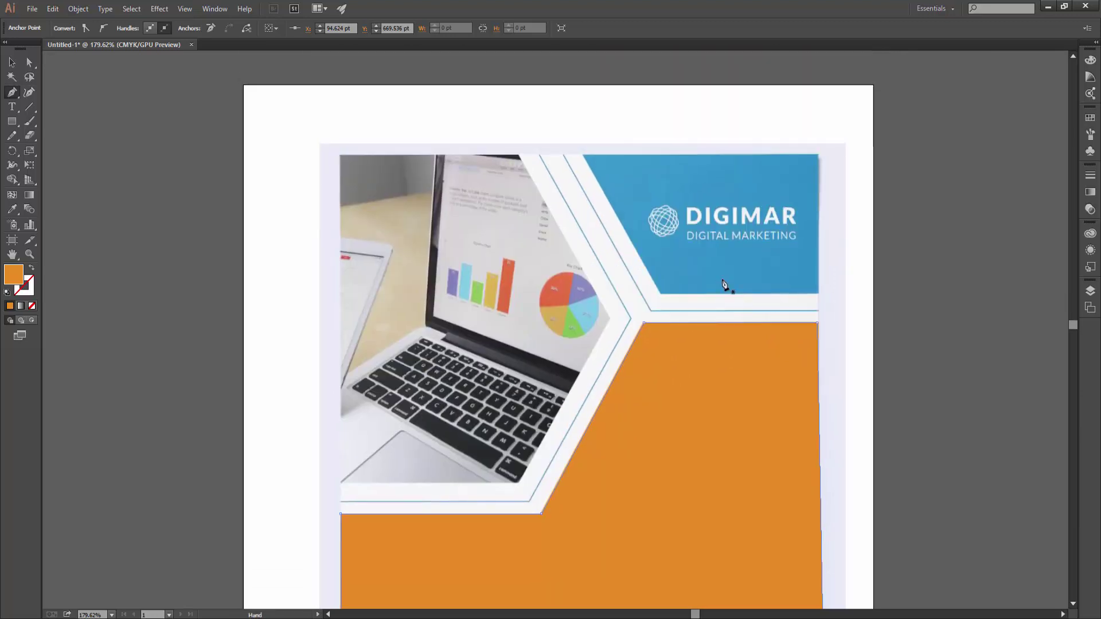
# Pen-trace the top-right logo panel's corners as a closed shape.
pyautogui.click(818, 155)
pyautogui.click(818, 155)
pyautogui.click(819, 294)
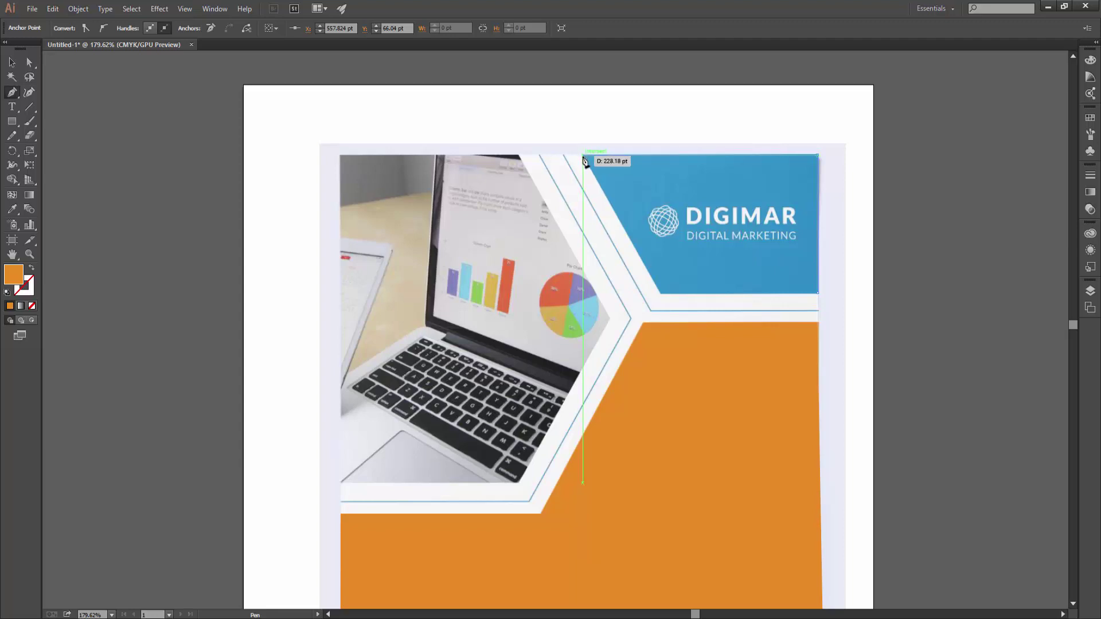
pyautogui.click(582, 154)
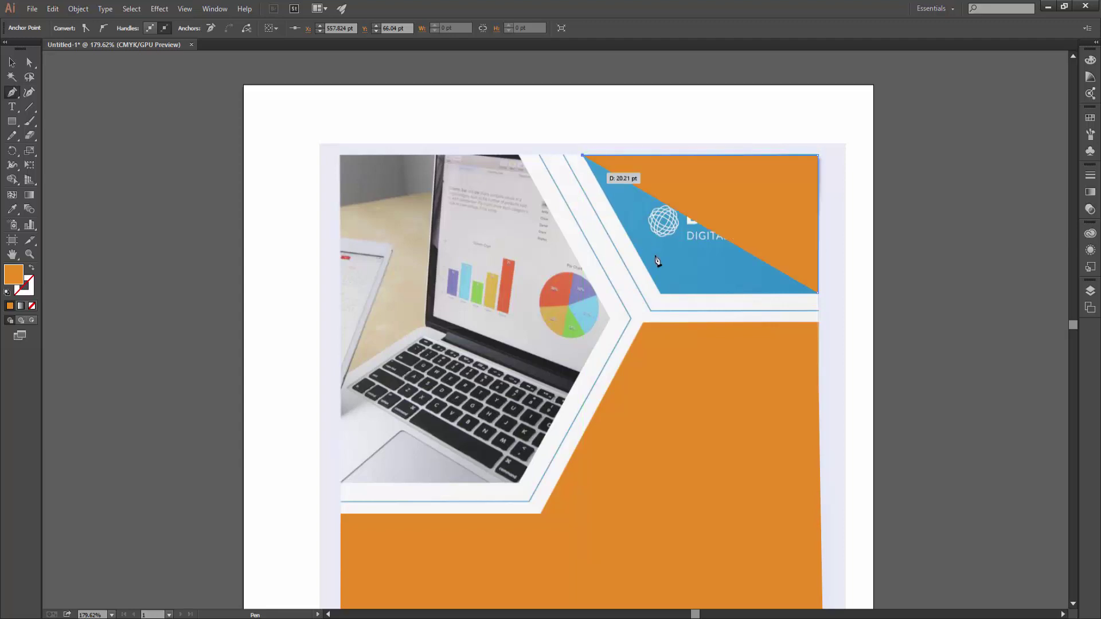
pyautogui.click(659, 294)
pyautogui.click(819, 294)
# Fill the new panel shape with a blue swatch.
pyautogui.press('v')
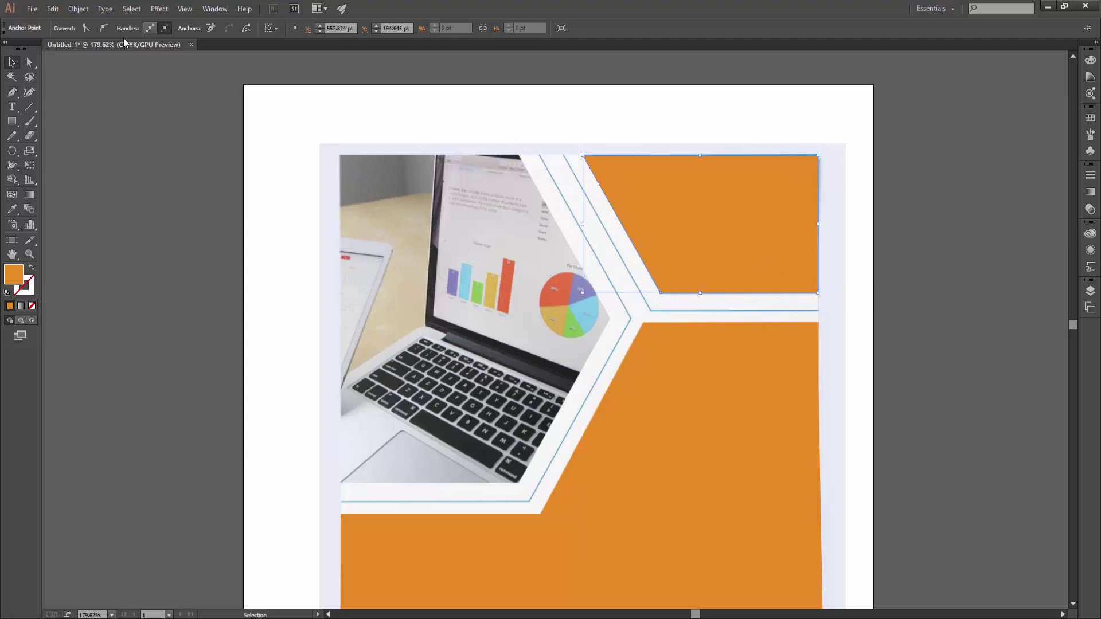
pyautogui.click(70, 28)
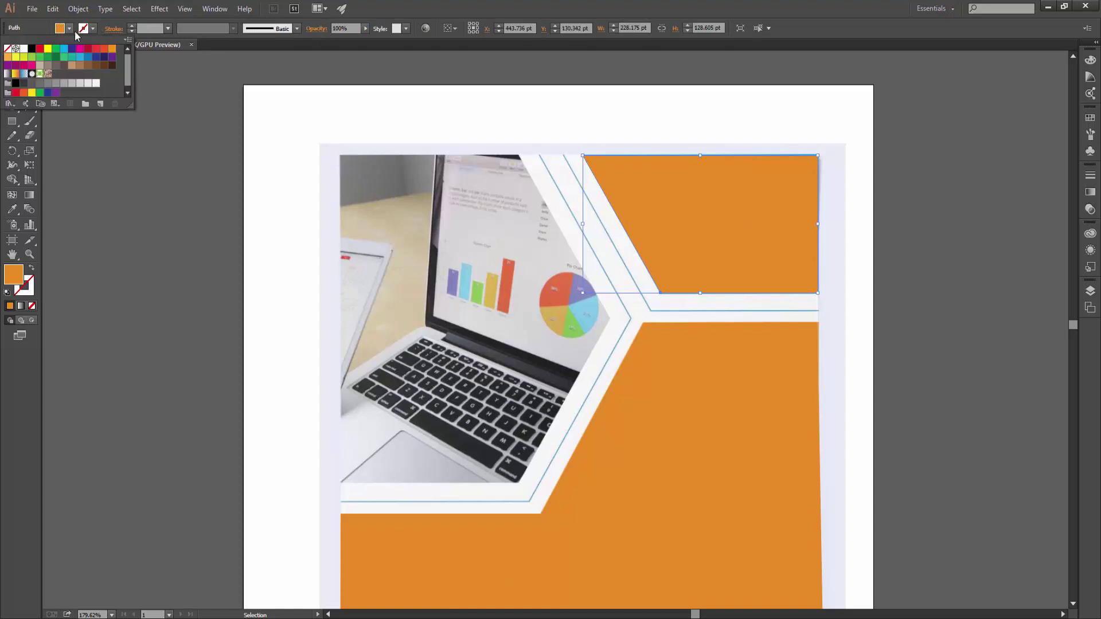
pyautogui.click(79, 57)
pyautogui.click(250, 280)
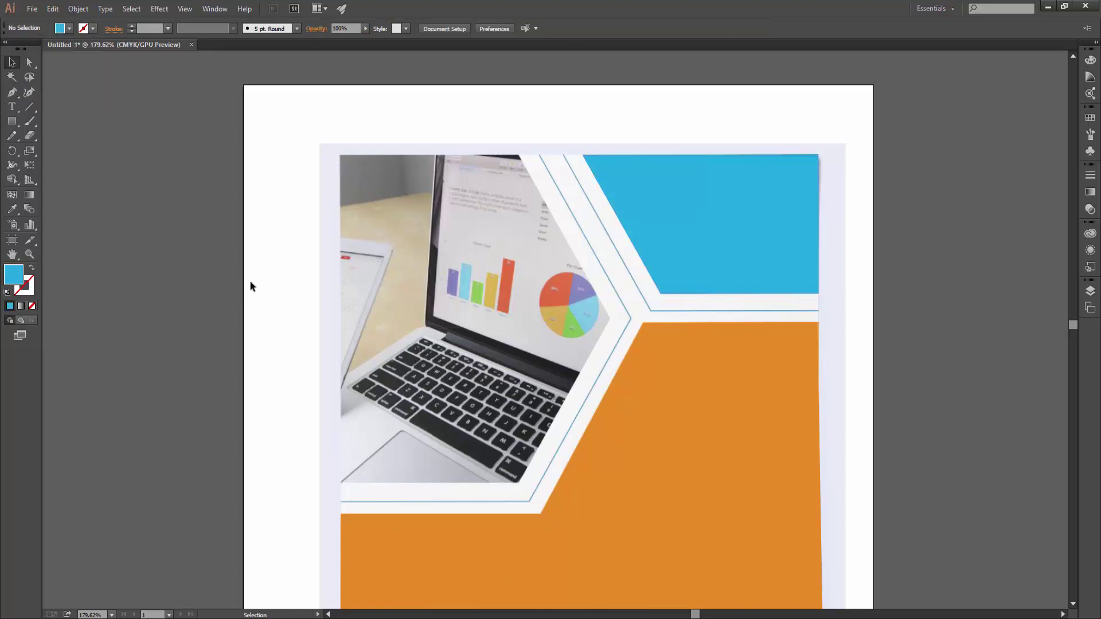
pyautogui.moveTo(635, 451); pyautogui.dragTo(605, 436)
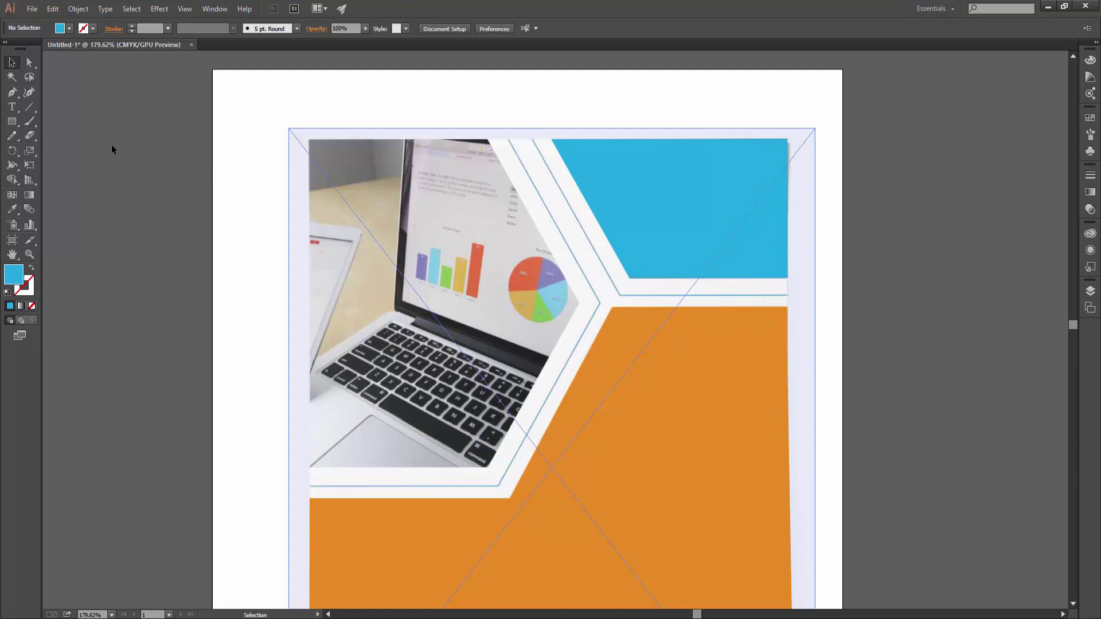
# Set the Pen tool's fill to None and its stroke to black.
pyautogui.click(12, 92)
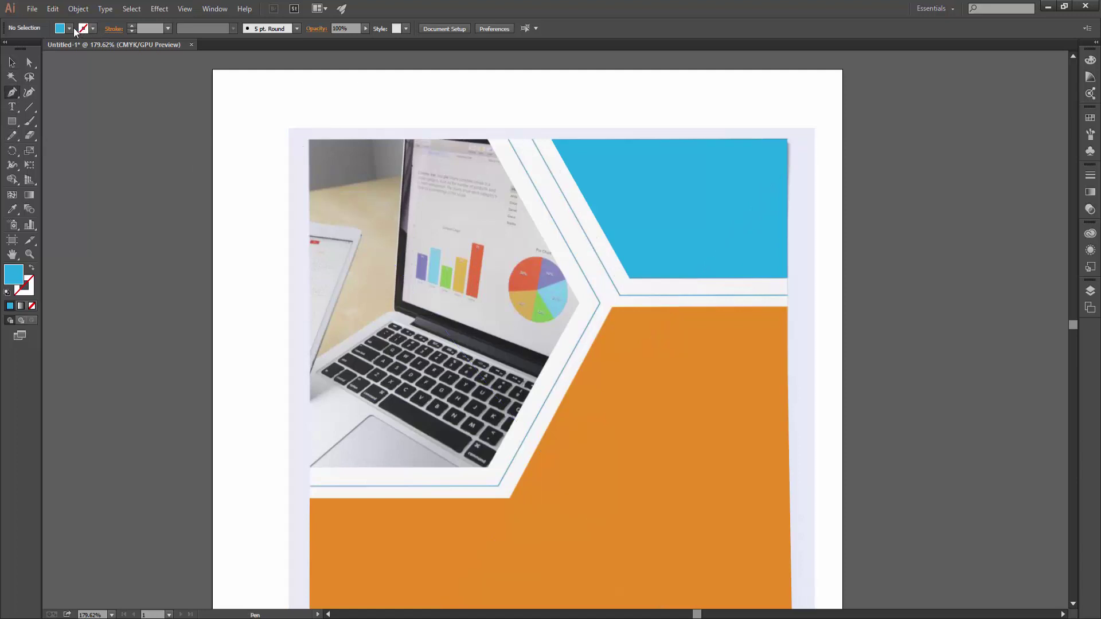
pyautogui.click(69, 28)
pyautogui.click(7, 48)
pyautogui.click(93, 28)
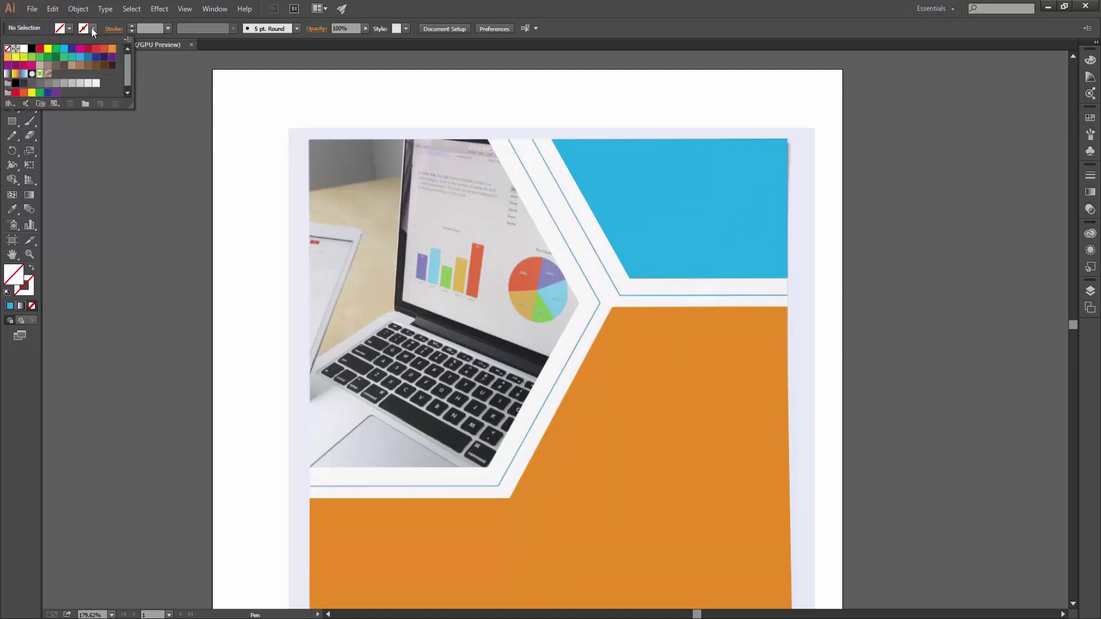
pyautogui.click(32, 49)
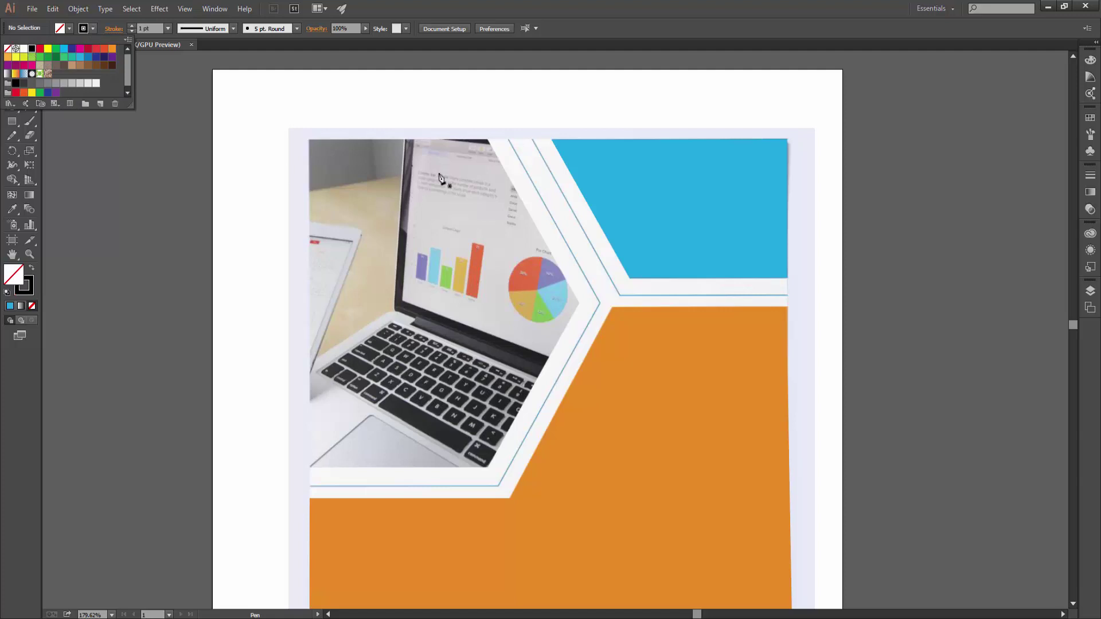
# Trace the inner border line from the top down to the panel's right edge.
pyautogui.click(531, 140)
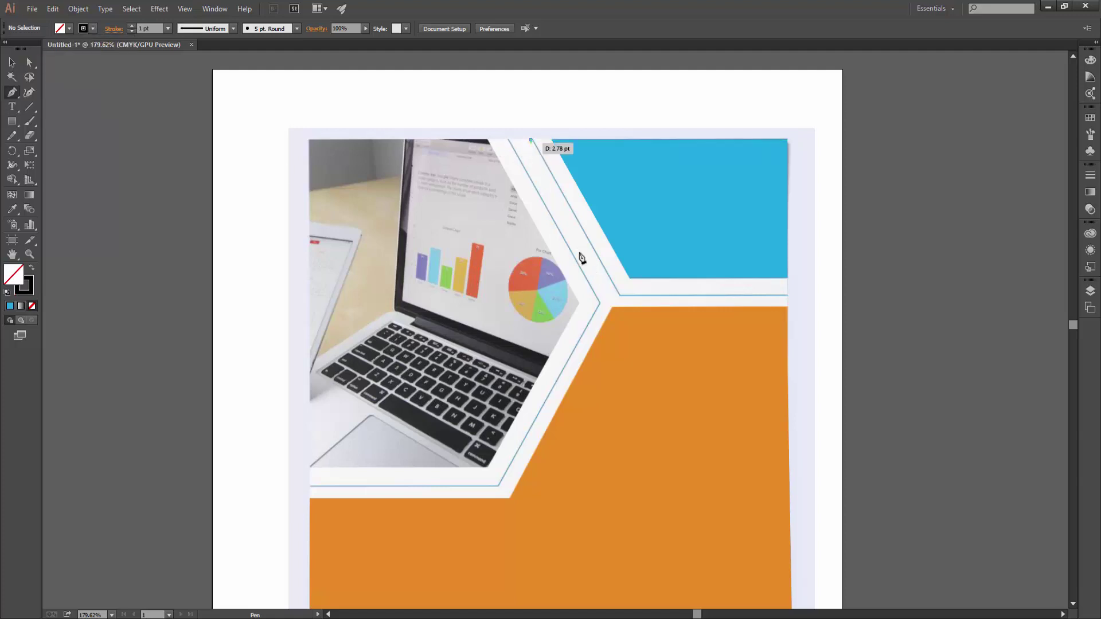
pyautogui.click(619, 294)
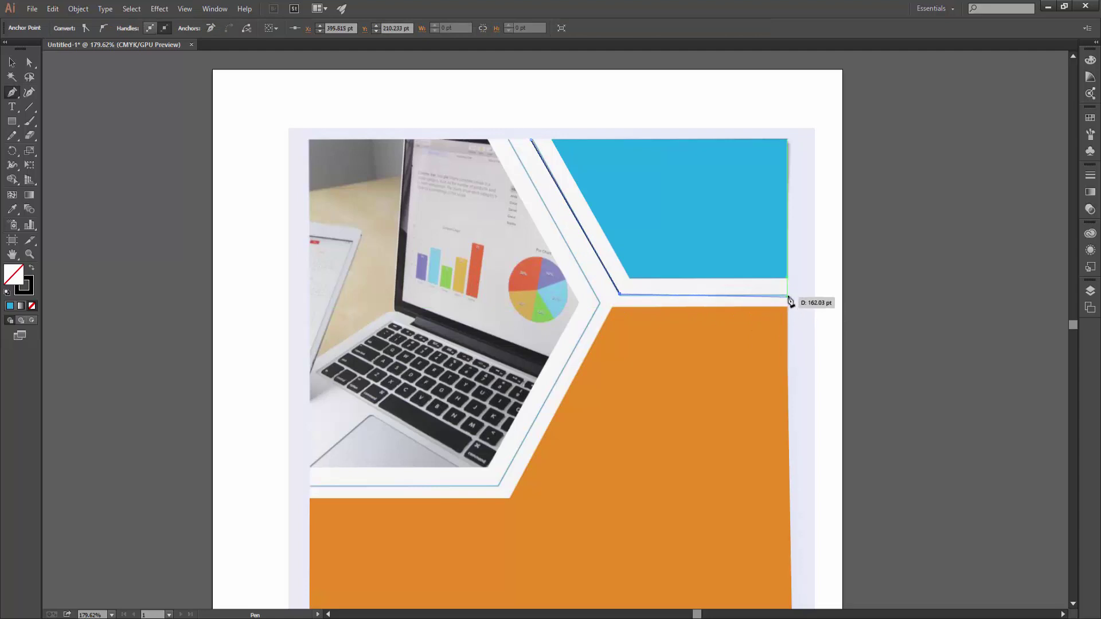
pyautogui.click(787, 295)
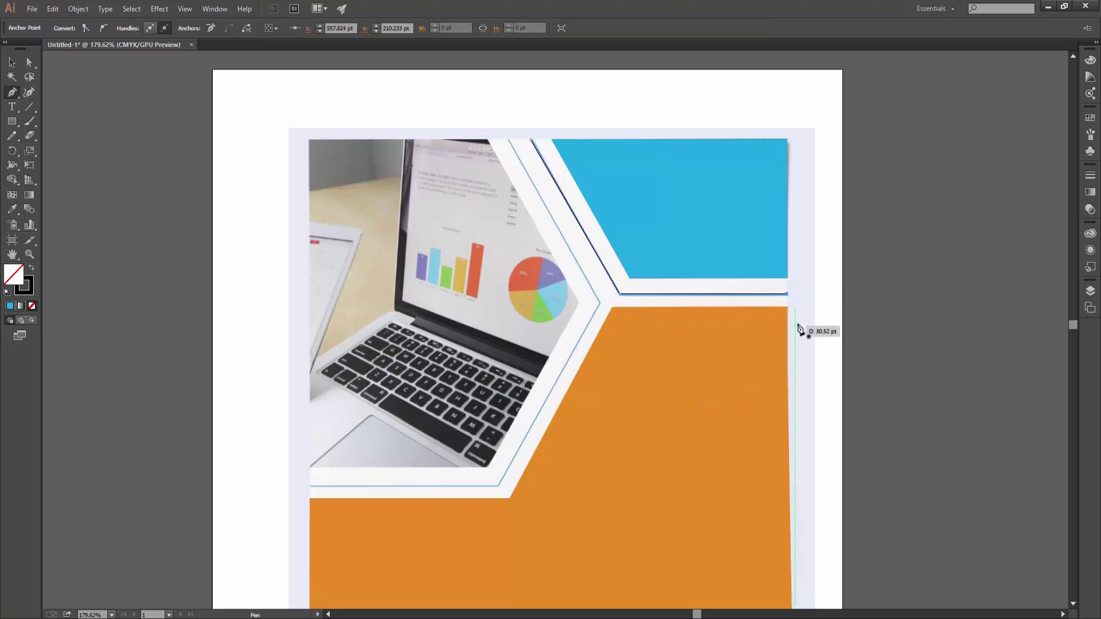
# Trace the outer border line around the hexagon's right tip to the flyer's left edge.
pyautogui.click(508, 140)
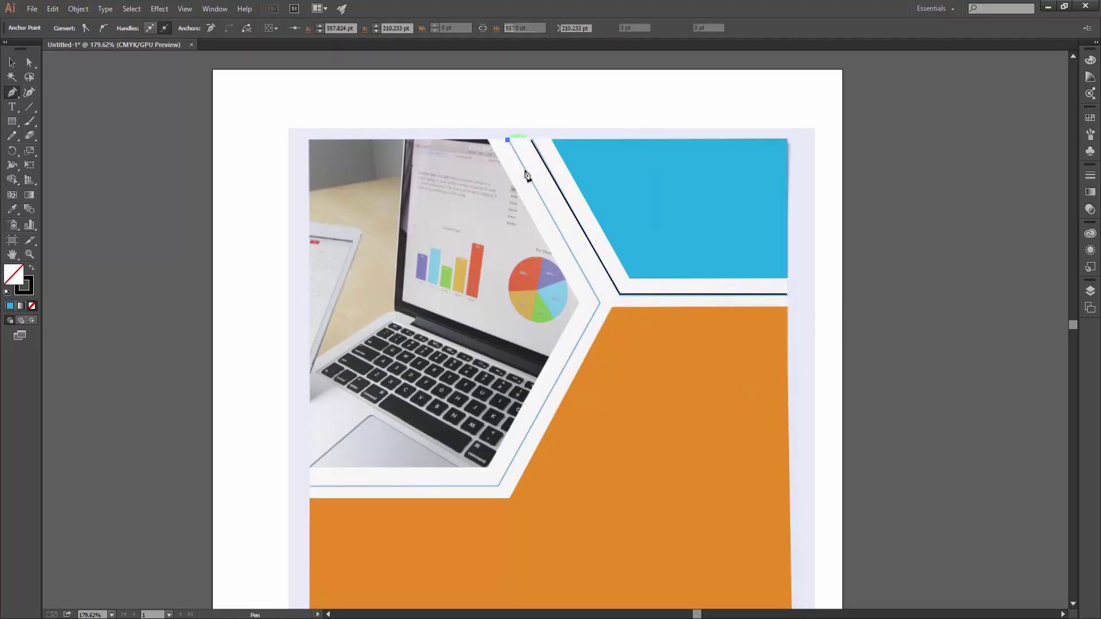
pyautogui.click(600, 303)
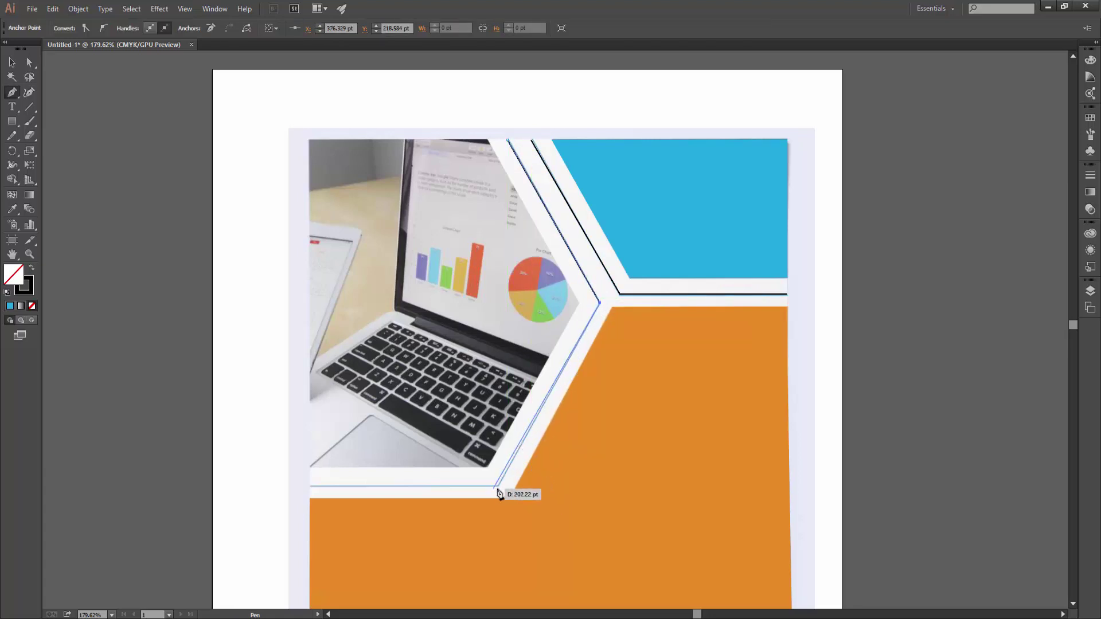
pyautogui.click(500, 487)
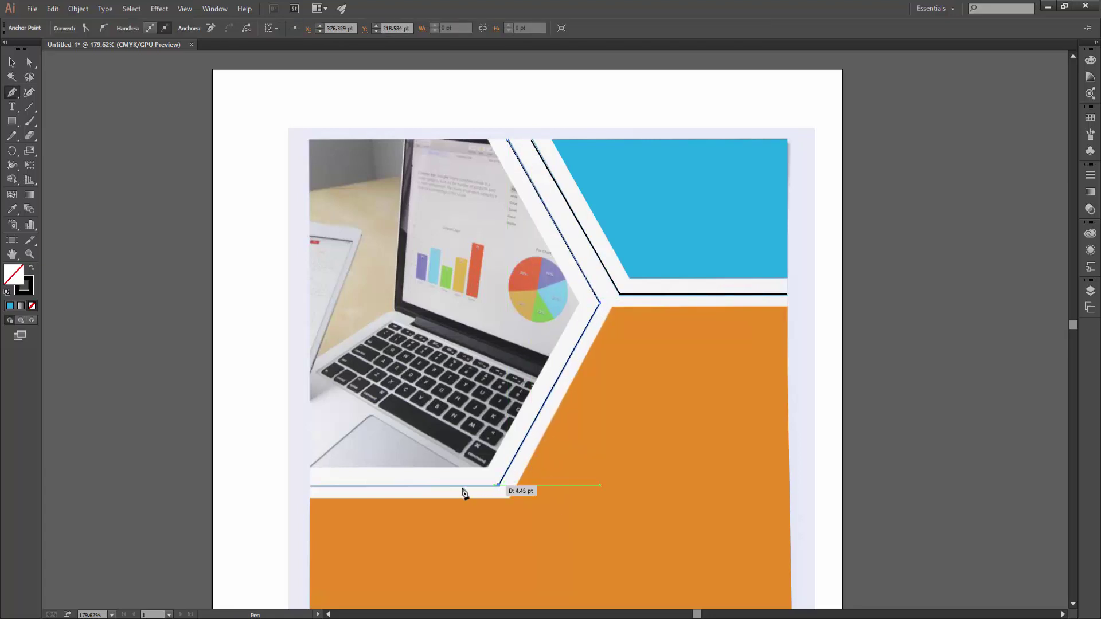
pyautogui.click(310, 487)
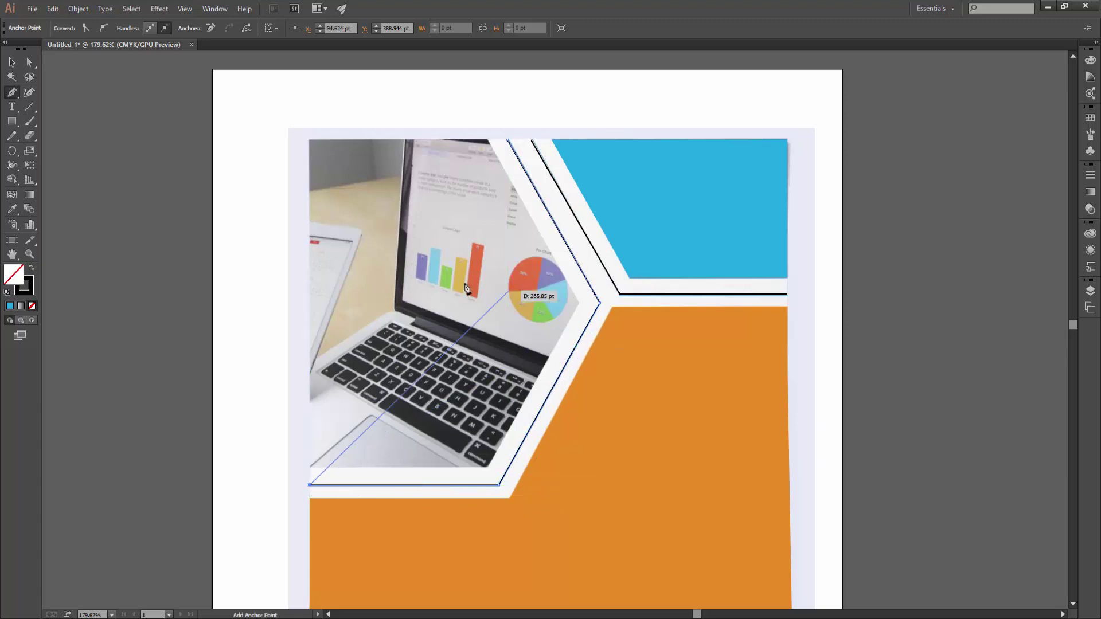
pyautogui.press('v')
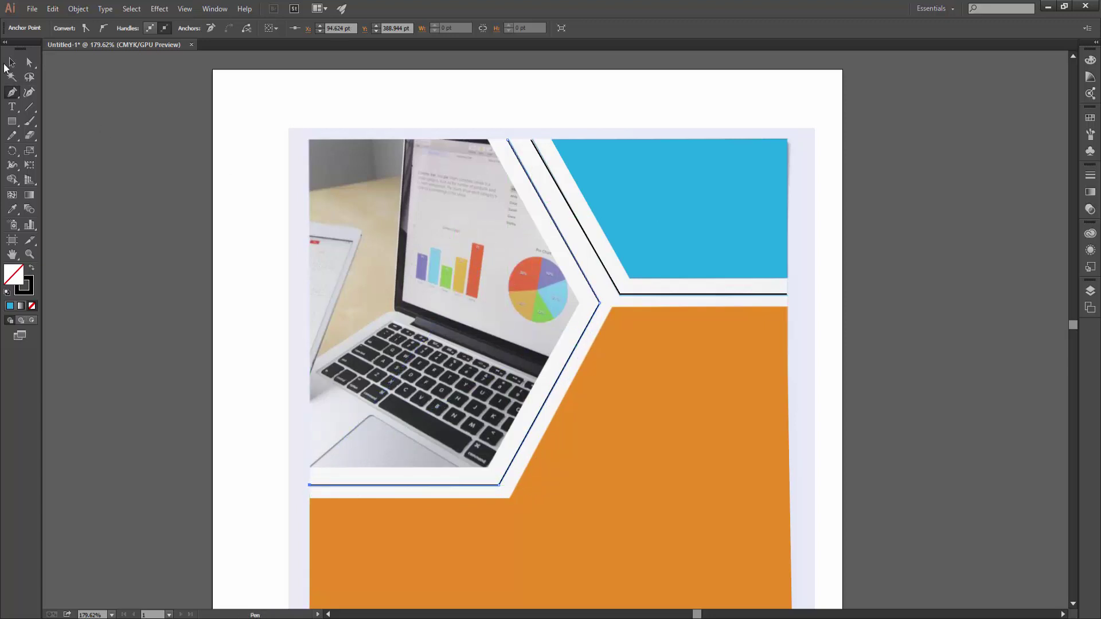
pyautogui.click(395, 185)
pyautogui.click(303, 125)
# Delete the flyer image and give both border lines a blue stroke.
pyautogui.click(290, 142)
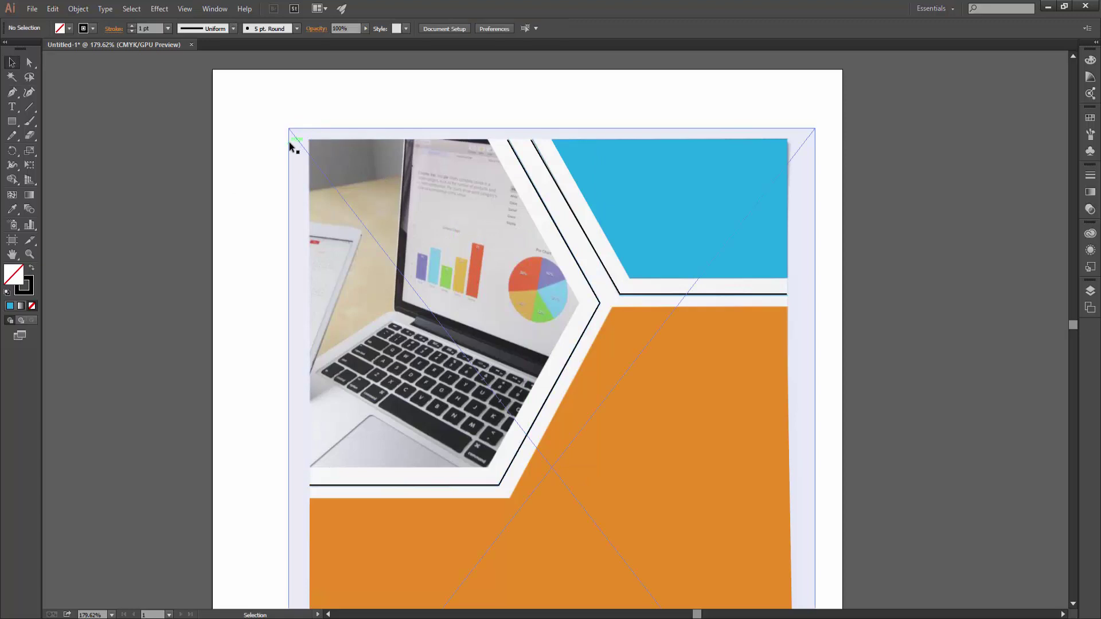
pyautogui.press('Delete')
pyautogui.click(603, 270)
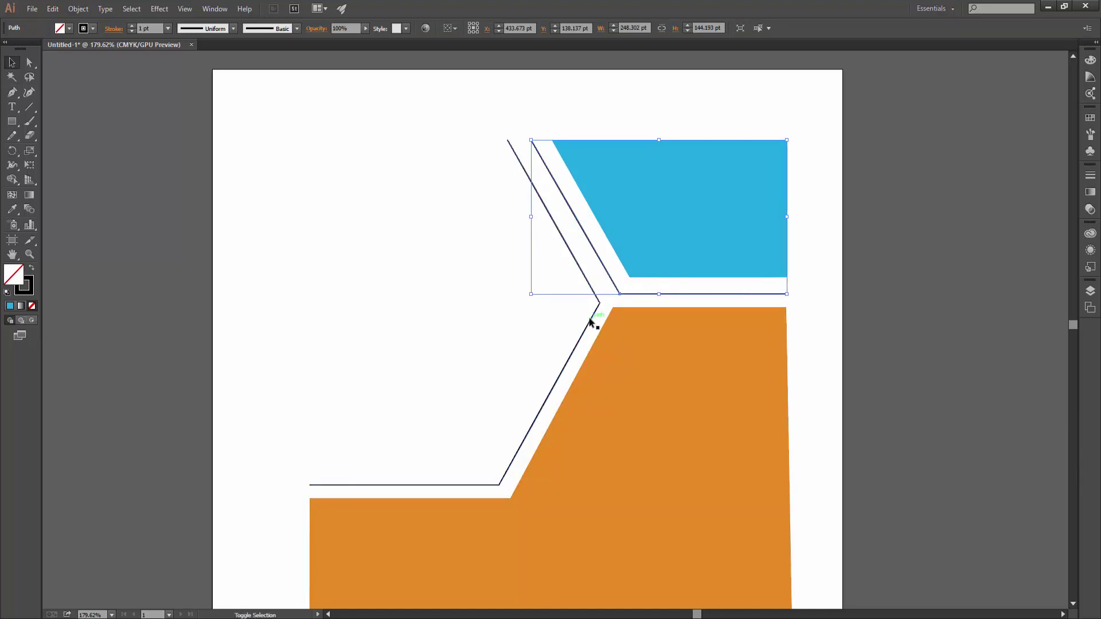
pyautogui.keyDown('shift'); pyautogui.click(593, 314); pyautogui.keyUp('shift')
pyautogui.click(93, 28)
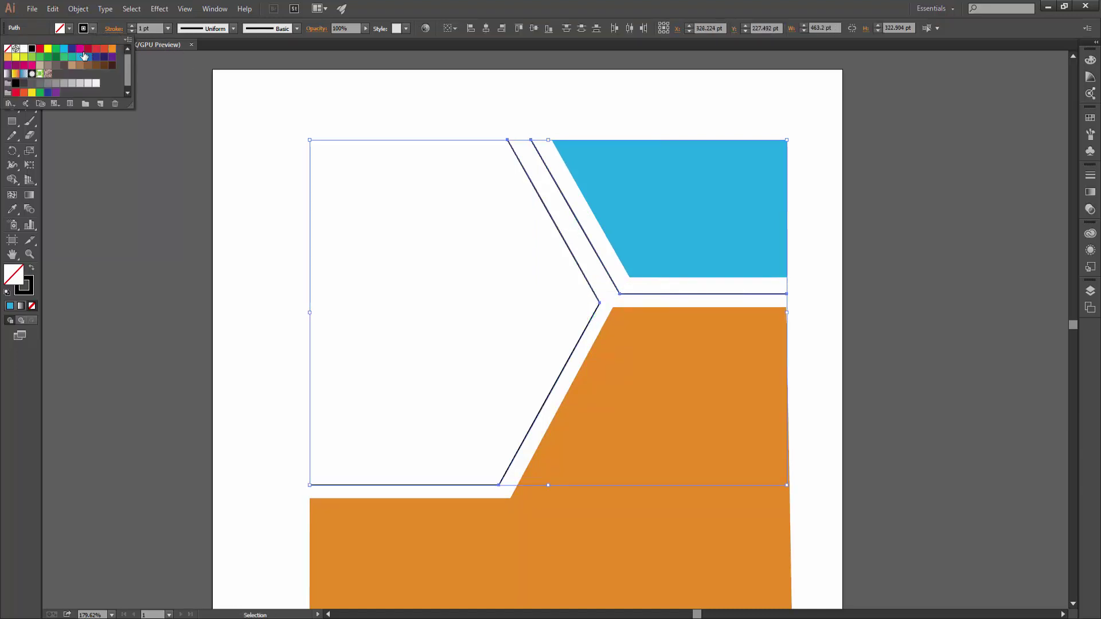
pyautogui.click(81, 60)
pyautogui.click(946, 321)
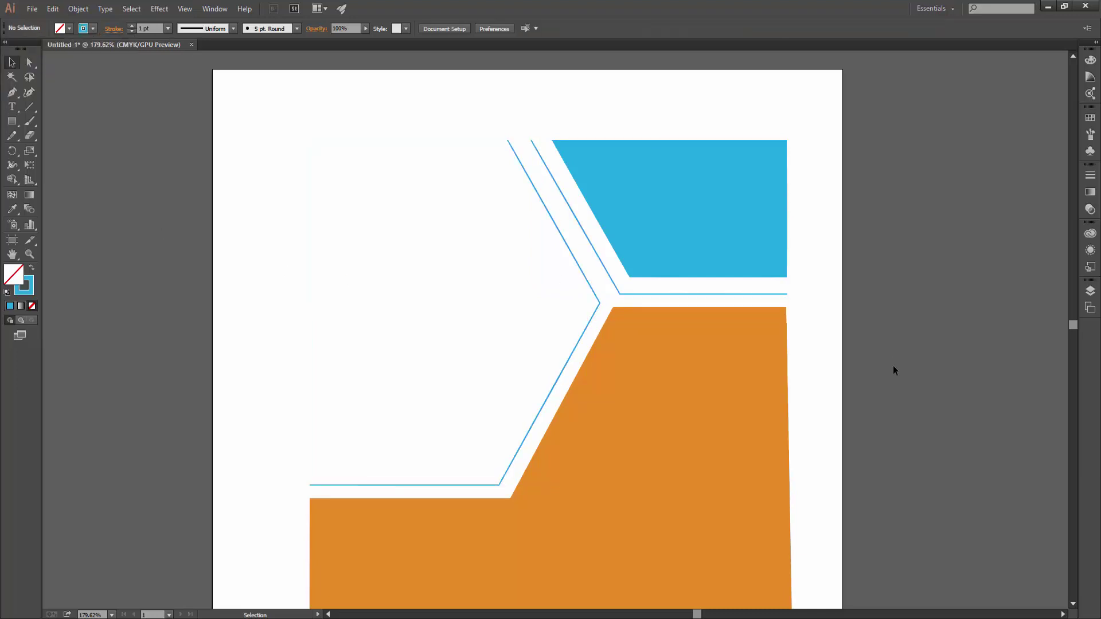
# Zoom out to see the whole page.
pyautogui.press('z')
pyautogui.keyDown('alt'); pyautogui.click(860, 316); pyautogui.keyUp('alt')
pyautogui.press('v')
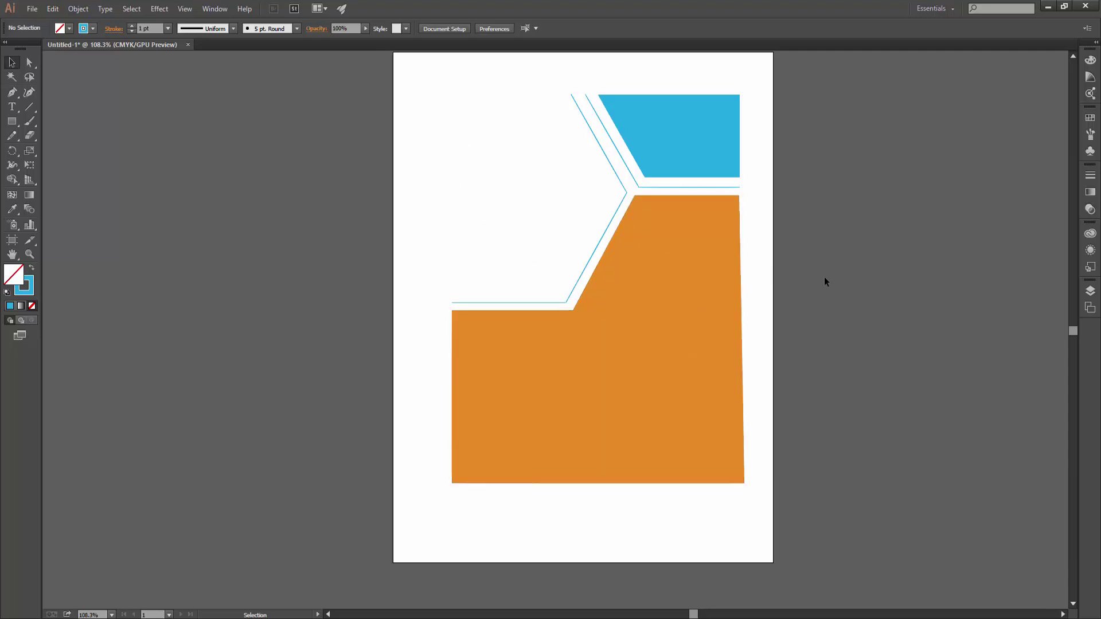
# Delete all the traced flyer shapes from the artboard and minimise Illustrator to the desktop.
pyautogui.hotkey('ctrl', 'a')
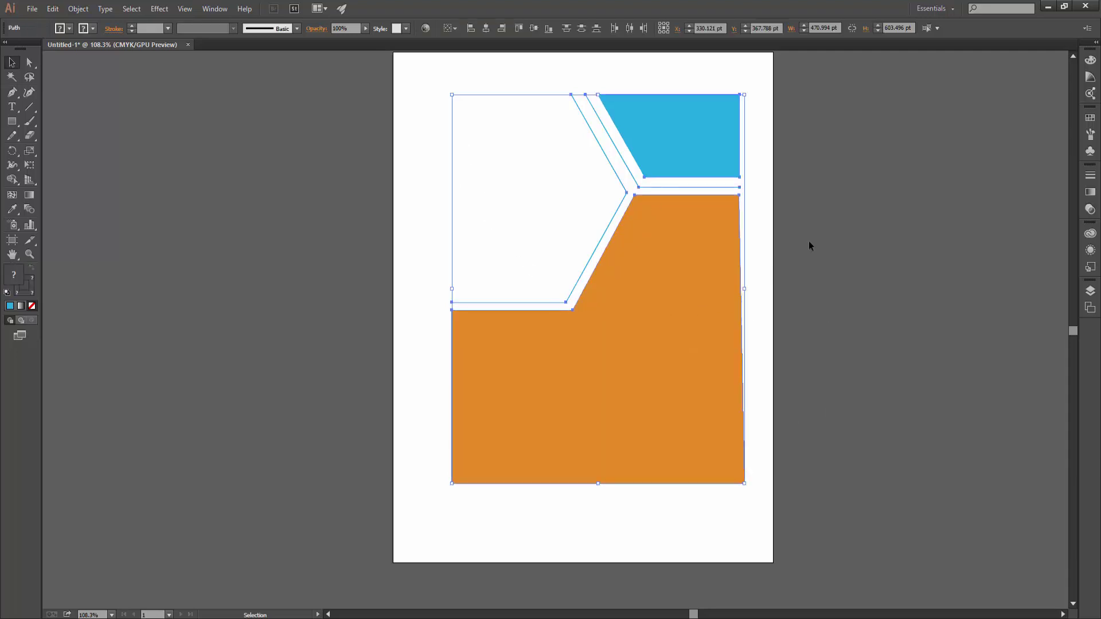
pyautogui.click(810, 241)
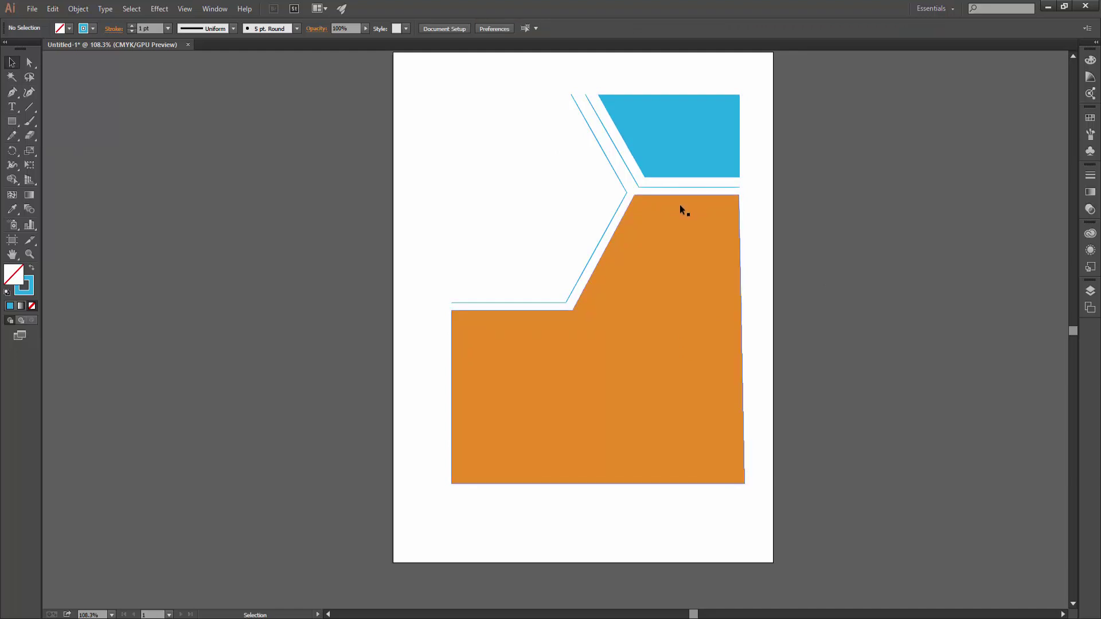
pyautogui.moveTo(843, 118); pyautogui.dragTo(511, 576)
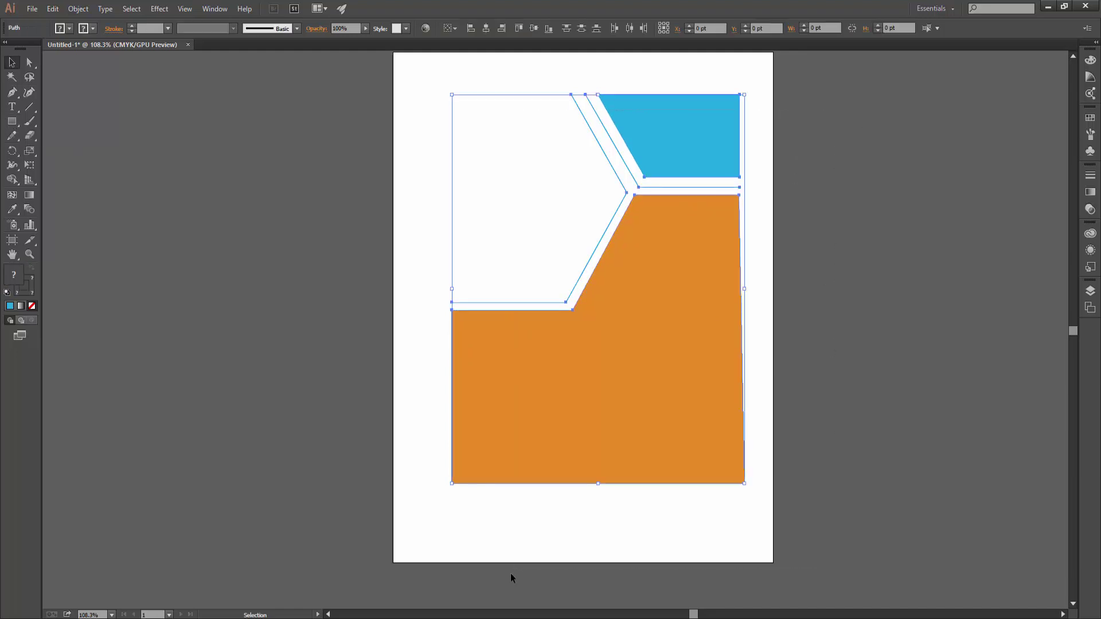
pyautogui.press('Delete')
pyautogui.click(1048, 7)
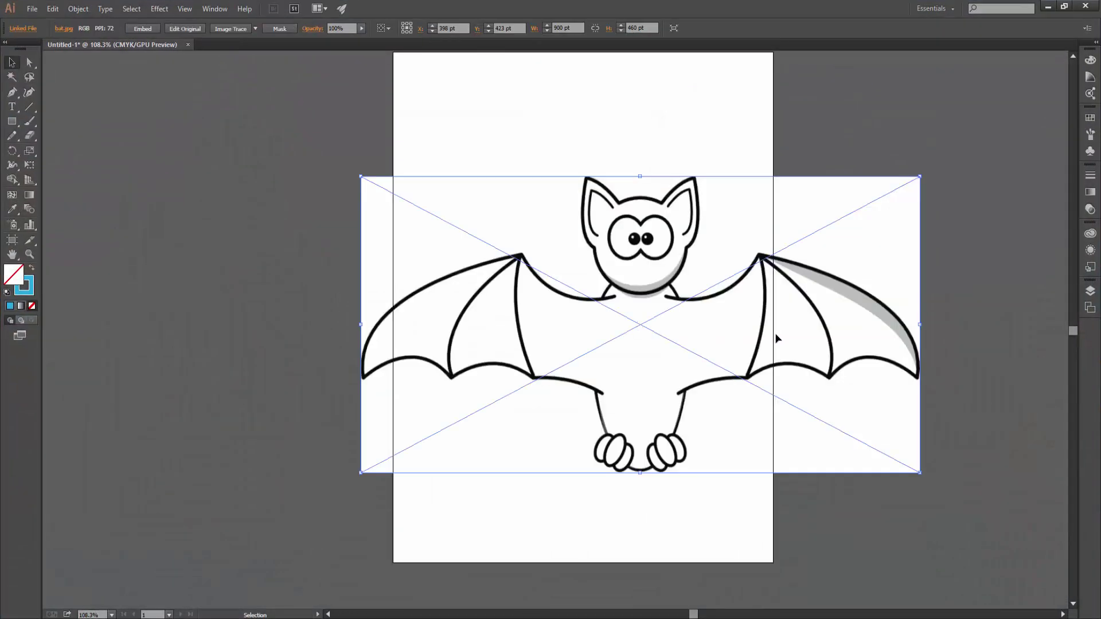
# Nudge the bat image up-left, deselect it, and zoom in on the left wing tip with the Pen tool.
pyautogui.moveTo(777, 338); pyautogui.dragTo(720, 321)
pyautogui.click(992, 364)
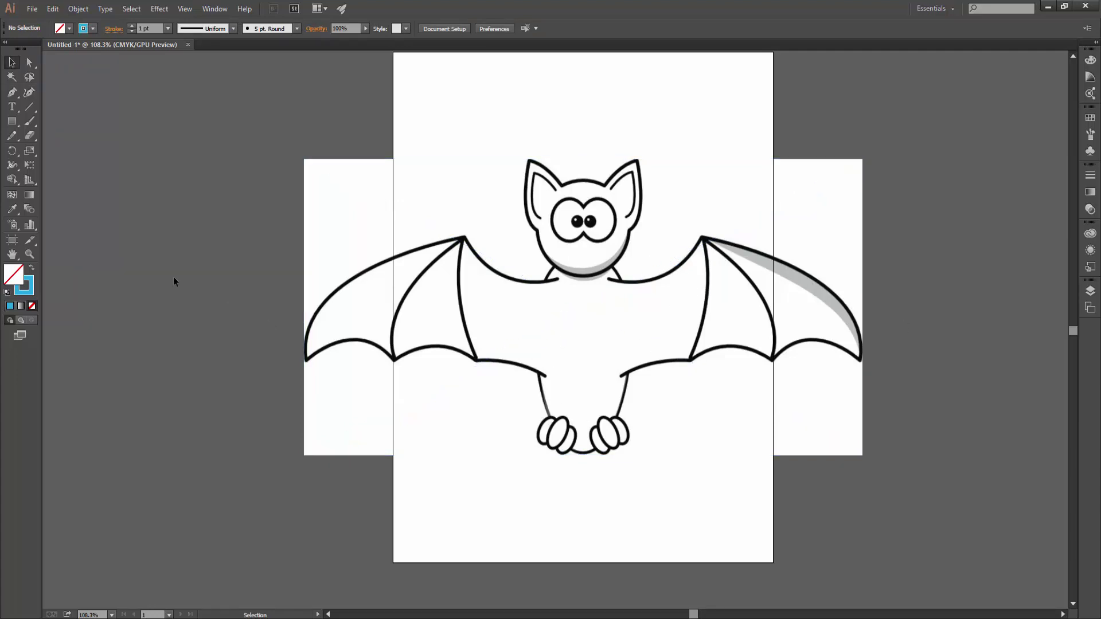
pyautogui.click(11, 93)
pyautogui.moveTo(316, 362); pyautogui.dragTo(367, 359)
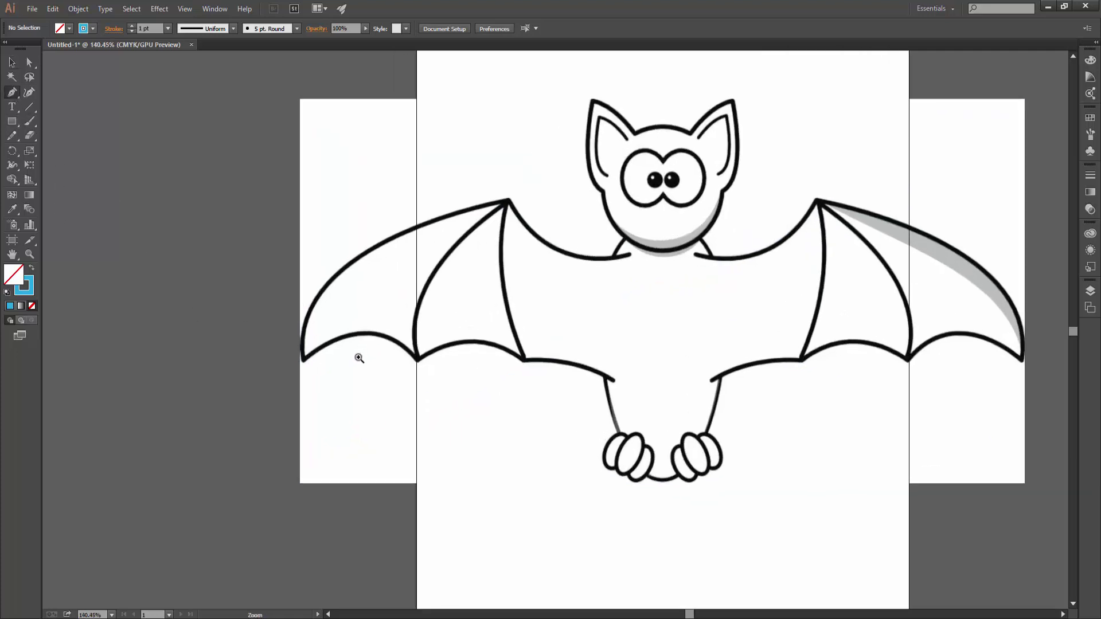
pyautogui.click(92, 28)
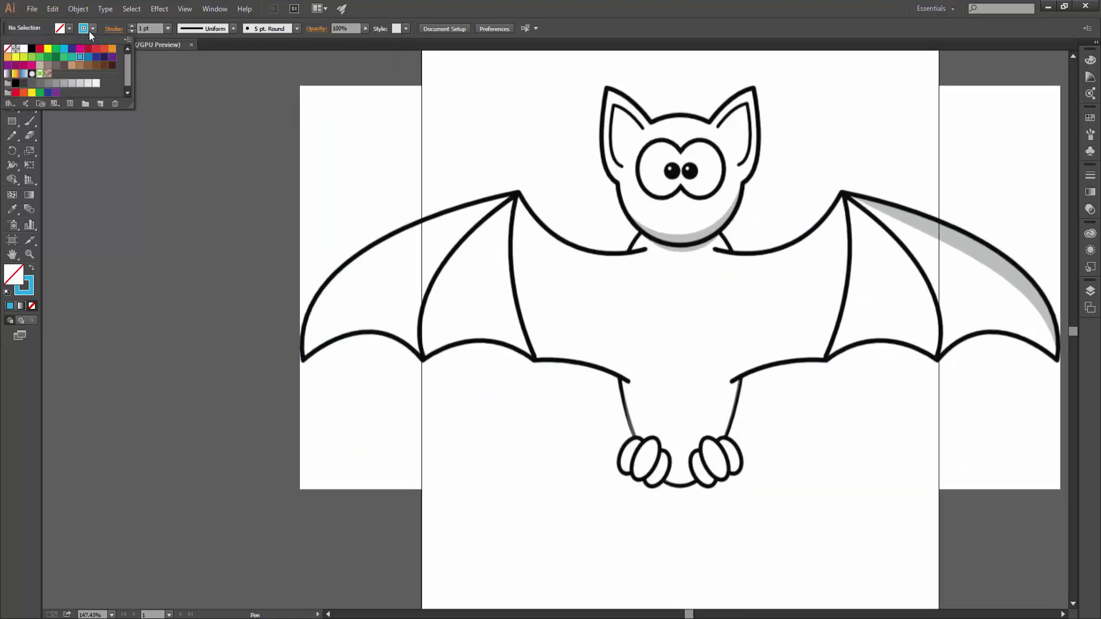
# Set a 3 pt stroke and draw a curved path from the left wing tip to the wing top.
pyautogui.press('Escape')
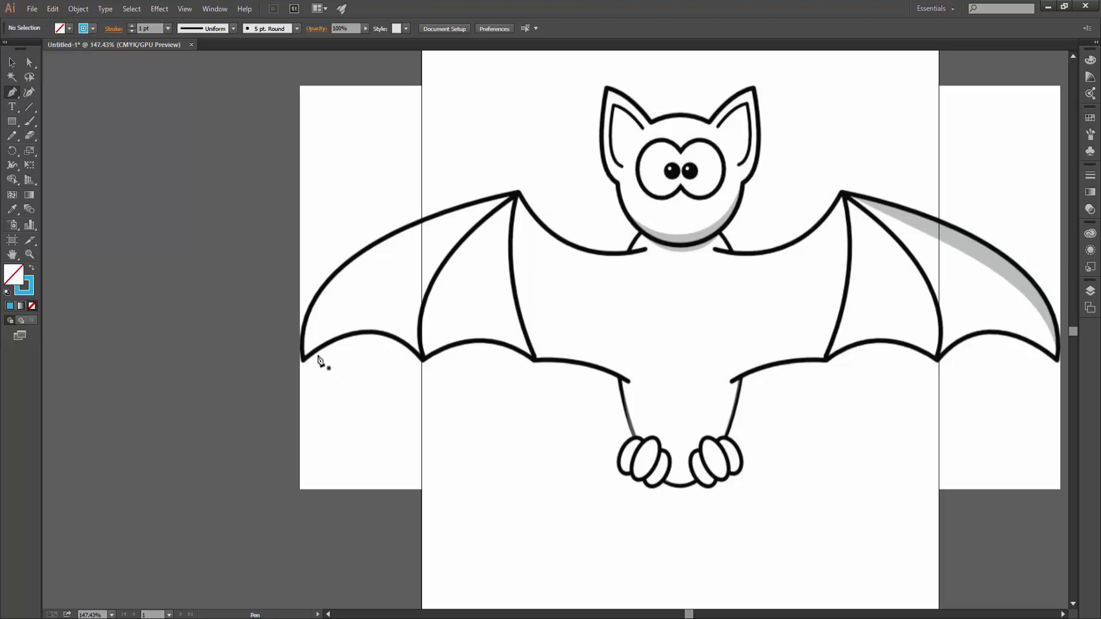
pyautogui.click(131, 26)
pyautogui.click(302, 360)
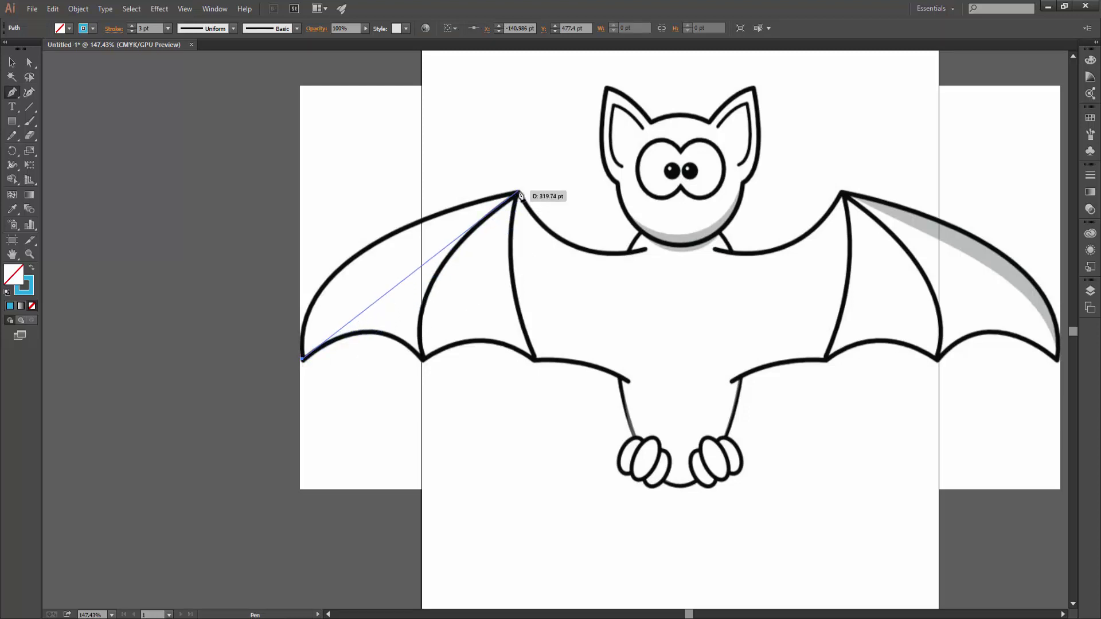
pyautogui.click(519, 194)
pyautogui.moveTo(519, 193)
pyautogui.mouseDown()
pyautogui.moveTo(544, 206)
pyautogui.moveTo(744, 161)
pyautogui.moveTo(726, 140)
pyautogui.moveTo(602, 177)
pyautogui.moveTo(541, 392)
pyautogui.moveTo(573, 388)
pyautogui.moveTo(696, 236)
pyautogui.moveTo(791, 184)
pyautogui.moveTo(766, 162)
pyautogui.moveTo(602, 178)
pyautogui.moveTo(769, 148)
pyautogui.moveTo(774, 130)
pyautogui.moveTo(758, 153)
pyautogui.moveTo(768, 138)
pyautogui.moveTo(776, 234)
pyautogui.moveTo(700, 193)
pyautogui.moveTo(744, 217)
pyautogui.moveTo(776, 162)
pyautogui.moveTo(768, 154)
pyautogui.moveTo(594, 212)
pyautogui.moveTo(521, 195)
pyautogui.mouseUp()
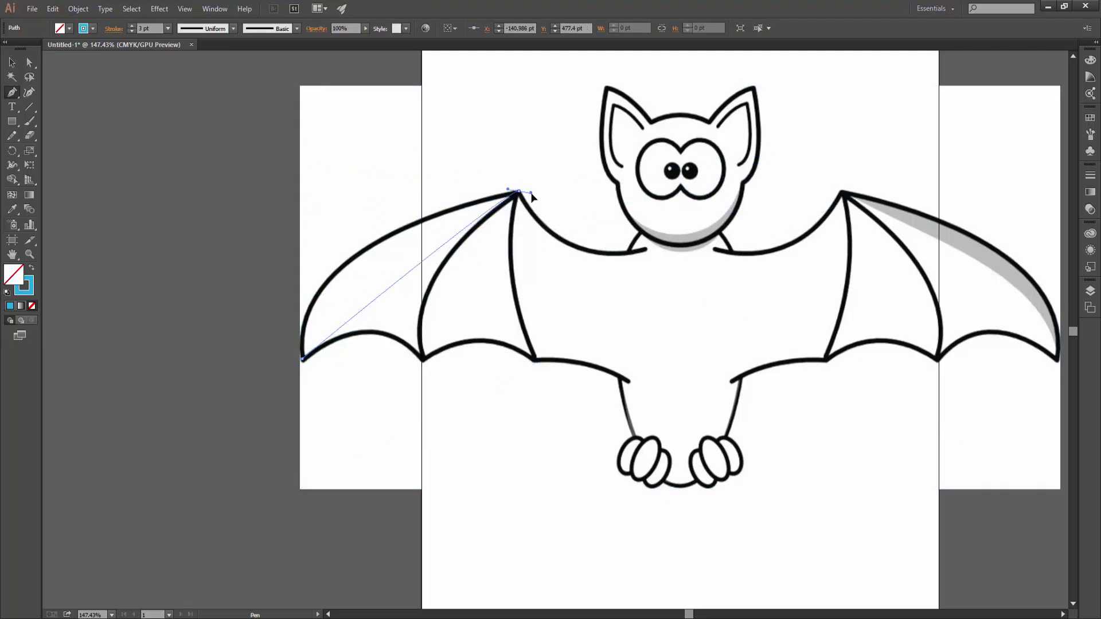
pyautogui.moveTo(521, 194)
pyautogui.mouseDown()
pyautogui.moveTo(584, 213)
pyautogui.moveTo(628, 209)
pyautogui.moveTo(642, 169)
pyautogui.moveTo(660, 159)
pyautogui.moveTo(715, 193)
pyautogui.moveTo(770, 142)
pyautogui.mouseUp()
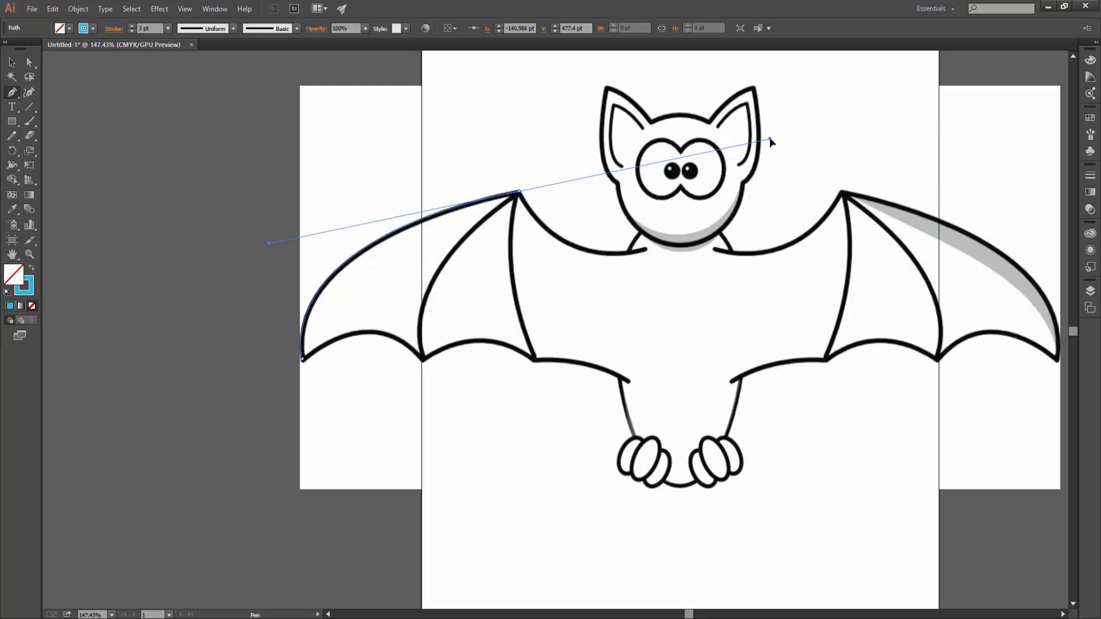
pyautogui.moveTo(519, 191)
pyautogui.mouseDown()
pyautogui.moveTo(683, 181)
pyautogui.moveTo(521, 196)
pyautogui.moveTo(510, 227)
pyautogui.moveTo(823, 253)
pyautogui.moveTo(675, 387)
pyautogui.mouseUp()
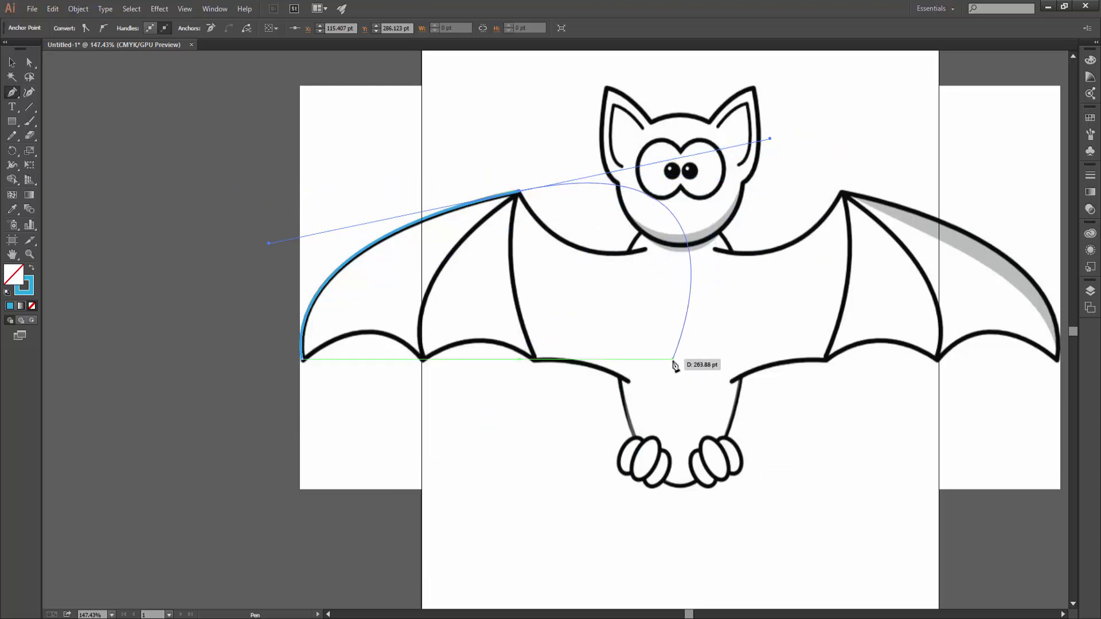
# Extend the outline from the wing top down to a corner at the neck, then end the path.
pyautogui.keyDown('alt'); pyautogui.click(519, 196); pyautogui.keyUp('alt')
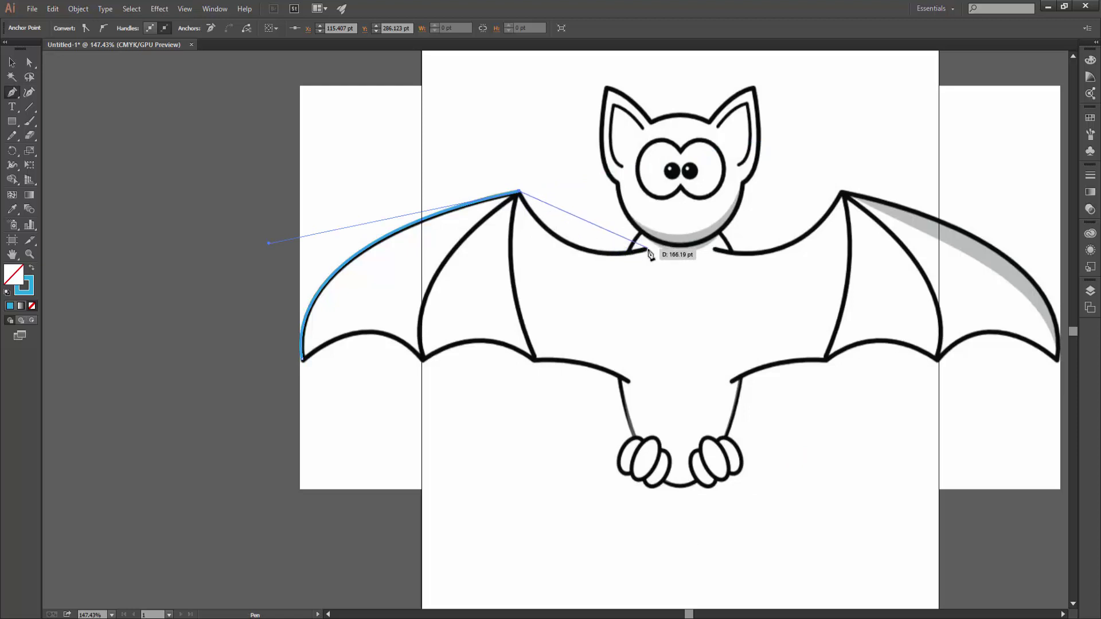
pyautogui.moveTo(648, 250); pyautogui.dragTo(748, 228)
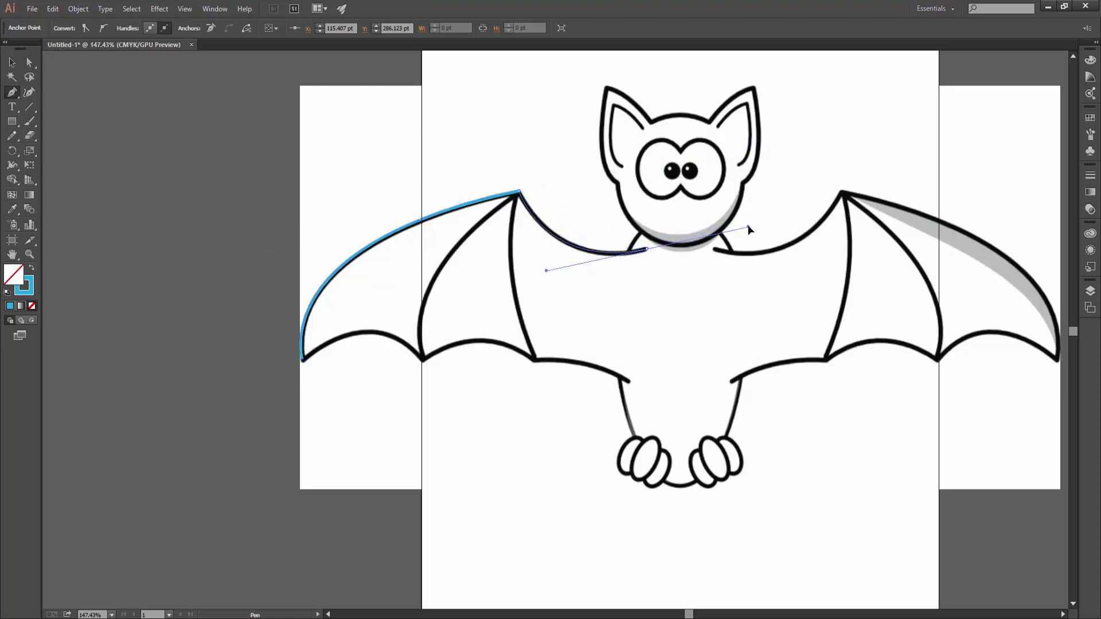
pyautogui.keyDown('alt'); pyautogui.click(647, 251); pyautogui.keyUp('alt')
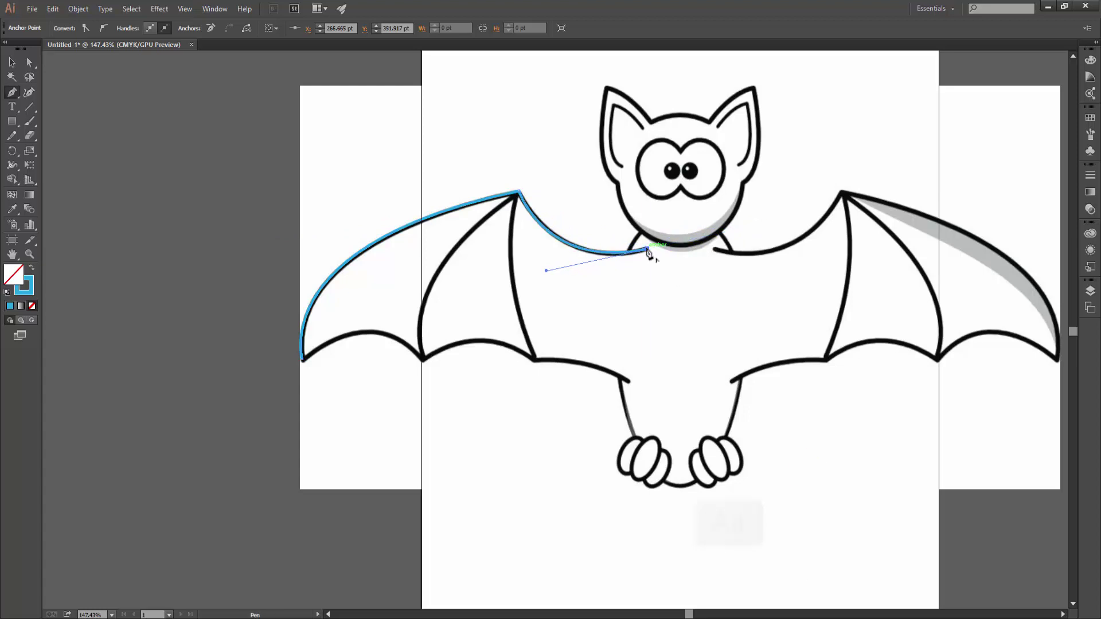
pyautogui.press('v')
pyautogui.click(275, 221)
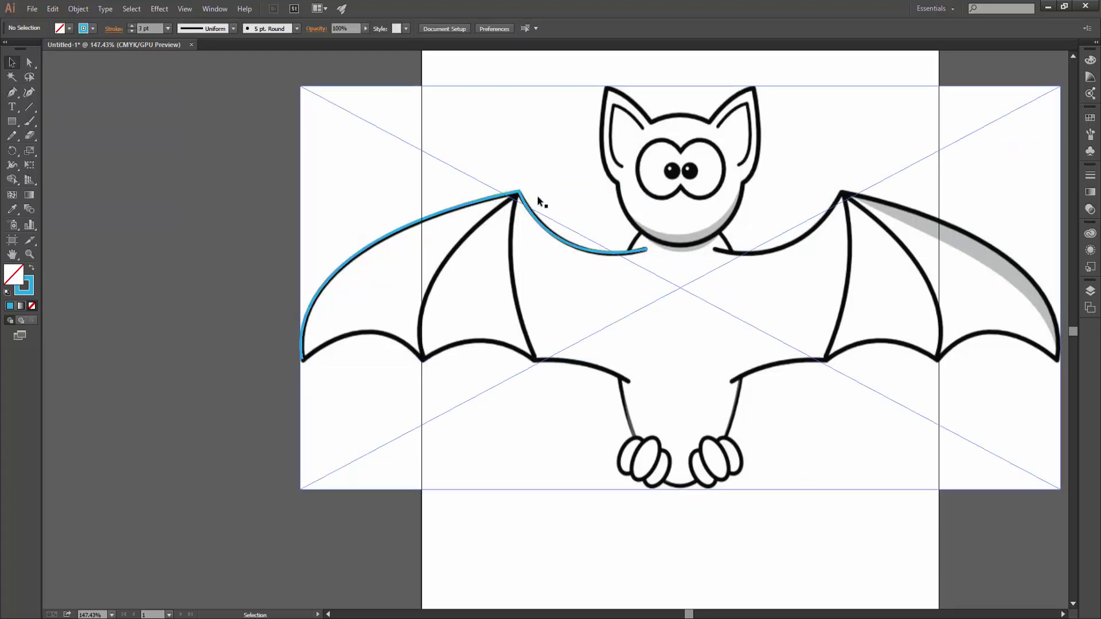
# Resume at the left wing tip and curve the lower edge to a corner at the first notch.
pyautogui.click(12, 91)
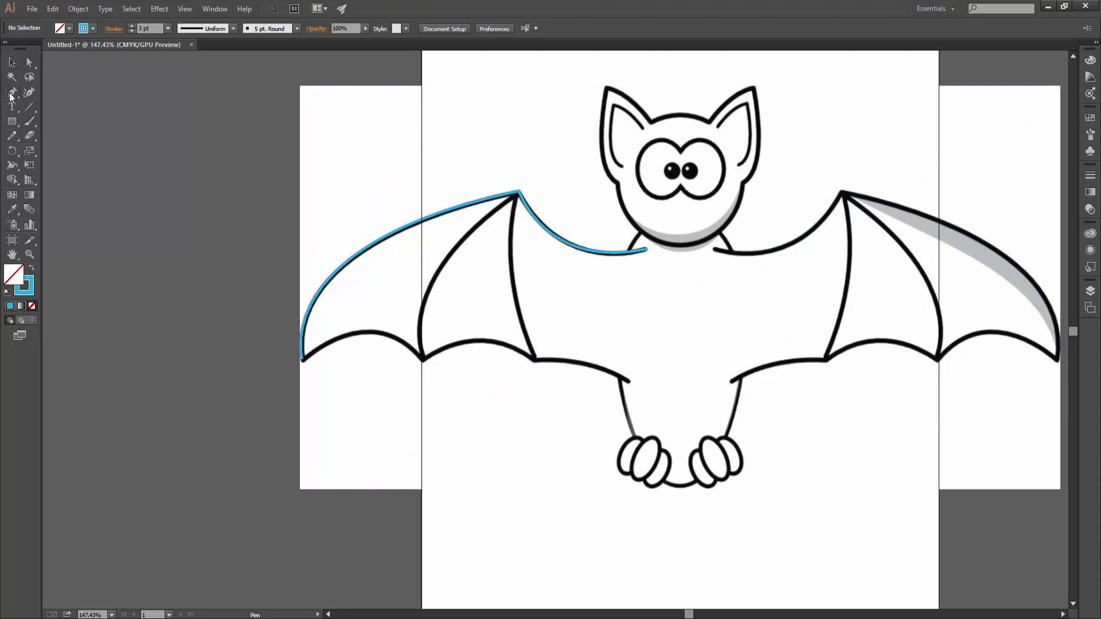
pyautogui.click(302, 360)
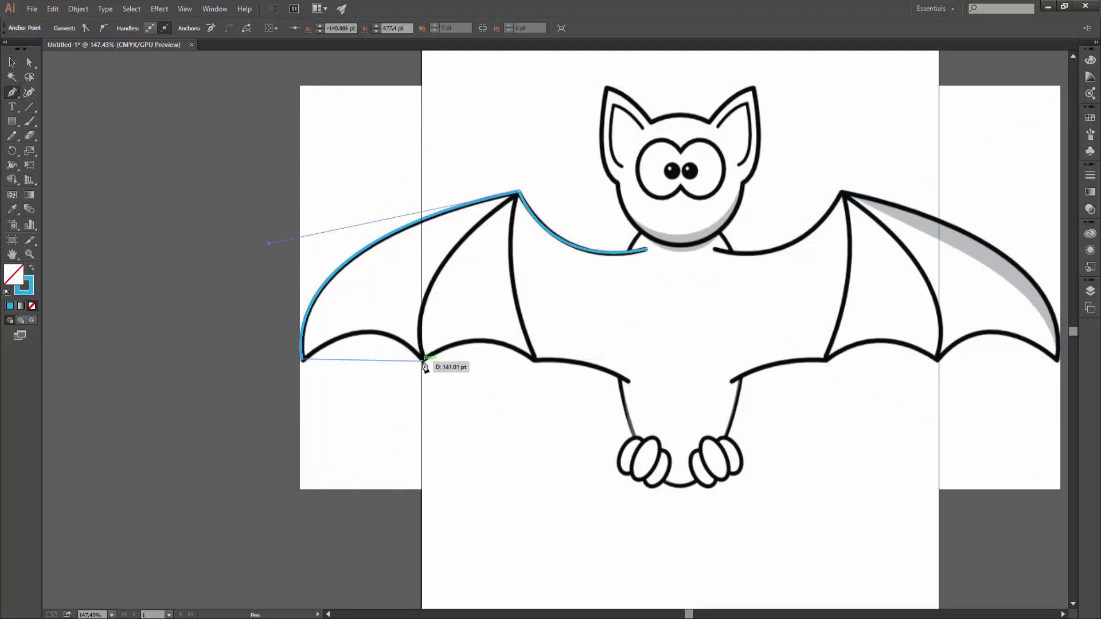
pyautogui.moveTo(422, 359)
pyautogui.mouseDown()
pyautogui.moveTo(442, 401)
pyautogui.moveTo(470, 420)
pyautogui.mouseUp()
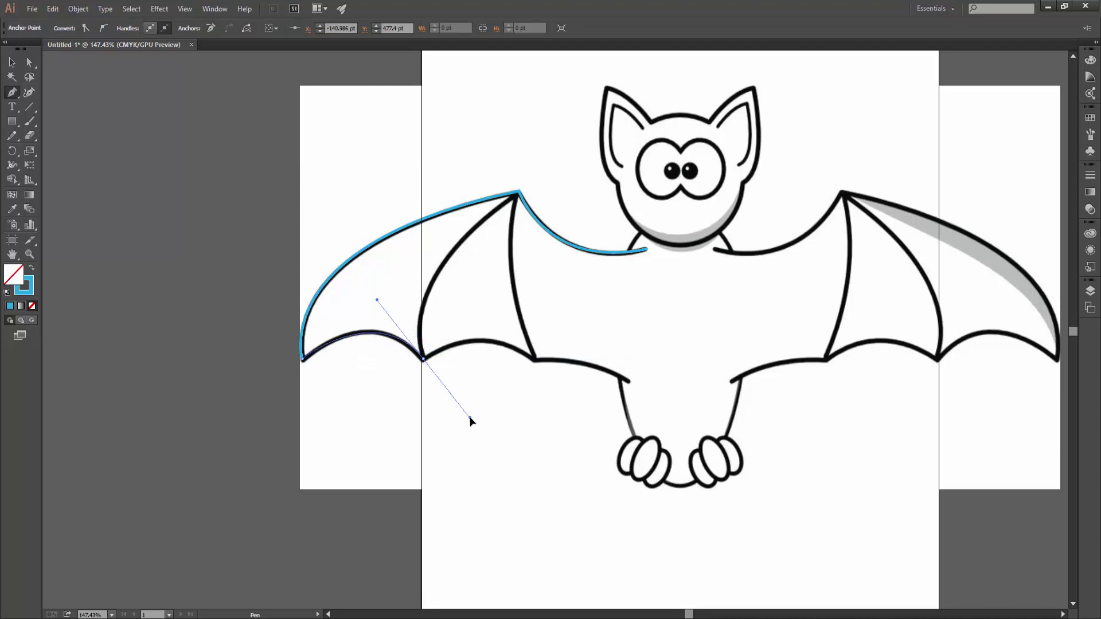
pyautogui.moveTo(470, 421); pyautogui.dragTo(478, 424)
pyautogui.click(423, 359)
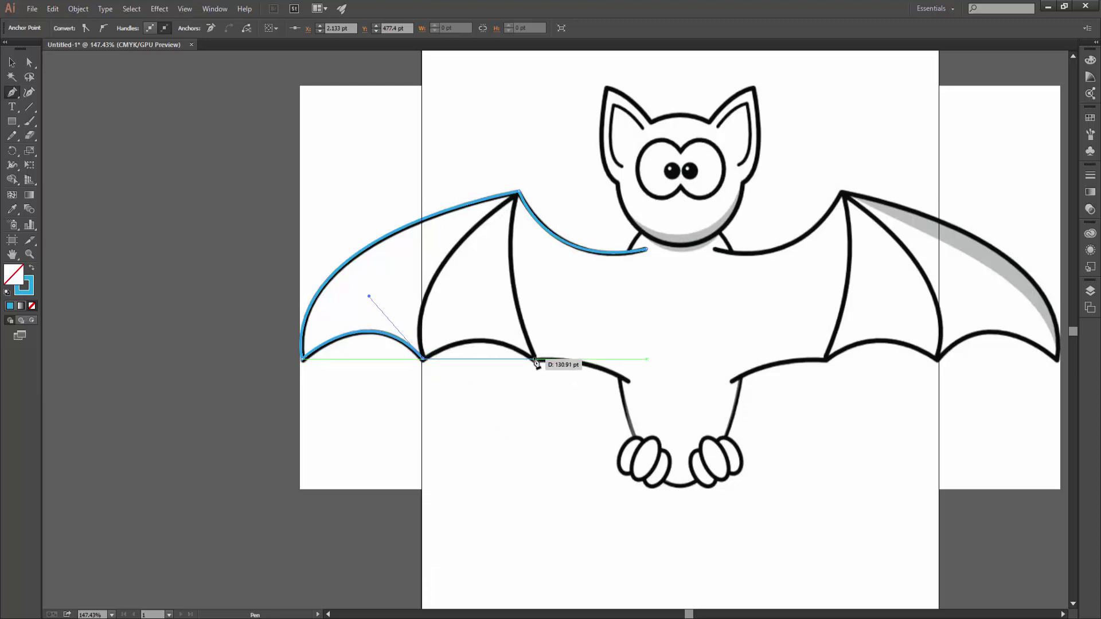
# Continue the scalloped edge through a corner at the second notch to a corner near the leg.
pyautogui.moveTo(535, 360); pyautogui.dragTo(595, 403)
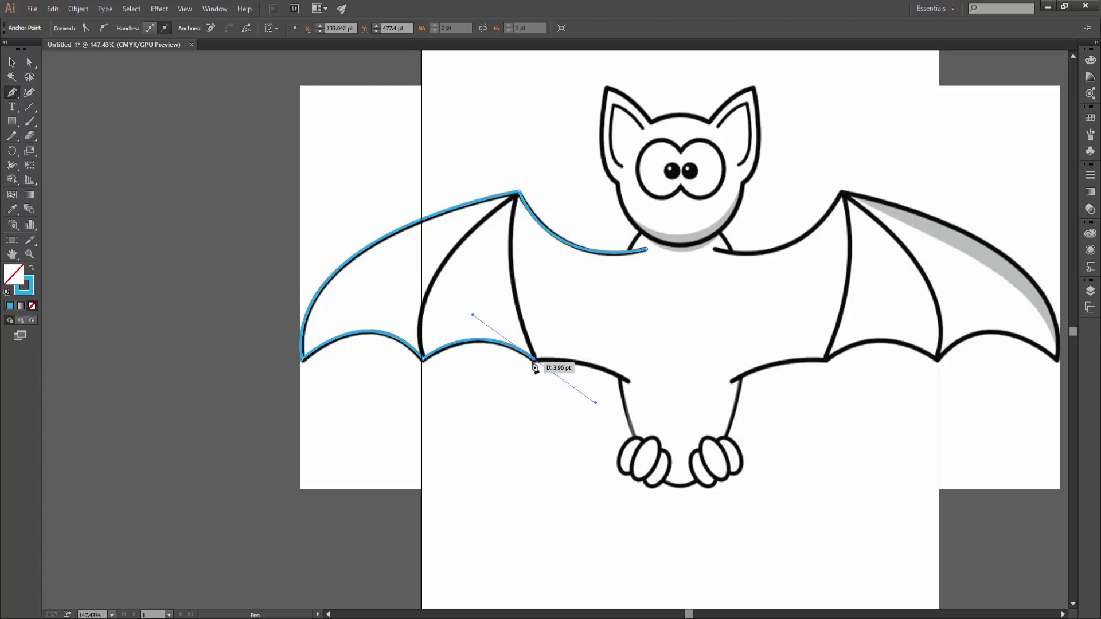
pyautogui.click(534, 361)
pyautogui.moveTo(630, 381); pyautogui.dragTo(653, 409)
pyautogui.moveTo(653, 410); pyautogui.dragTo(653, 408)
pyautogui.click(630, 381)
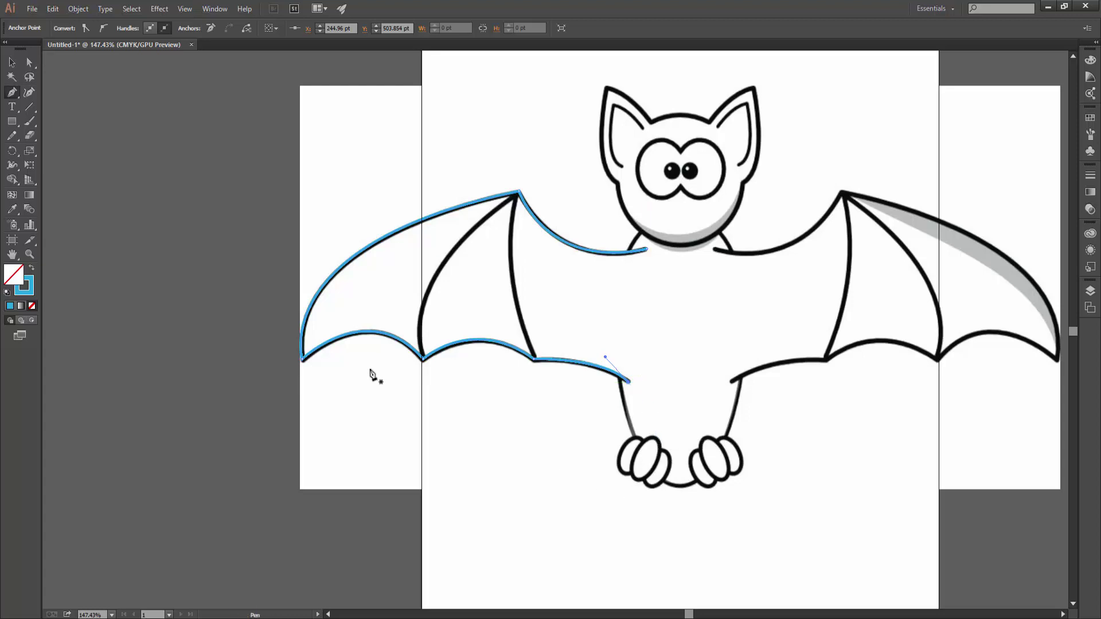
pyautogui.click(16, 95)
# Draw a curved blue bone line from the left wing top down to the first notch.
pyautogui.press('v')
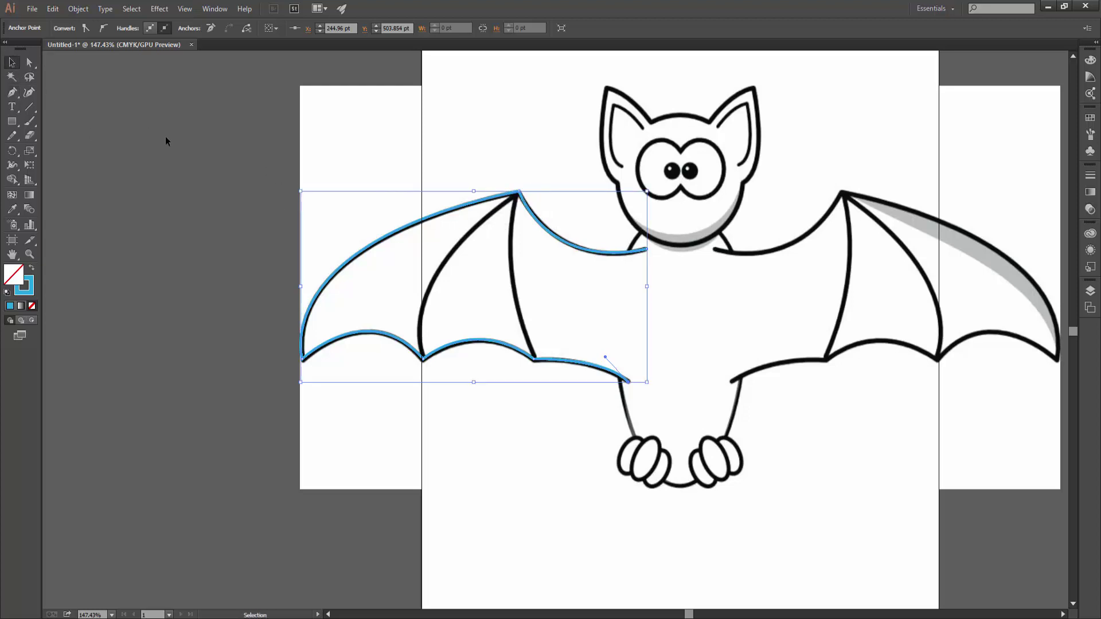
pyautogui.click(165, 135)
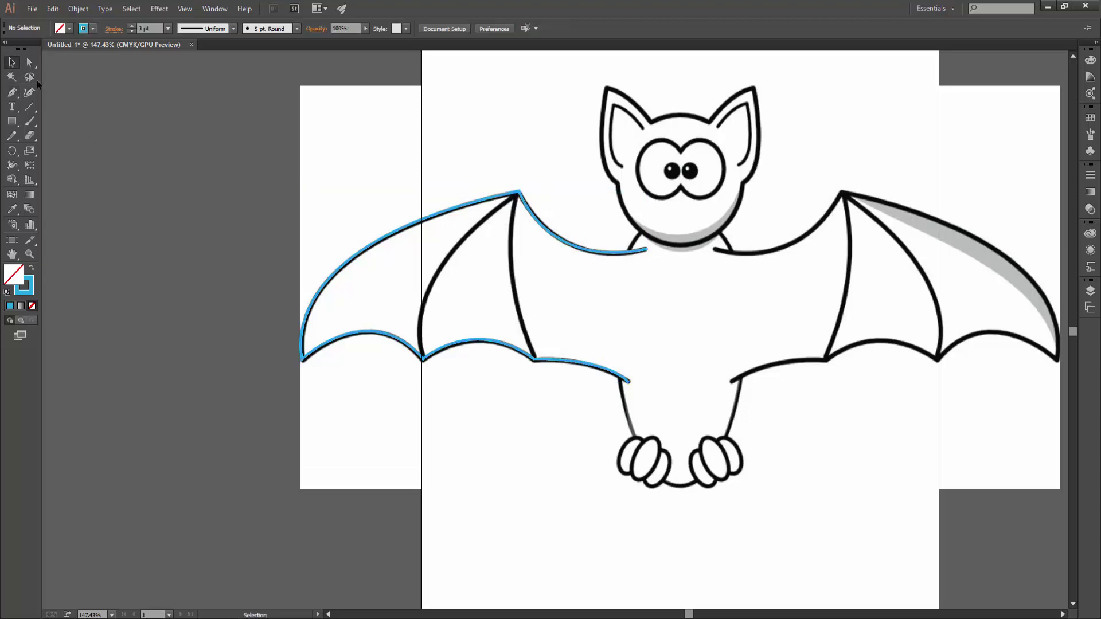
pyautogui.click(519, 194)
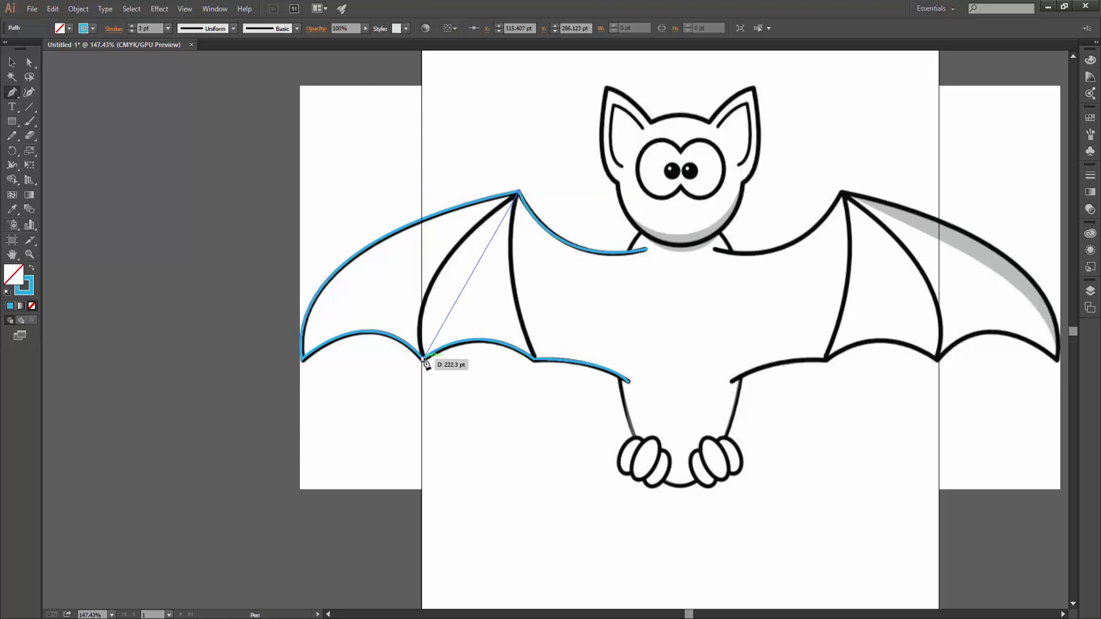
pyautogui.moveTo(423, 360); pyautogui.dragTo(449, 460)
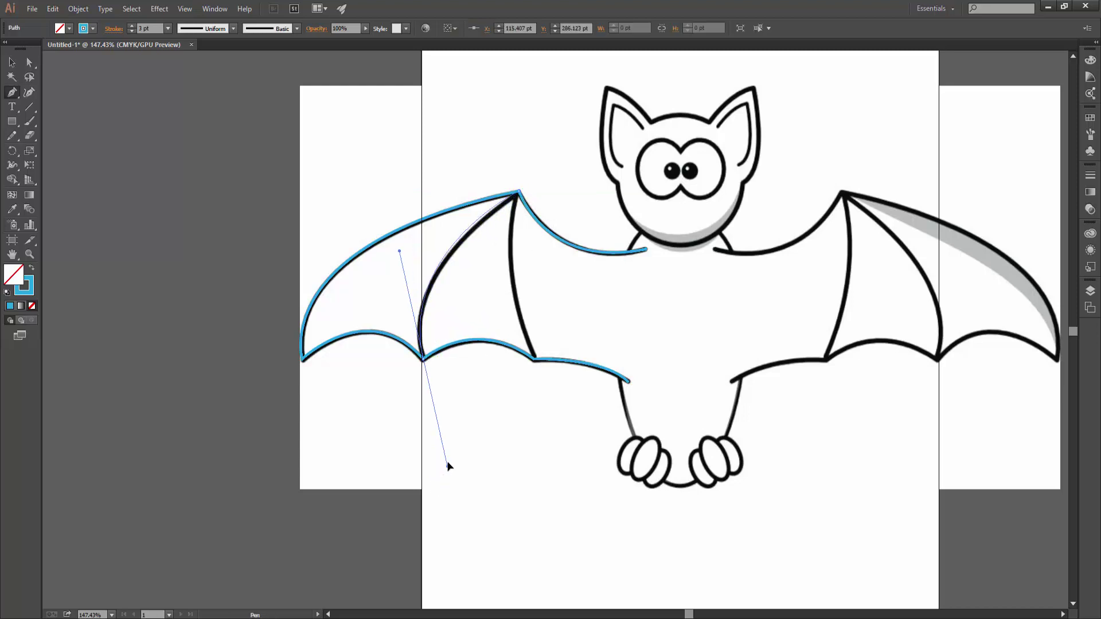
pyautogui.moveTo(423, 362); pyautogui.dragTo(425, 363)
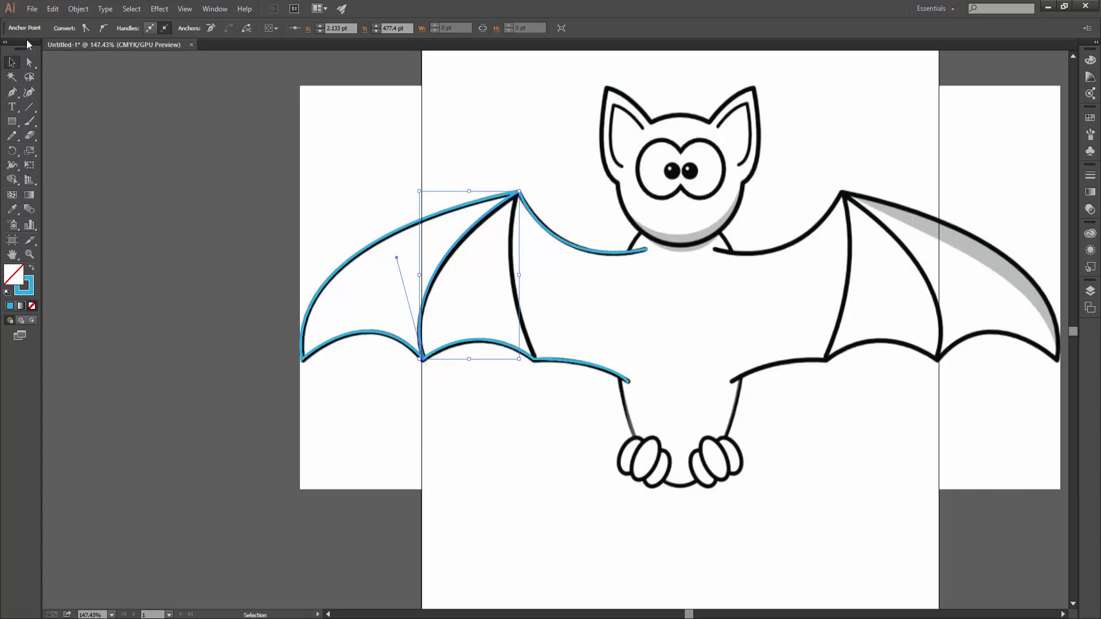
pyautogui.click(12, 62)
pyautogui.click(48, 96)
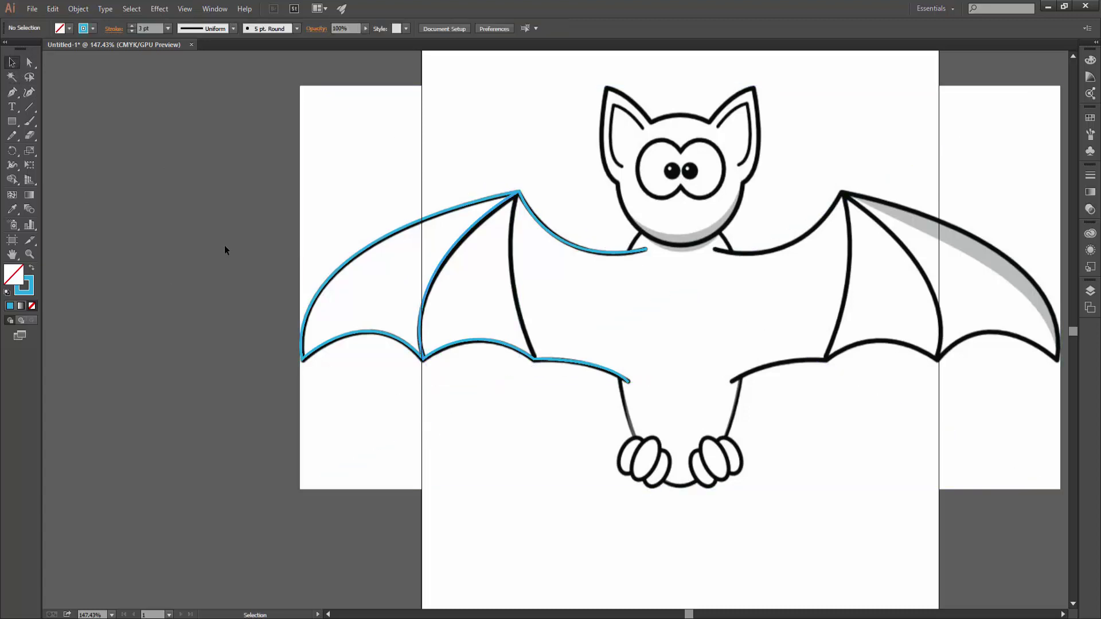
# Draw the second bone line from the left wing top to a corner at the second notch.
pyautogui.click(12, 92)
pyautogui.click(519, 192)
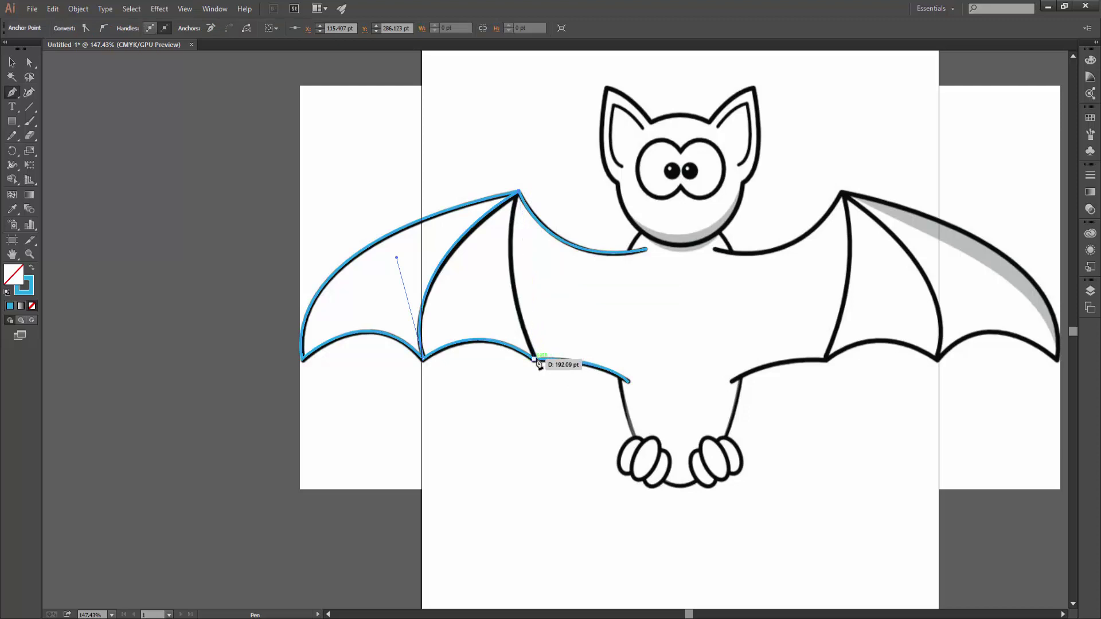
pyautogui.moveTo(534, 359); pyautogui.dragTo(577, 476)
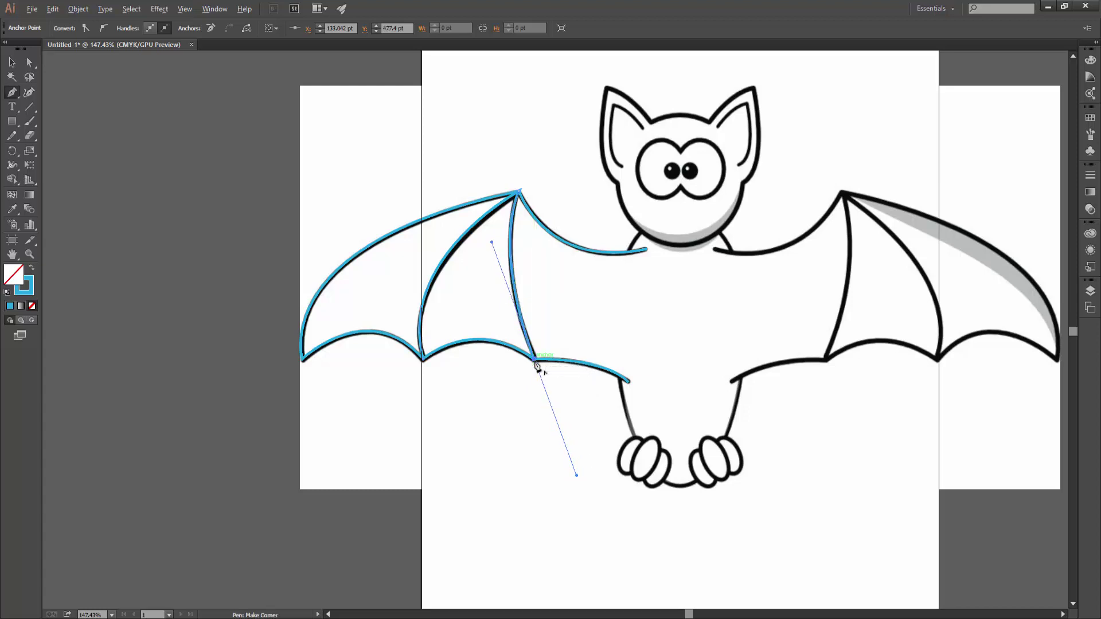
pyautogui.click(534, 361)
pyautogui.click(828, 360)
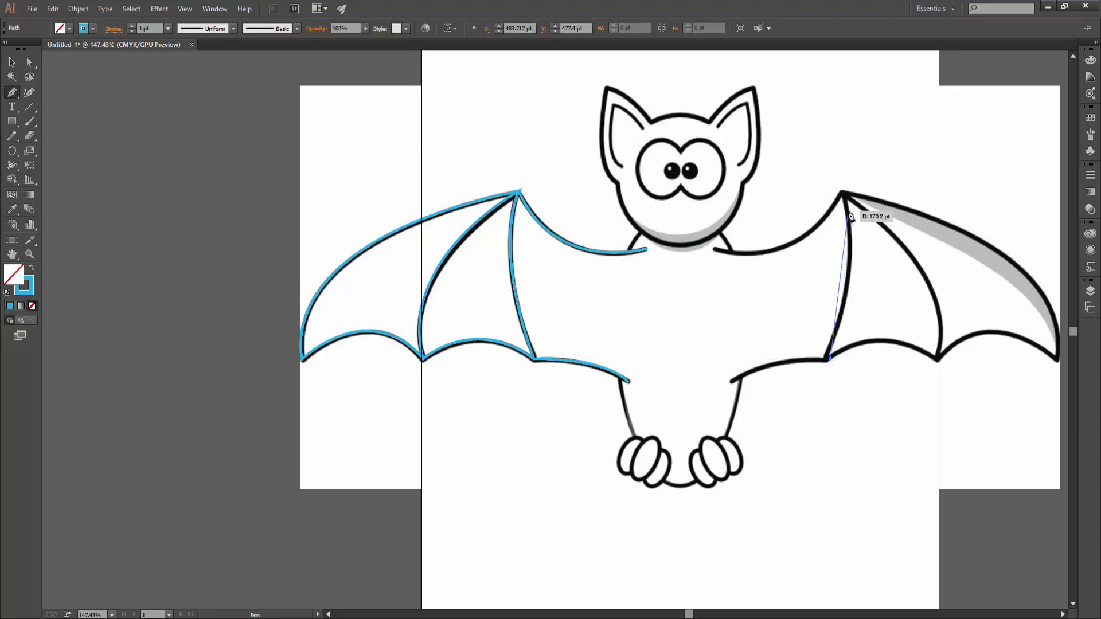
# Cancel the stray segment, deselect, reselect the Pen tool and centre the right wing in view.
pyautogui.press('Escape')
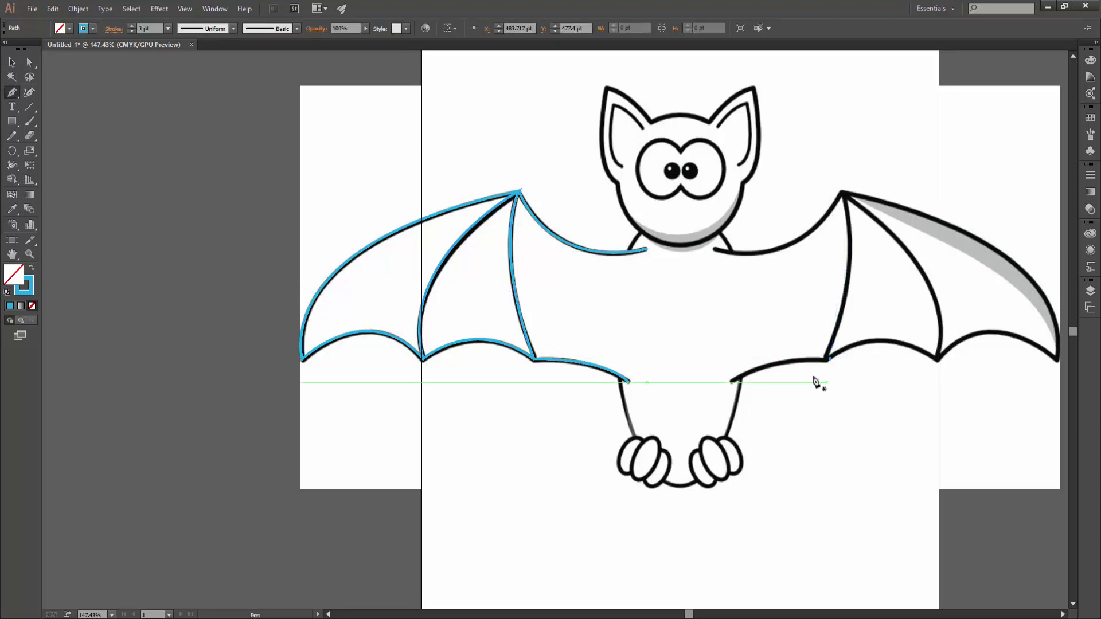
pyautogui.hotkey('ctrl', 'shift', 'a')
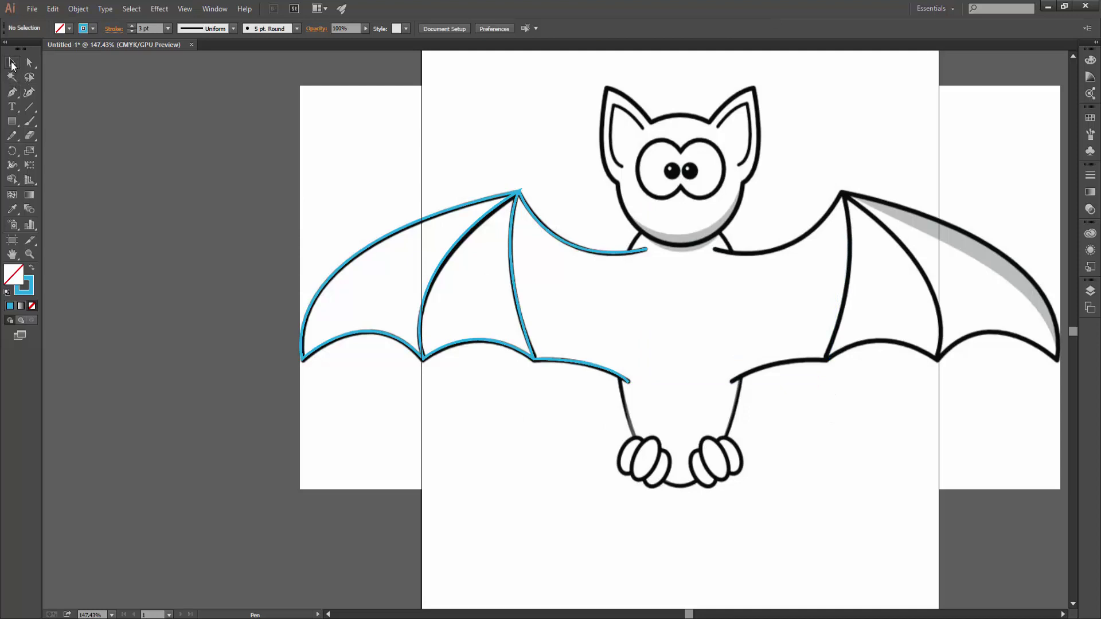
pyautogui.click(11, 62)
pyautogui.press('p')
pyautogui.moveTo(754, 302); pyautogui.dragTo(664, 295)
# Trace the right wing from its inner gap over a top corner, out to the tip and along the scalloped edge.
pyautogui.click(625, 242)
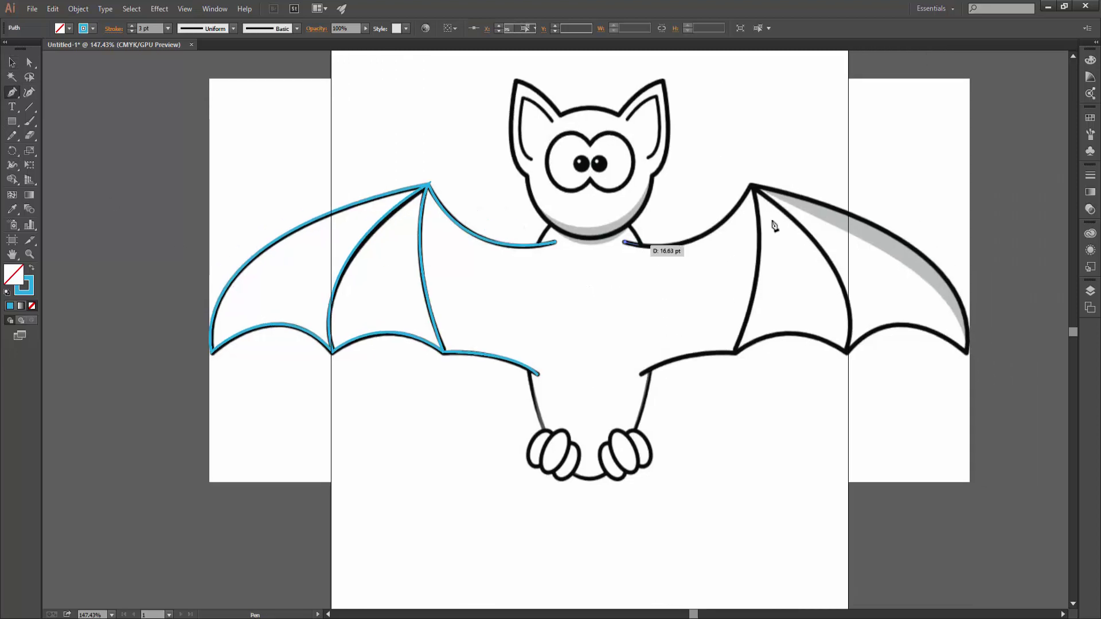
pyautogui.moveTo(751, 185); pyautogui.dragTo(800, 101)
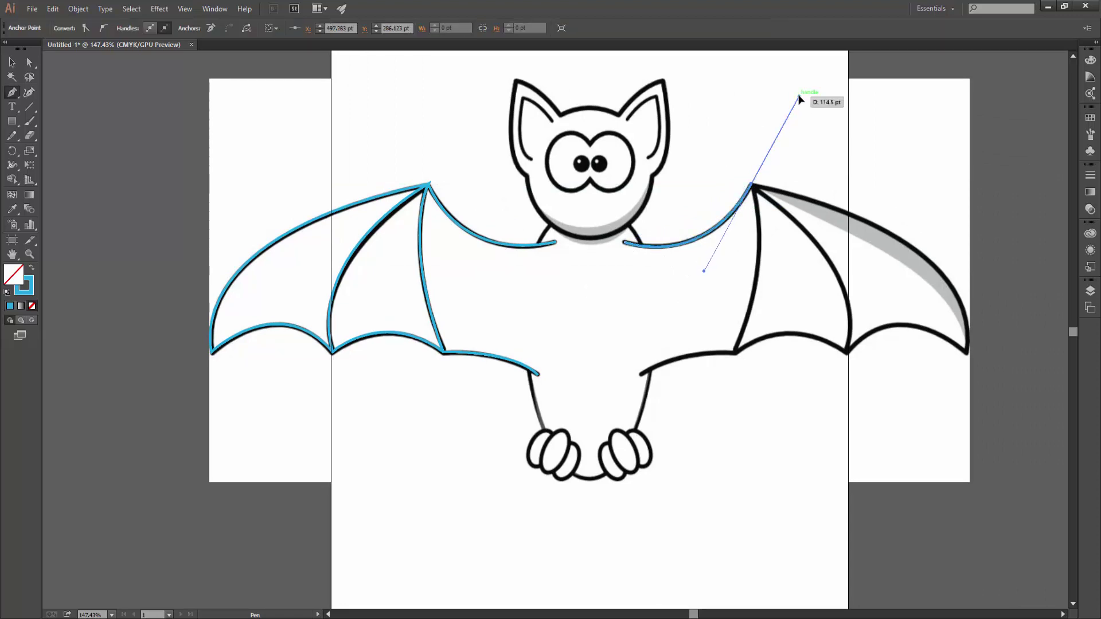
pyautogui.click(752, 184)
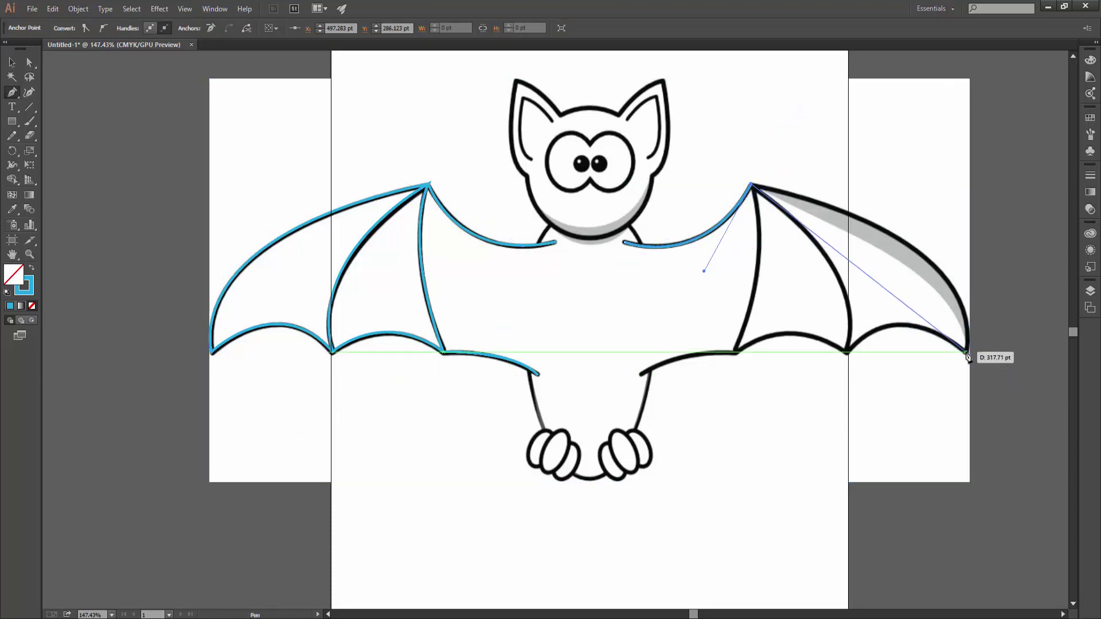
pyautogui.moveTo(966, 351); pyautogui.dragTo(984, 377)
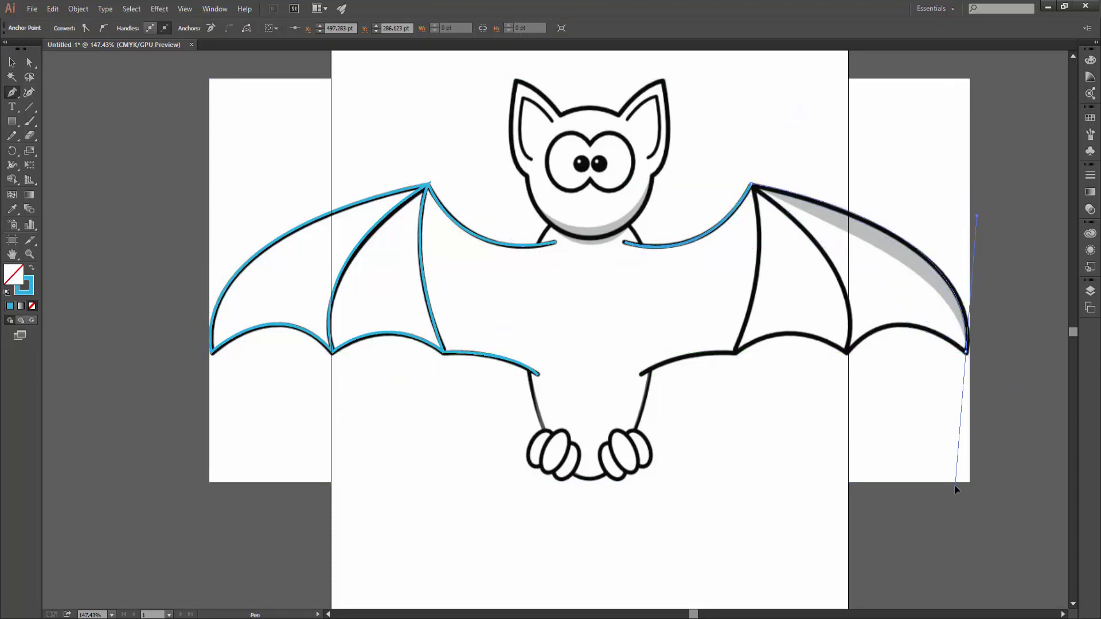
pyautogui.moveTo(847, 351); pyautogui.dragTo(793, 415)
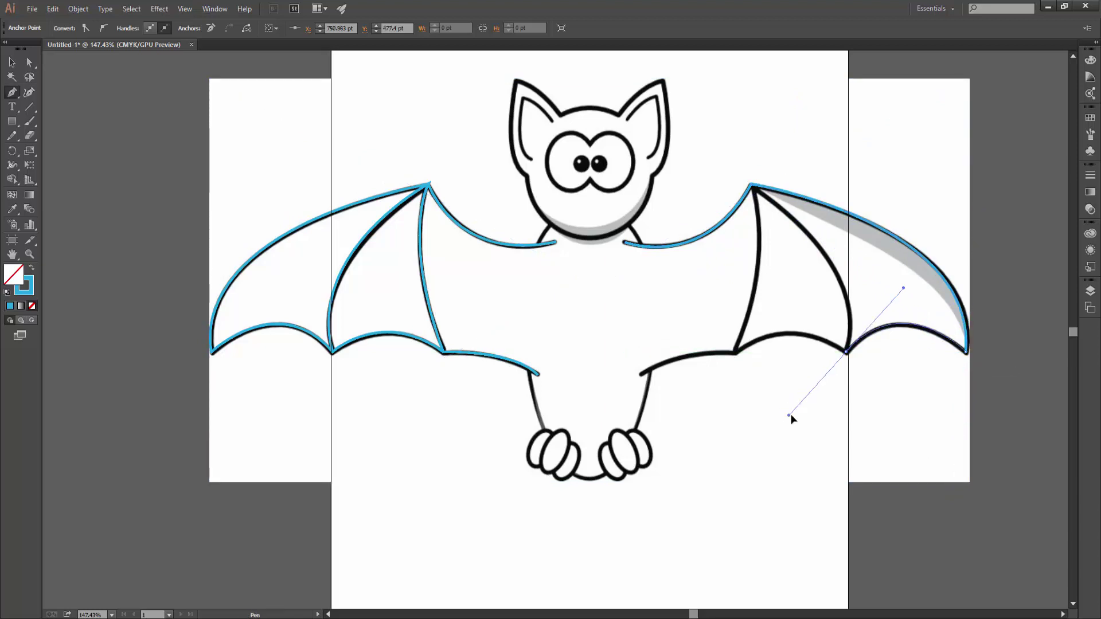
pyautogui.moveTo(735, 352)
pyautogui.mouseDown()
pyautogui.moveTo(673, 394)
pyautogui.moveTo(604, 403)
pyautogui.mouseUp()
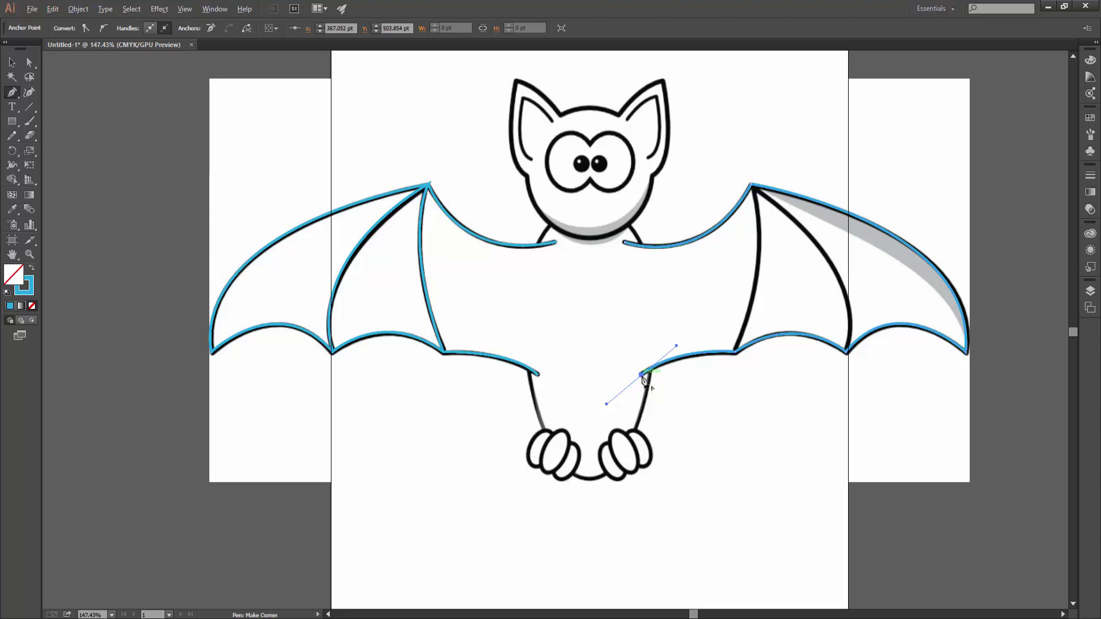
pyautogui.press('Escape')
pyautogui.click(12, 63)
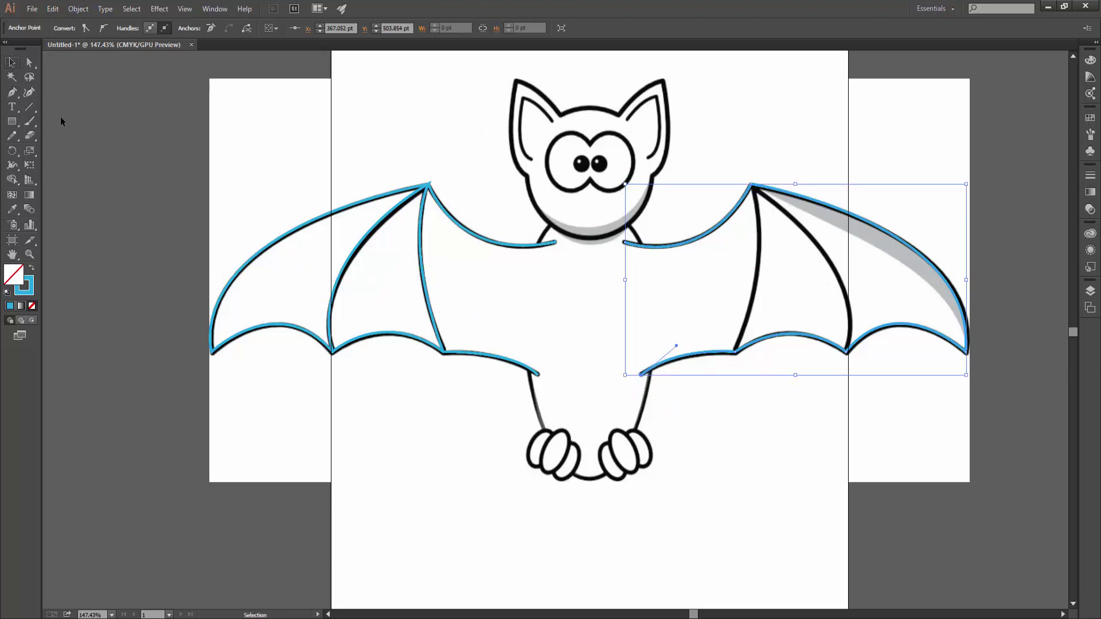
# Draw two curved finger lines linking the right wing's top point to its outer and inner joints.
pyautogui.click(191, 209)
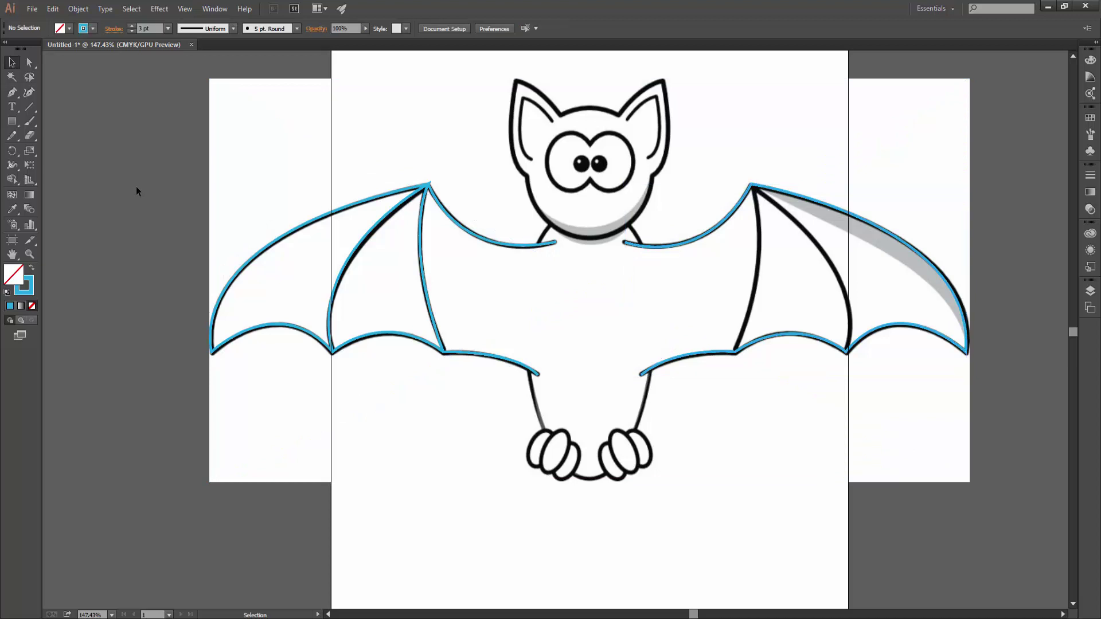
pyautogui.click(12, 93)
pyautogui.moveTo(752, 186); pyautogui.dragTo(771, 226)
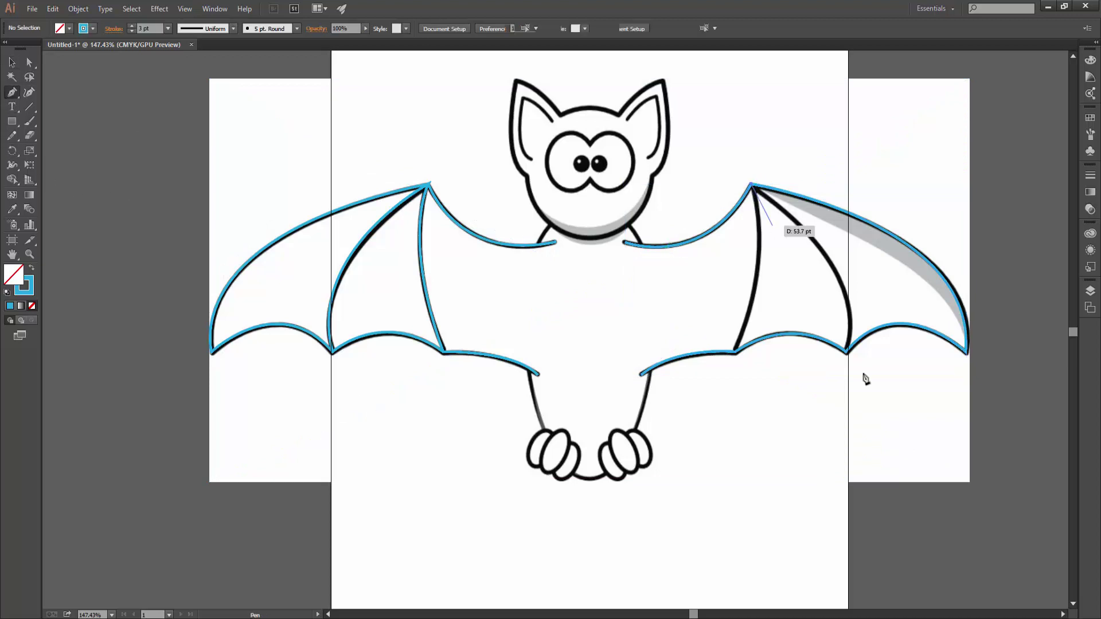
pyautogui.moveTo(846, 352); pyautogui.dragTo(828, 454)
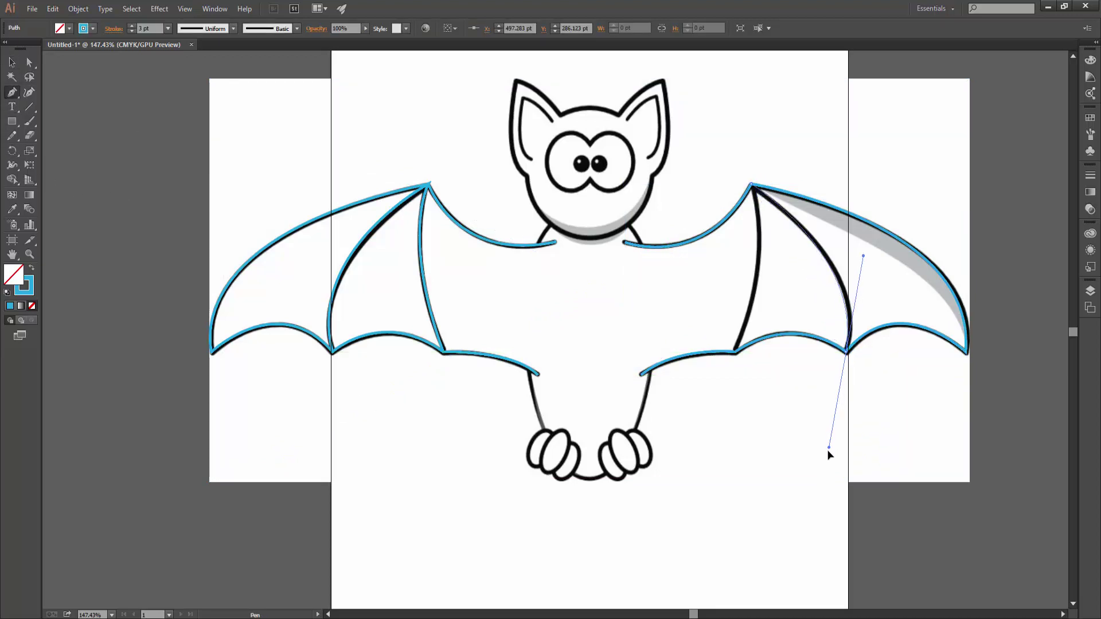
pyautogui.moveTo(846, 352)
pyautogui.mouseDown()
pyautogui.moveTo(856, 371)
pyautogui.moveTo(847, 356)
pyautogui.mouseUp()
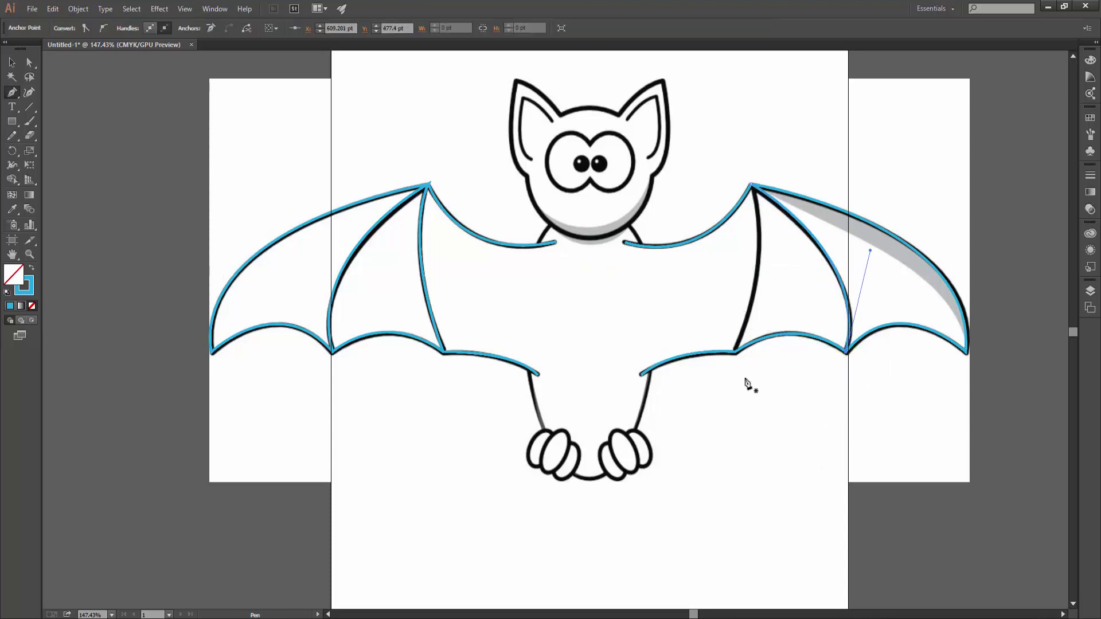
pyautogui.press('v')
pyautogui.click(867, 527)
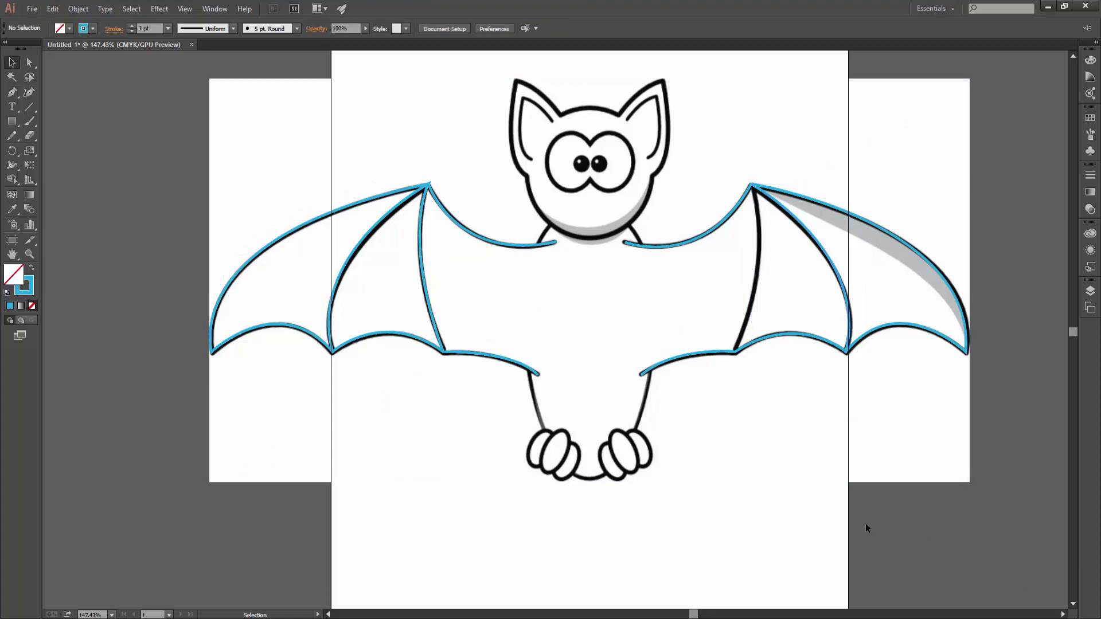
pyautogui.press('p')
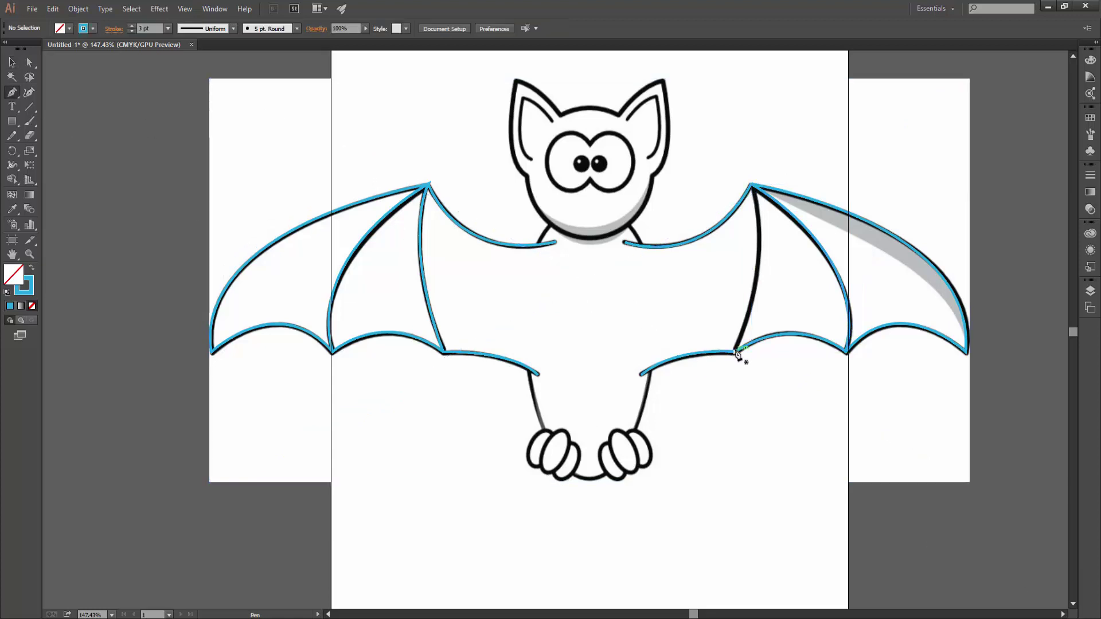
pyautogui.click(734, 353)
pyautogui.moveTo(751, 185); pyautogui.dragTo(730, 78)
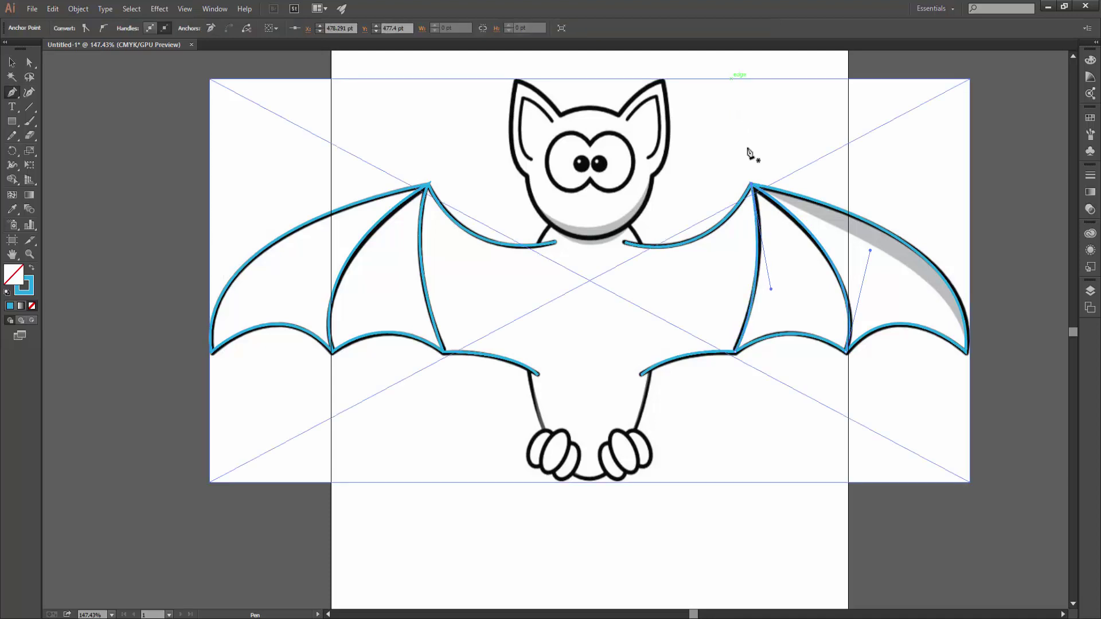
# Finish the inner finger line and delete the bat reference picture.
pyautogui.press('v')
pyautogui.click(360, 465)
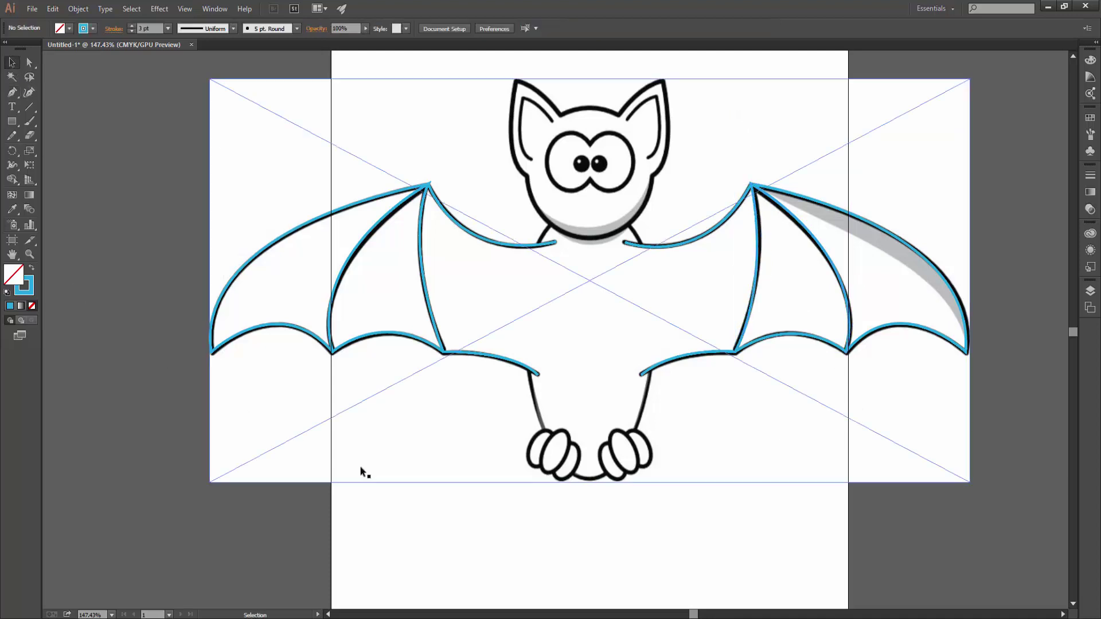
pyautogui.moveTo(971, 497); pyautogui.dragTo(860, 470)
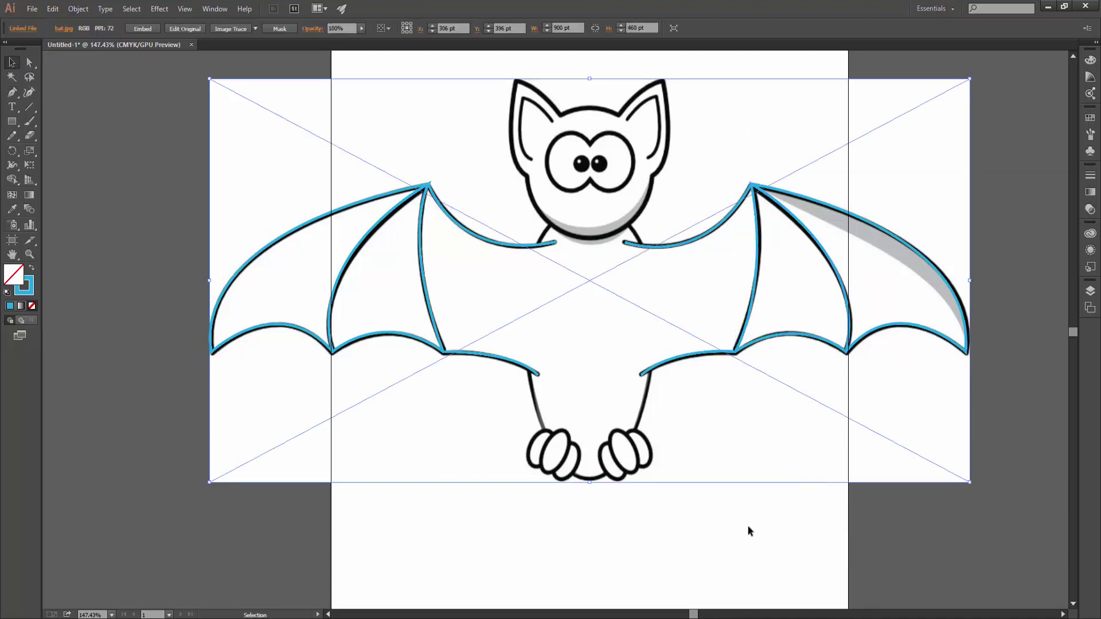
pyautogui.press('Delete')
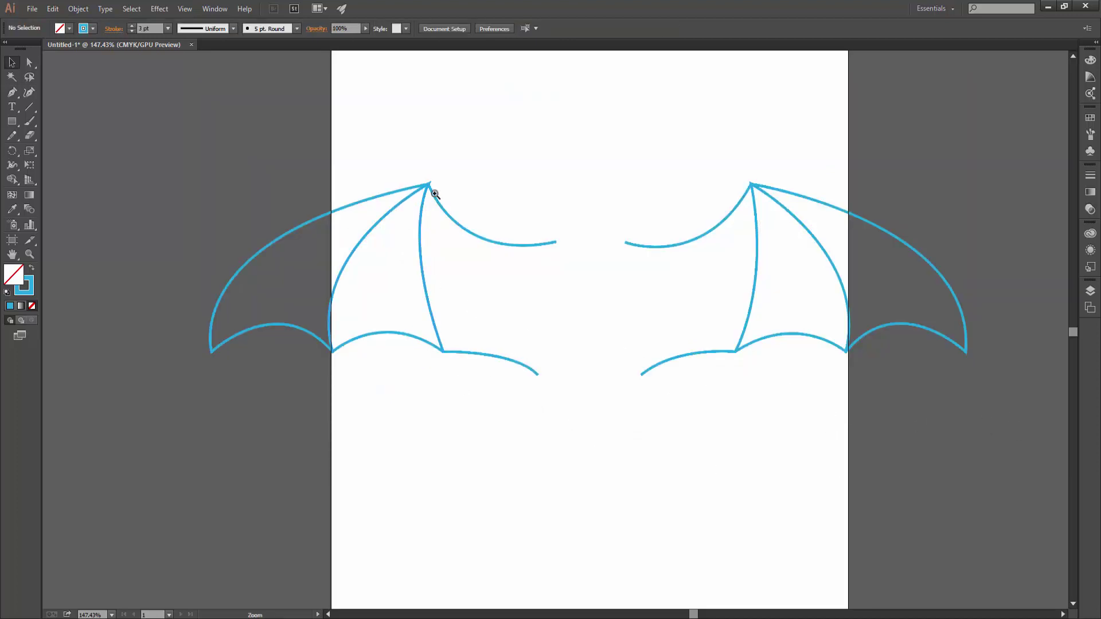
# Zoom in and move the left wing-tip anchor with Direct Selection so the lines meet.
pyautogui.moveTo(411, 193); pyautogui.dragTo(567, 196)
pyautogui.moveTo(499, 165); pyautogui.dragTo(573, 166)
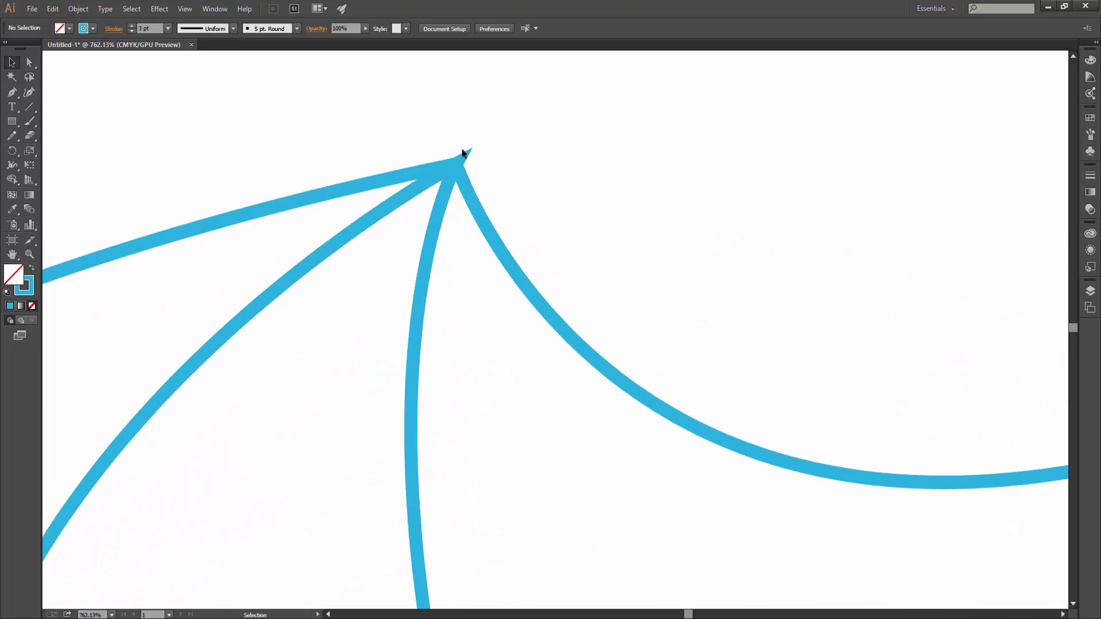
pyautogui.click(387, 208)
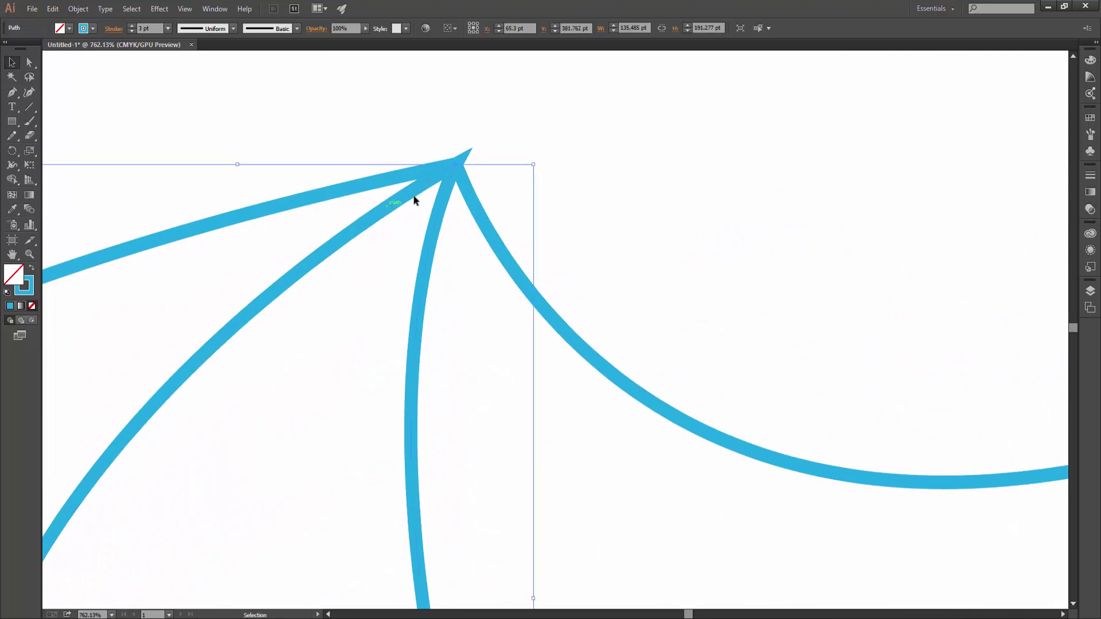
pyautogui.click(30, 62)
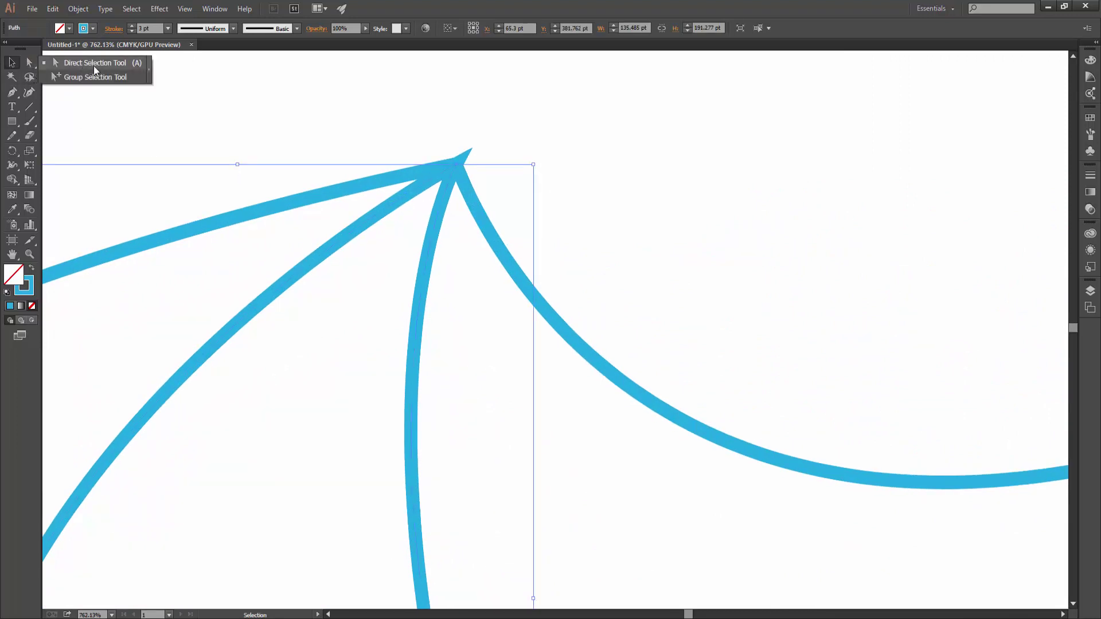
pyautogui.click(100, 64)
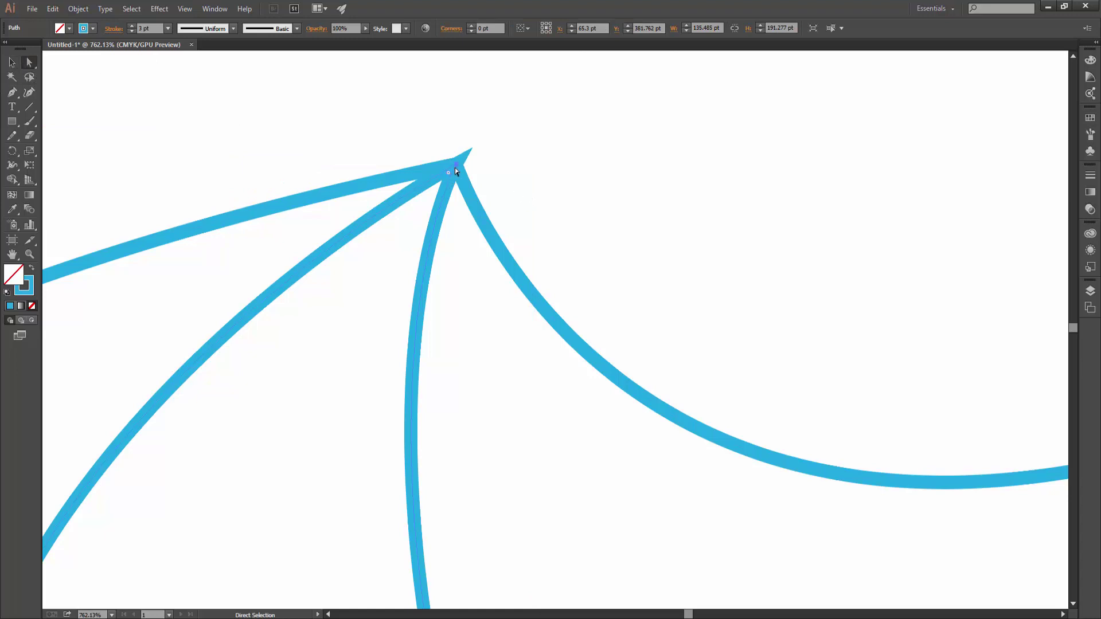
pyautogui.moveTo(456, 167); pyautogui.dragTo(454, 177)
pyautogui.click(774, 373)
# Nudge the right wing's top anchor slightly right to align the lines, then zoom out.
pyautogui.scroll(-3, 794, 376)
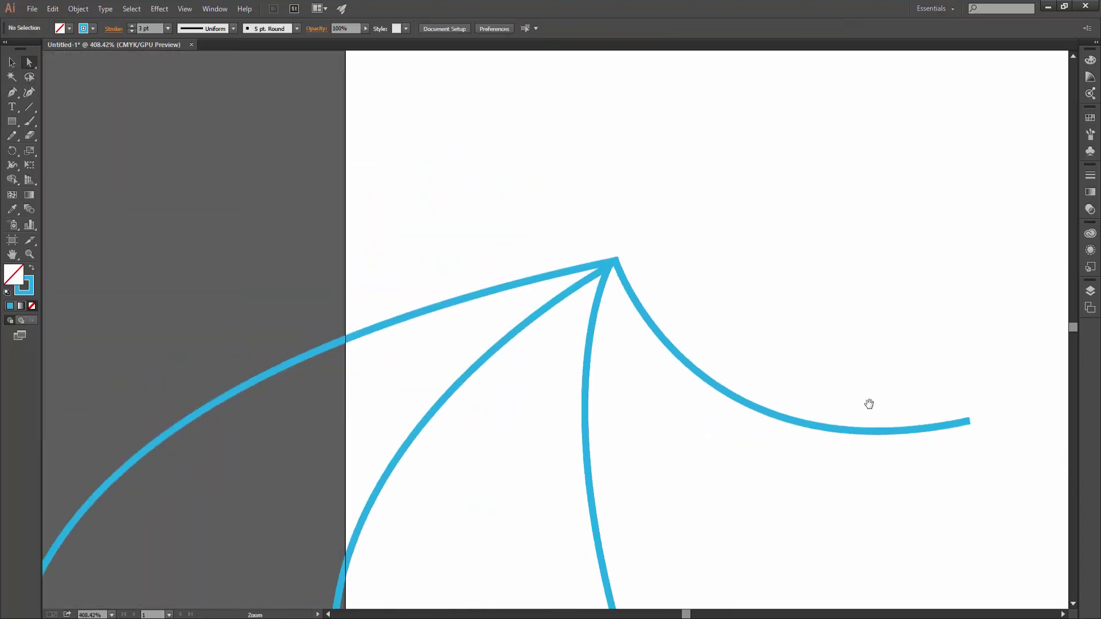
pyautogui.moveTo(868, 404); pyautogui.dragTo(406, 304)
pyautogui.moveTo(867, 376); pyautogui.dragTo(480, 370)
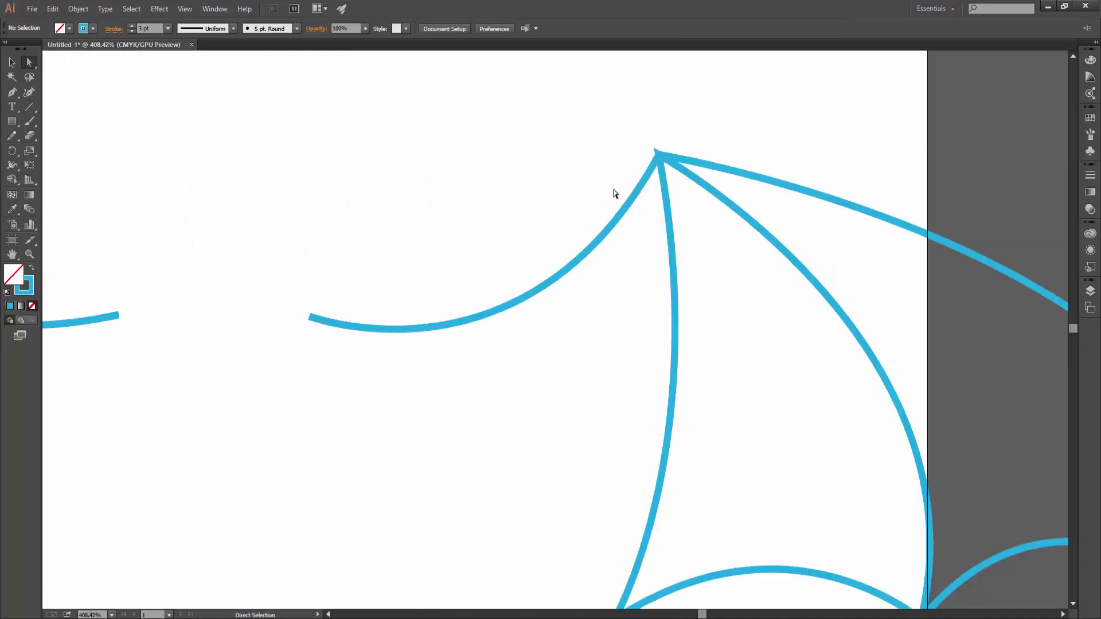
pyautogui.click(658, 157)
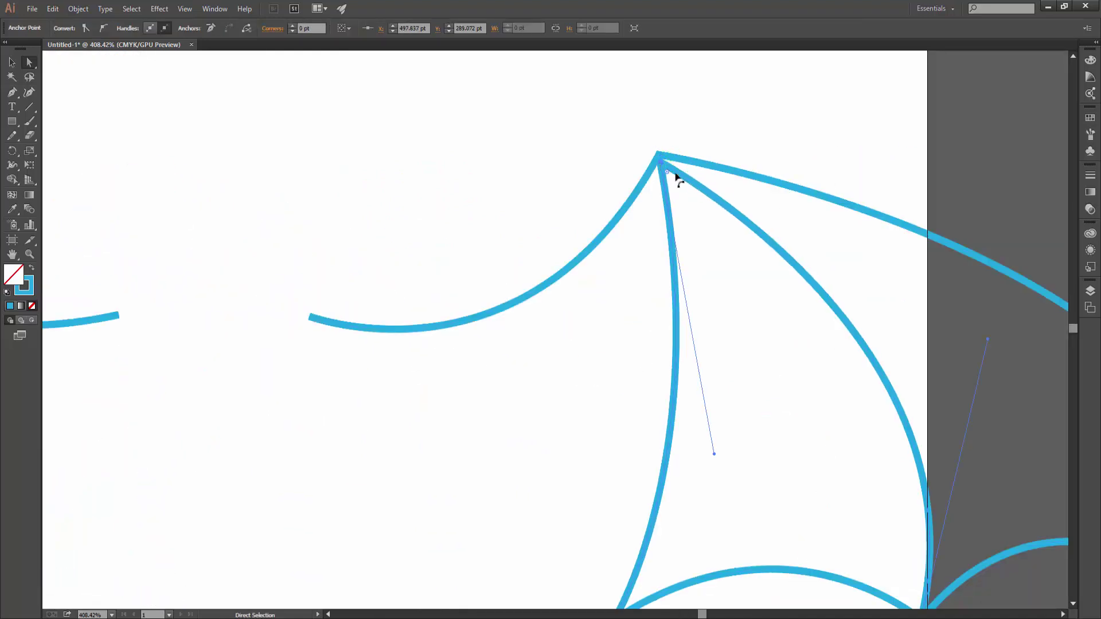
pyautogui.moveTo(662, 165); pyautogui.dragTo(666, 164)
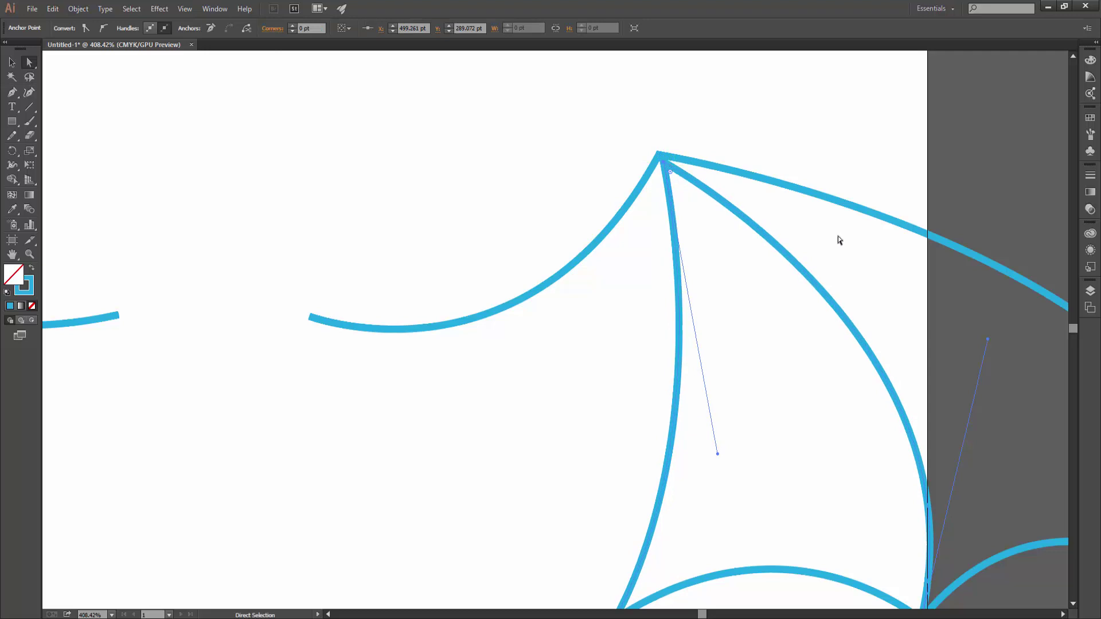
pyautogui.click(838, 239)
pyautogui.keyDown('alt'); pyautogui.scroll(-2, 703, 292); pyautogui.keyUp('alt')
pyautogui.keyDown('alt'); pyautogui.scroll(-2, 785, 335); pyautogui.keyUp('alt')
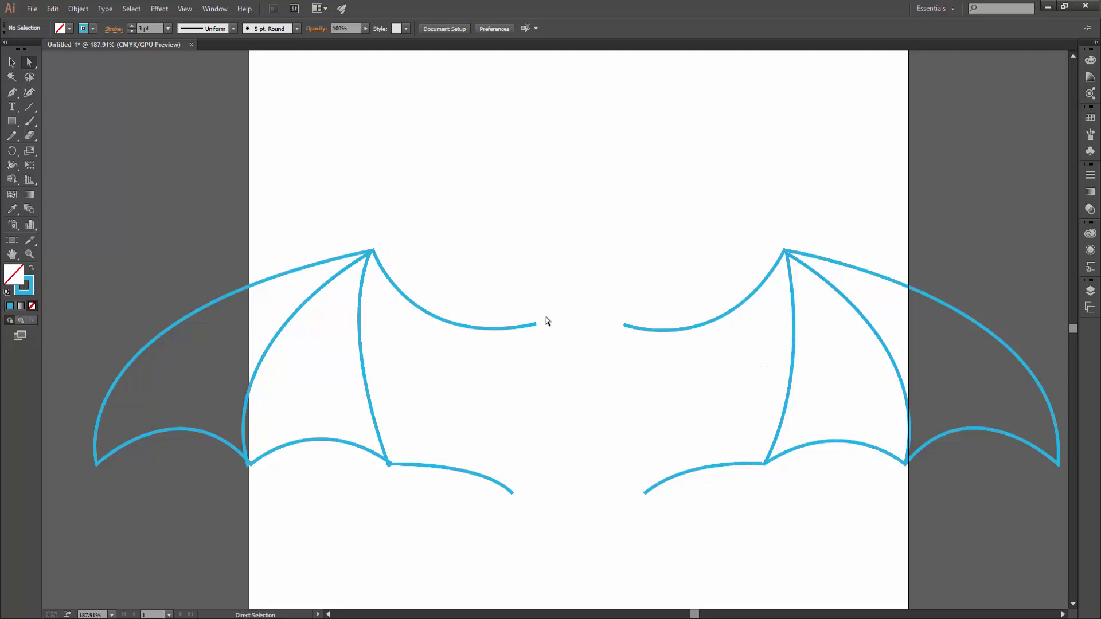
# Drag bat.jpg from the desktop into the document and move it left of the artboard.
pyautogui.click(421, 608)
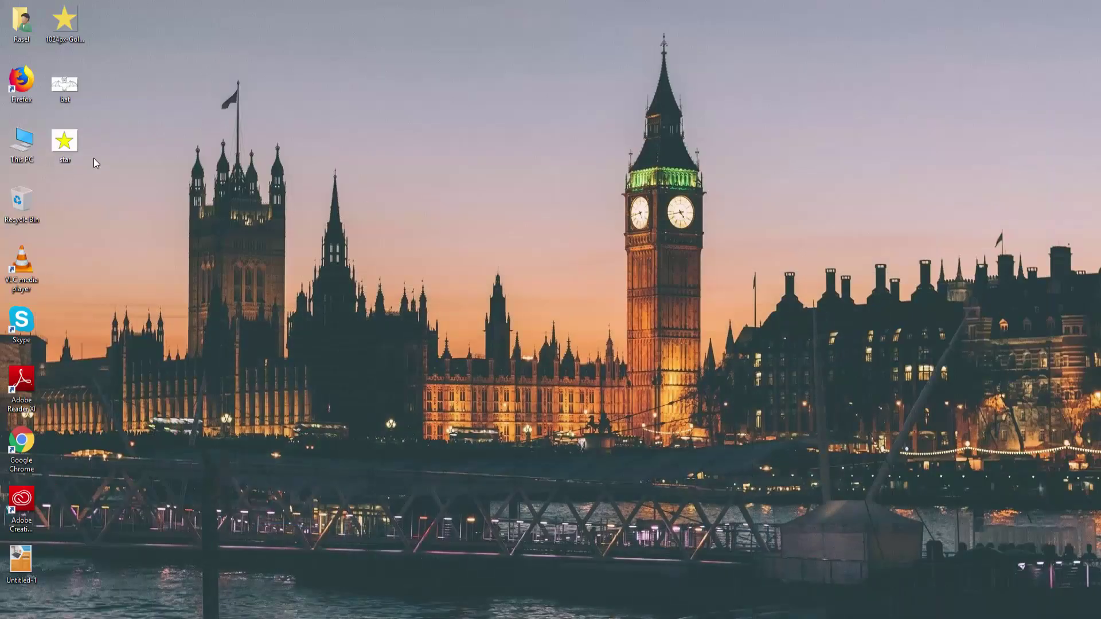
pyautogui.moveTo(64, 84)
pyautogui.mouseDown()
pyautogui.moveTo(517, 400)
pyautogui.moveTo(629, 315)
pyautogui.mouseUp()
pyautogui.scroll(-3, 574, 288)
pyautogui.click(12, 62)
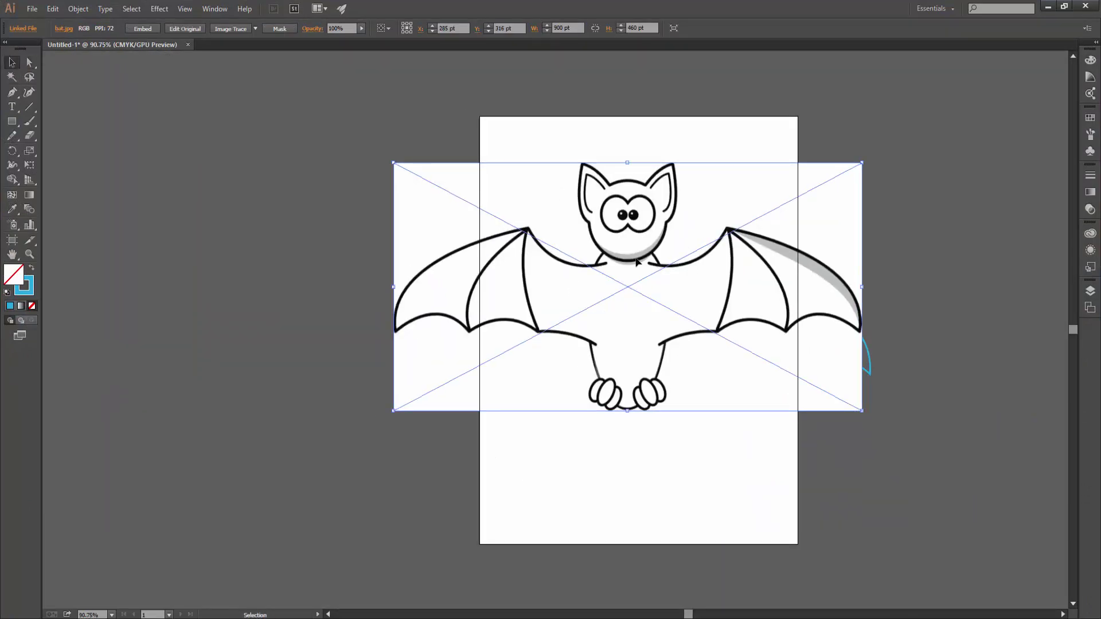
pyautogui.moveTo(638, 265); pyautogui.dragTo(288, 236)
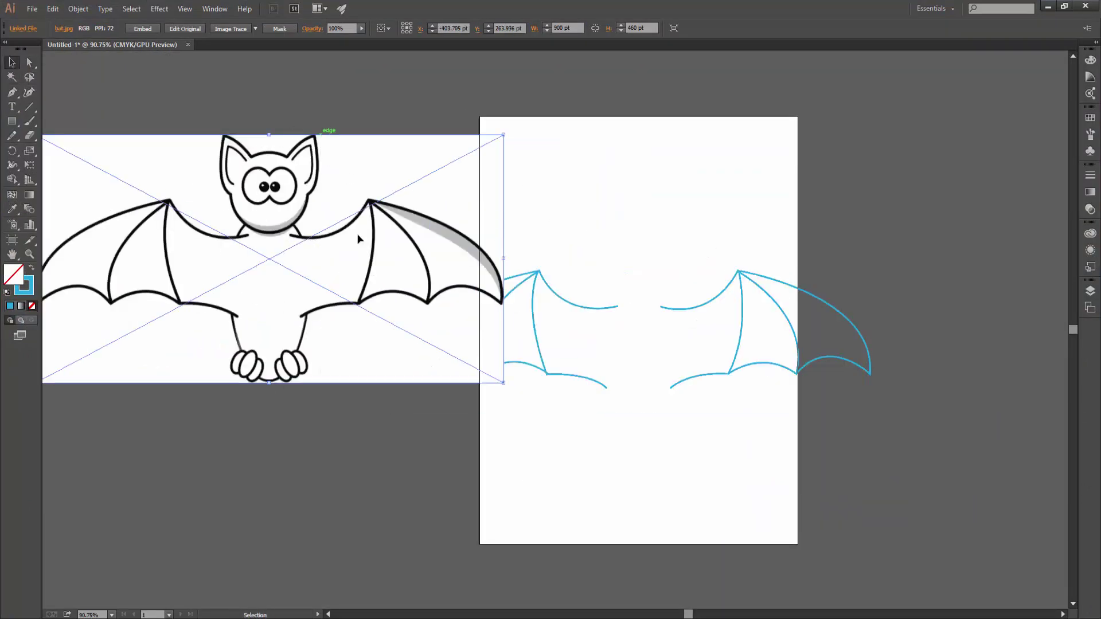
pyautogui.moveTo(361, 297)
pyautogui.mouseDown()
pyautogui.moveTo(317, 288)
pyautogui.moveTo(335, 253)
pyautogui.mouseUp()
pyautogui.scroll(-2, 548, 258)
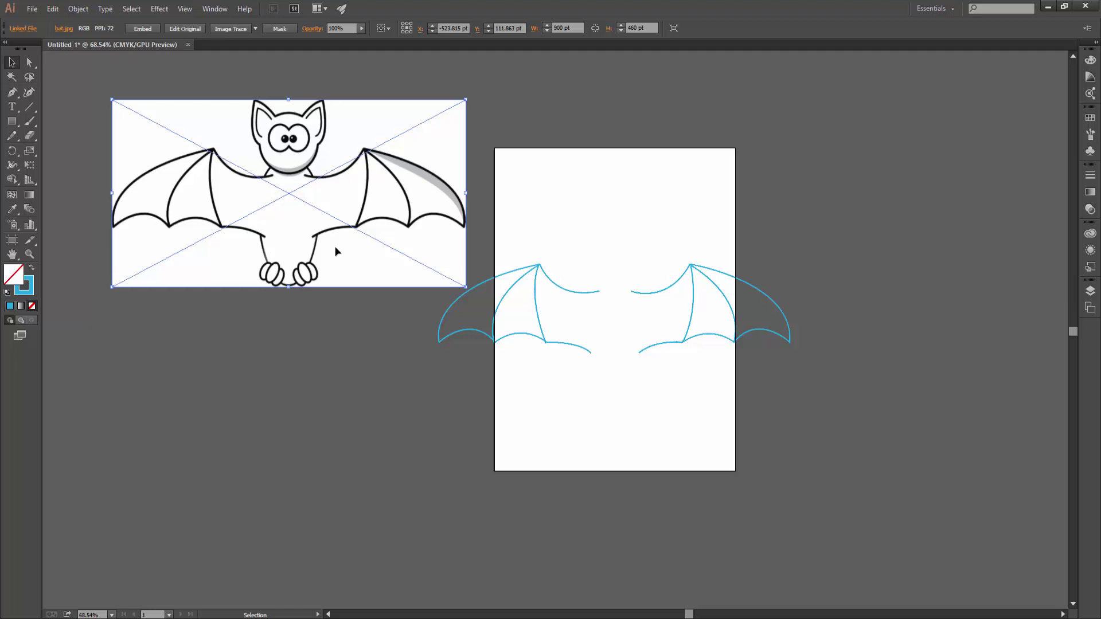
# Move the bat reference image aside and draw a four-point zigzag practice path.
pyautogui.moveTo(378, 238); pyautogui.dragTo(564, 189)
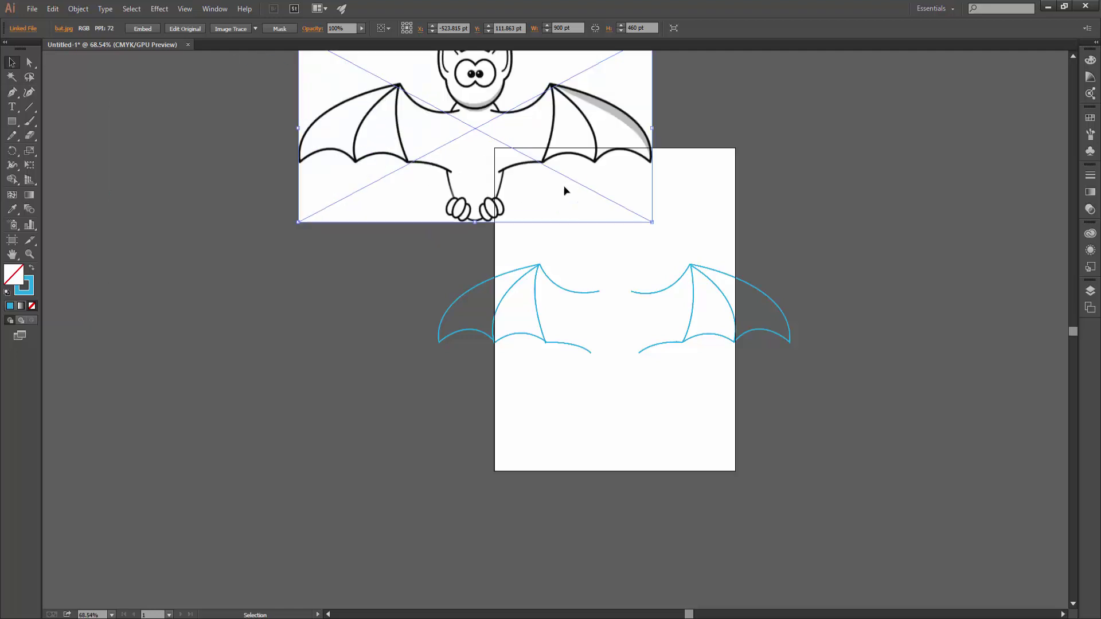
pyautogui.click(11, 91)
pyautogui.click(71, 329)
pyautogui.click(298, 334)
pyautogui.click(304, 462)
pyautogui.click(356, 269)
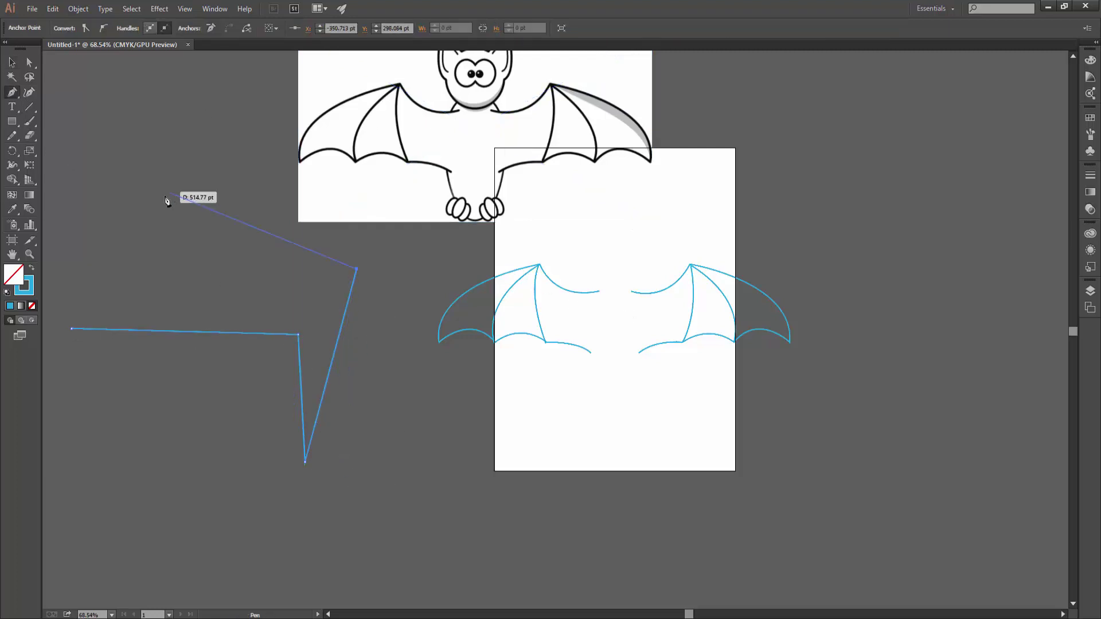
pyautogui.press('Escape')
# Draw a closed practice shape with one curved edge.
pyautogui.moveTo(212, 228); pyautogui.dragTo(222, 259)
pyautogui.click(212, 279)
pyautogui.click(128, 269)
pyautogui.click(119, 203)
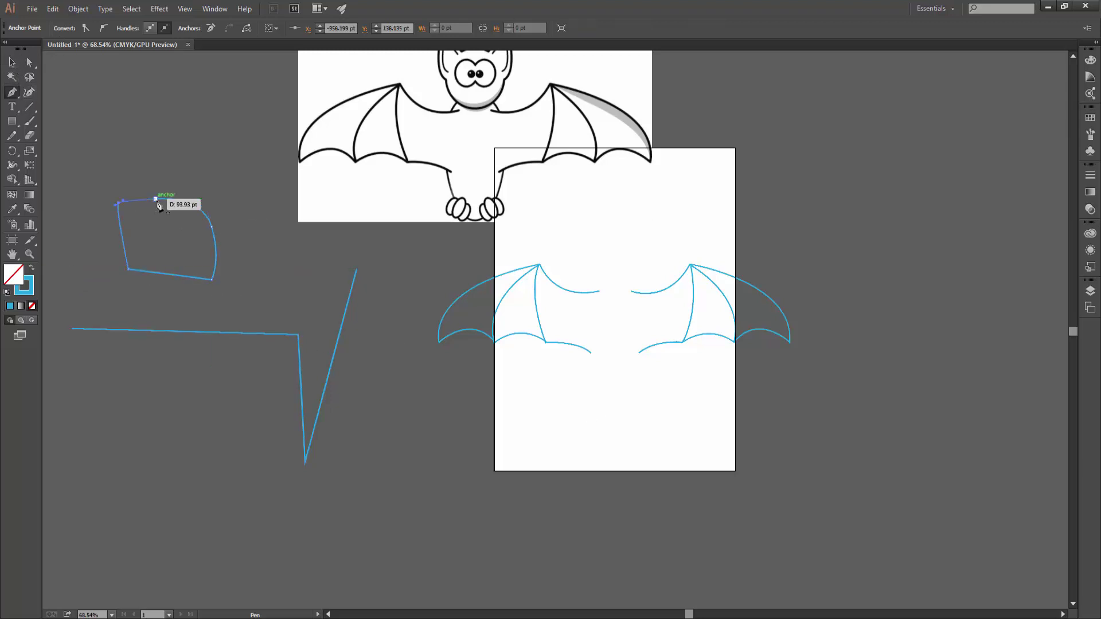
pyautogui.click(156, 199)
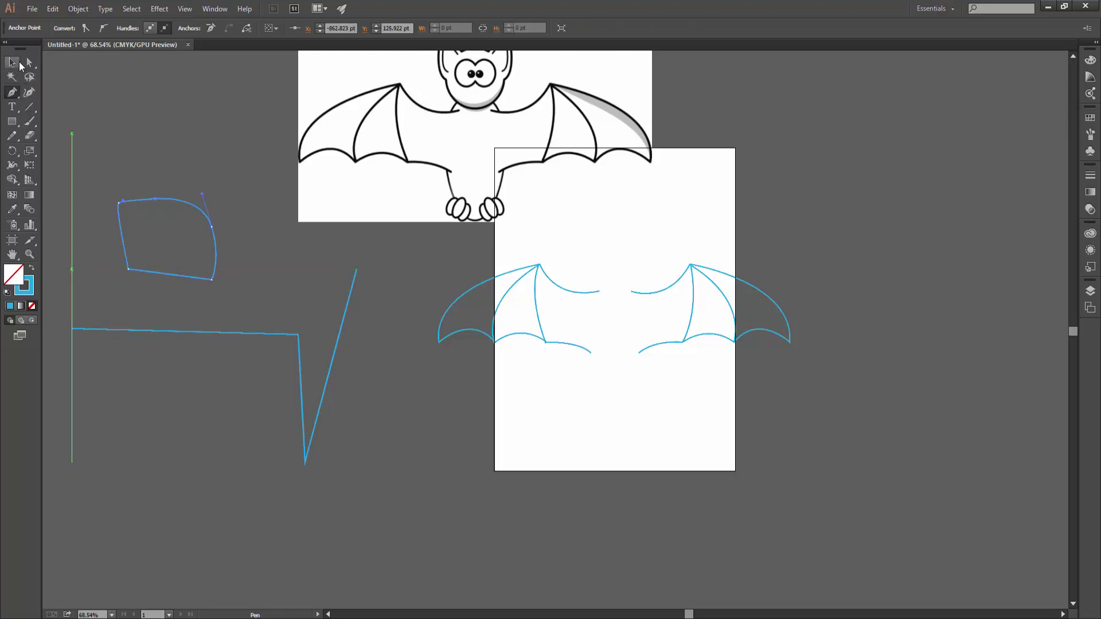
# Draw an S-curve practice path from two arched segments.
pyautogui.click(122, 114)
pyautogui.moveTo(219, 106); pyautogui.dragTo(257, 173)
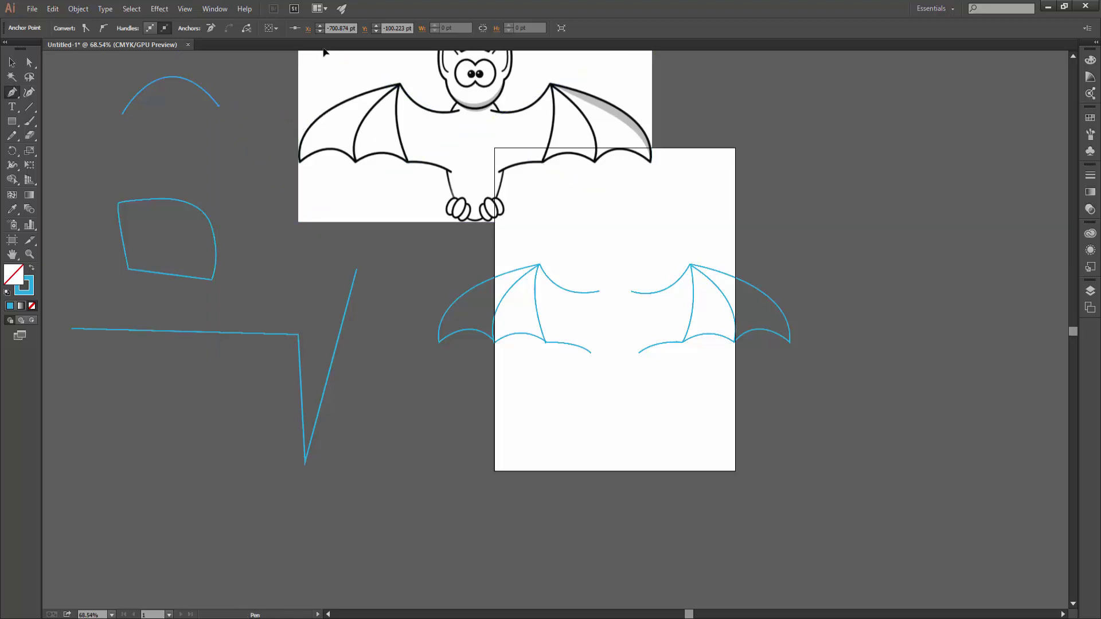
pyautogui.scroll(1, 309, 137)
pyautogui.moveTo(288, 124); pyautogui.dragTo(324, 58)
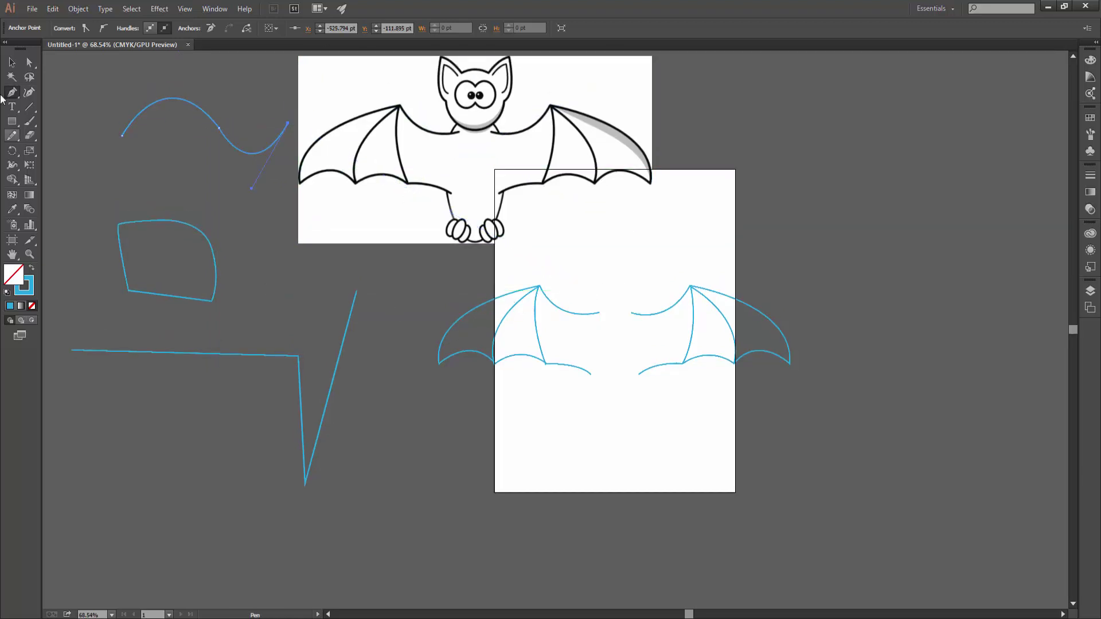
# Select all paths and the bat image and delete them.
pyautogui.click(9, 64)
pyautogui.click(780, 465)
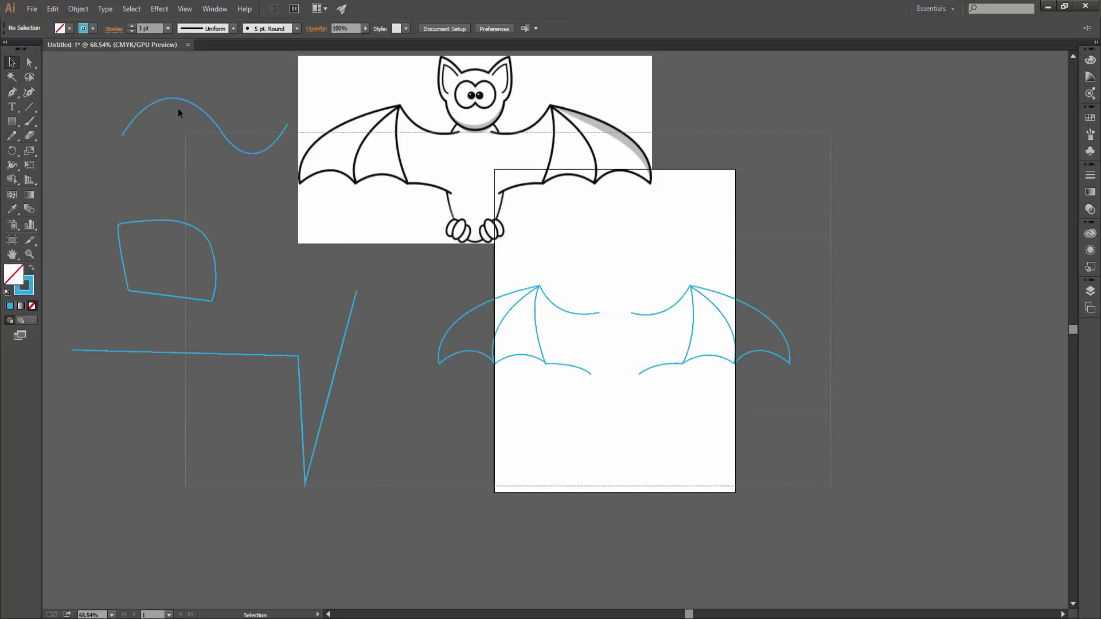
pyautogui.hotkey('ctrl', 'a')
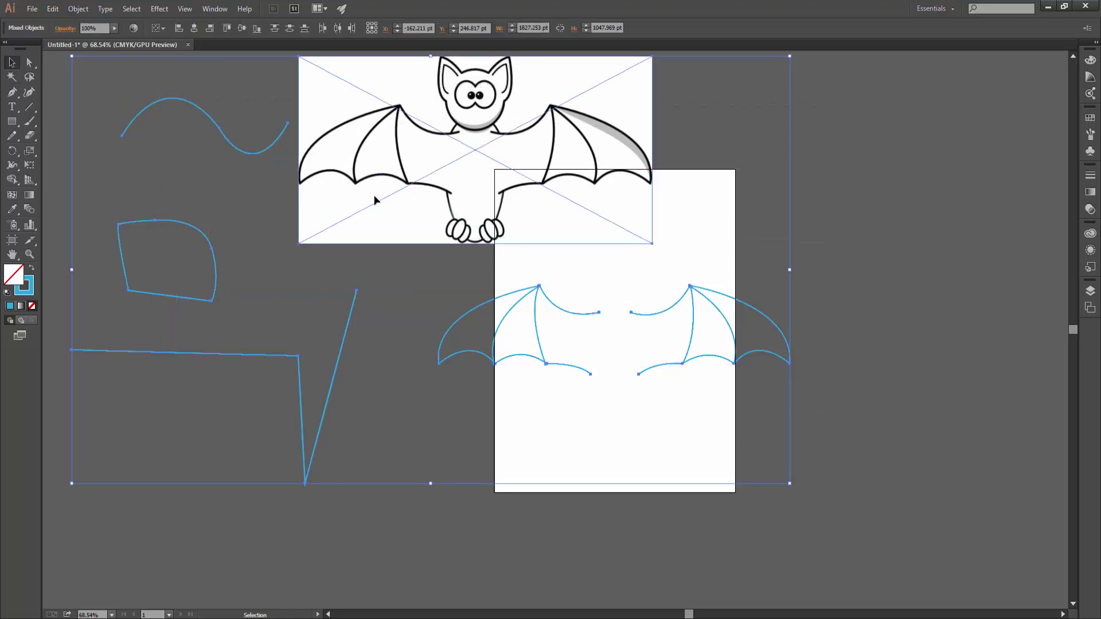
pyautogui.press('Delete')
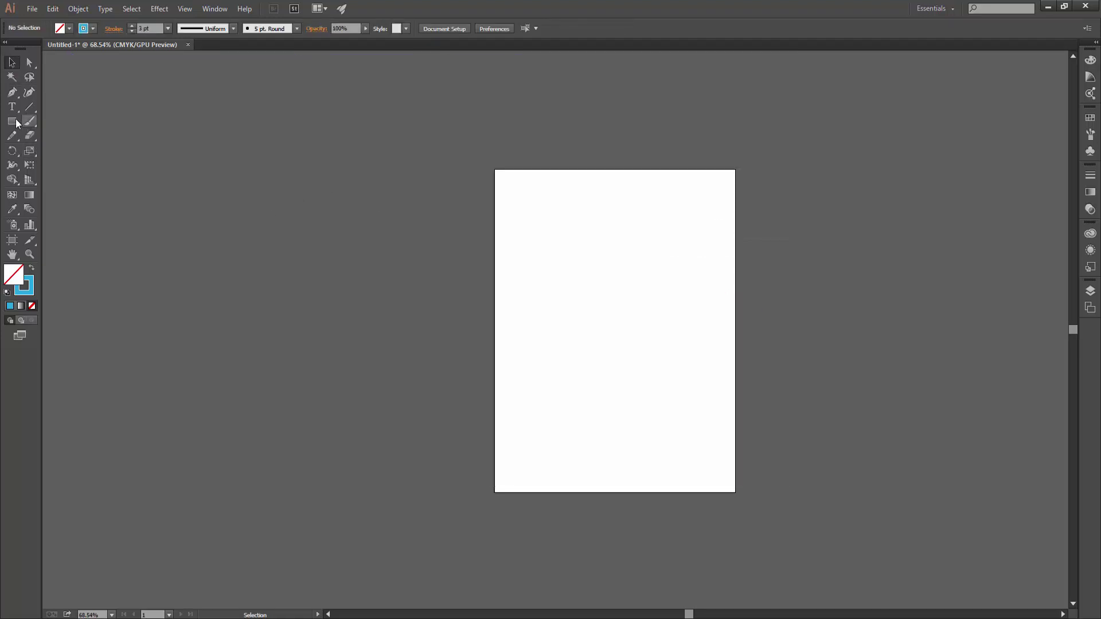
# Set up the Pen tool with stroke None and a green fill.
pyautogui.click(13, 91)
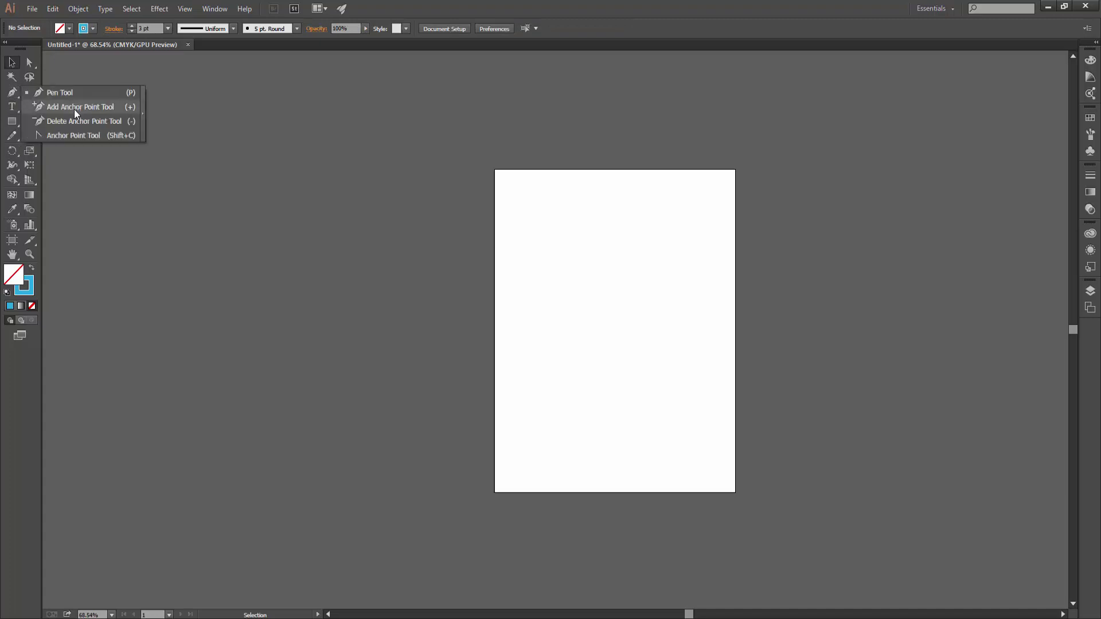
pyautogui.click(60, 92)
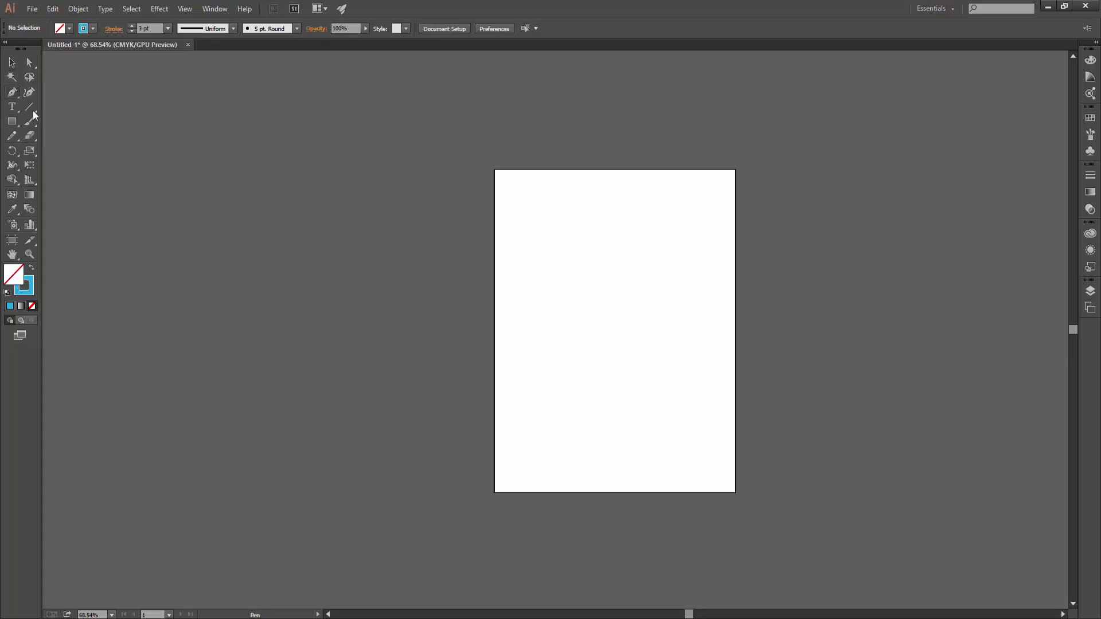
pyautogui.keyDown('alt'); pyautogui.scroll(2, 545, 306); pyautogui.keyUp('alt')
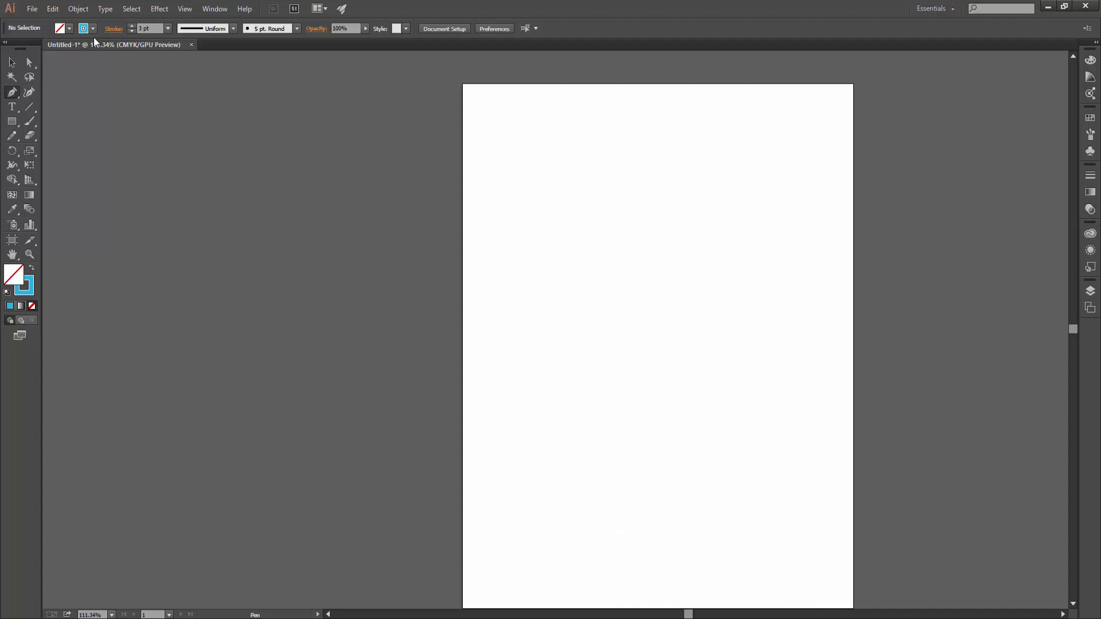
pyautogui.click(93, 28)
pyautogui.click(8, 49)
pyautogui.click(69, 28)
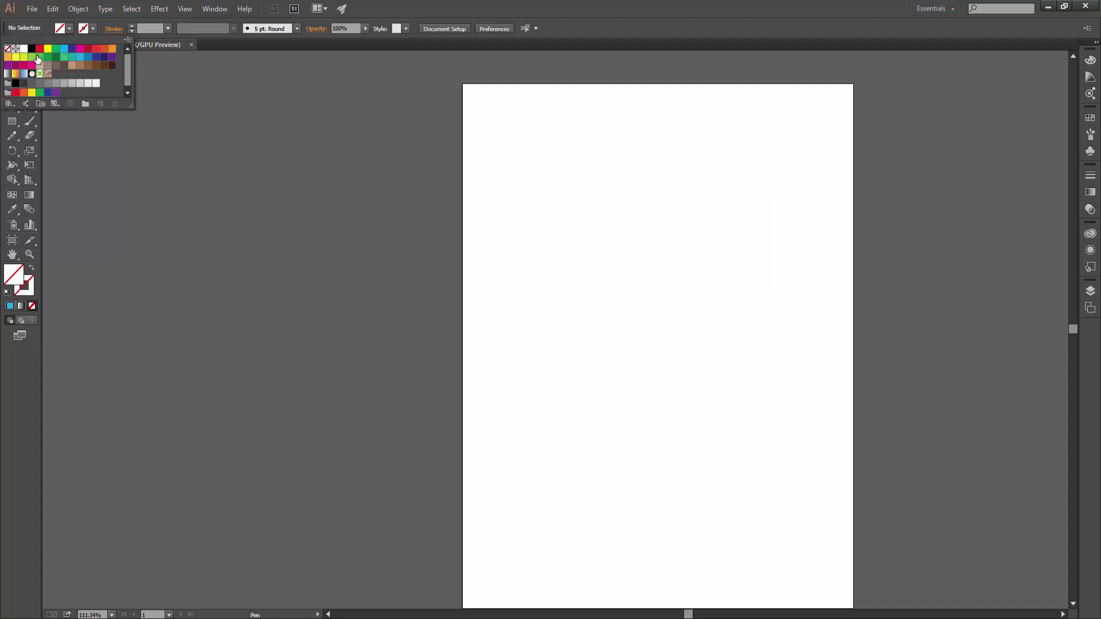
pyautogui.click(57, 52)
# Draw a four-corner rectangle mid-artboard and close the path.
pyautogui.click(531, 255)
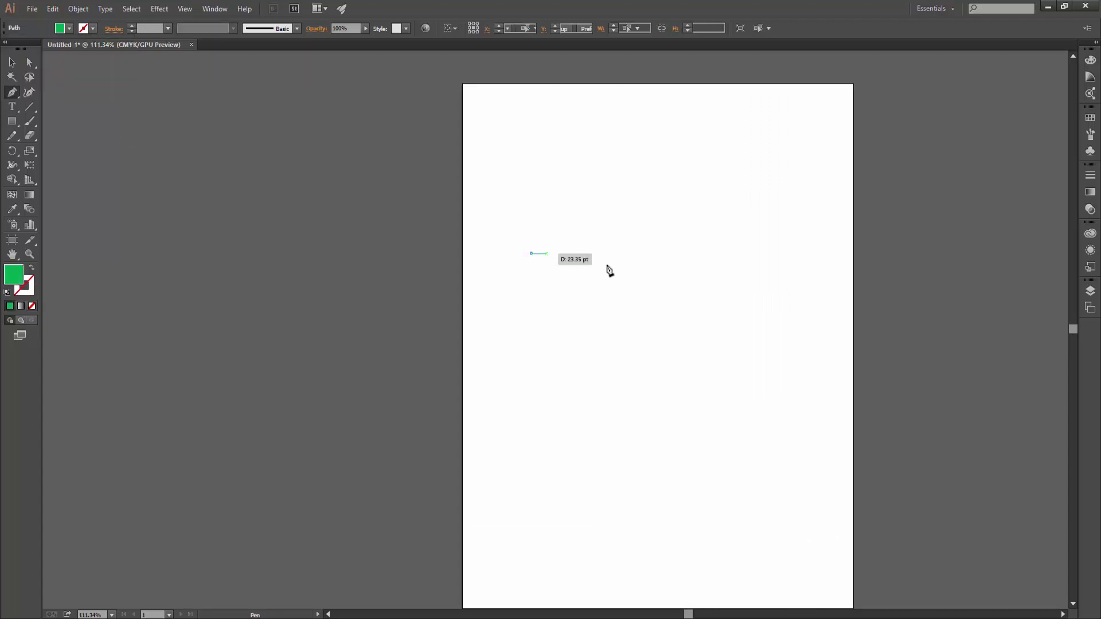
pyautogui.click(809, 253)
pyautogui.keyDown('shift'); pyautogui.click(810, 433); pyautogui.keyUp('shift')
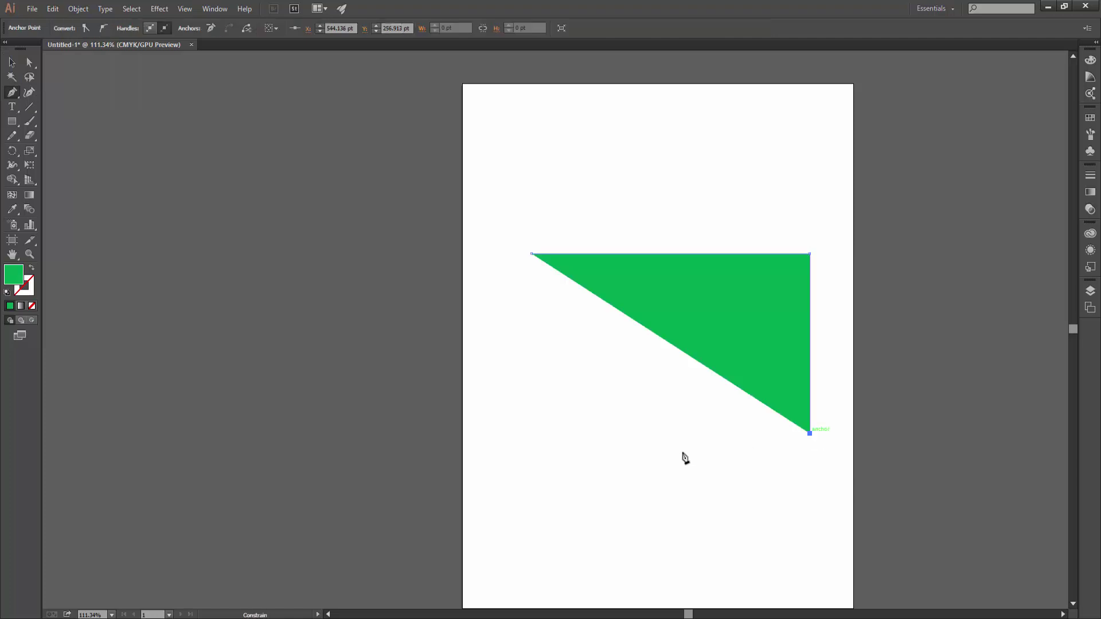
pyautogui.click(530, 439)
pyautogui.click(533, 256)
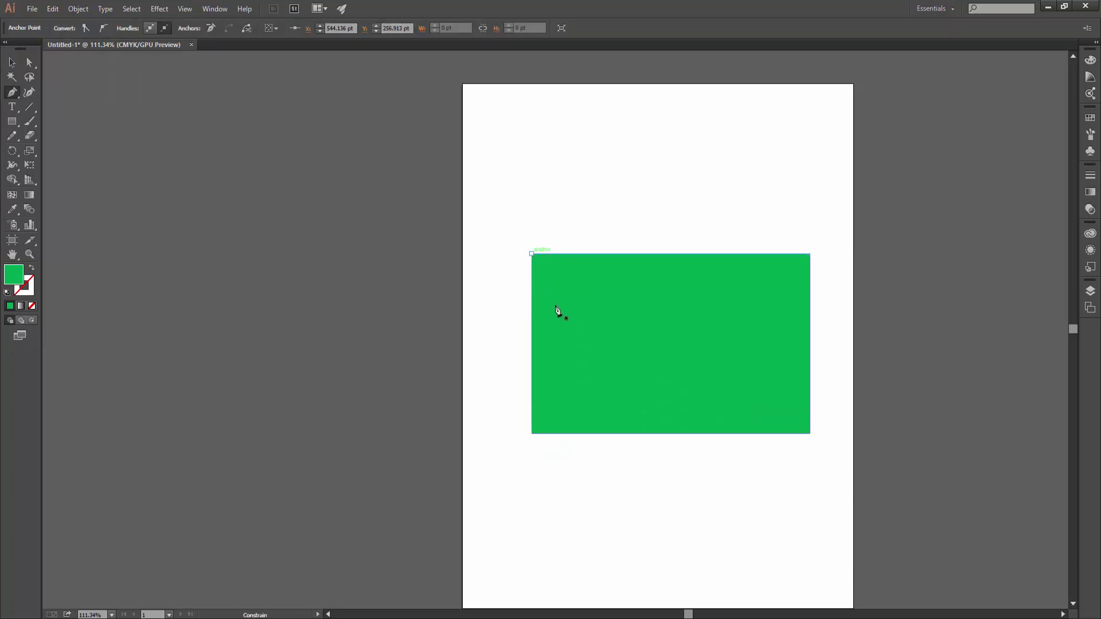
pyautogui.press('v')
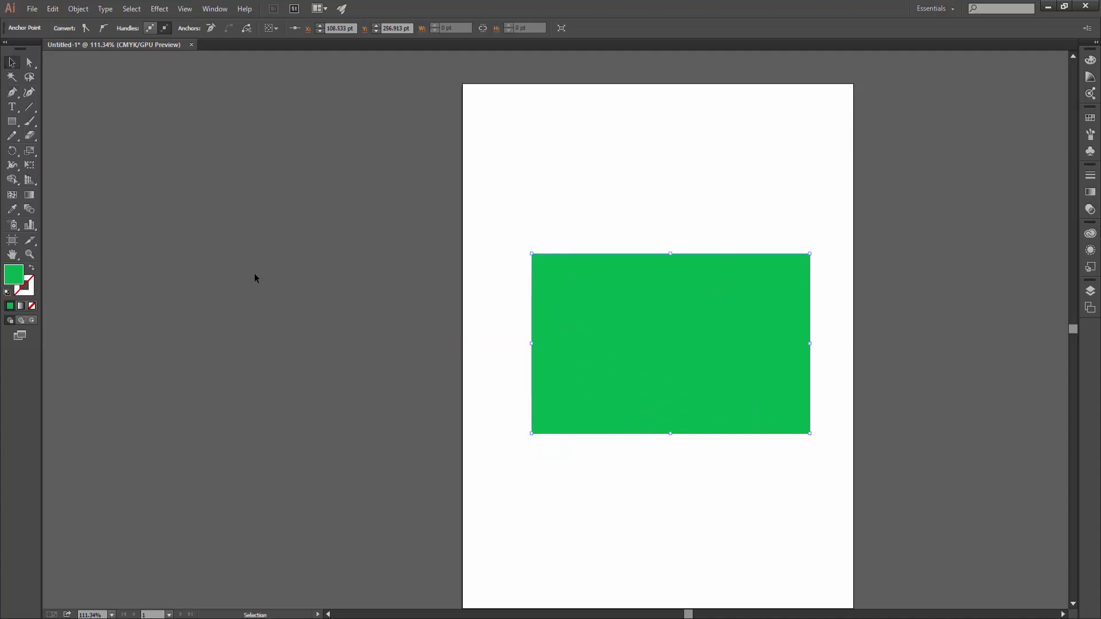
# Choose the Add Anchor Point tool and add a point on the rectangle's top edge.
pyautogui.click(12, 93)
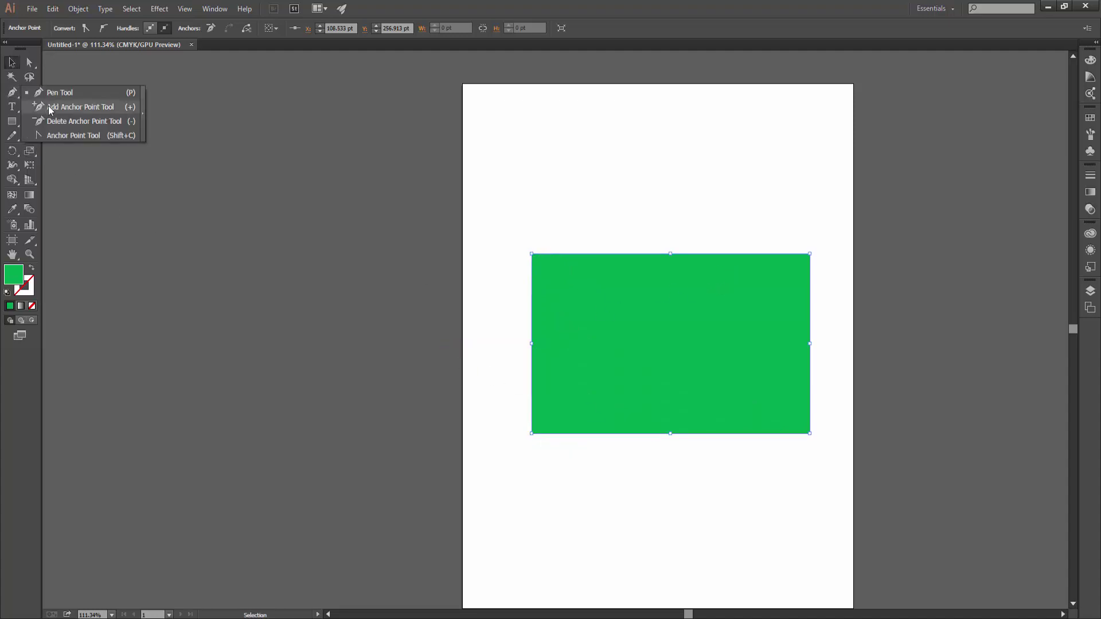
pyautogui.click(610, 332)
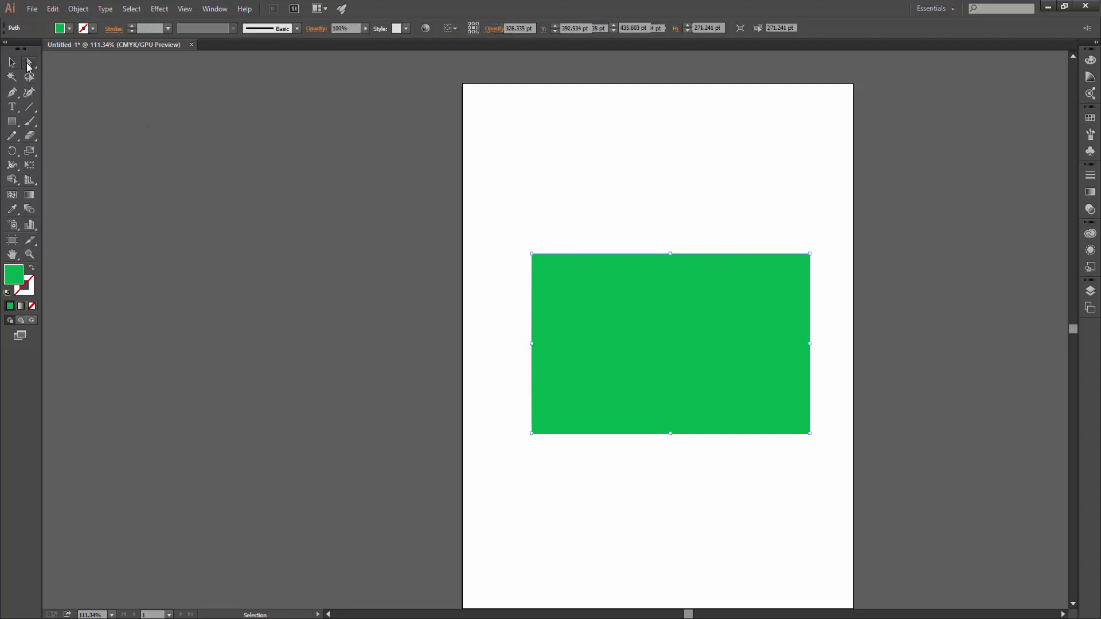
pyautogui.click(29, 62)
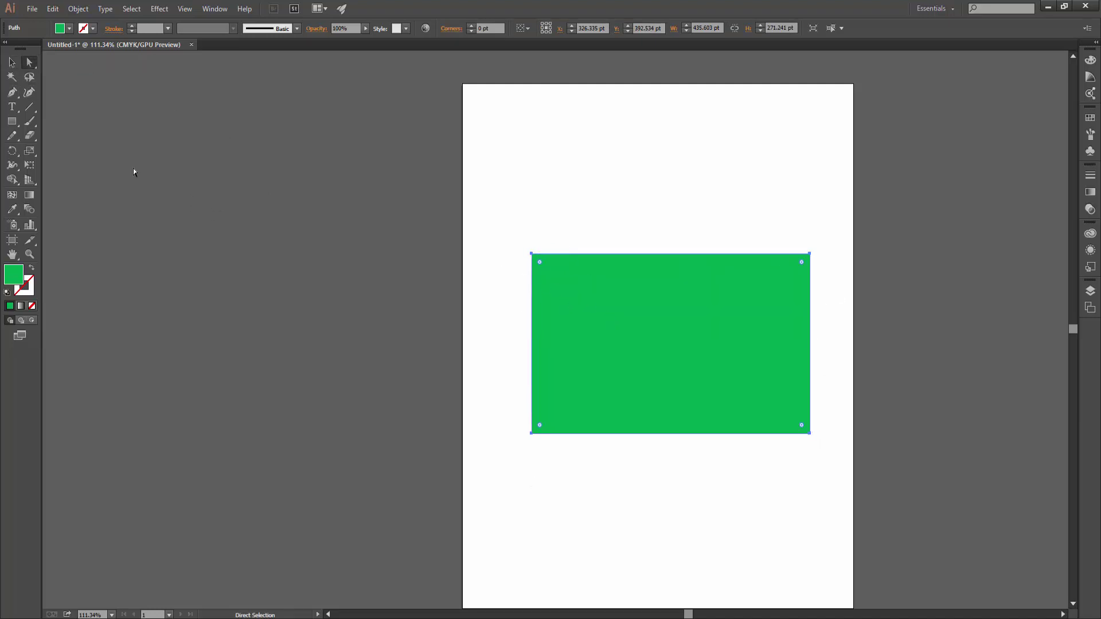
pyautogui.moveTo(11, 92); pyautogui.dragTo(123, 96)
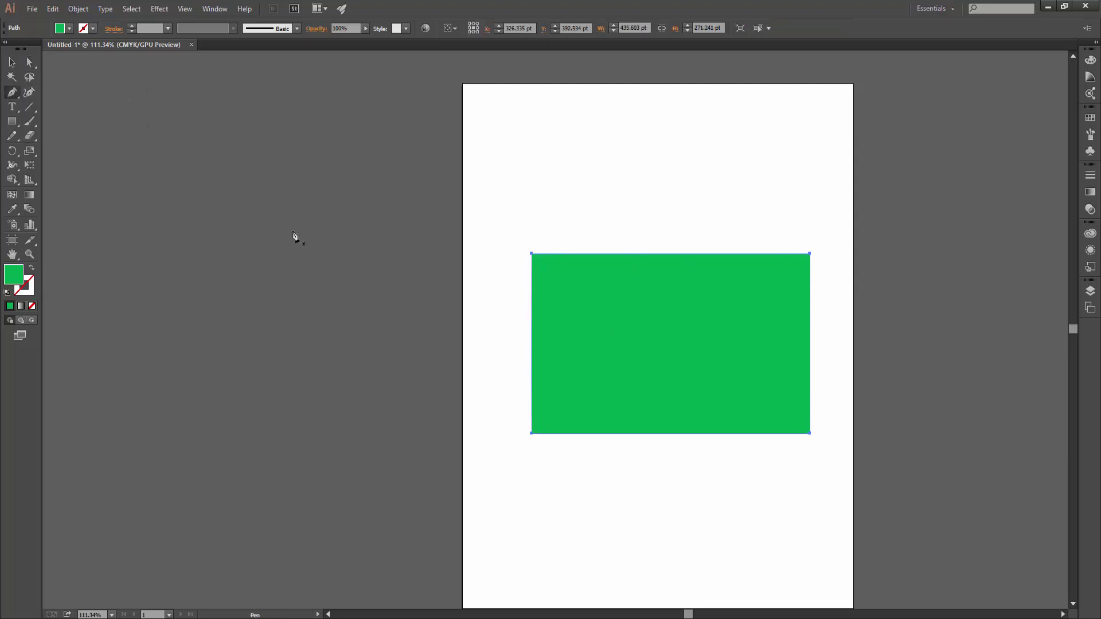
pyautogui.click(12, 91)
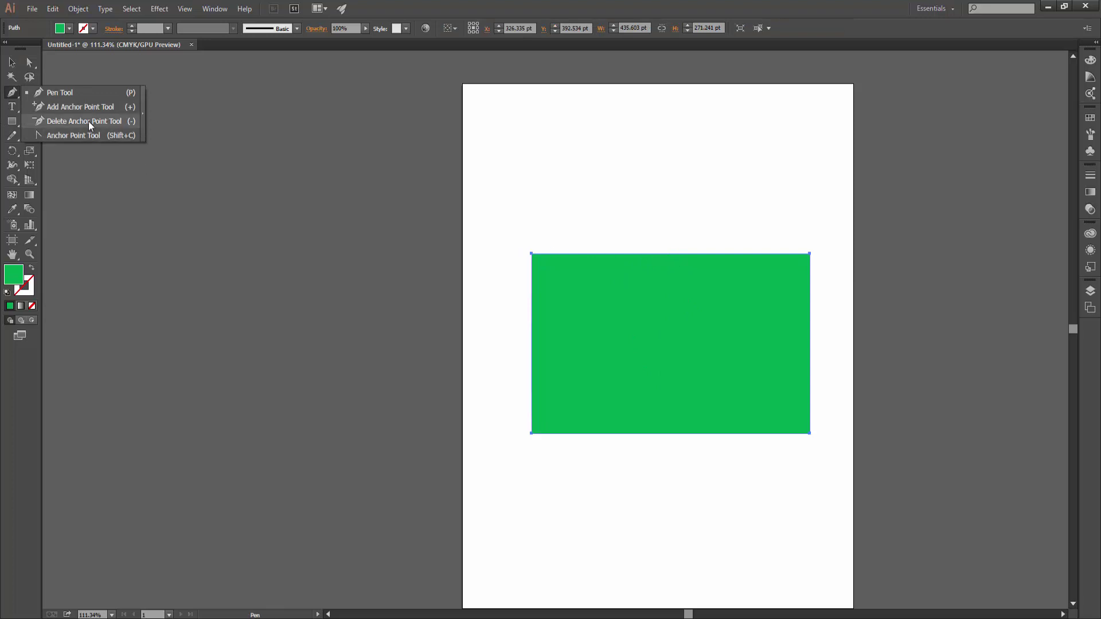
pyautogui.click(77, 108)
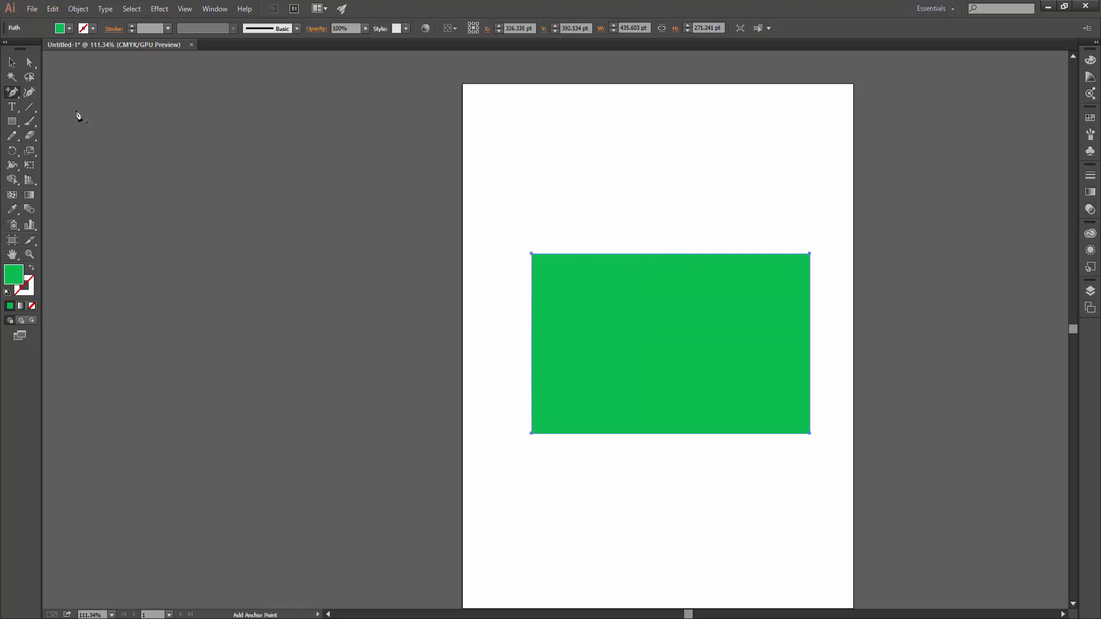
pyautogui.click(670, 254)
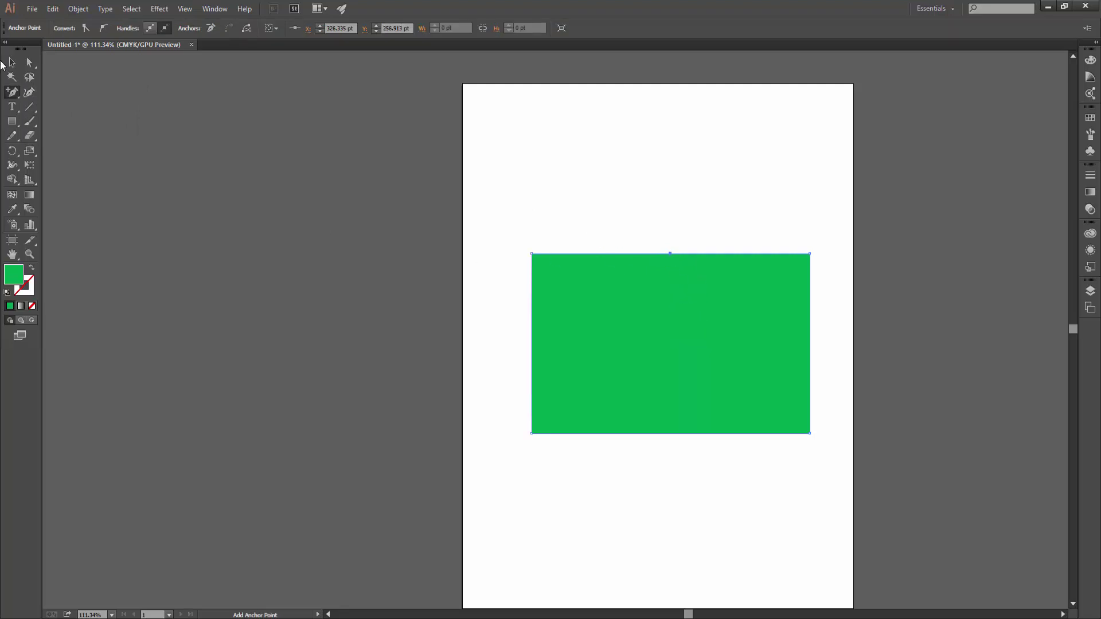
# Reselect the rectangle to view its anchors and add a top-middle anchor.
pyautogui.click(17, 64)
pyautogui.click(667, 327)
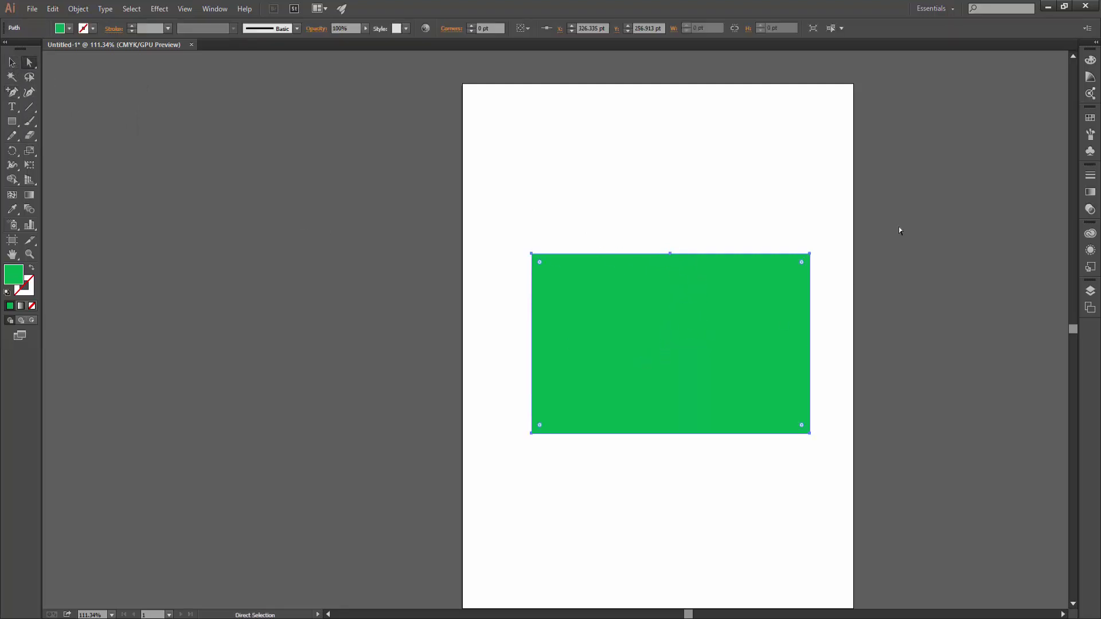
pyautogui.click(899, 226)
pyautogui.click(774, 271)
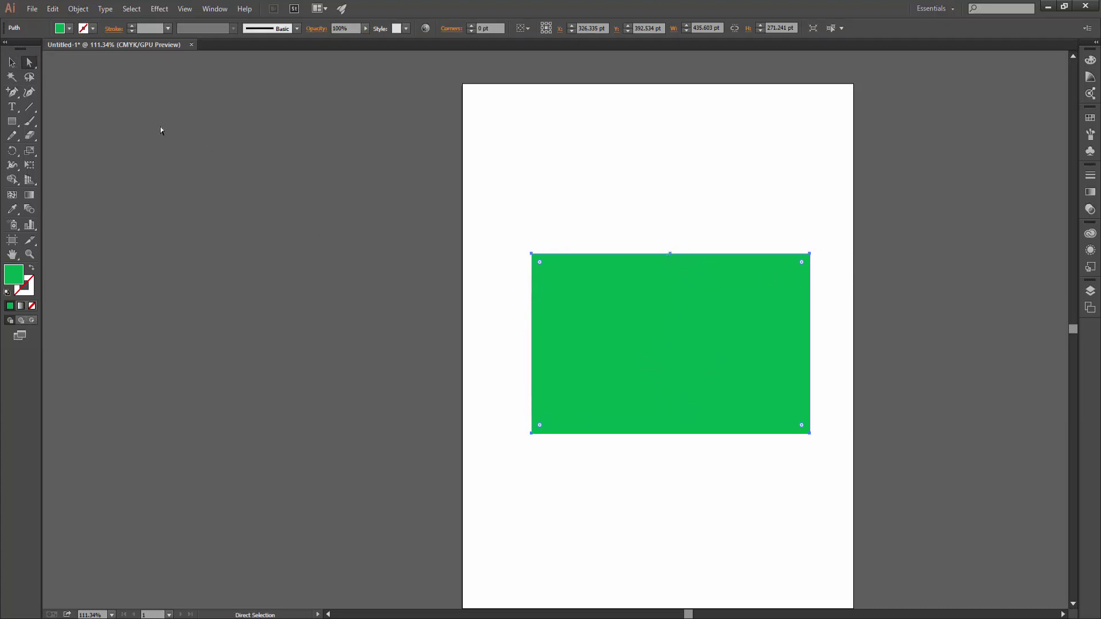
pyautogui.moveTo(12, 92); pyautogui.dragTo(68, 105)
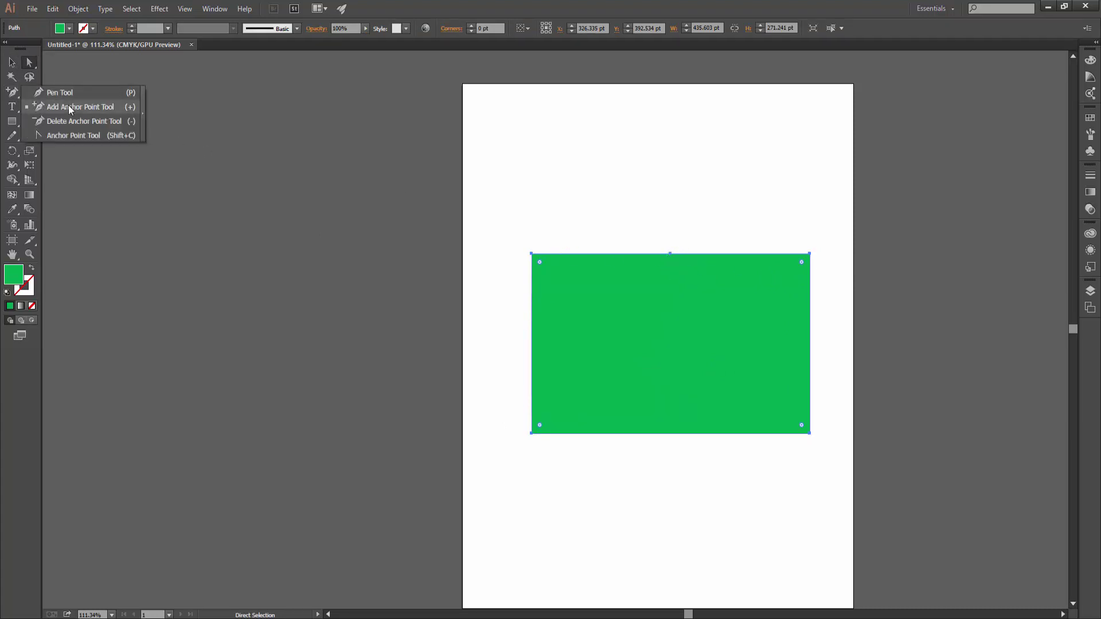
pyautogui.click(670, 254)
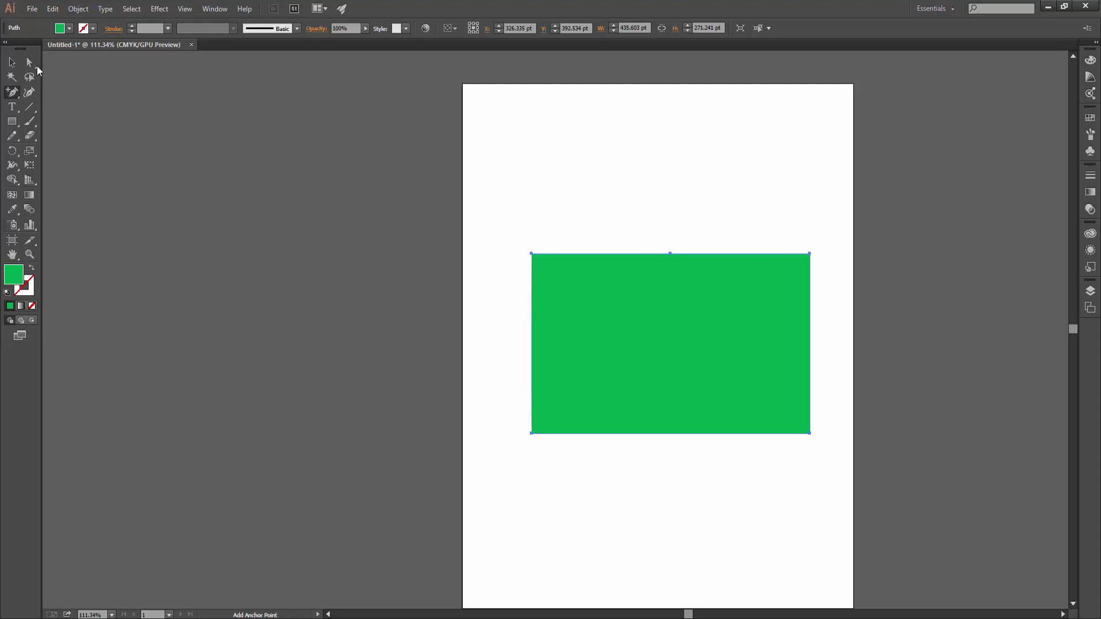
# Pull the top-middle anchor down into a V notch, then undo it.
pyautogui.click(29, 62)
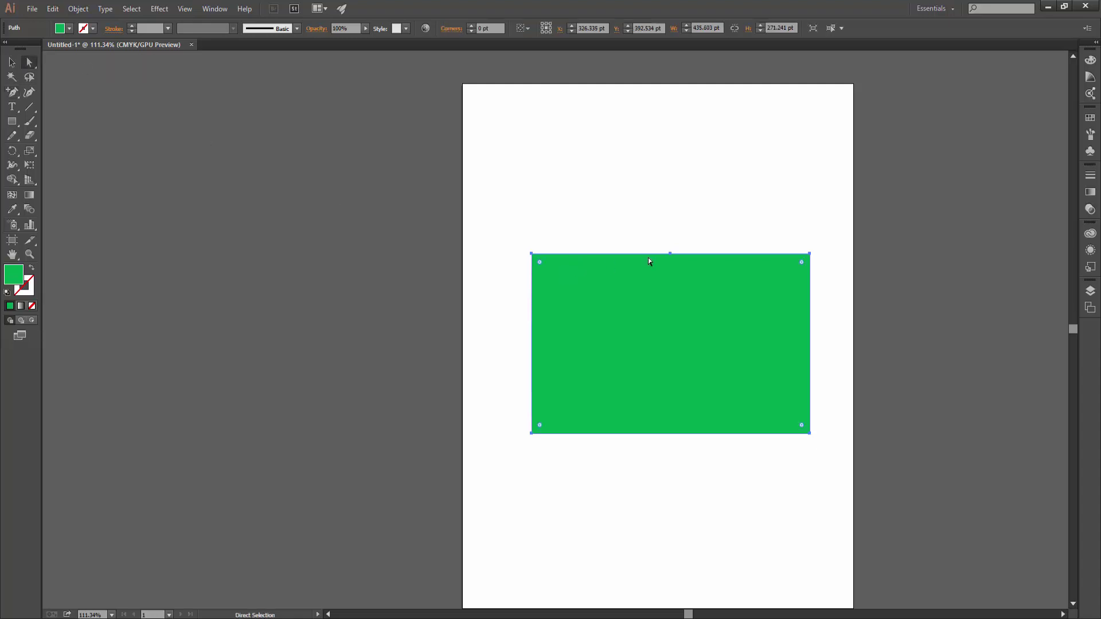
pyautogui.click(670, 254)
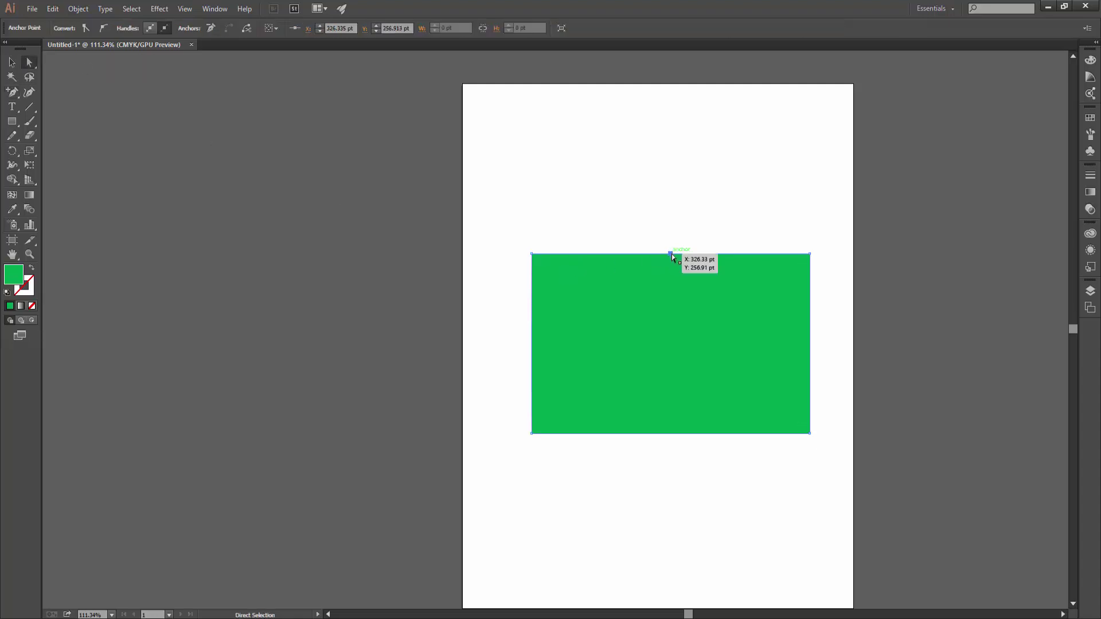
pyautogui.moveTo(670, 254); pyautogui.dragTo(666, 359)
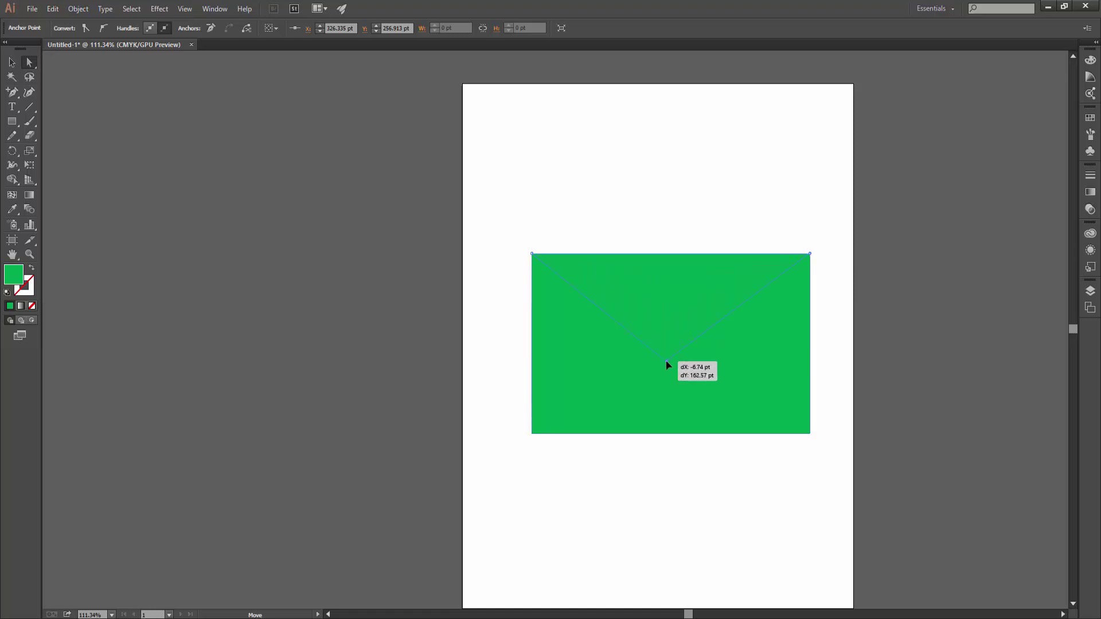
pyautogui.click(884, 347)
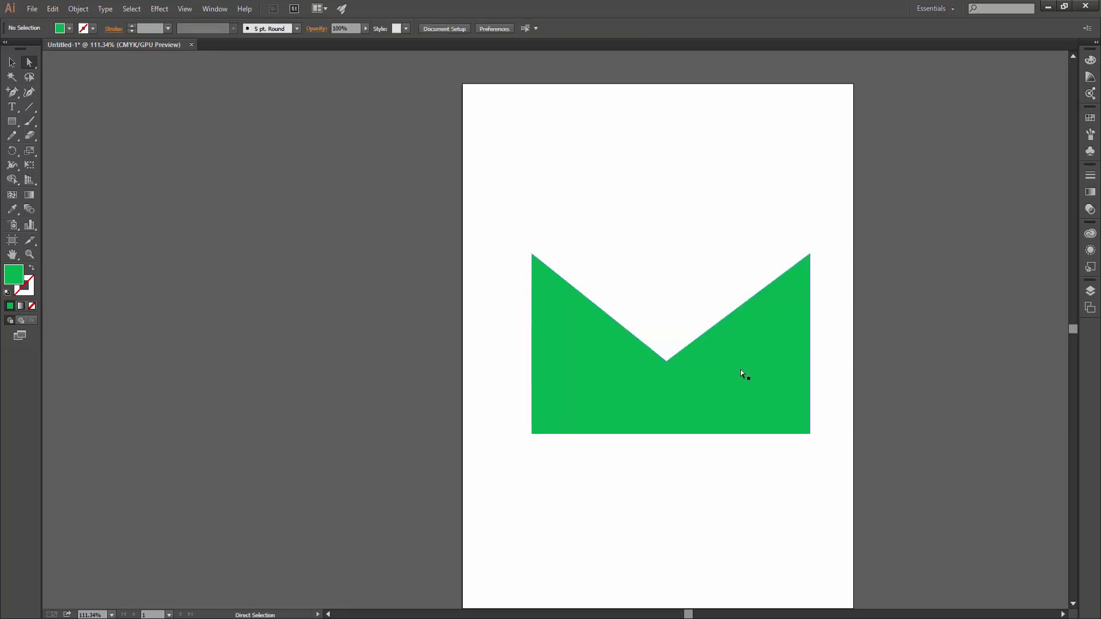
pyautogui.hotkey('ctrl', 'z')
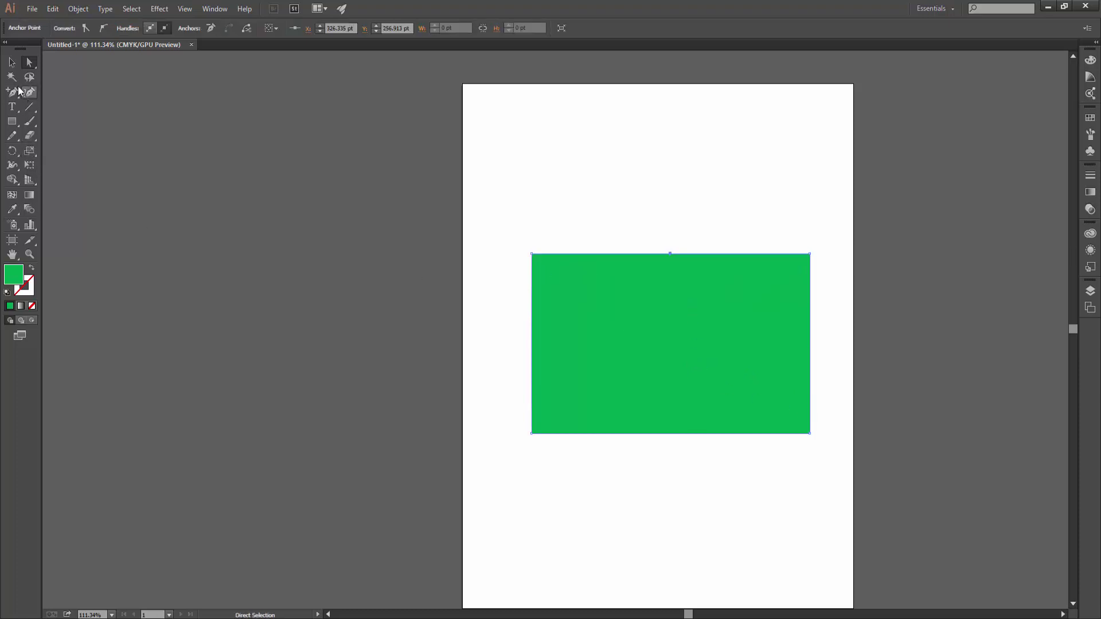
# Add two anchors on the top edge, one left and one right.
pyautogui.moveTo(11, 92); pyautogui.dragTo(46, 112)
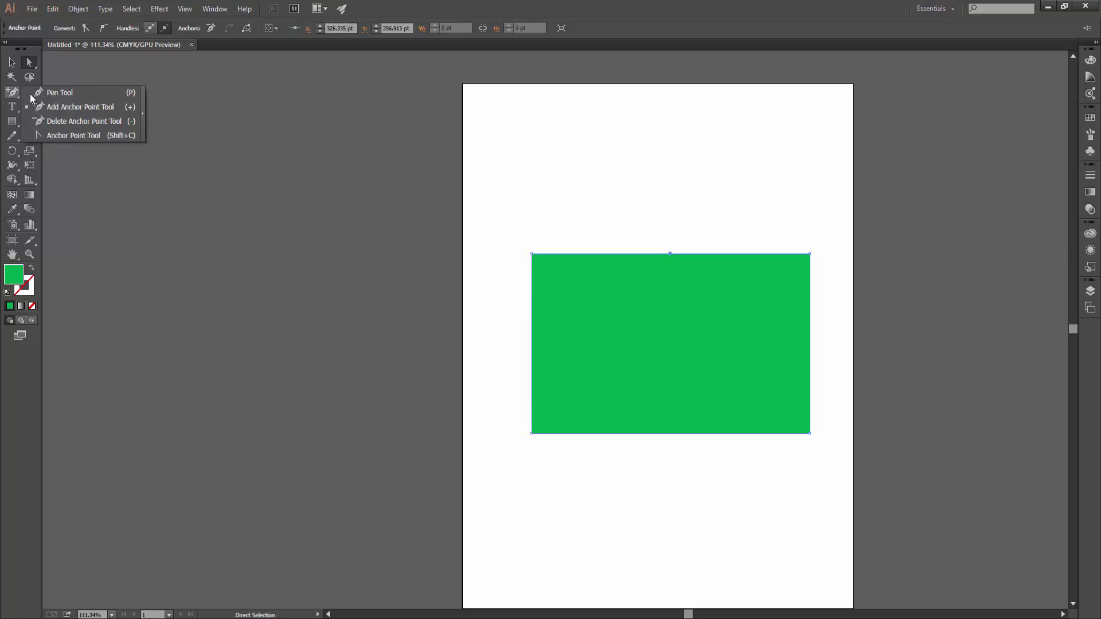
pyautogui.click(596, 253)
pyautogui.click(760, 253)
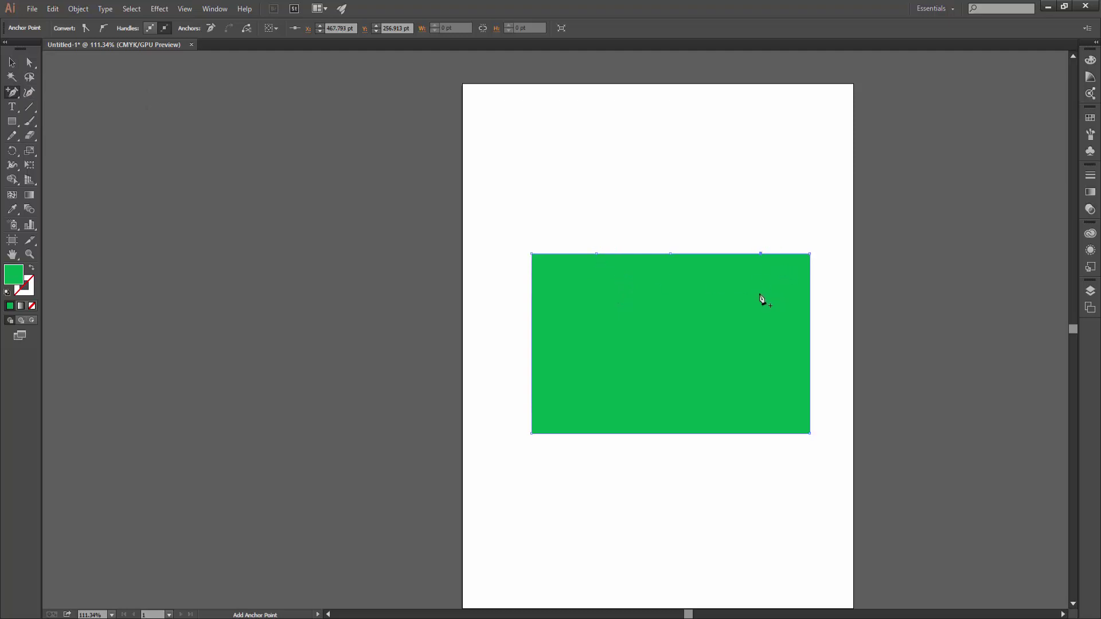
# Drag both new anchors down into V notches, forming a three-pointed crown.
pyautogui.click(28, 63)
pyautogui.moveTo(596, 254); pyautogui.dragTo(597, 319)
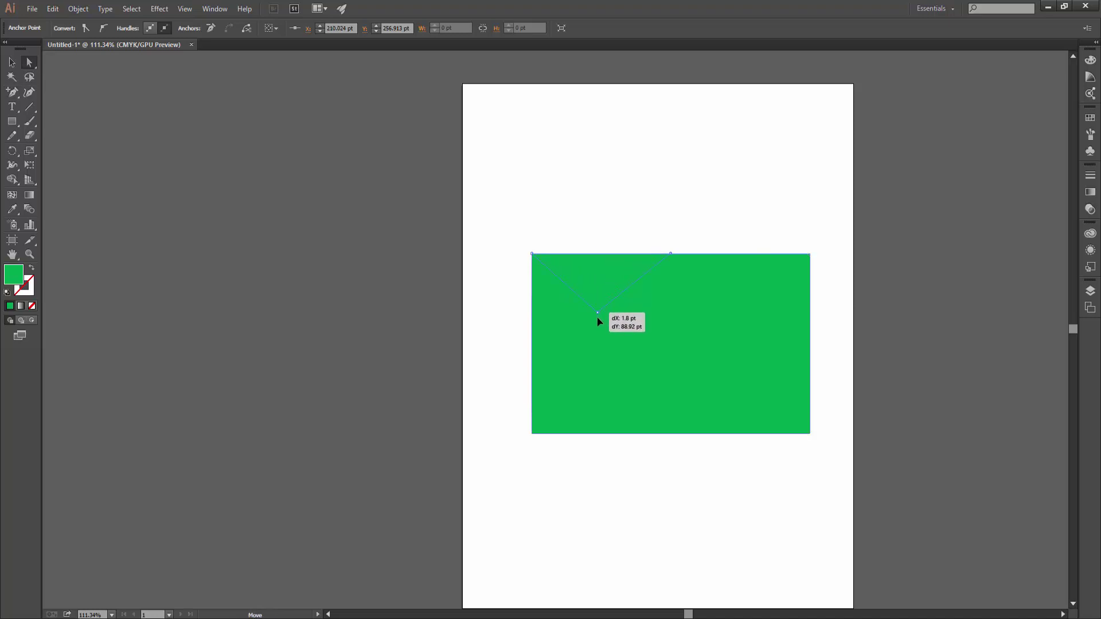
pyautogui.moveTo(761, 254)
pyautogui.mouseDown()
pyautogui.moveTo(755, 320)
pyautogui.moveTo(720, 330)
pyautogui.moveTo(758, 328)
pyautogui.mouseUp()
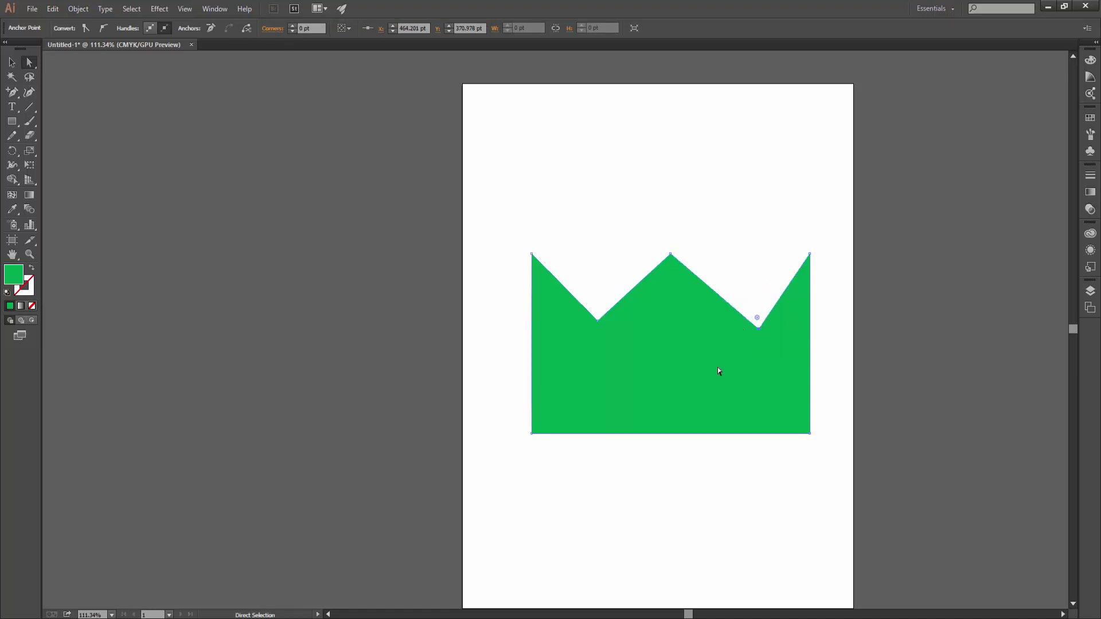
pyautogui.click(642, 407)
pyautogui.click(666, 500)
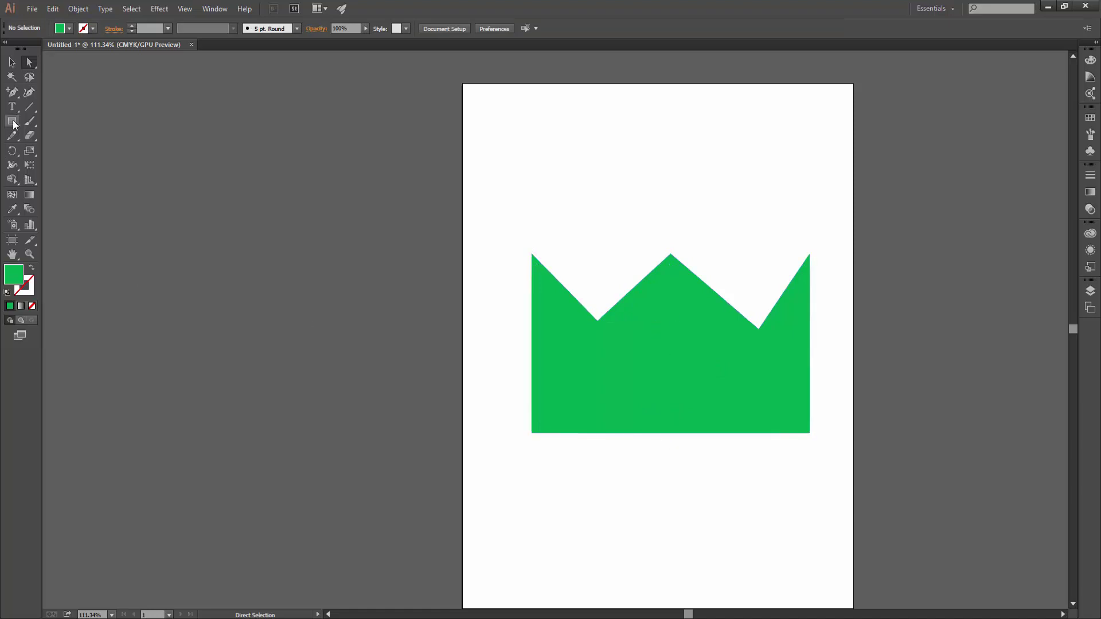
pyautogui.moveTo(11, 92); pyautogui.dragTo(58, 107)
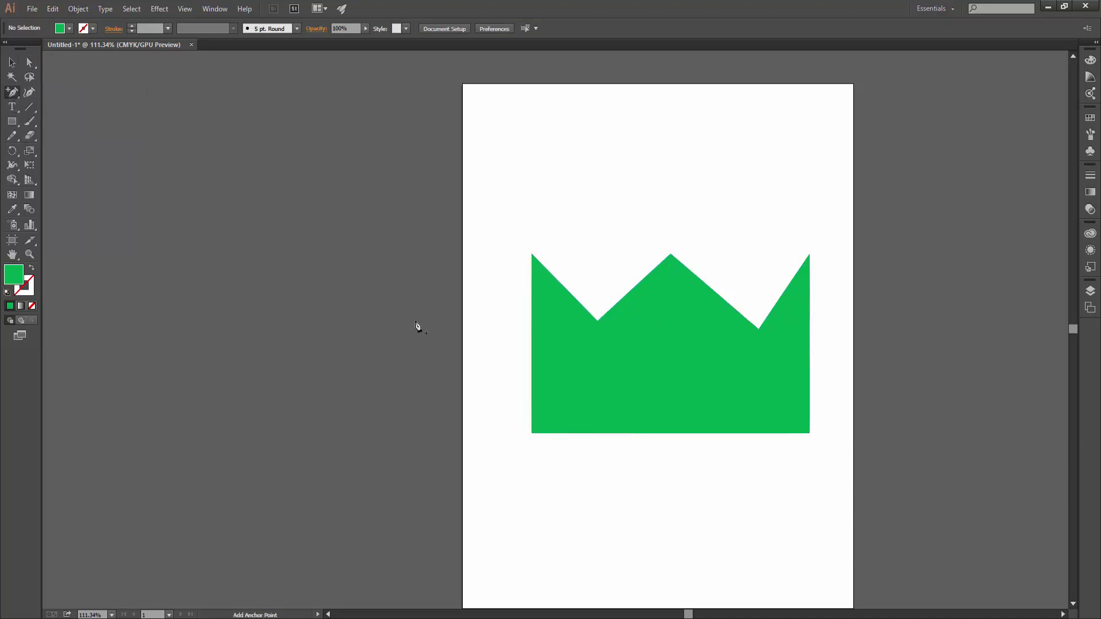
# Add a bottom-middle anchor and pull it up into a W shape.
pyautogui.click(667, 433)
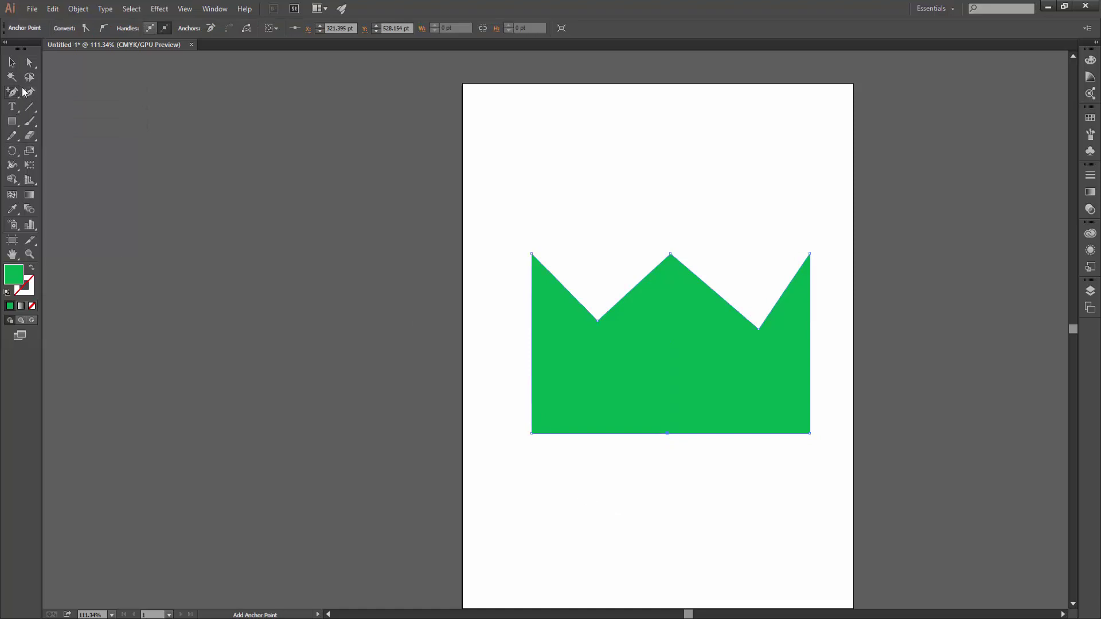
pyautogui.click(29, 62)
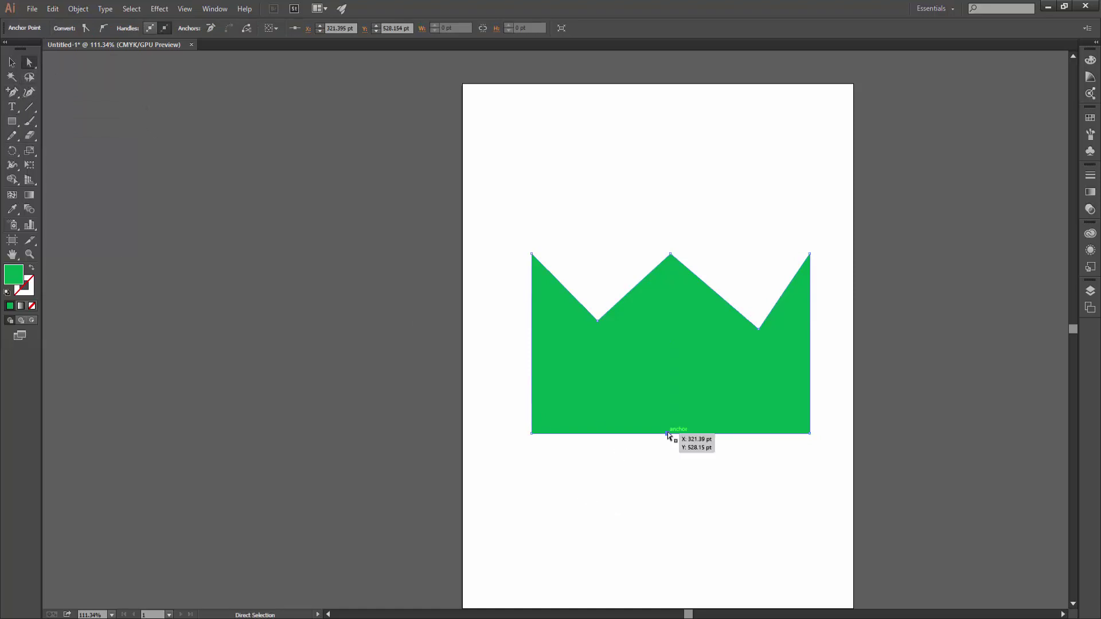
pyautogui.moveTo(666, 434); pyautogui.dragTo(667, 316)
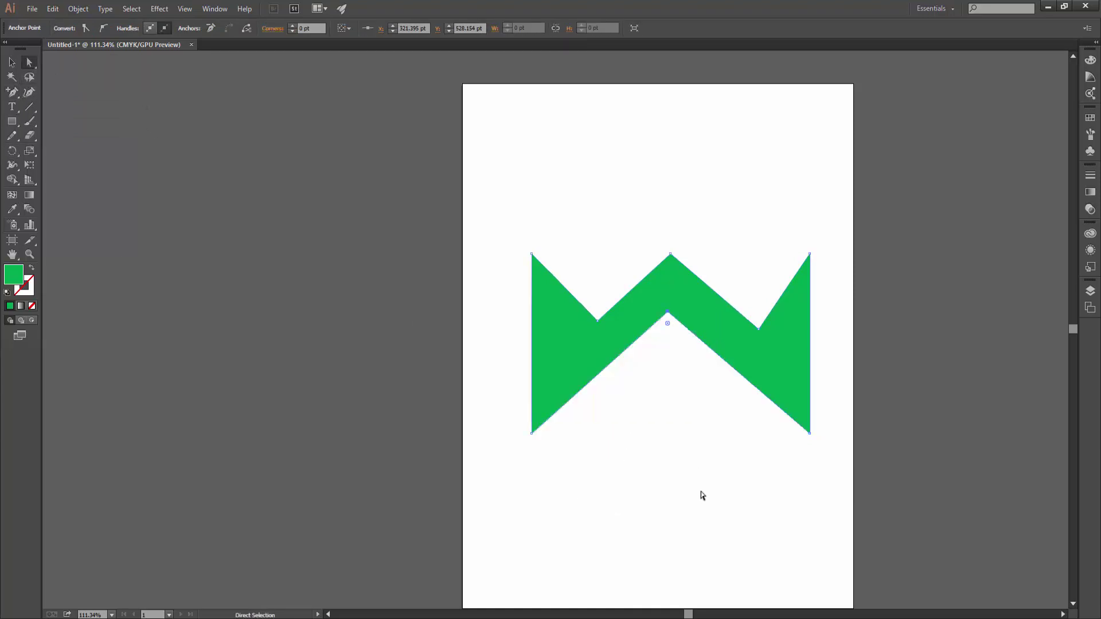
pyautogui.click(744, 534)
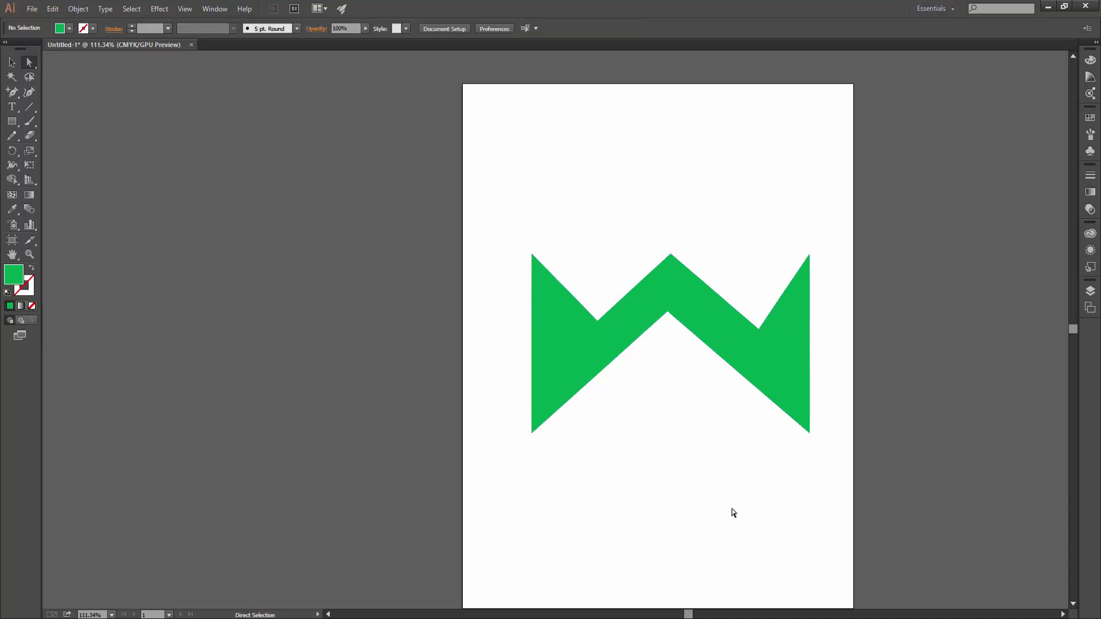
# Undo both notch edits to review, then redo to restore the W.
pyautogui.hotkey('ctrl', 'z')
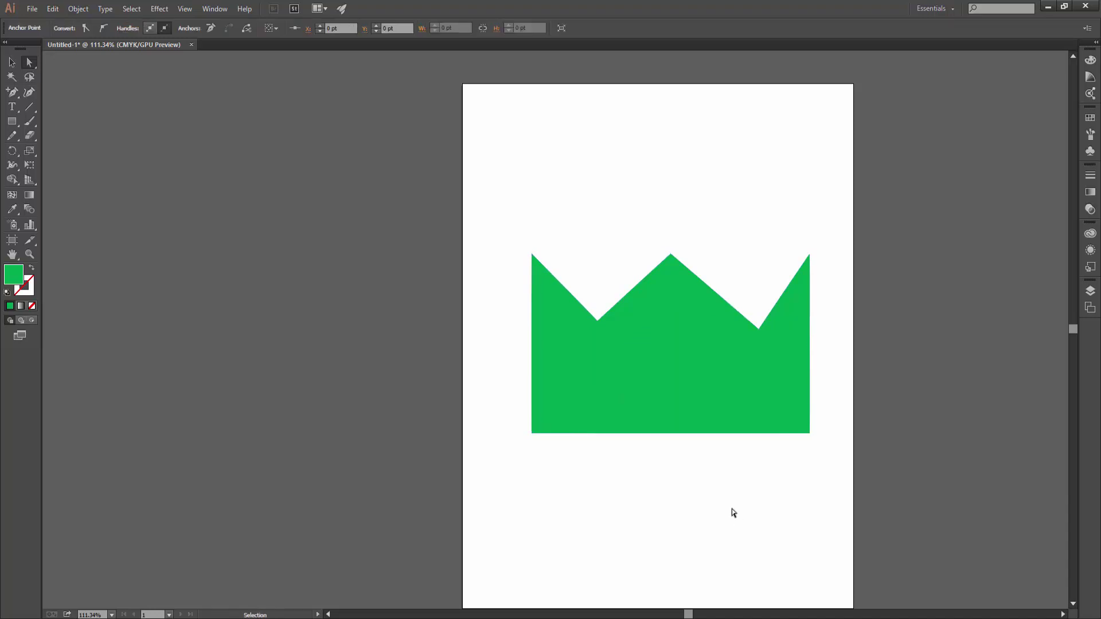
pyautogui.hotkey('ctrl', 'z')
pyautogui.hotkey('ctrl', 'z')
pyautogui.hotkey('ctrl', 'z')
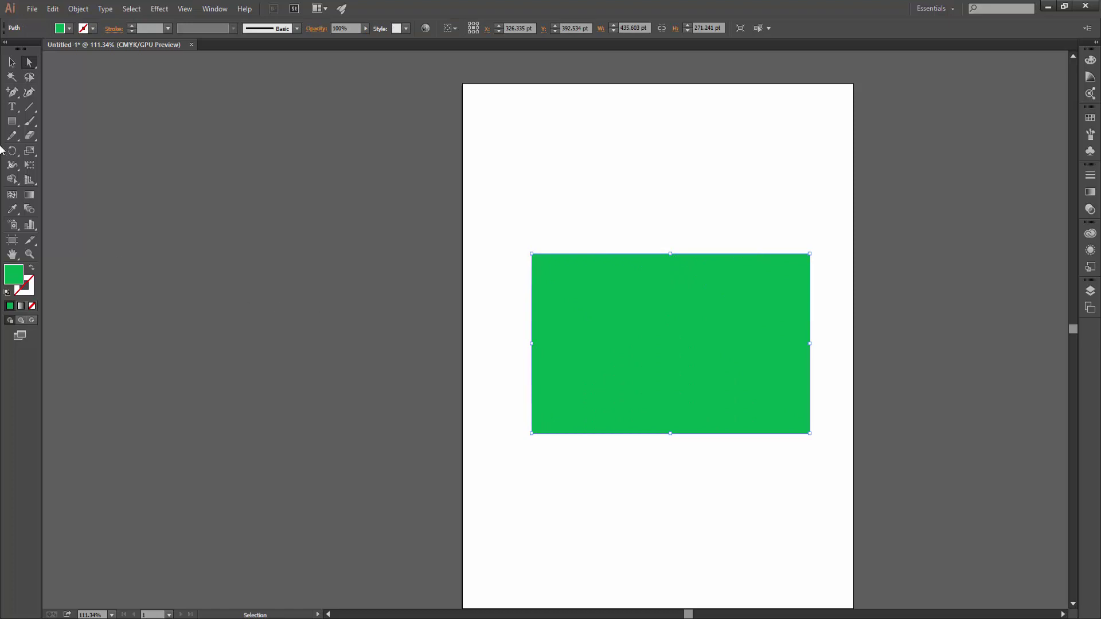
pyautogui.moveTo(12, 92)
pyautogui.mouseDown()
pyautogui.moveTo(74, 122)
pyautogui.moveTo(61, 92)
pyautogui.mouseUp()
pyautogui.press('ctrl')
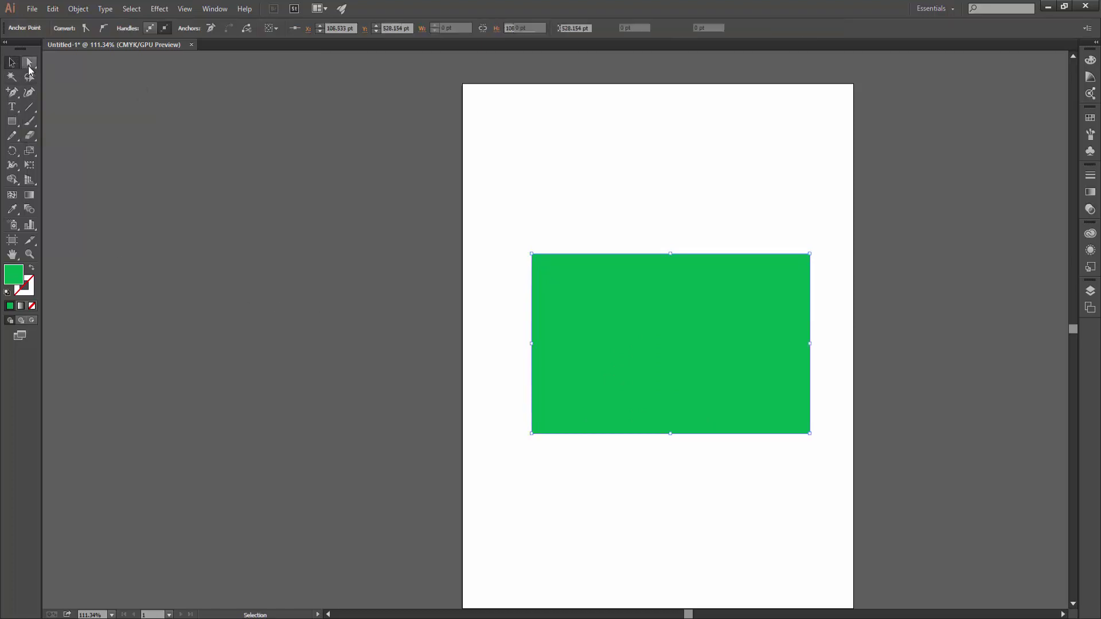
pyautogui.hotkey('ctrl', 'shift', 'z')
pyautogui.hotkey('ctrl', 'shift', 'z')
pyautogui.hotkey('ctrl', 'shift', 'z')
pyautogui.hotkey('ctrl', 'shift', 'z')
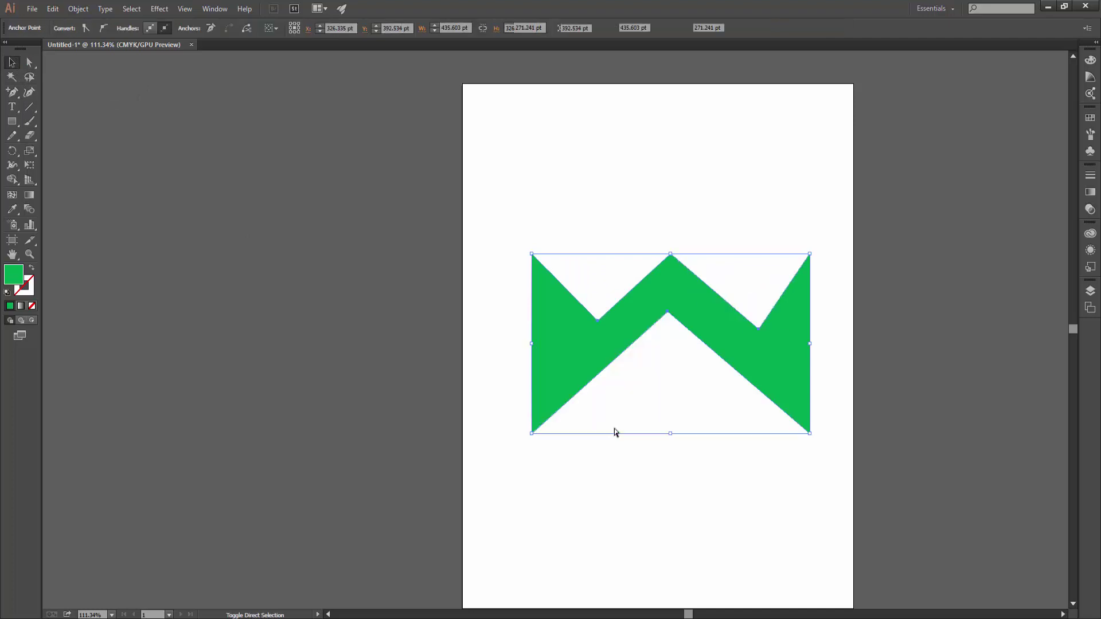
pyautogui.click(662, 348)
pyautogui.click(666, 314)
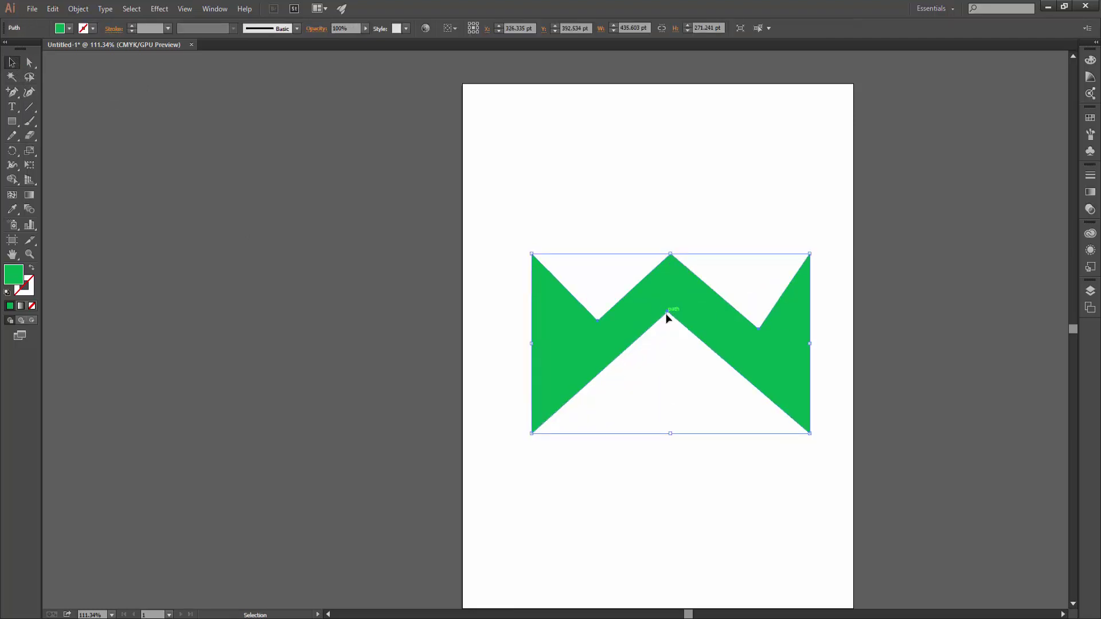
# Delete the inner bottom anchor, then remove and restore the top-middle peak.
pyautogui.moveTo(11, 91); pyautogui.dragTo(51, 125)
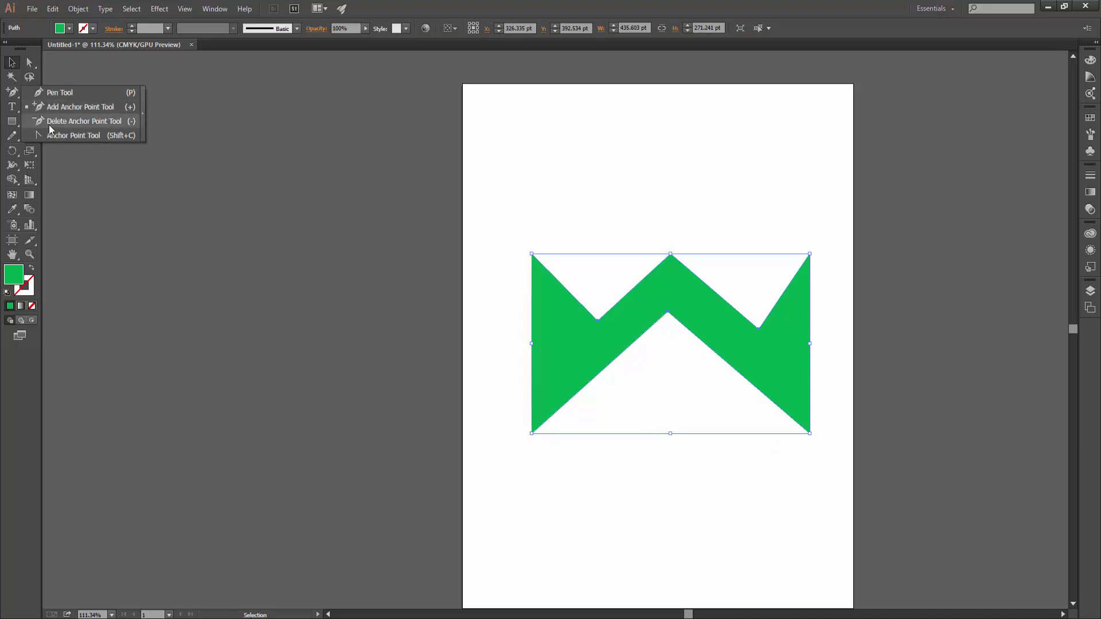
pyautogui.click(101, 127)
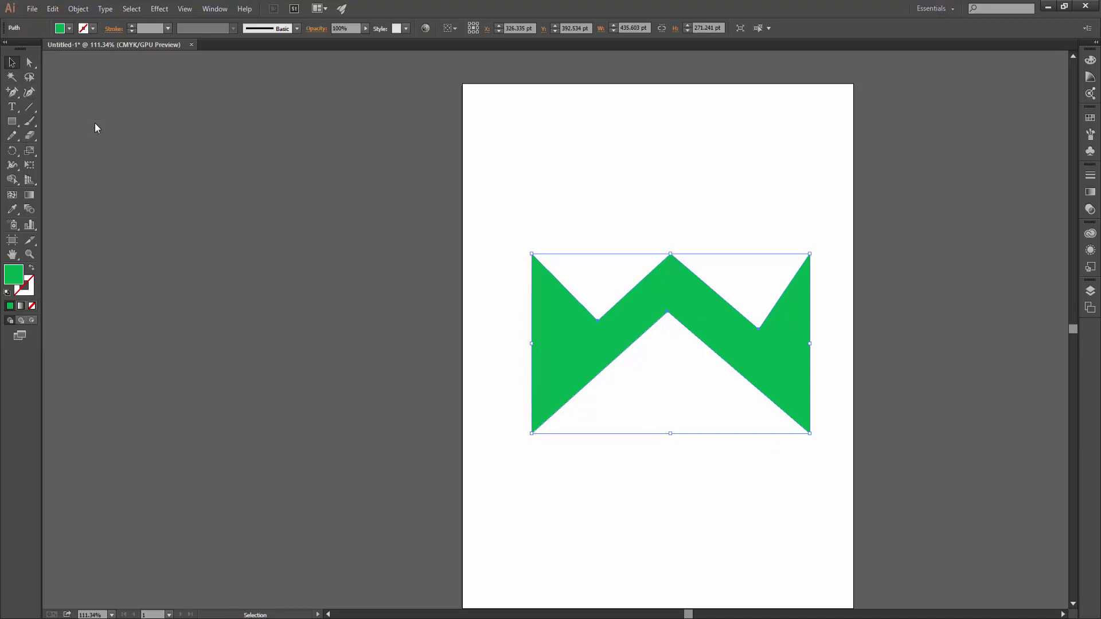
pyautogui.click(668, 312)
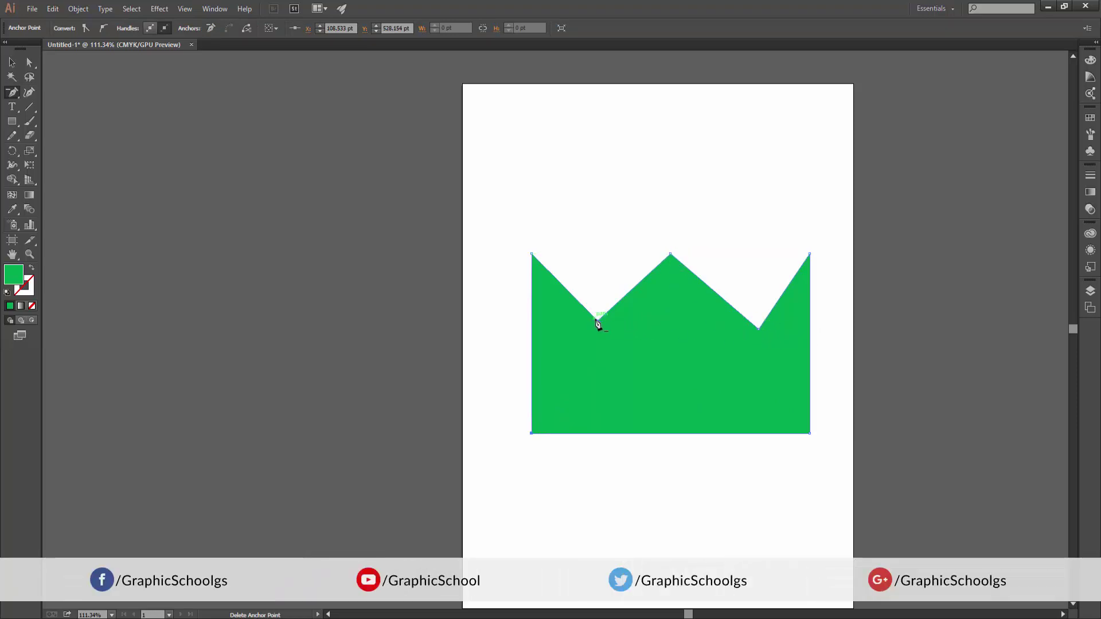
pyautogui.click(670, 254)
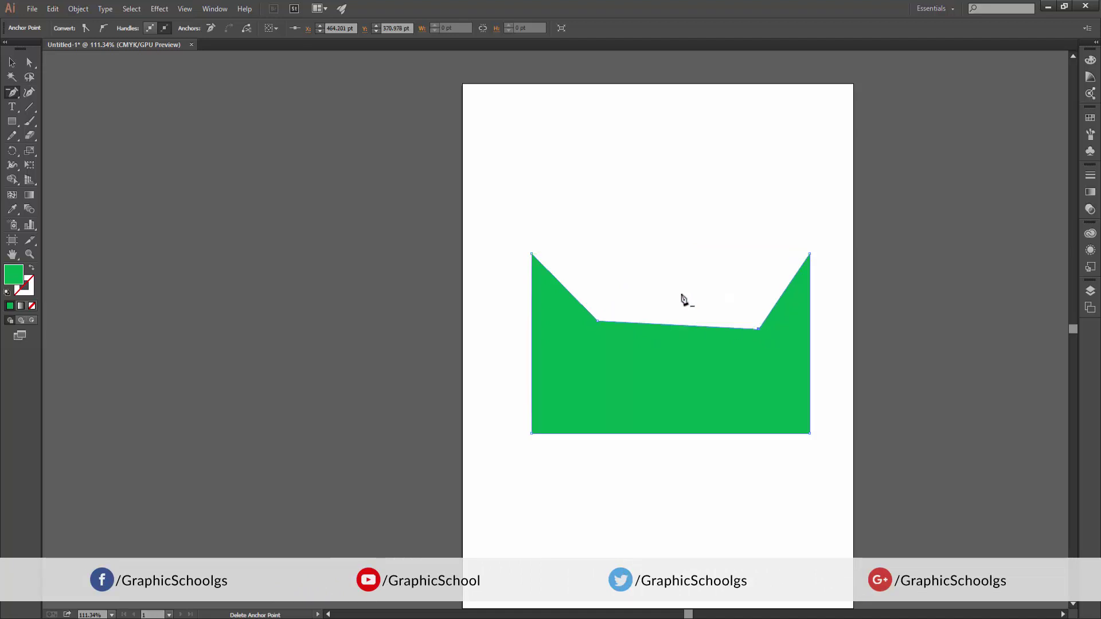
pyautogui.hotkey('ctrl', 'z')
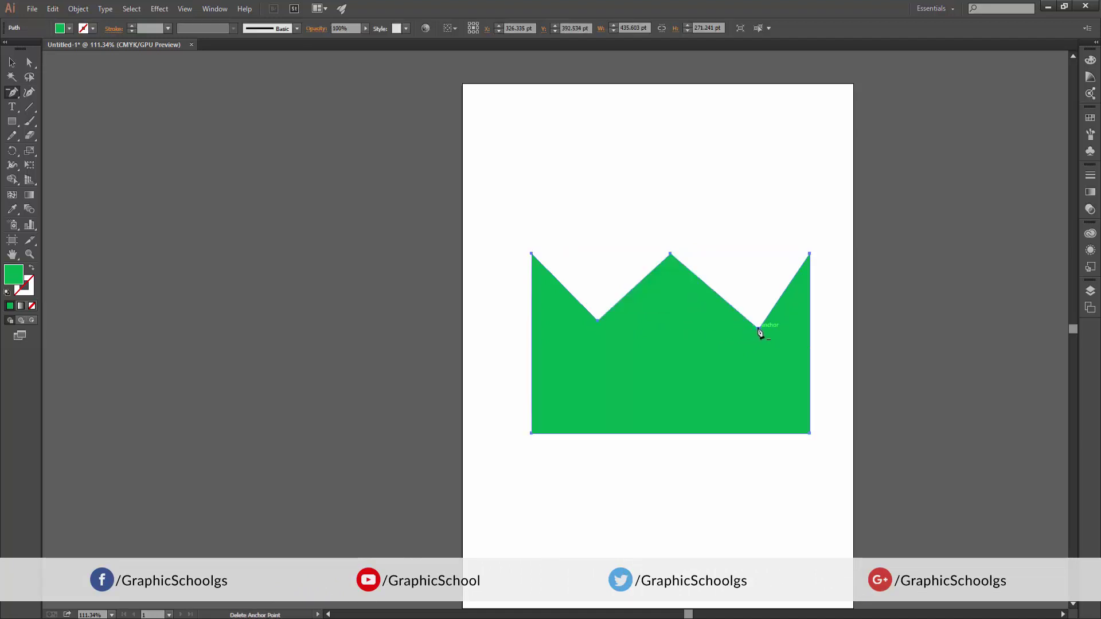
# Delete the right notch and top-left corner anchors, then undo to a plain rectangle.
pyautogui.click(758, 329)
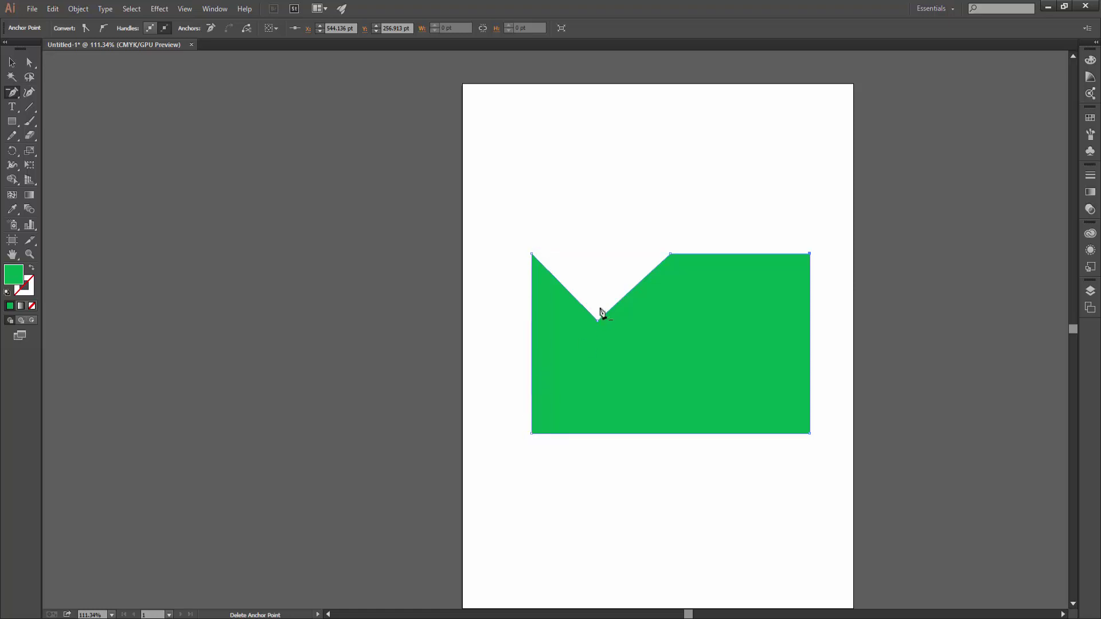
pyautogui.click(532, 254)
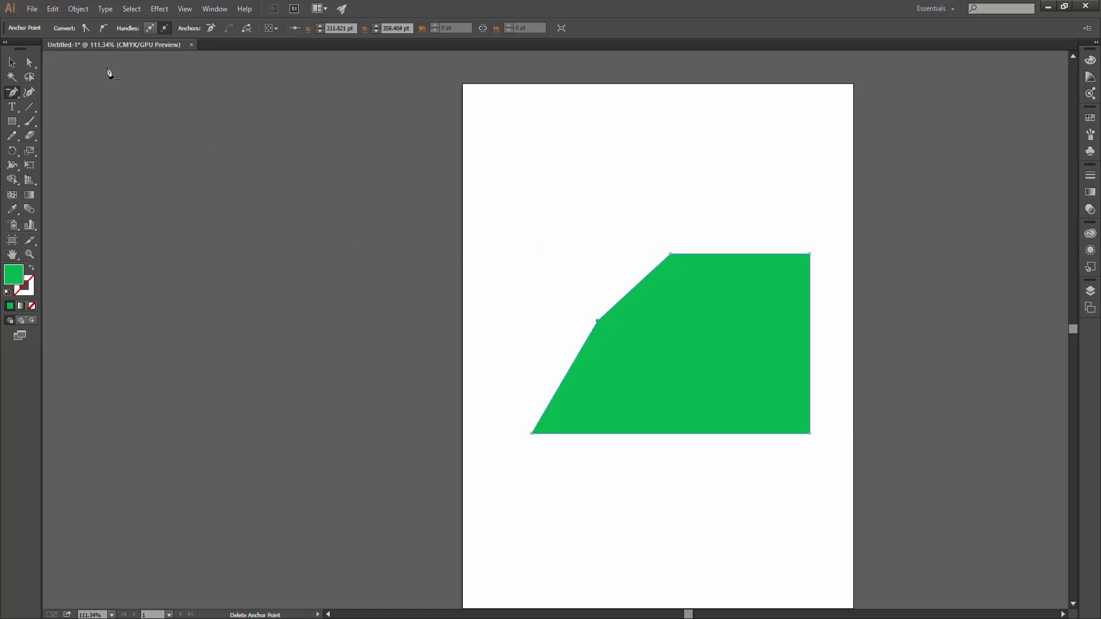
pyautogui.hotkey('ctrl', 'z')
pyautogui.hotkey('ctrl', 'z')
pyautogui.hotkey('ctrl', 'z')
pyautogui.hotkey('ctrl', 'z')
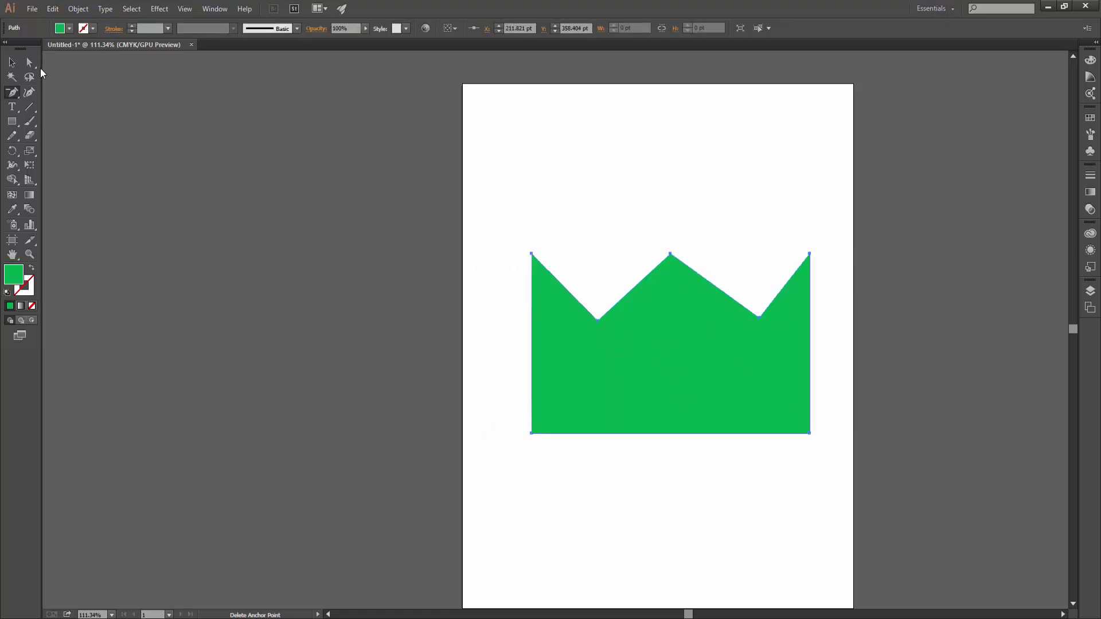
pyautogui.hotkey('ctrl', 'z')
pyautogui.hotkey('ctrl', 'z')
pyautogui.click(12, 93)
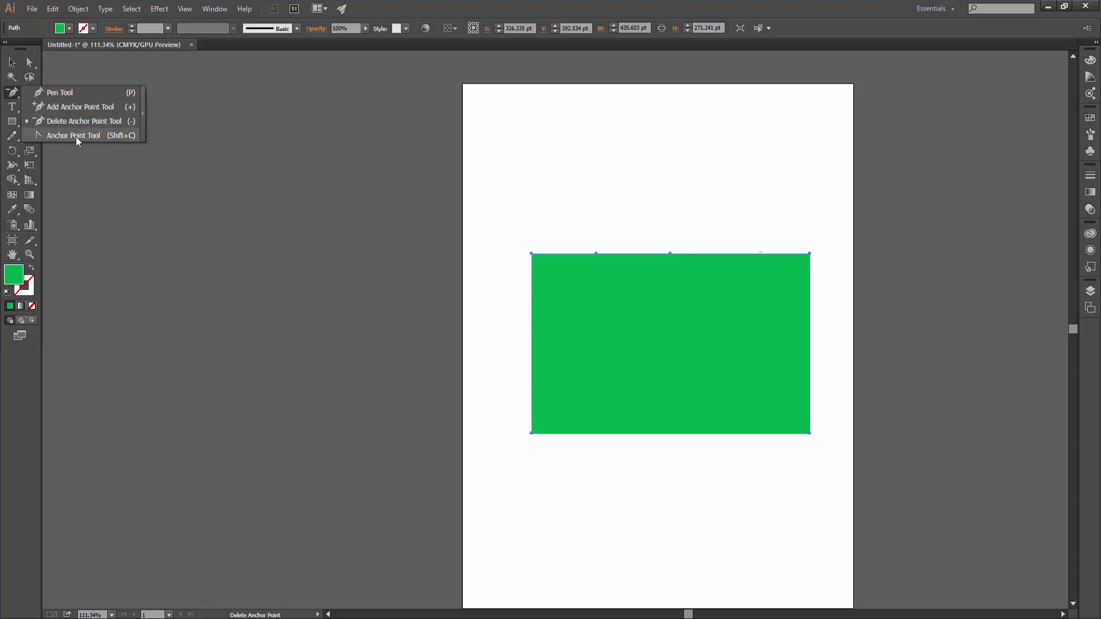
# Add an anchor point at the midpoint of the block's top edge.
pyautogui.click(76, 136)
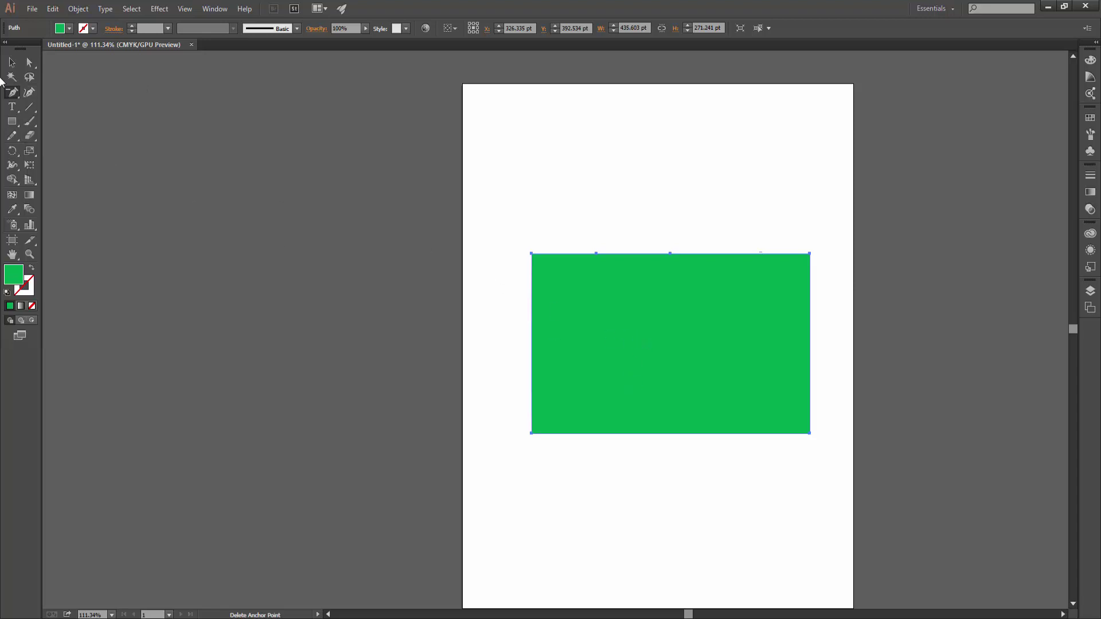
pyautogui.press('v')
pyautogui.press('v')
pyautogui.press('a')
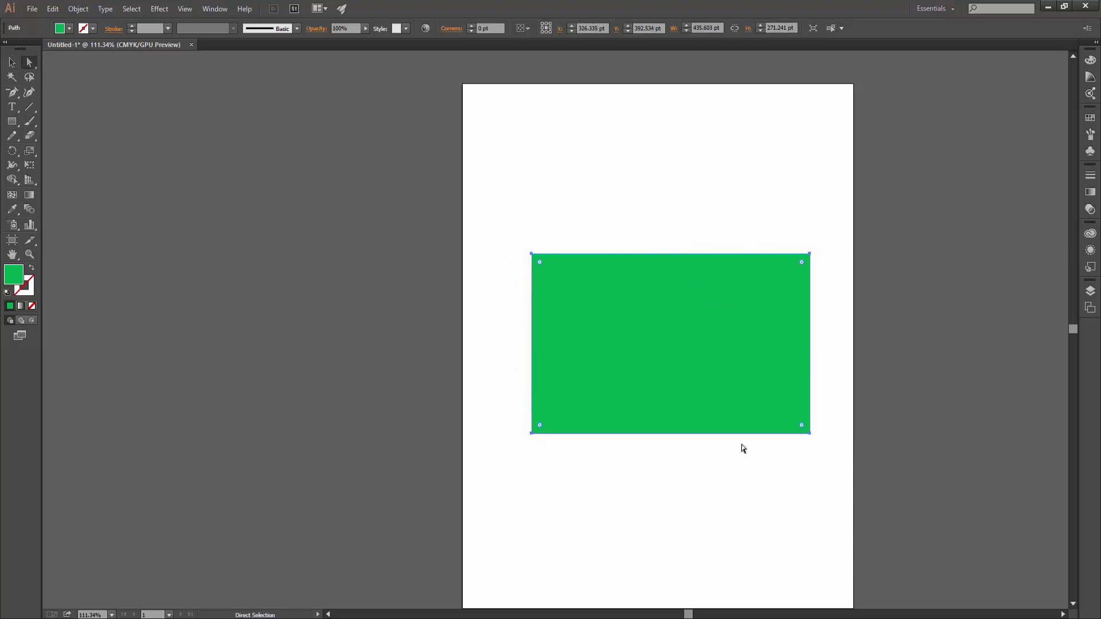
pyautogui.moveTo(11, 92); pyautogui.dragTo(57, 106)
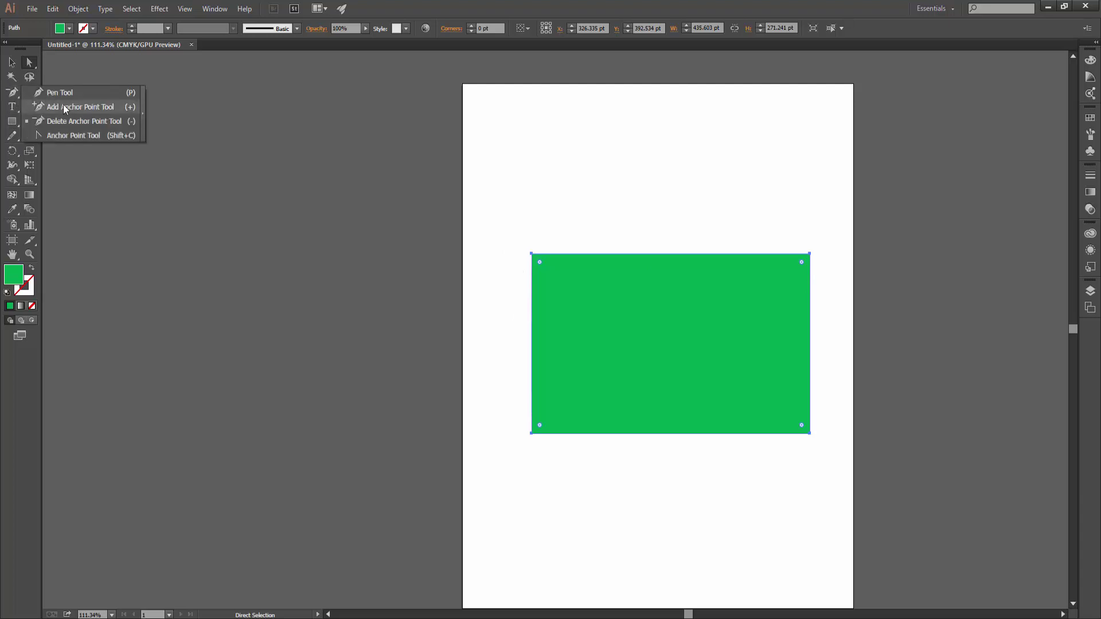
pyautogui.click(671, 255)
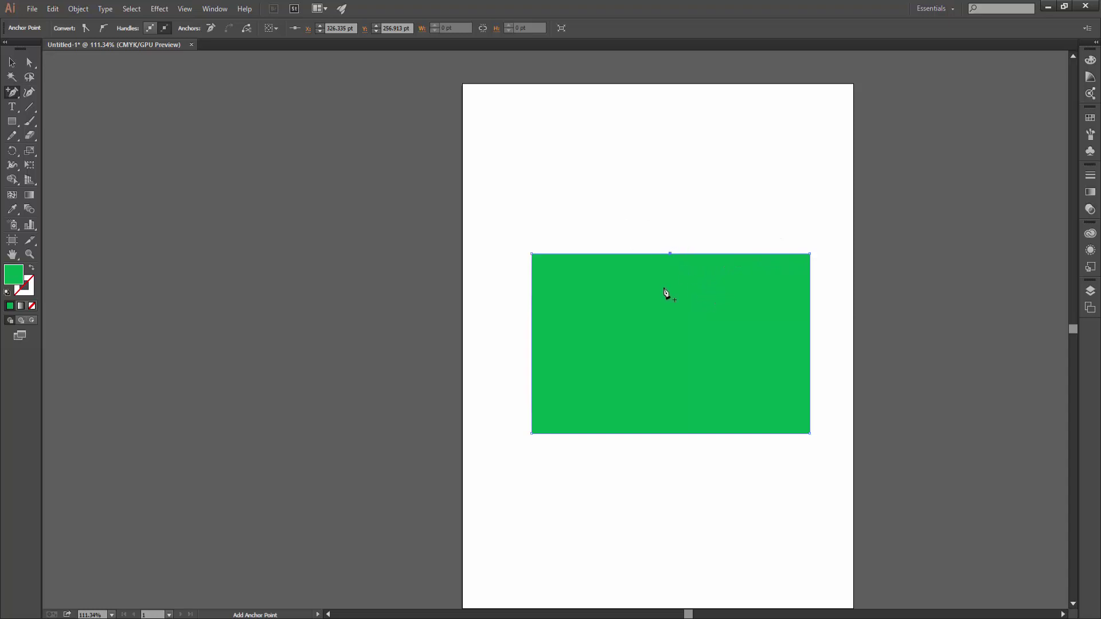
# Convert the top-middle anchor to smooth, curving the top into a wave.
pyautogui.click(12, 91)
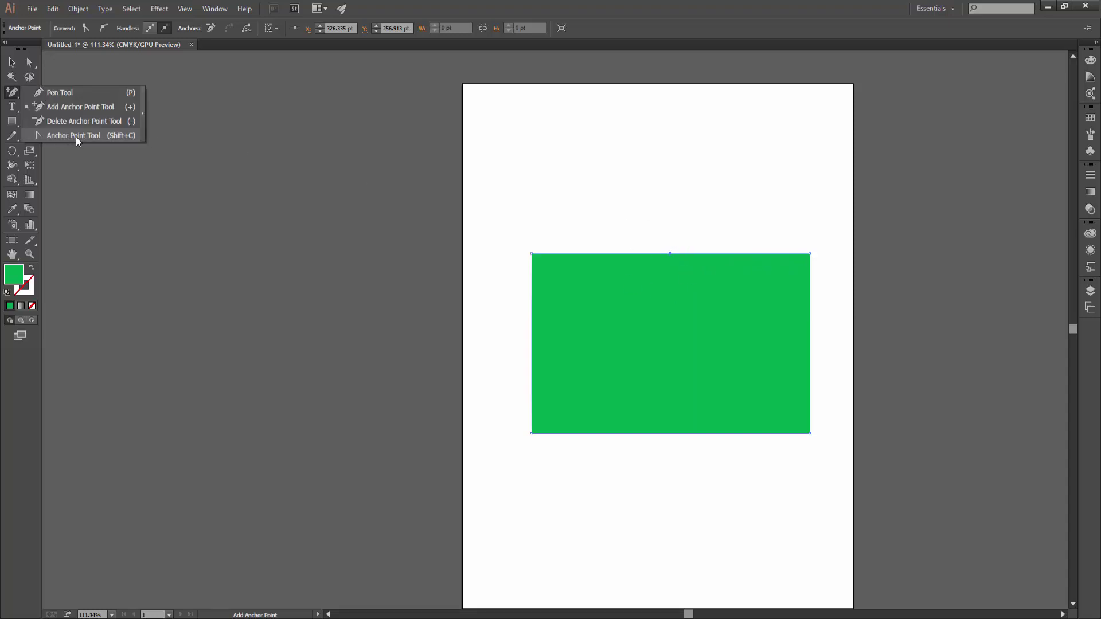
pyautogui.click(76, 136)
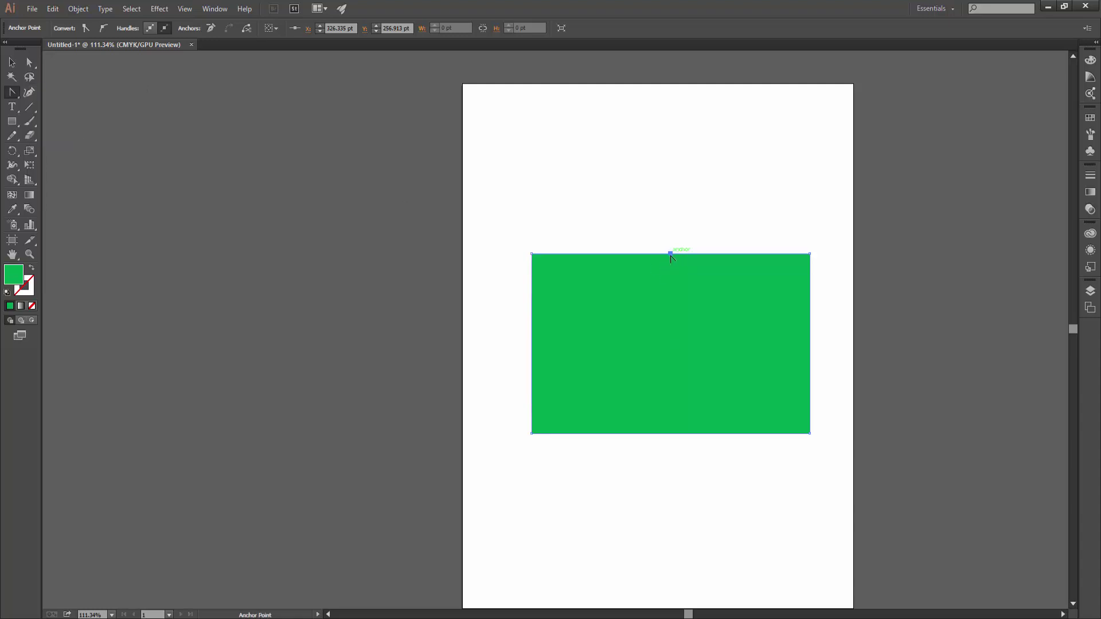
pyautogui.moveTo(670, 254); pyautogui.dragTo(731, 301)
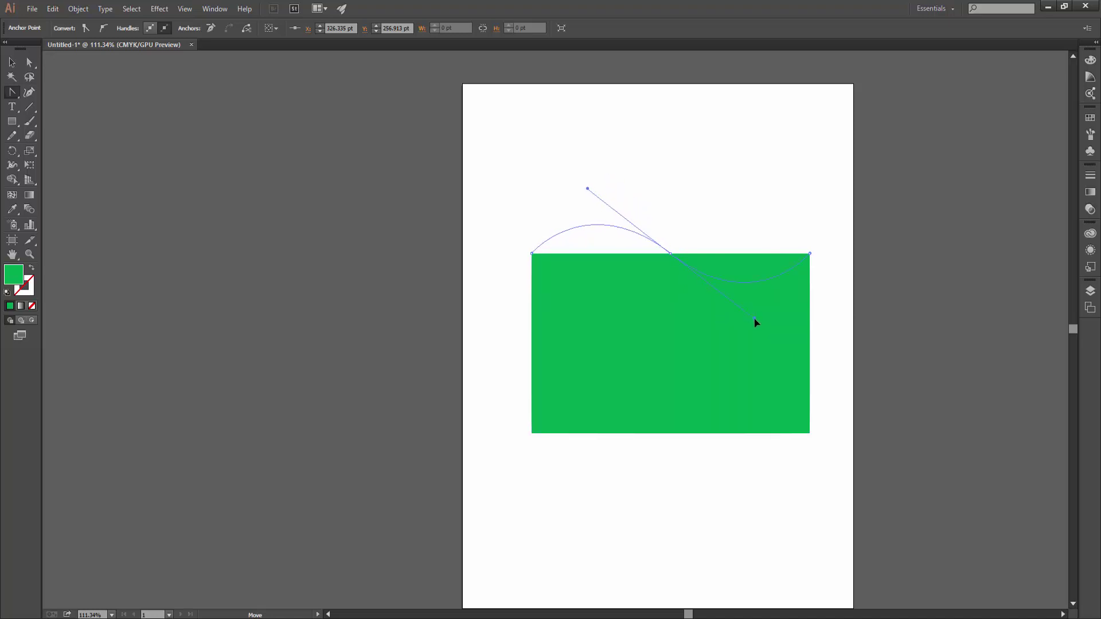
pyautogui.moveTo(731, 301); pyautogui.dragTo(754, 319)
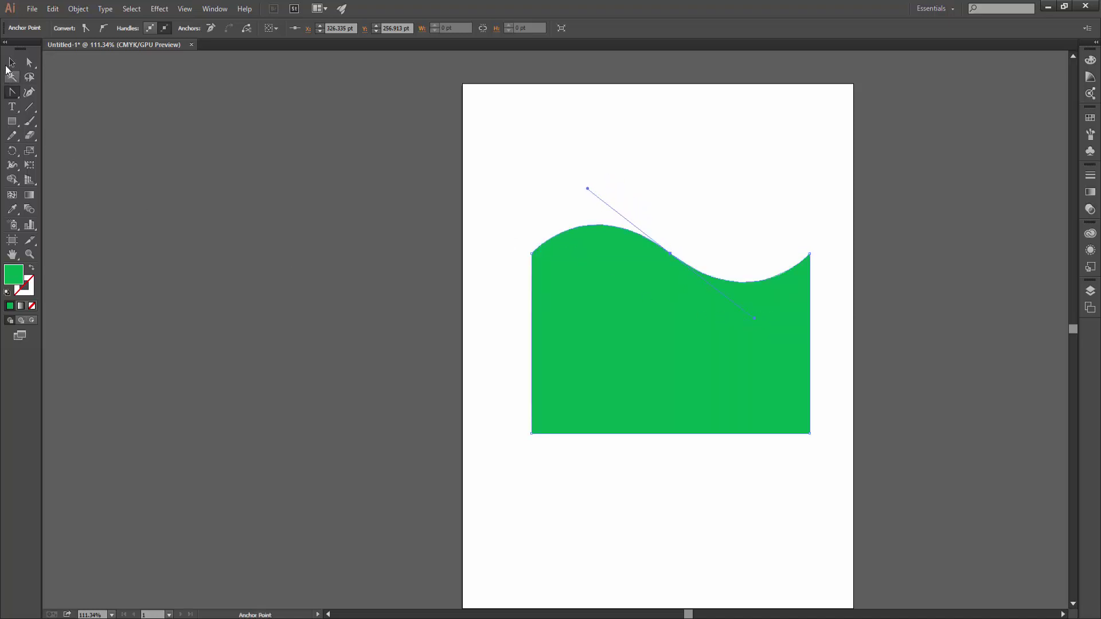
pyautogui.click(12, 62)
pyautogui.moveTo(495, 417); pyautogui.dragTo(831, 513)
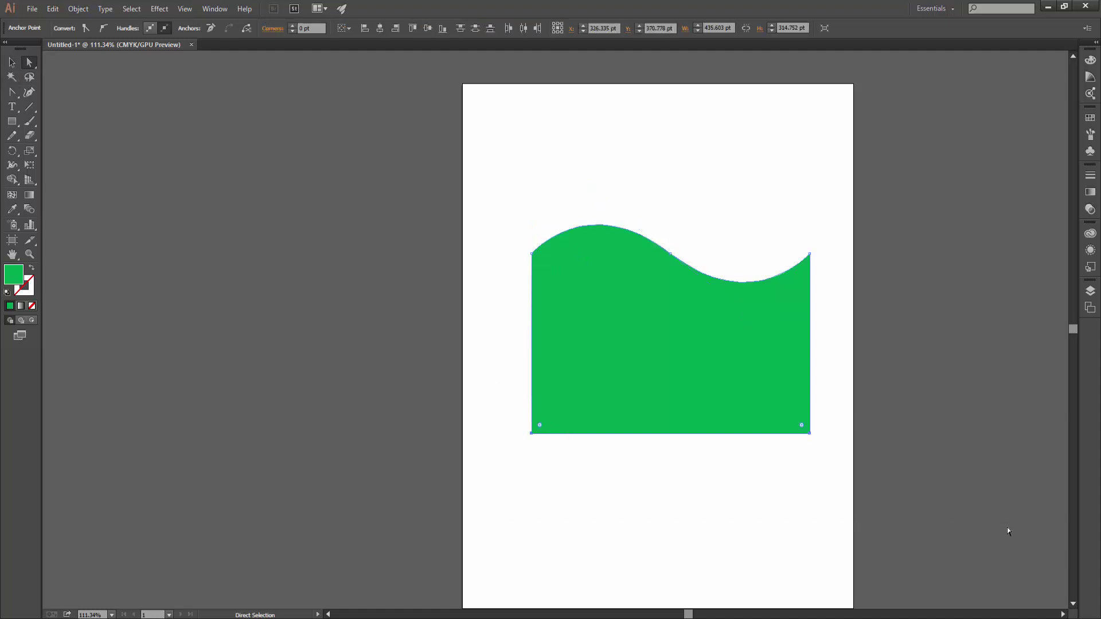
# Nudge the bottom anchors up with Shift+arrow keys to make the block shallower.
pyautogui.hotkey('shift', 'Up')
pyautogui.hotkey('shift', 'Up')
pyautogui.hotkey('shift', 'Up')
pyautogui.hotkey('shift', 'Up')
pyautogui.hotkey('shift', 'Up')
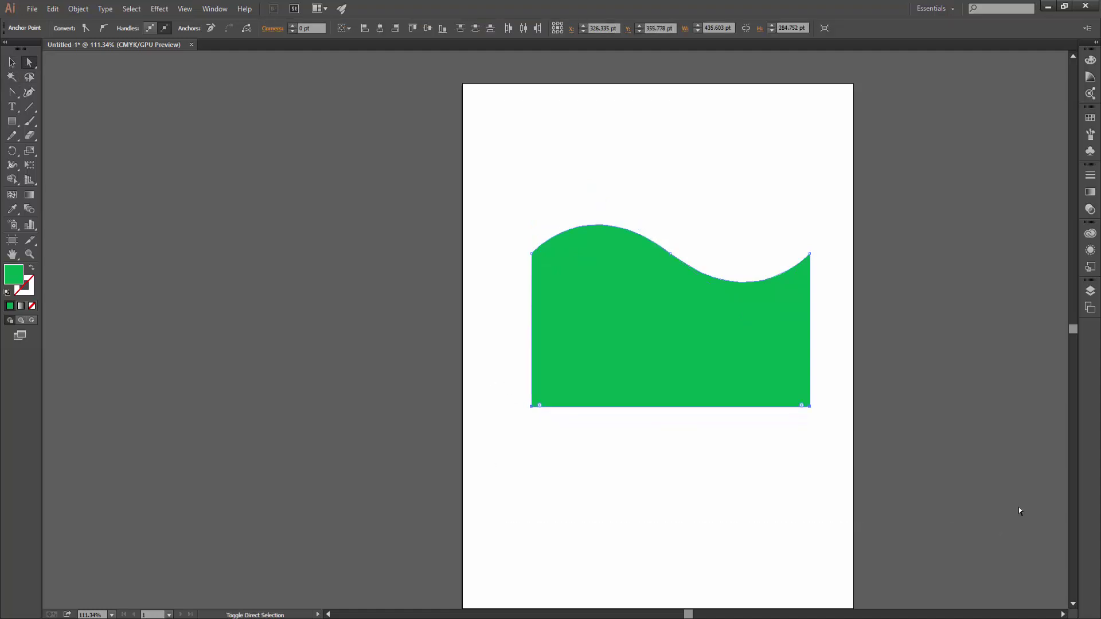
pyautogui.hotkey('shift', 'Up')
pyautogui.hotkey('shift', 'Up')
pyautogui.hotkey('shift', 'Up')
pyautogui.hotkey('shift', 'Up')
pyautogui.hotkey('shift', 'Up')
pyautogui.hotkey('shift', 'Up')
pyautogui.hotkey('shift', 'Down')
pyautogui.click(870, 445)
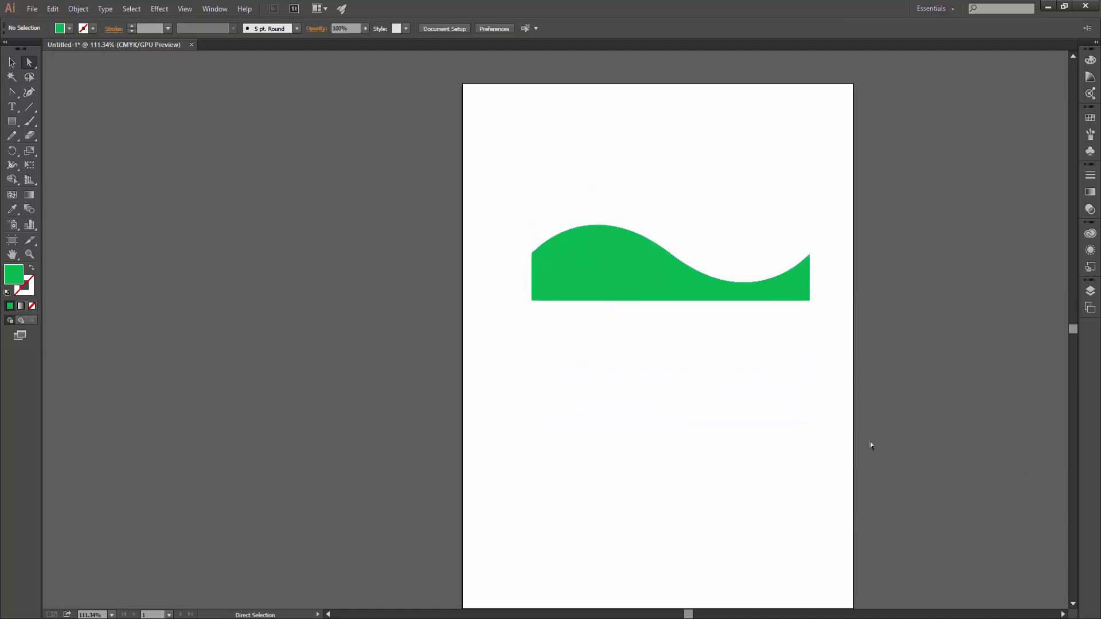
# Move the wave shape to the page bottom and stretch it to the right edge.
pyautogui.scroll(-3, 737, 302)
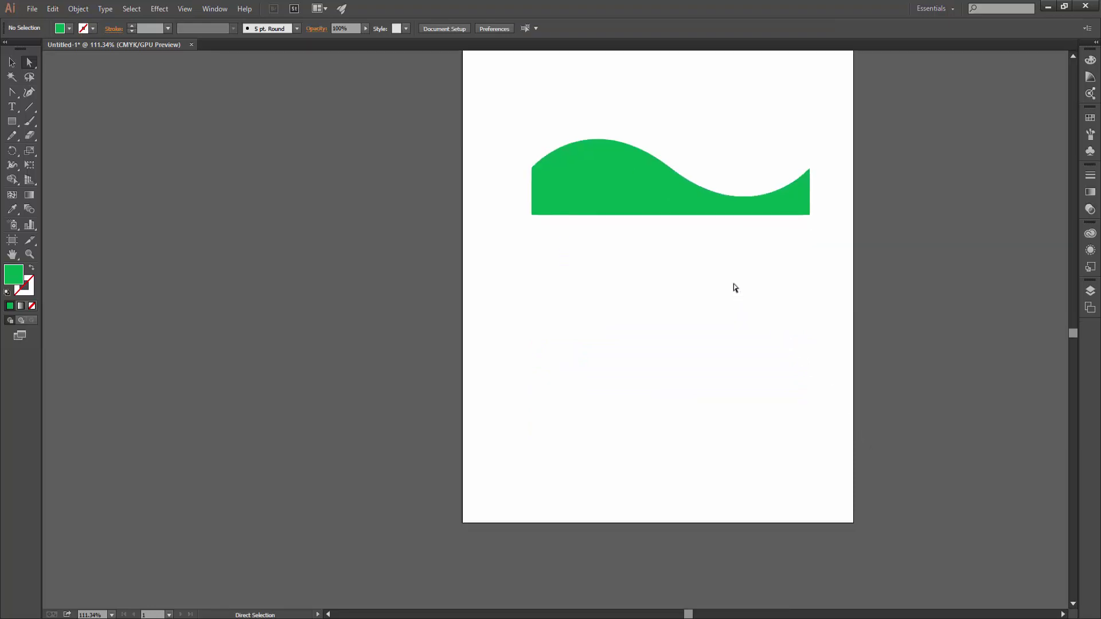
pyautogui.scroll(-2, 732, 287)
pyautogui.moveTo(677, 169)
pyautogui.mouseDown()
pyautogui.moveTo(592, 465)
pyautogui.moveTo(604, 473)
pyautogui.moveTo(593, 471)
pyautogui.mouseUp()
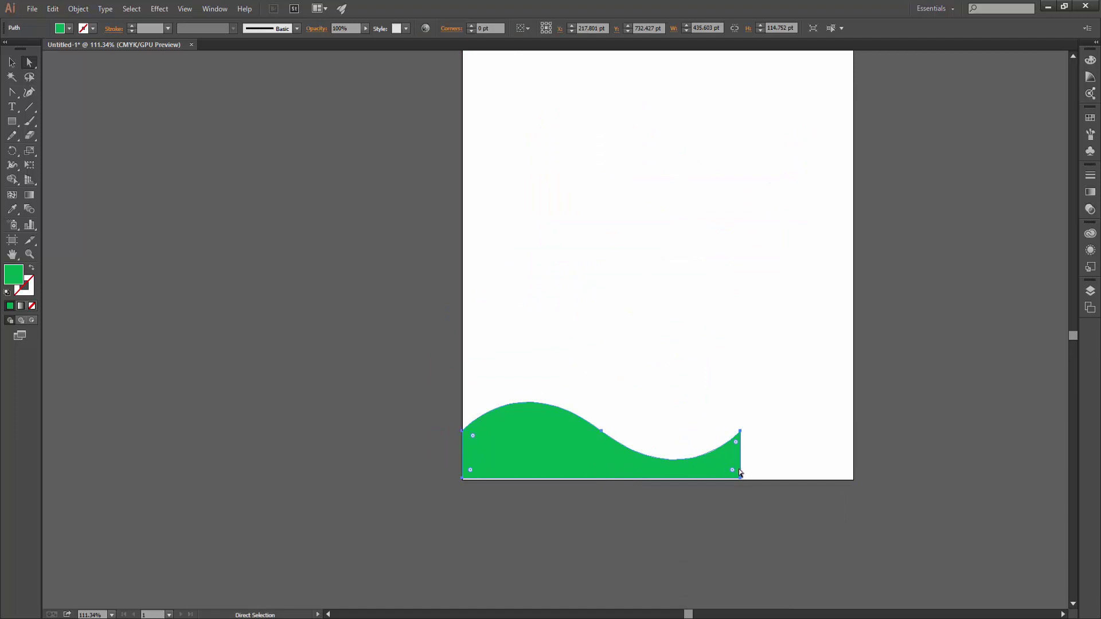
pyautogui.press('v')
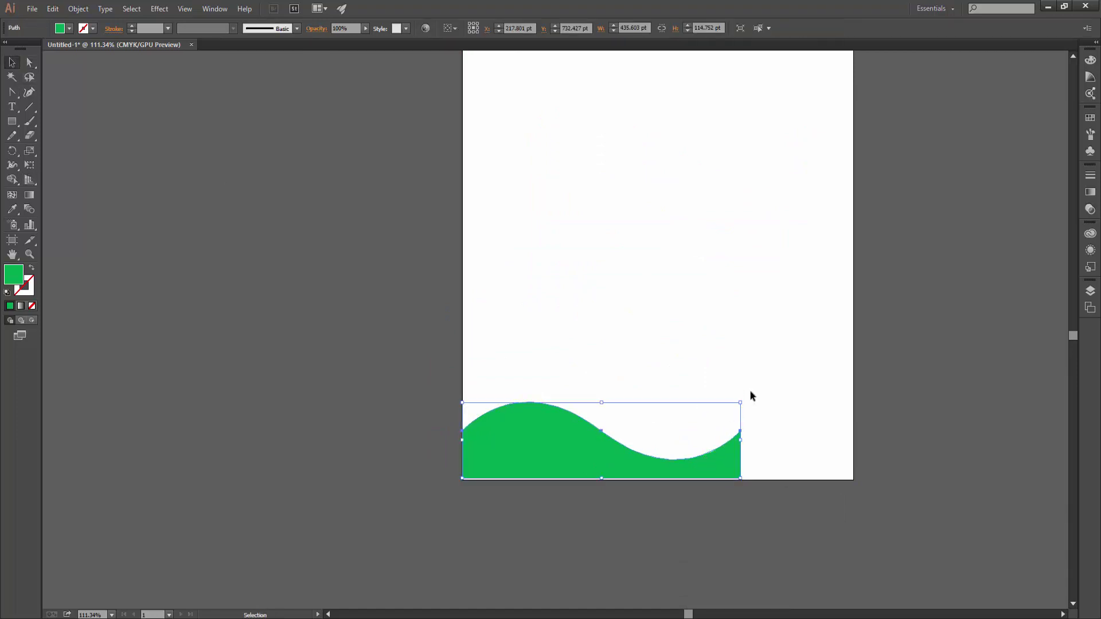
pyautogui.moveTo(751, 400); pyautogui.dragTo(852, 383)
pyautogui.click(1025, 449)
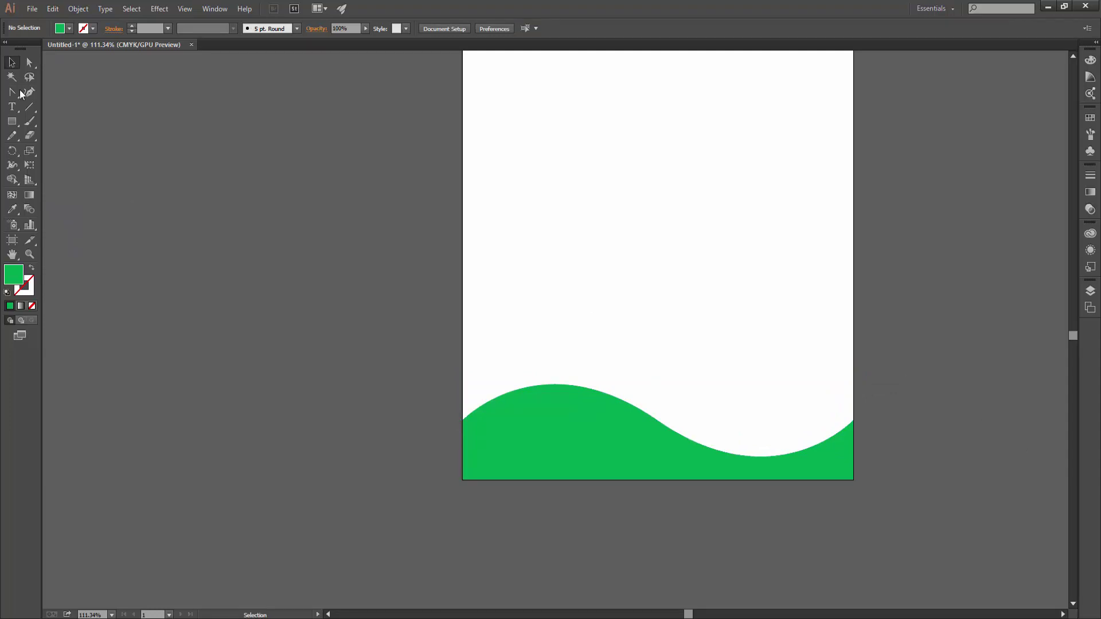
pyautogui.moveTo(21, 93); pyautogui.dragTo(47, 91)
pyautogui.click(463, 299)
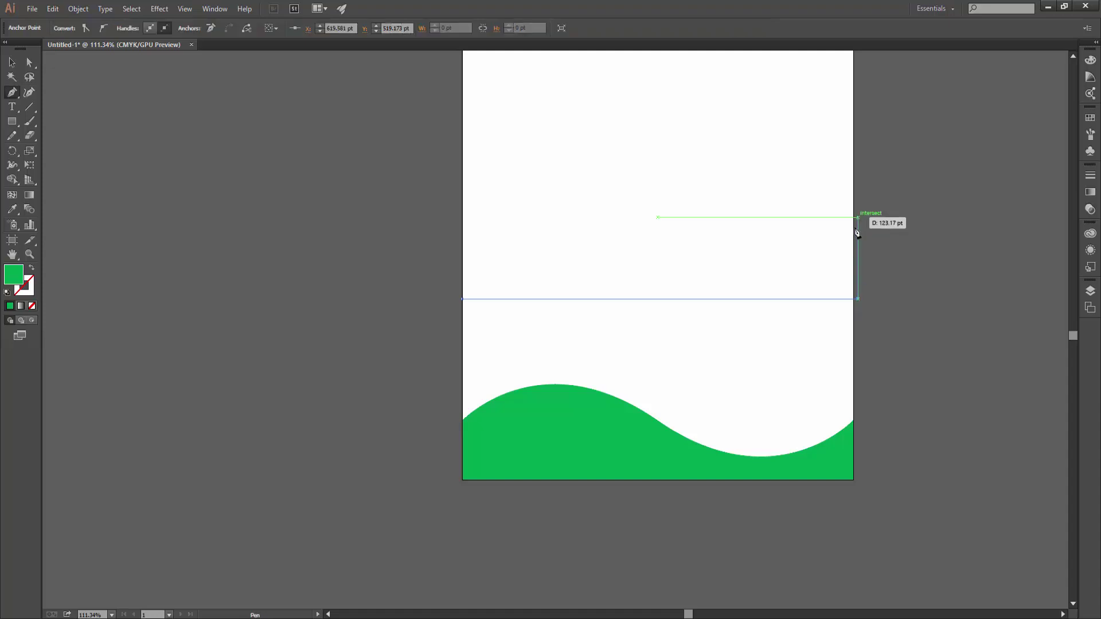
pyautogui.click(857, 228)
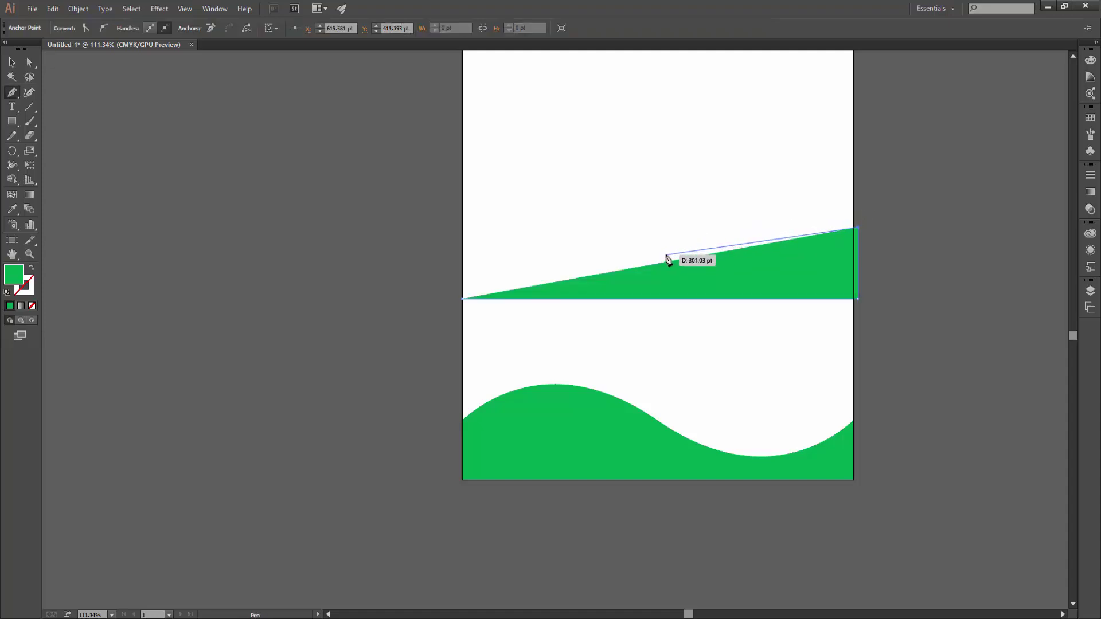
pyautogui.moveTo(665, 254); pyautogui.dragTo(556, 196)
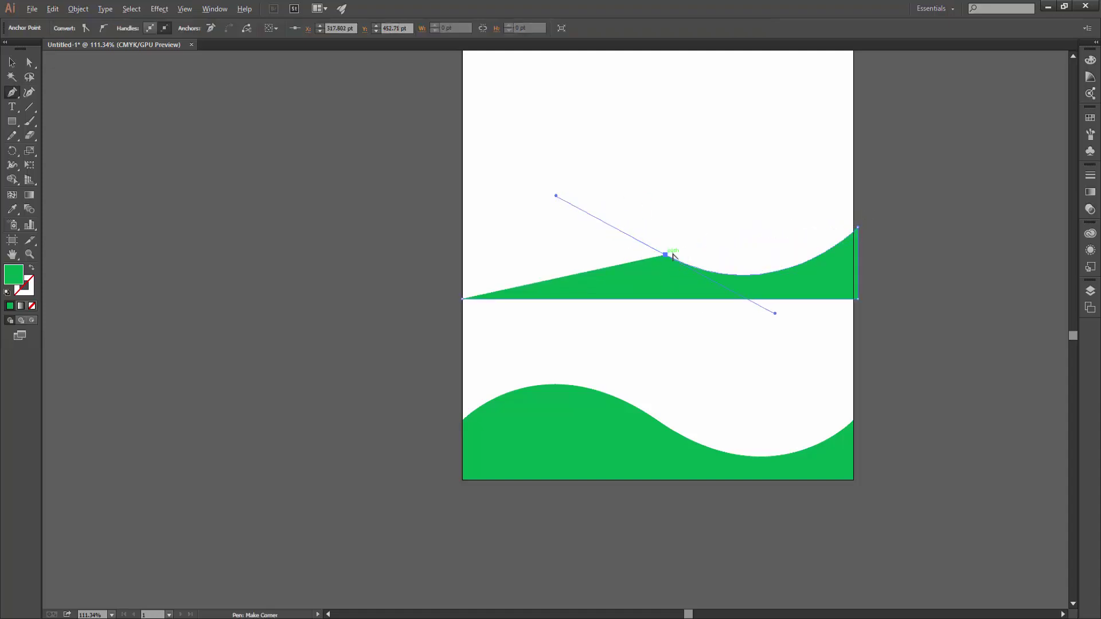
pyautogui.keyDown('alt'); pyautogui.click(664, 254); pyautogui.keyUp('alt')
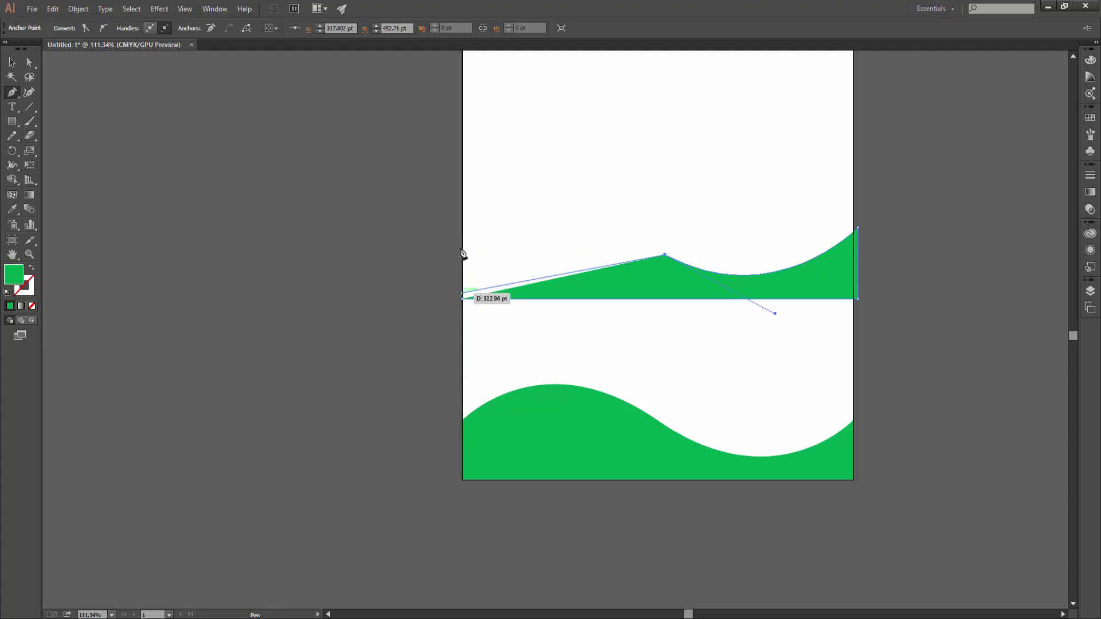
pyautogui.moveTo(462, 244); pyautogui.dragTo(411, 376)
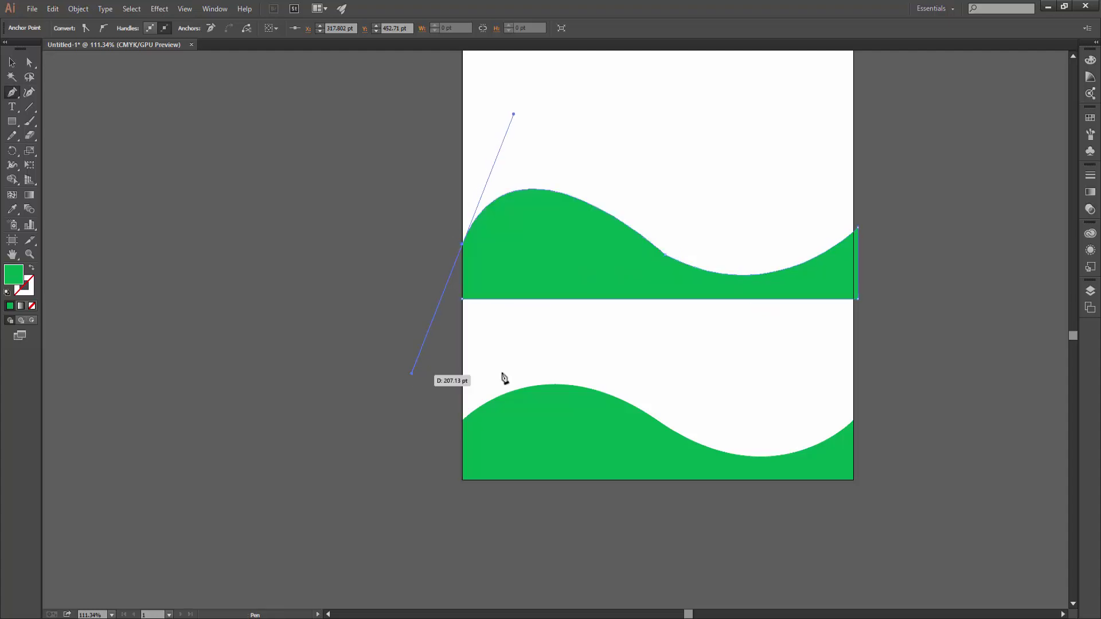
pyautogui.keyDown('ctrl'); pyautogui.click(706, 301); pyautogui.keyUp('ctrl')
pyautogui.scroll(3, 665, 253)
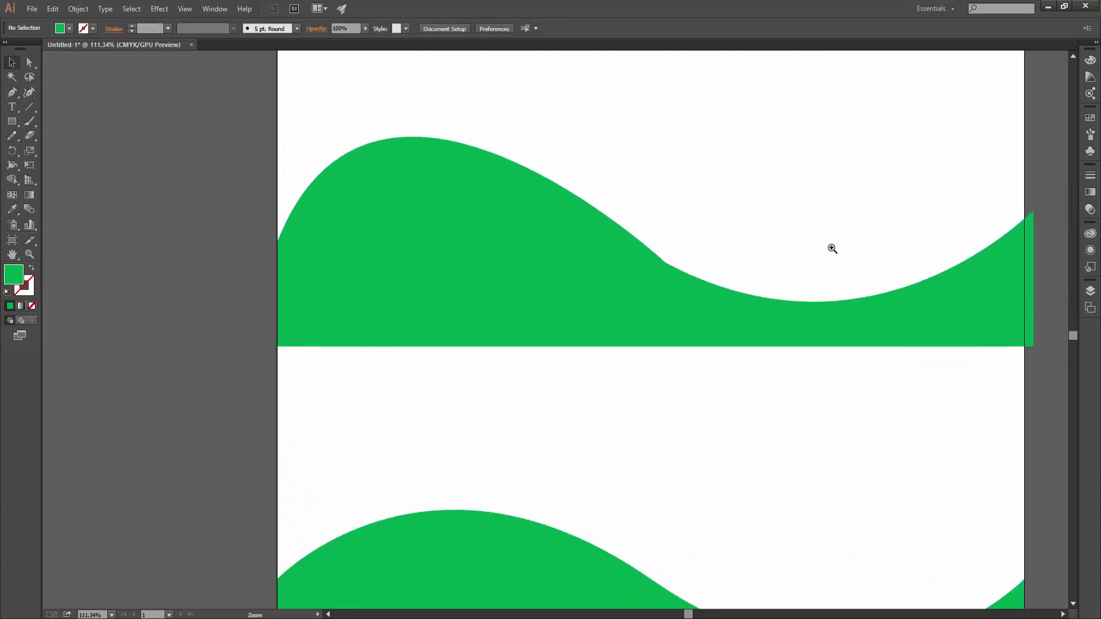
pyautogui.scroll(4, 665, 281)
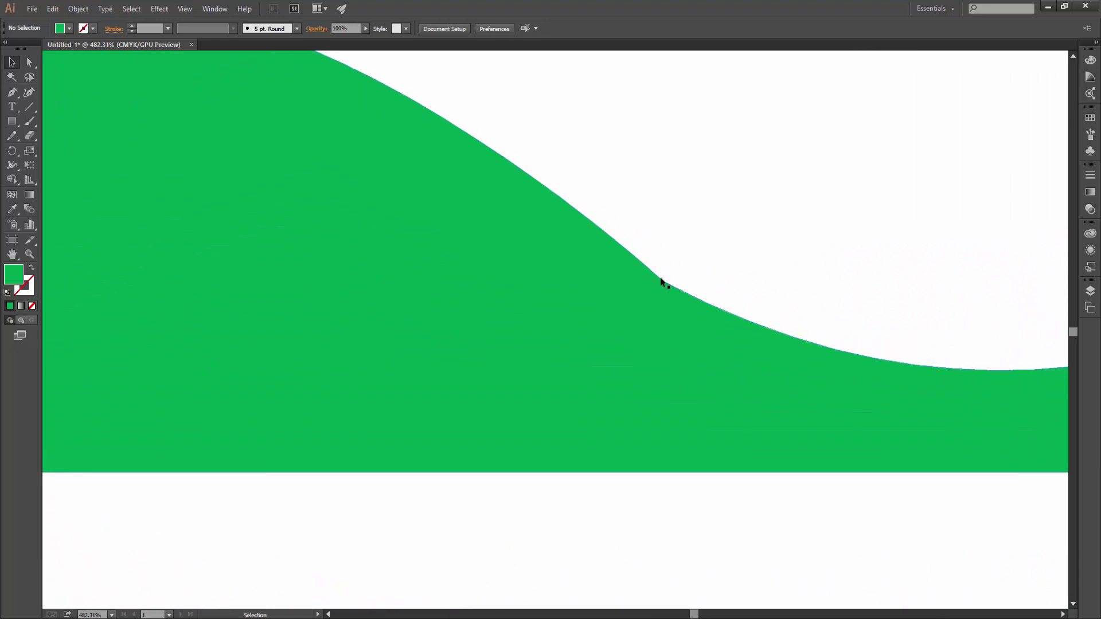
pyautogui.scroll(-5, 686, 296)
pyautogui.click(686, 317)
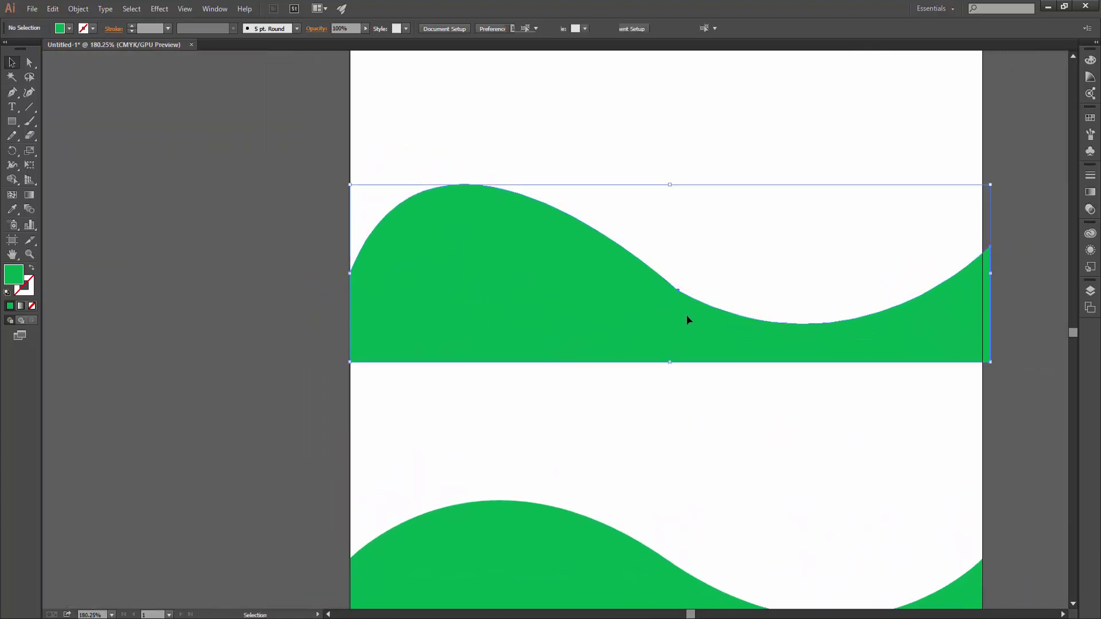
pyautogui.click(813, 439)
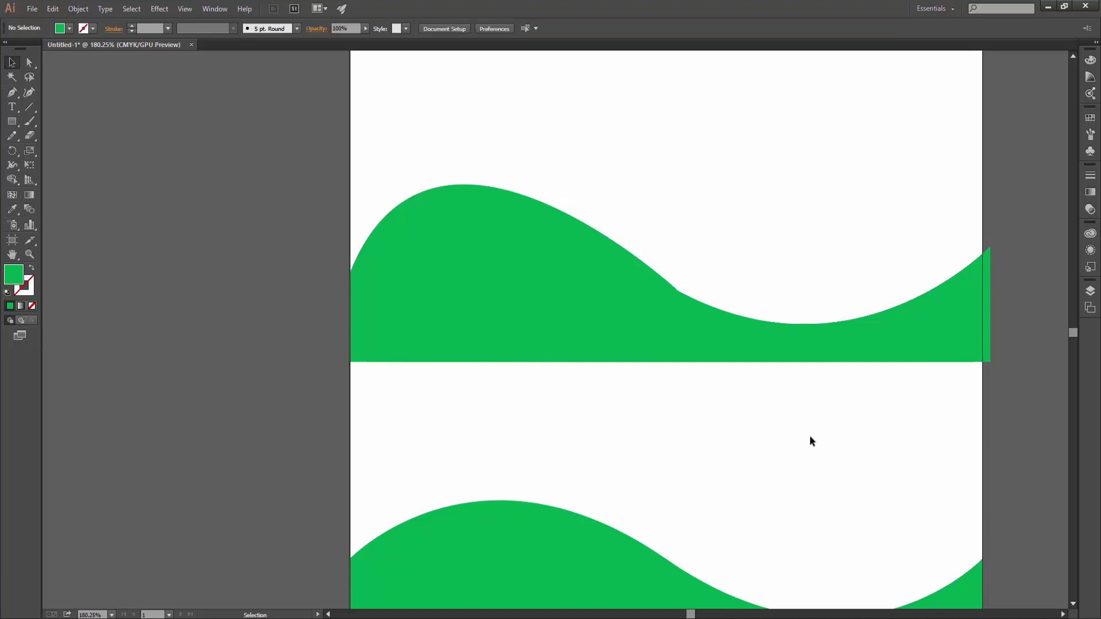
pyautogui.scroll(-2, 751, 408)
pyautogui.click(699, 344)
# Delete the upper wave and draw a four-corner green block above the band.
pyautogui.press('Delete')
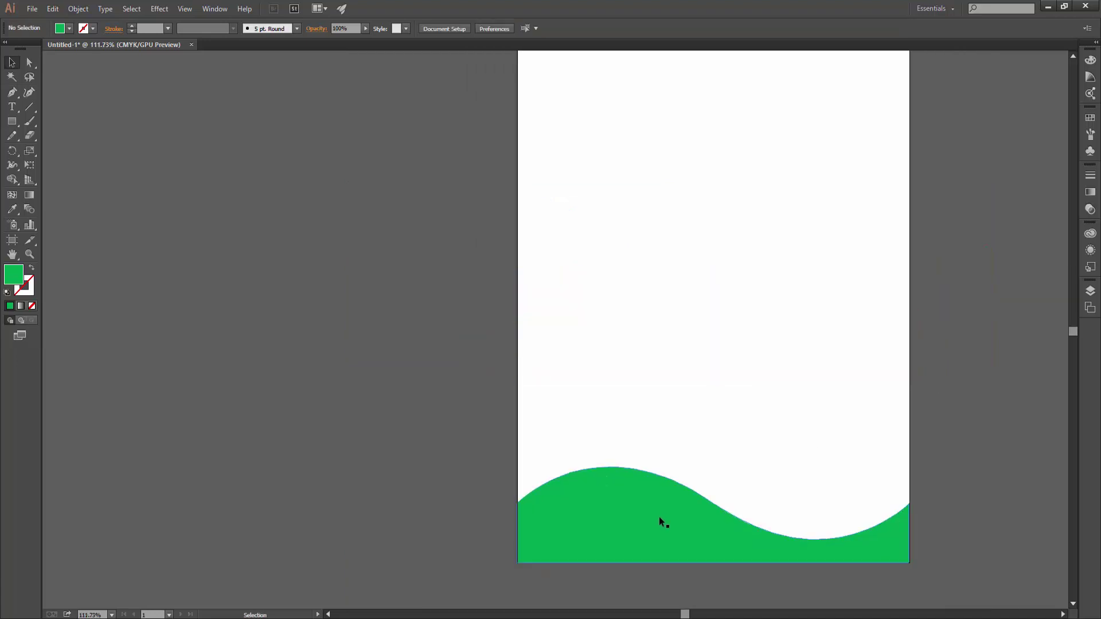
pyautogui.click(659, 517)
pyautogui.click(12, 93)
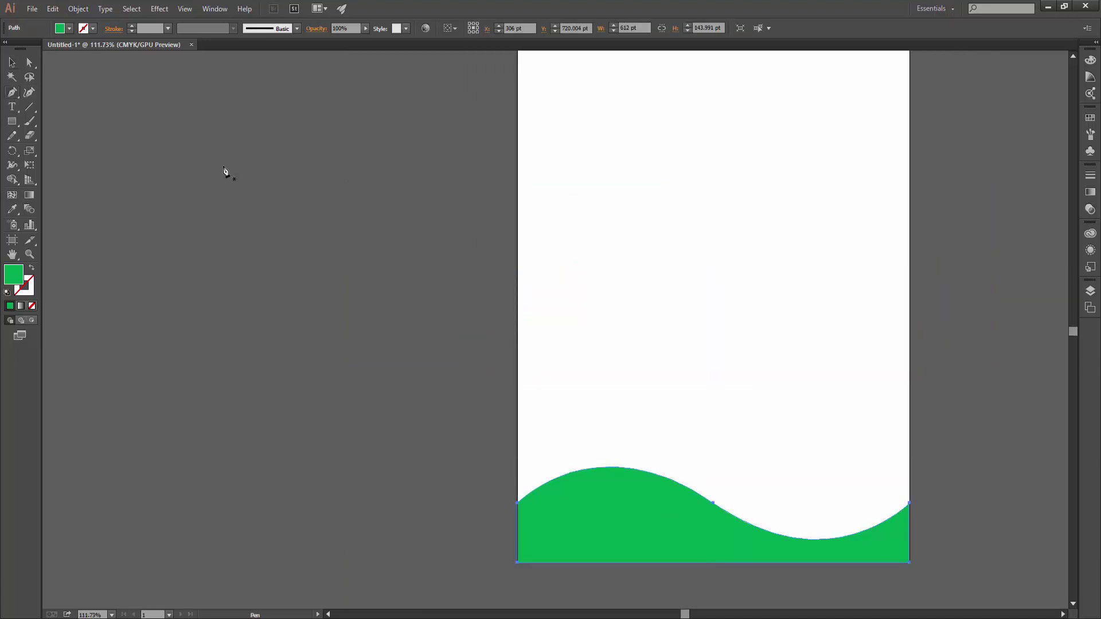
pyautogui.click(523, 224)
pyautogui.click(773, 224)
pyautogui.click(773, 329)
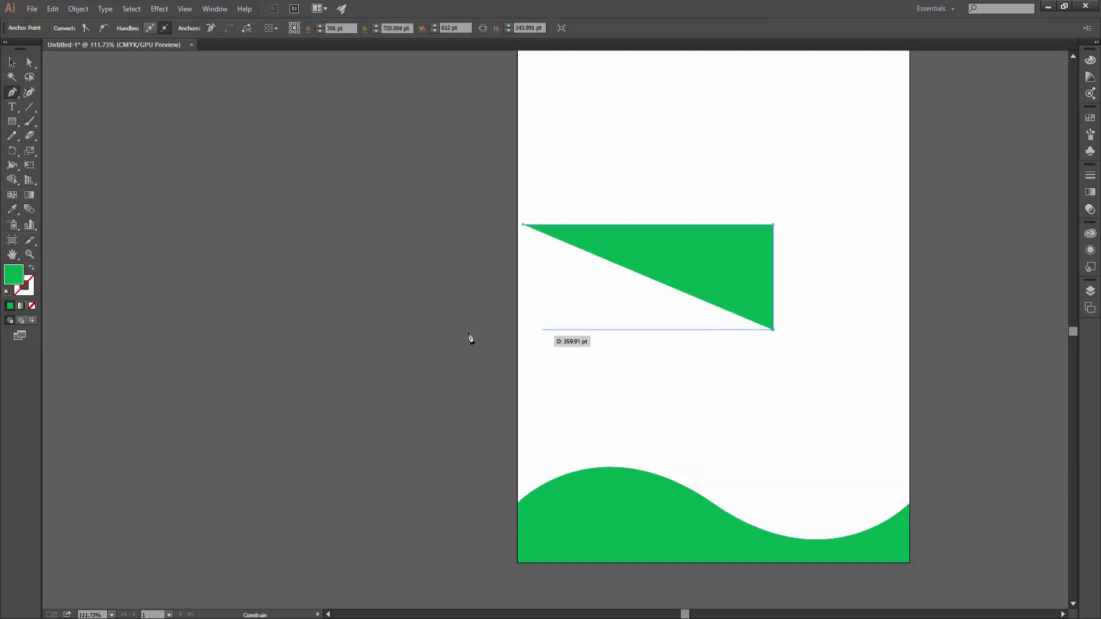
pyautogui.click(525, 329)
pyautogui.click(523, 224)
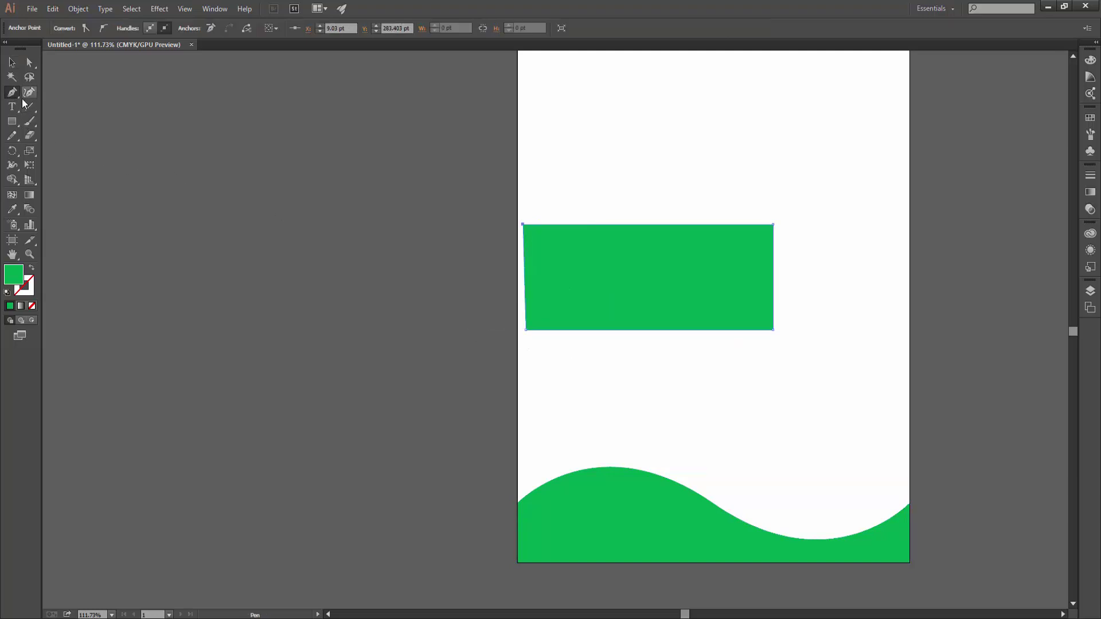
# Add a top-middle anchor and convert it to bend the top edge into a wave.
pyautogui.click(12, 93)
pyautogui.click(52, 111)
pyautogui.click(648, 224)
pyautogui.click(12, 93)
pyautogui.click(52, 132)
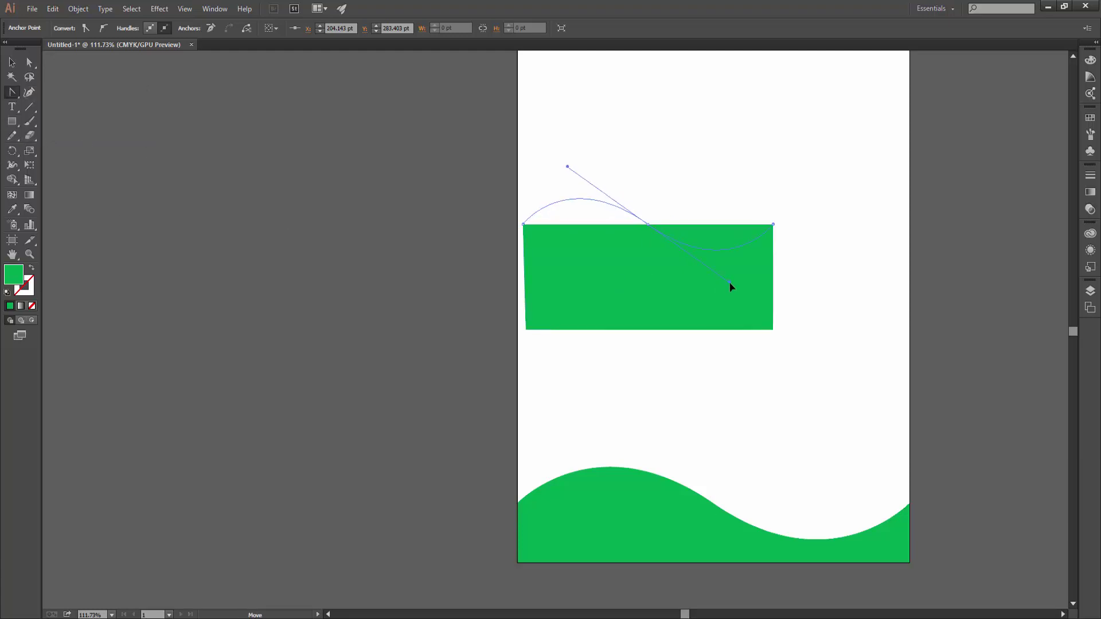
pyautogui.moveTo(647, 224); pyautogui.dragTo(729, 283)
# Drag a copy of the wavy block, then undo the copy and the bend.
pyautogui.press('v')
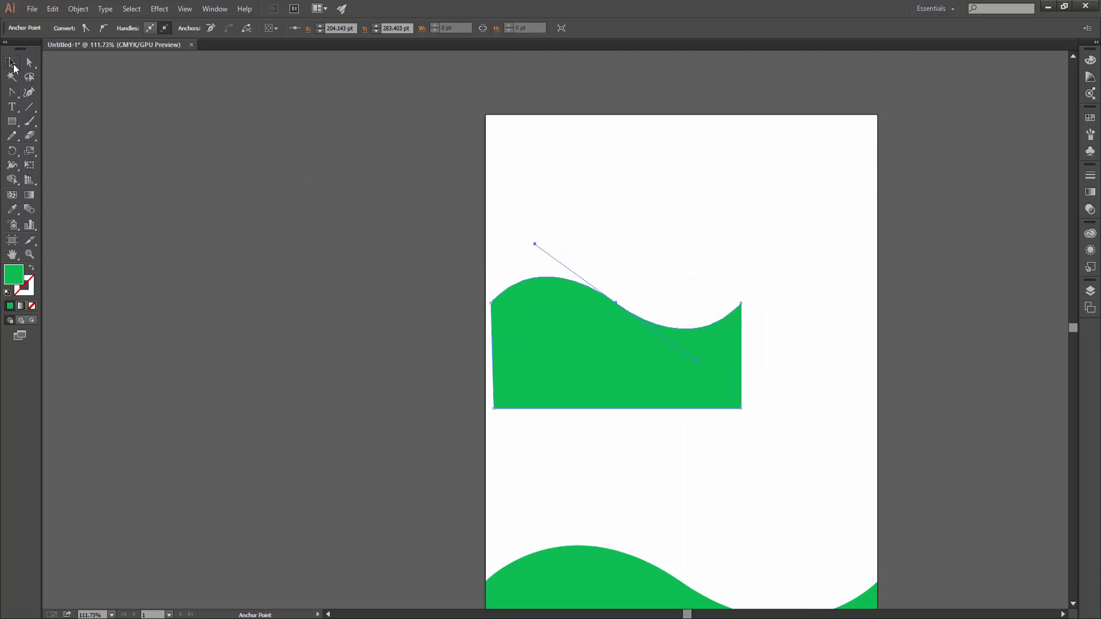
pyautogui.moveTo(606, 393); pyautogui.dragTo(671, 262)
pyautogui.hotkey('ctrl', 'z')
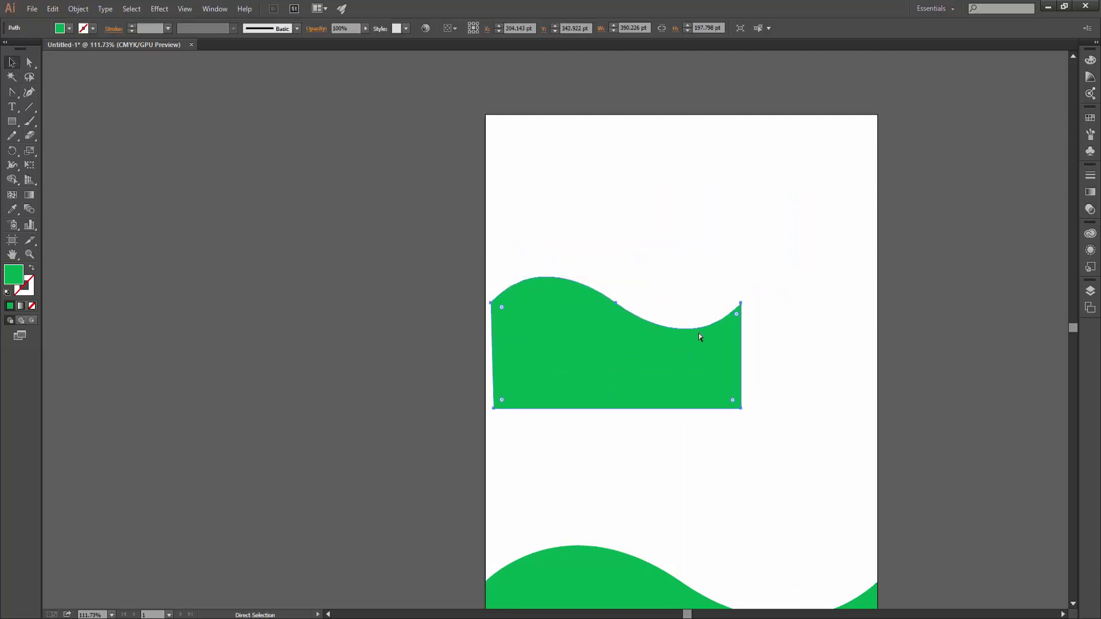
pyautogui.hotkey('ctrl', 'z')
# Add two anchor points on the block's top edge, left and right.
pyautogui.press('a')
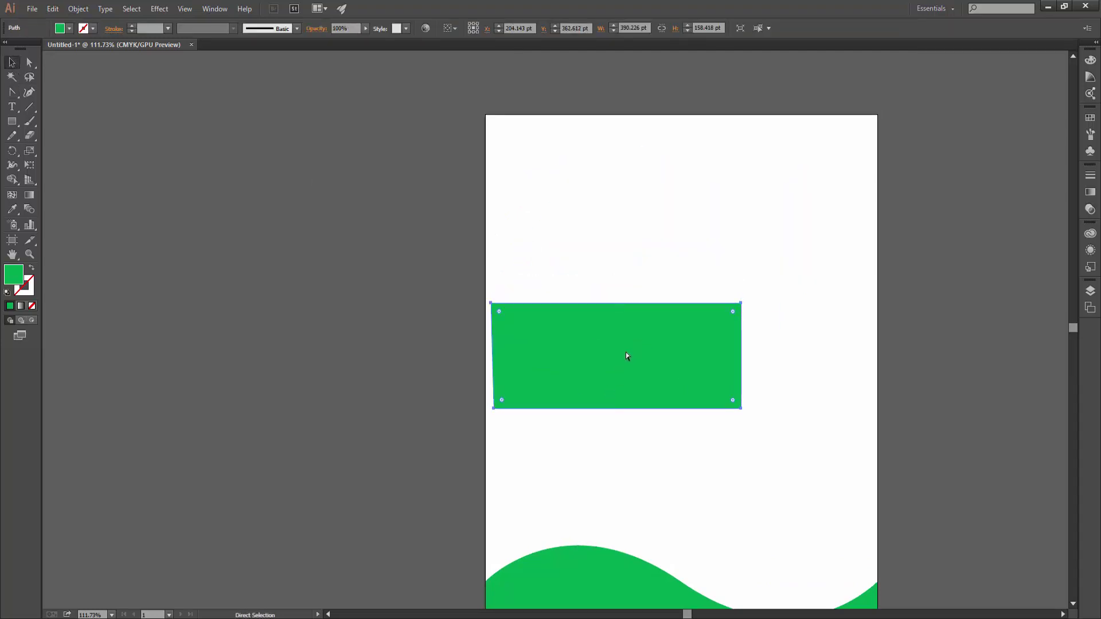
pyautogui.press('v')
pyautogui.click(613, 312)
pyautogui.click(12, 91)
pyautogui.click(69, 106)
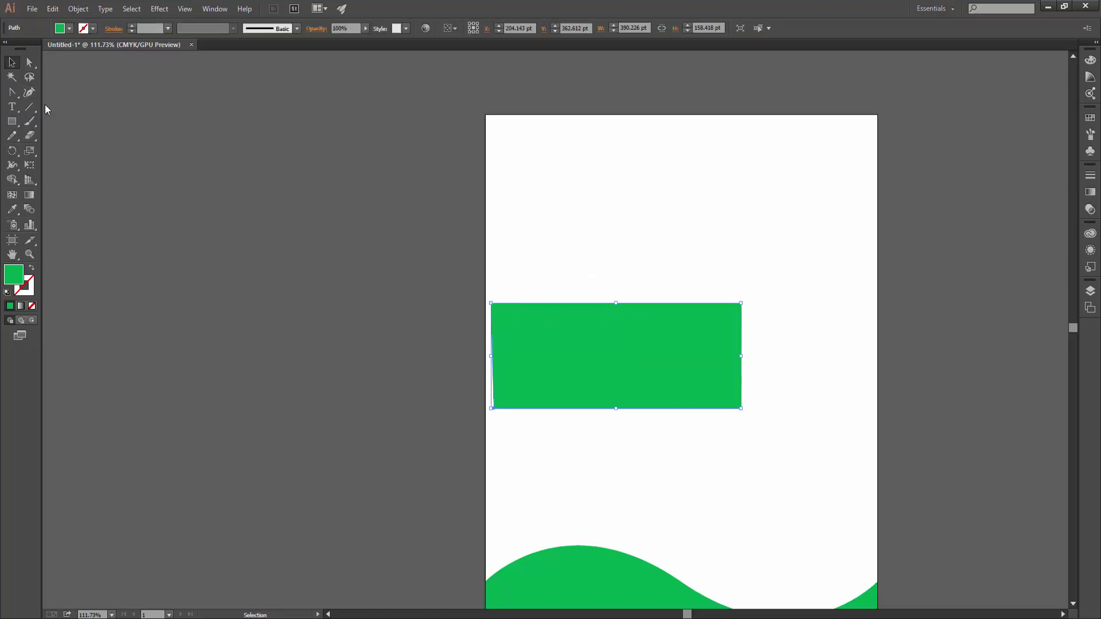
pyautogui.click(566, 302)
pyautogui.click(681, 307)
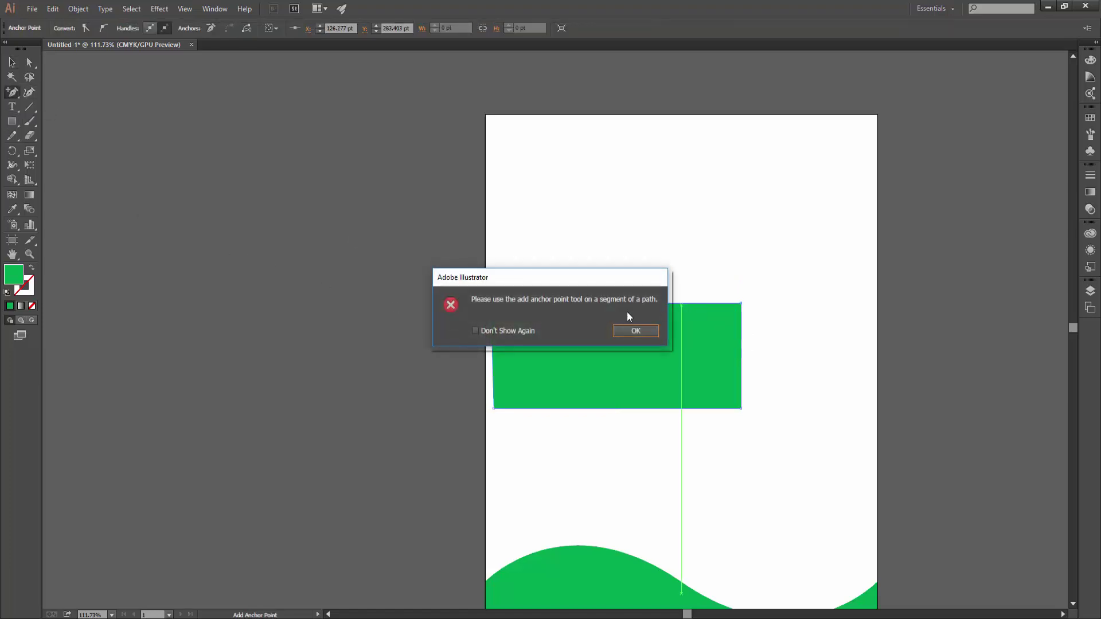
pyautogui.click(635, 330)
pyautogui.click(675, 302)
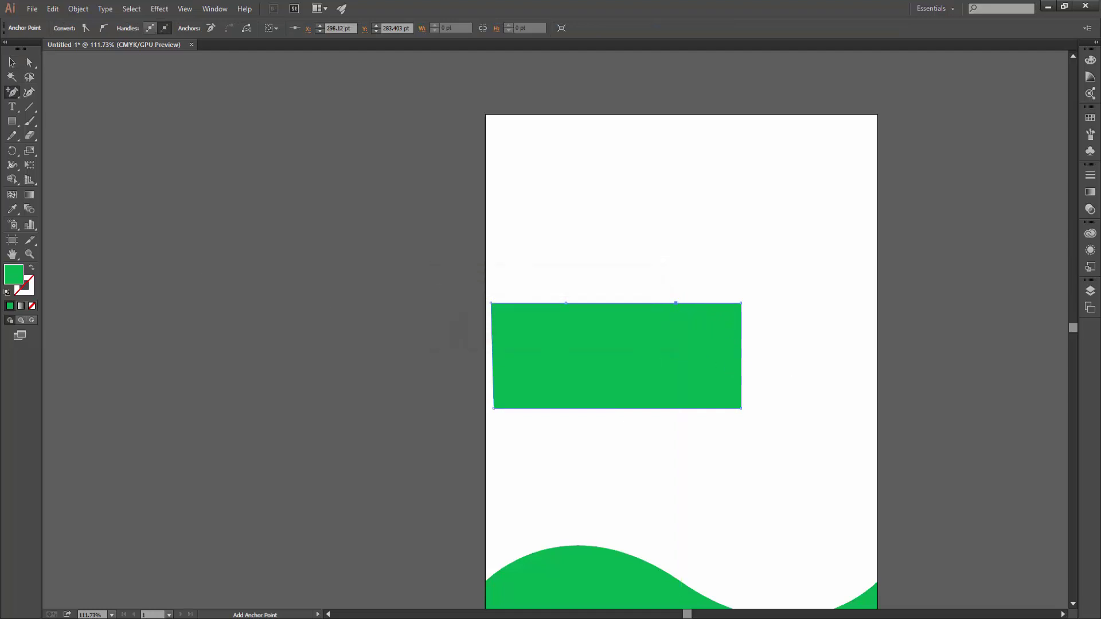
# Convert both points to smooth curves, making the top edge two waves.
pyautogui.moveTo(11, 92); pyautogui.dragTo(75, 140)
pyautogui.moveTo(560, 303); pyautogui.dragTo(598, 355)
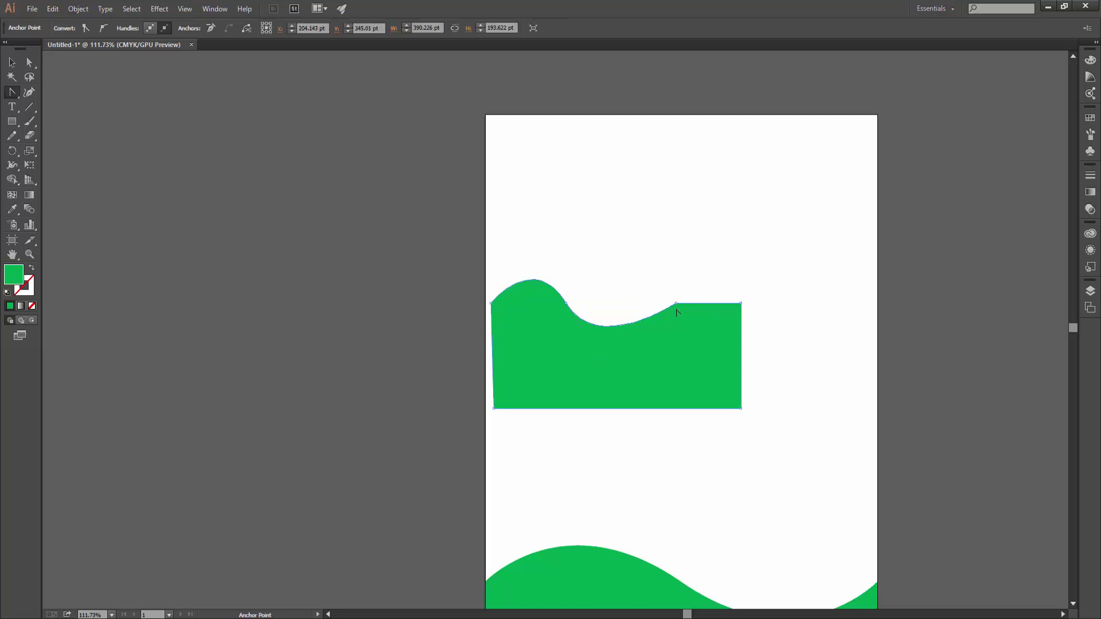
pyautogui.moveTo(675, 303); pyautogui.dragTo(714, 361)
pyautogui.press('v')
pyautogui.click(604, 472)
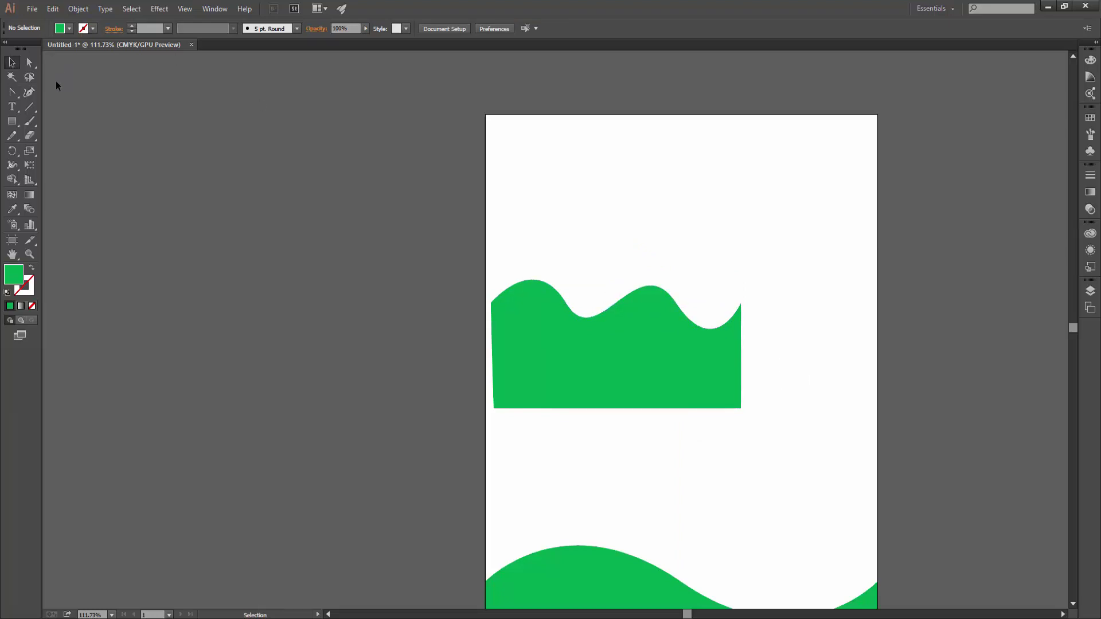
pyautogui.scroll(-3, 502, 224)
pyautogui.scroll(-2, 502, 226)
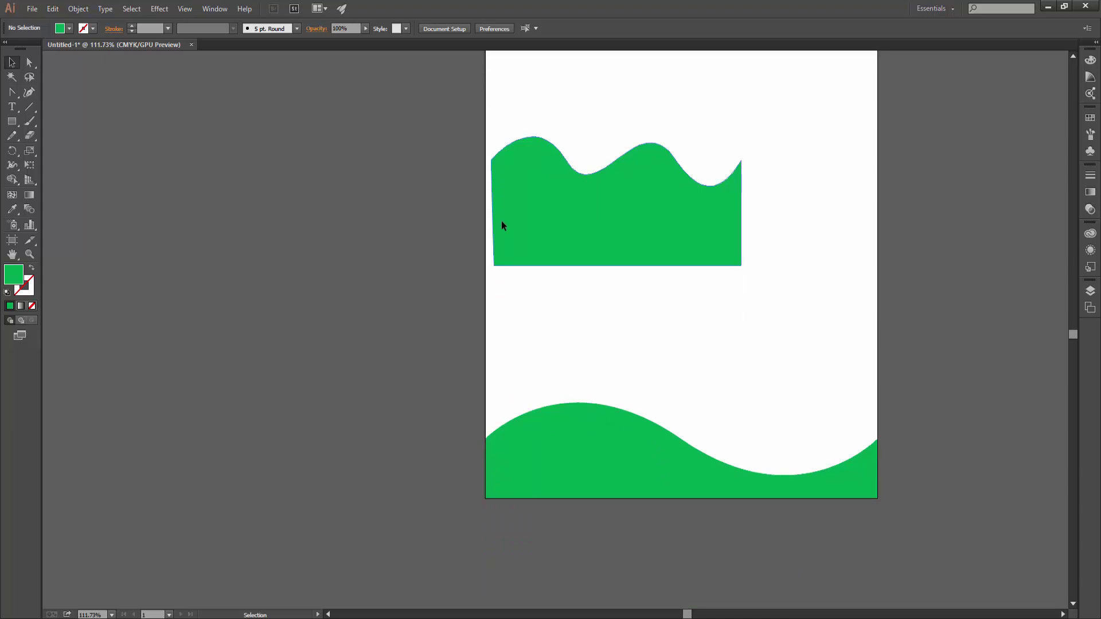
pyautogui.click(13, 96)
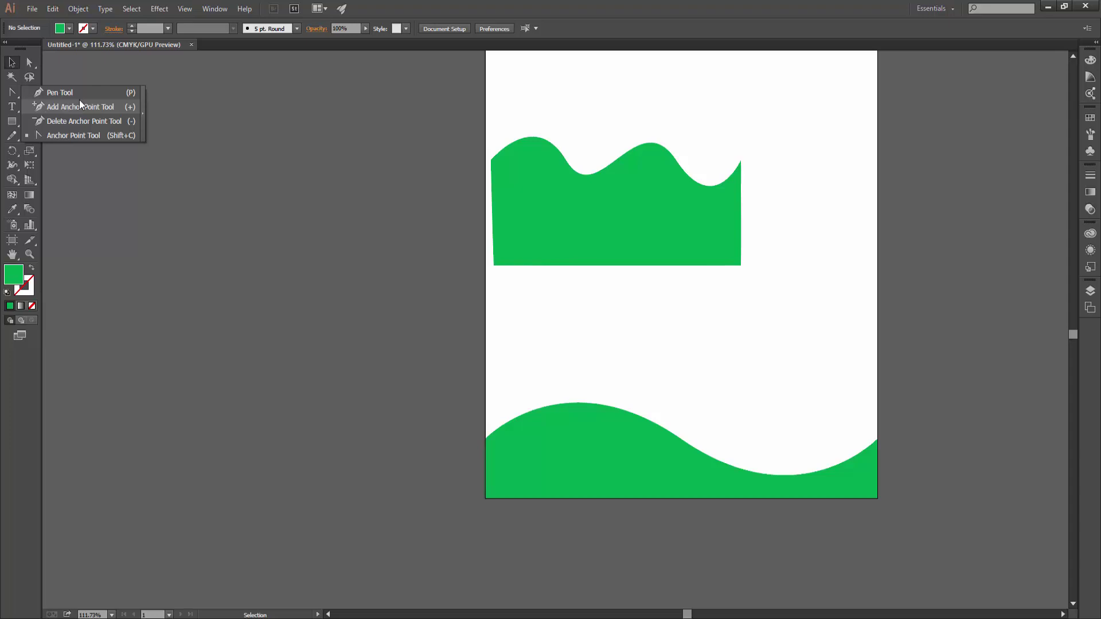
pyautogui.click(77, 102)
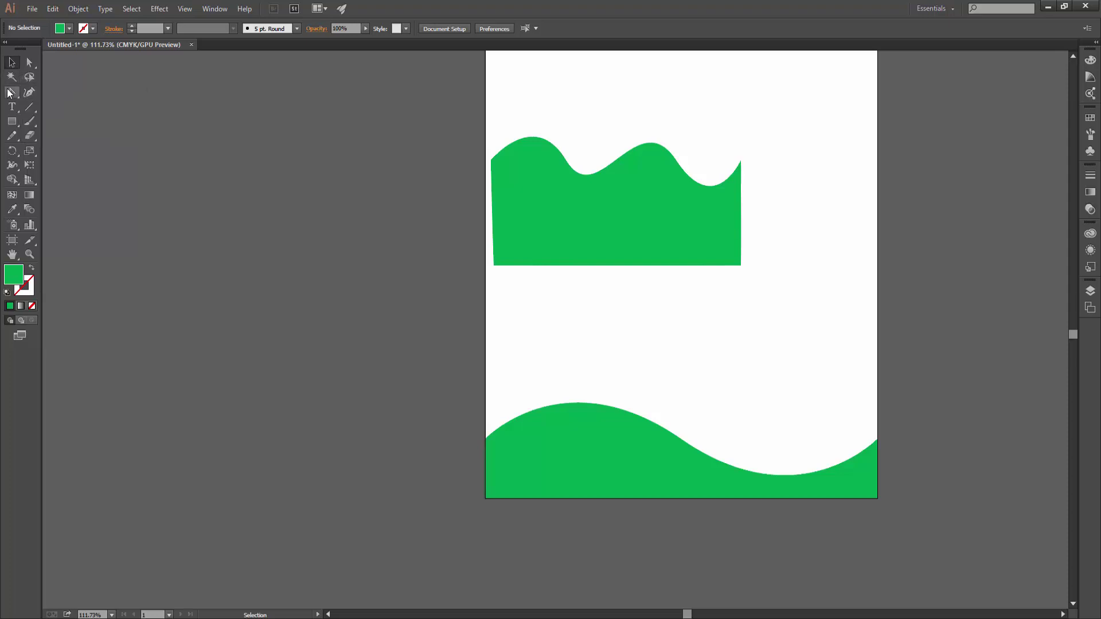